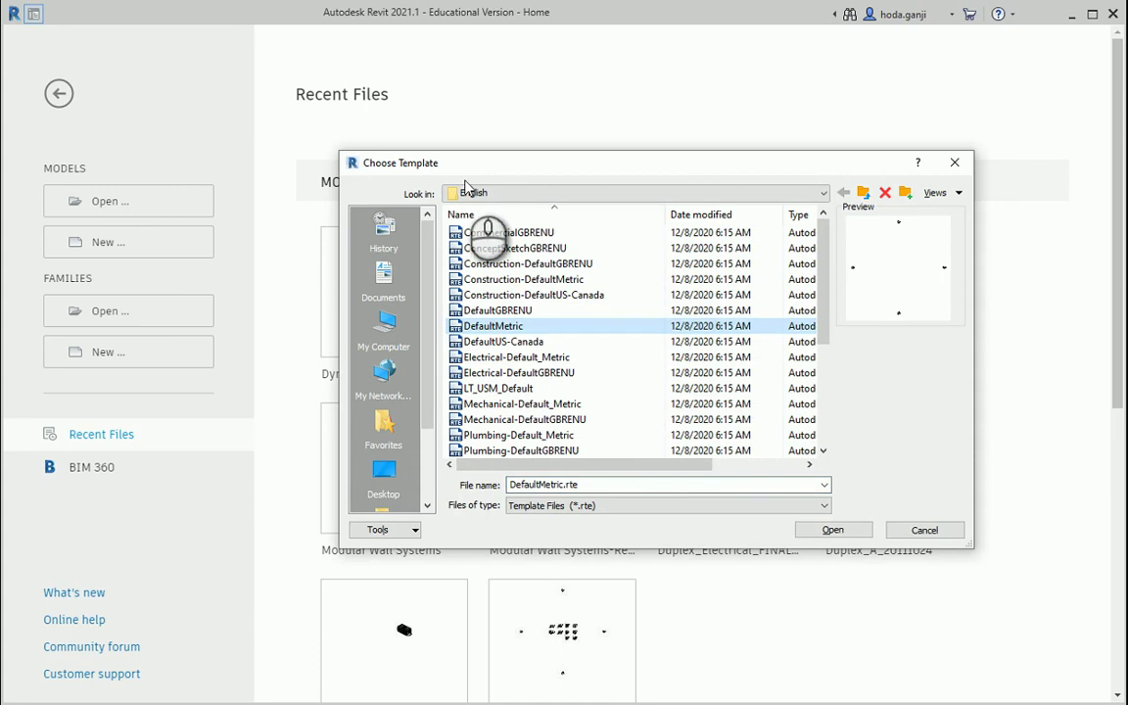
Create a new project based on the DefaultMetric.rte template.
{"action": "left_click", "coordinate": [834, 530]}
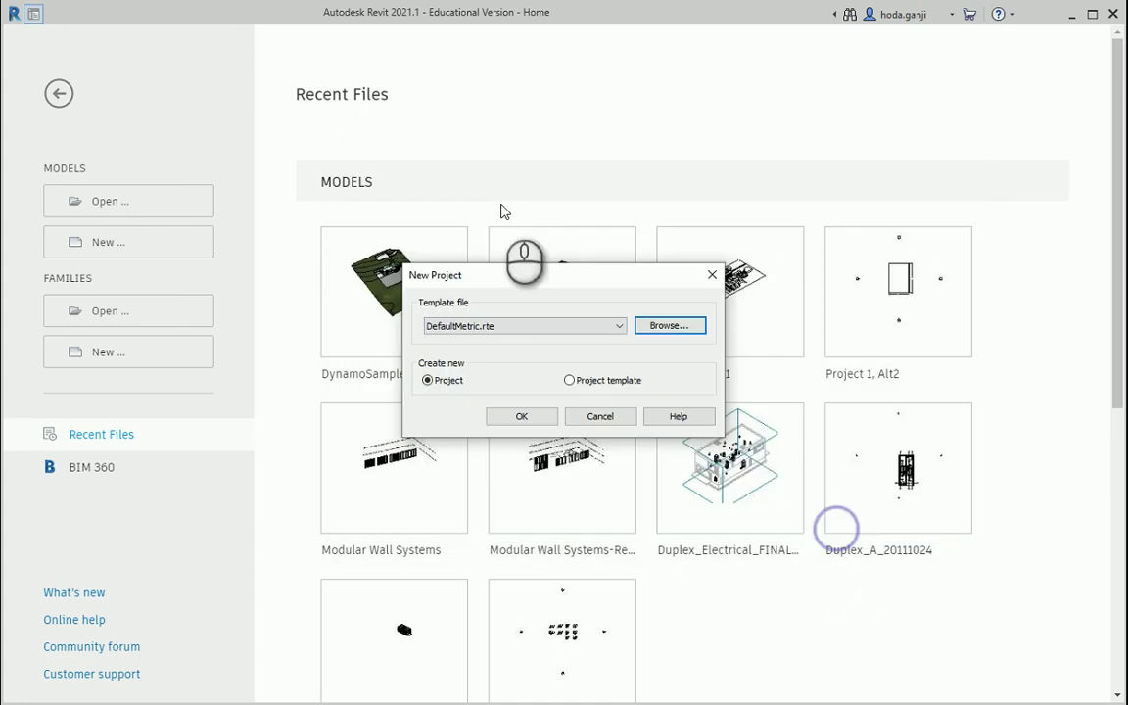
{"action": "left_click", "coordinate": [527, 418]}
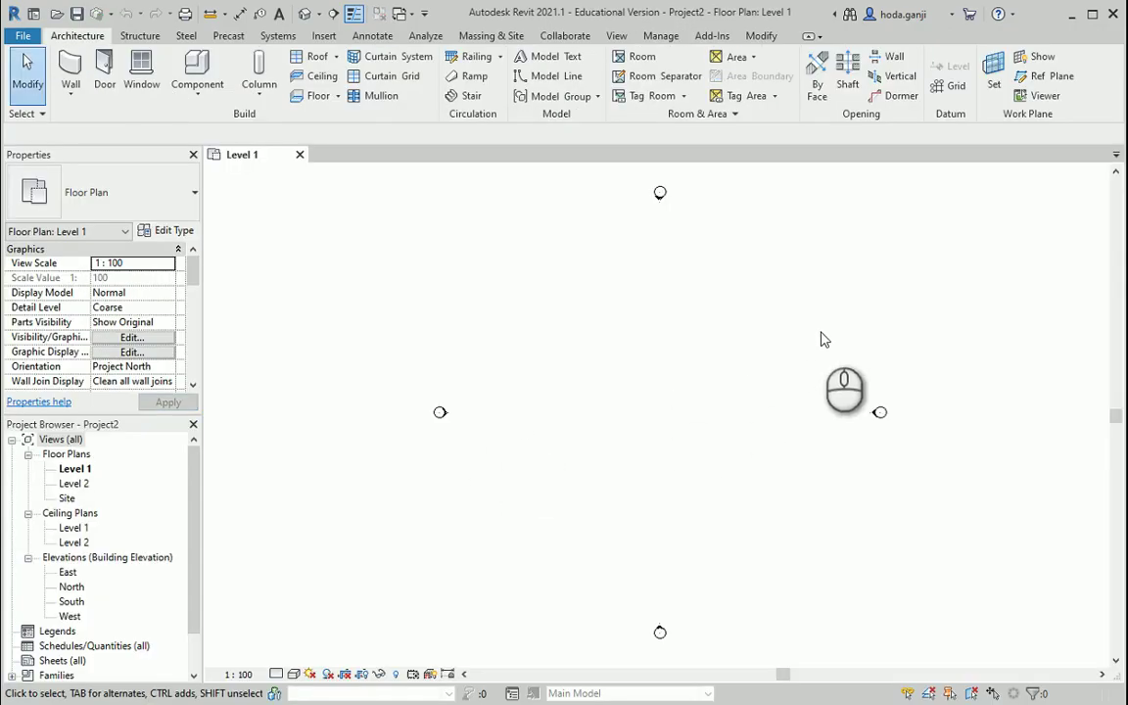
Set the project's length units to meters with rounding to 3 decimal places.
{"action": "key", "text": "u"}
{"action": "key", "text": "n"}
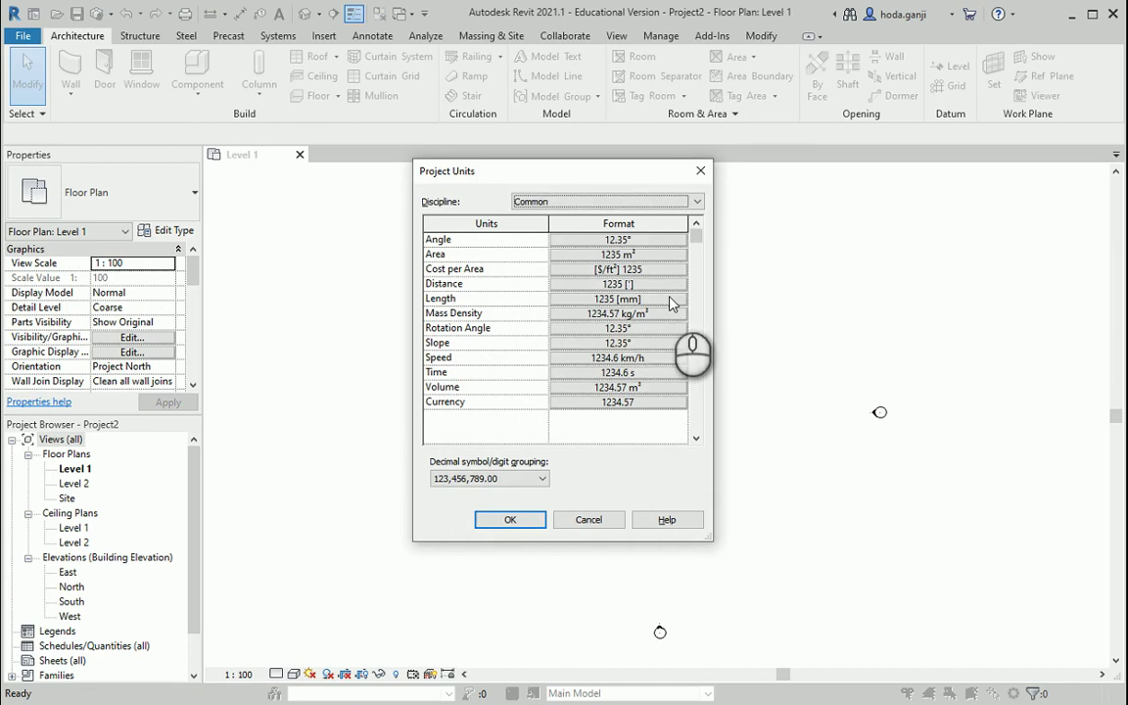
{"action": "left_click", "coordinate": [620, 299]}
{"action": "left_click", "coordinate": [604, 267]}
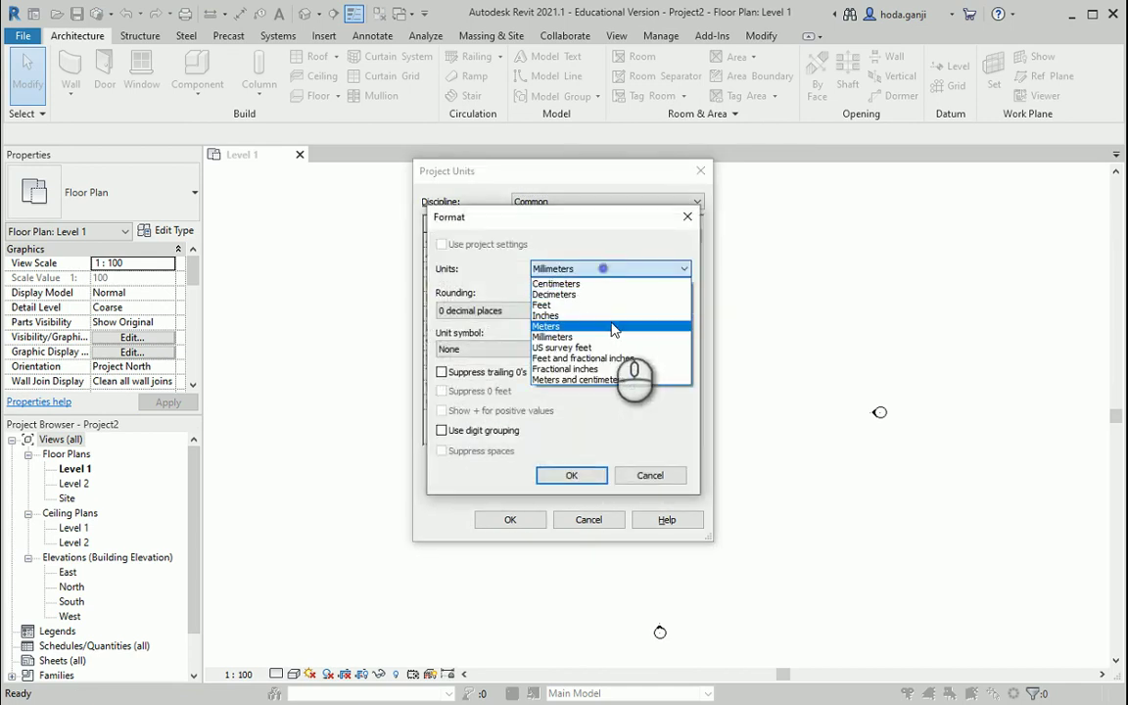
{"action": "left_click", "coordinate": [612, 327]}
{"action": "left_click", "coordinate": [502, 312]}
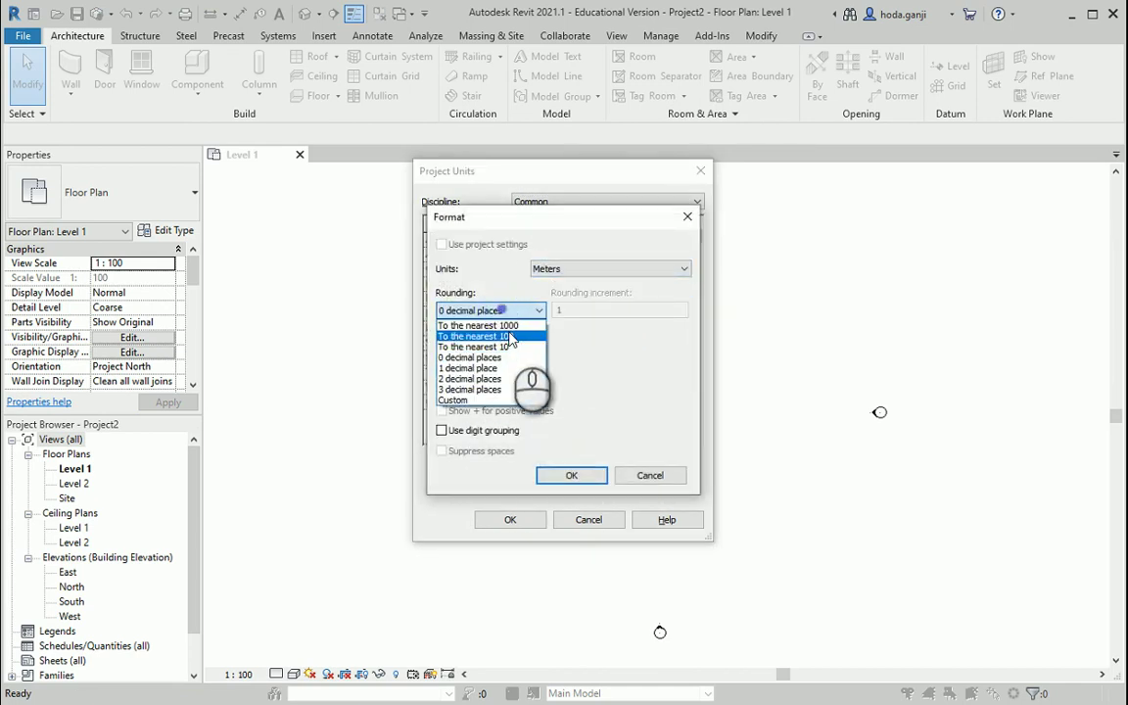
{"action": "left_click", "coordinate": [509, 391]}
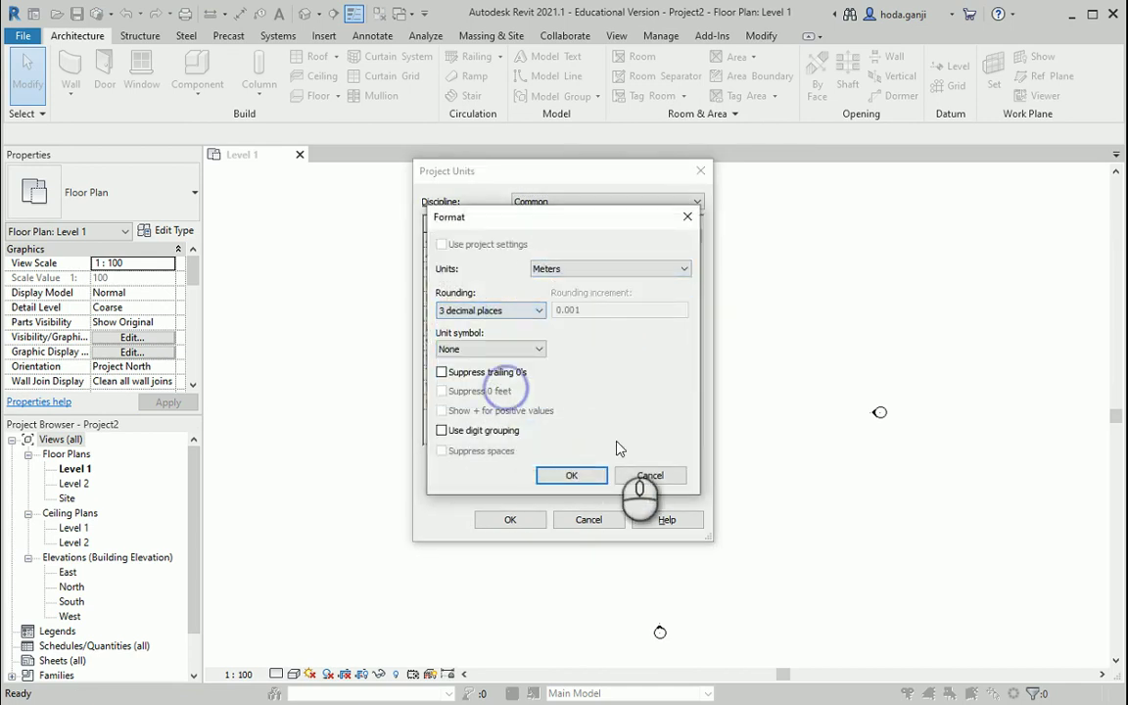
{"action": "left_click", "coordinate": [568, 477]}
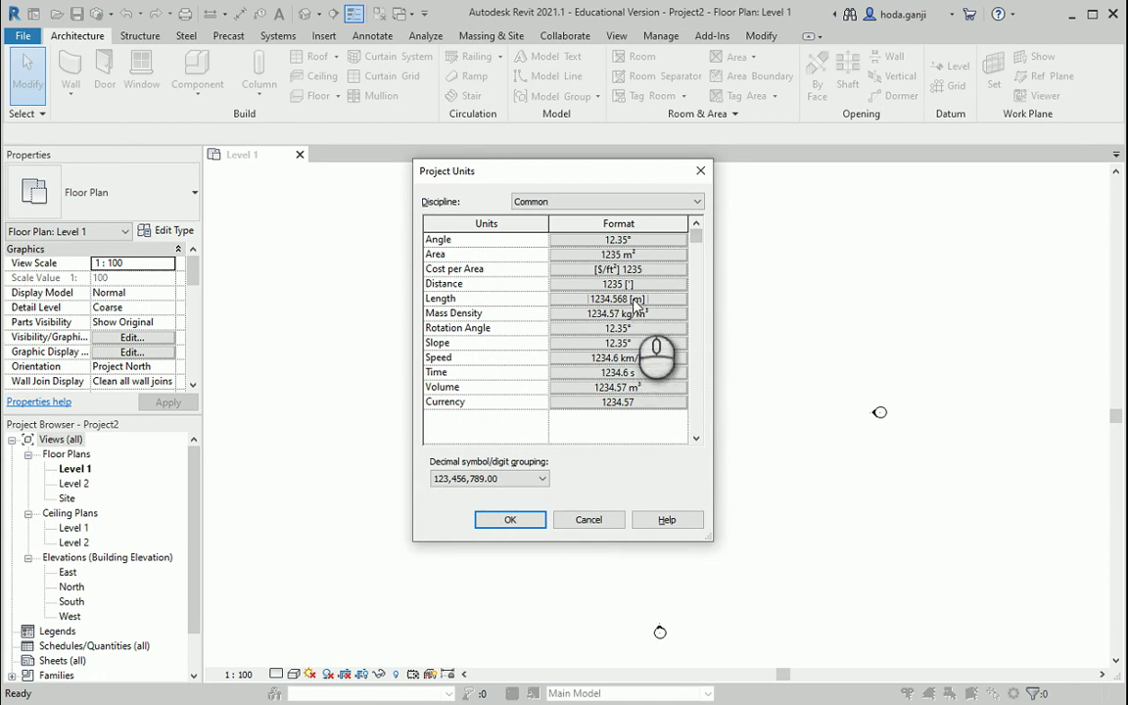
{"action": "left_click", "coordinate": [527, 524]}
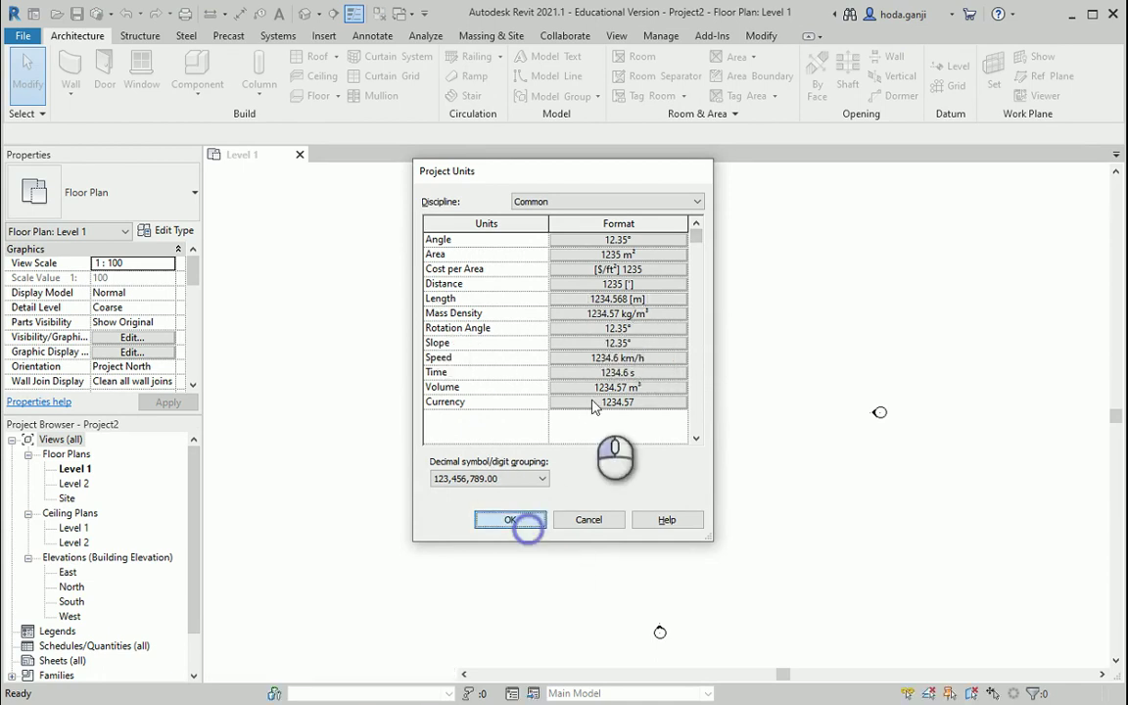
Launch Dynamo from the Revit project and start a new blank graph.
{"action": "left_click", "coordinate": [660, 35]}
{"action": "left_click", "coordinate": [869, 71]}
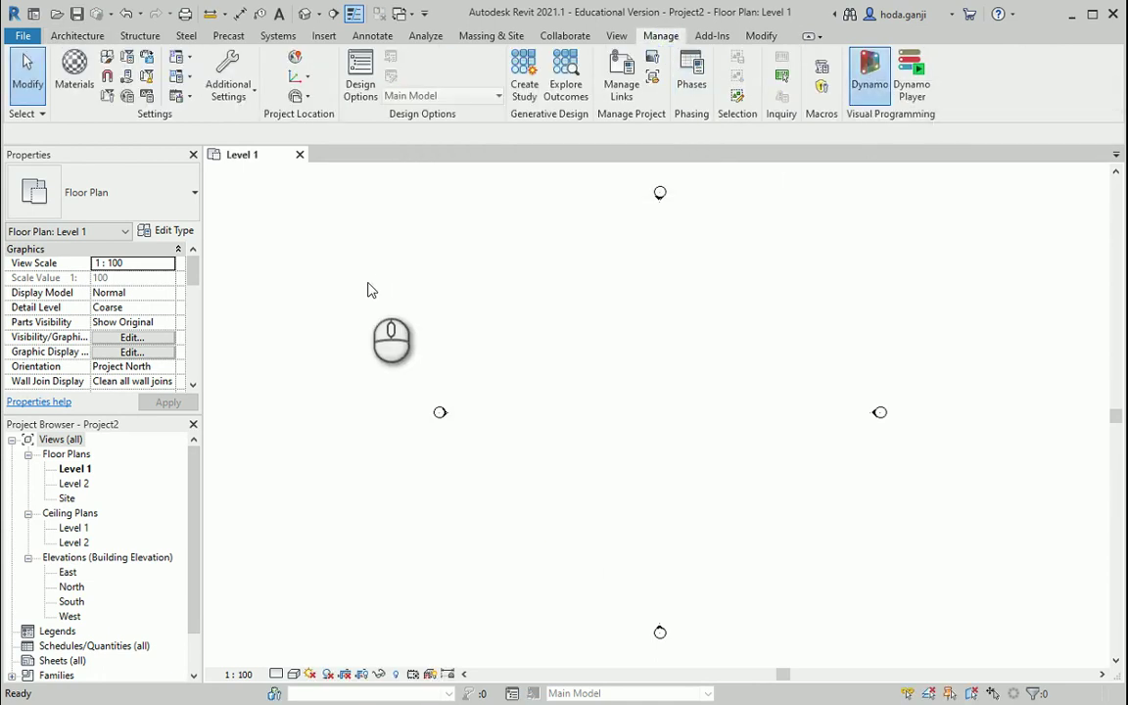
{"action": "left_click", "coordinate": [211, 228]}
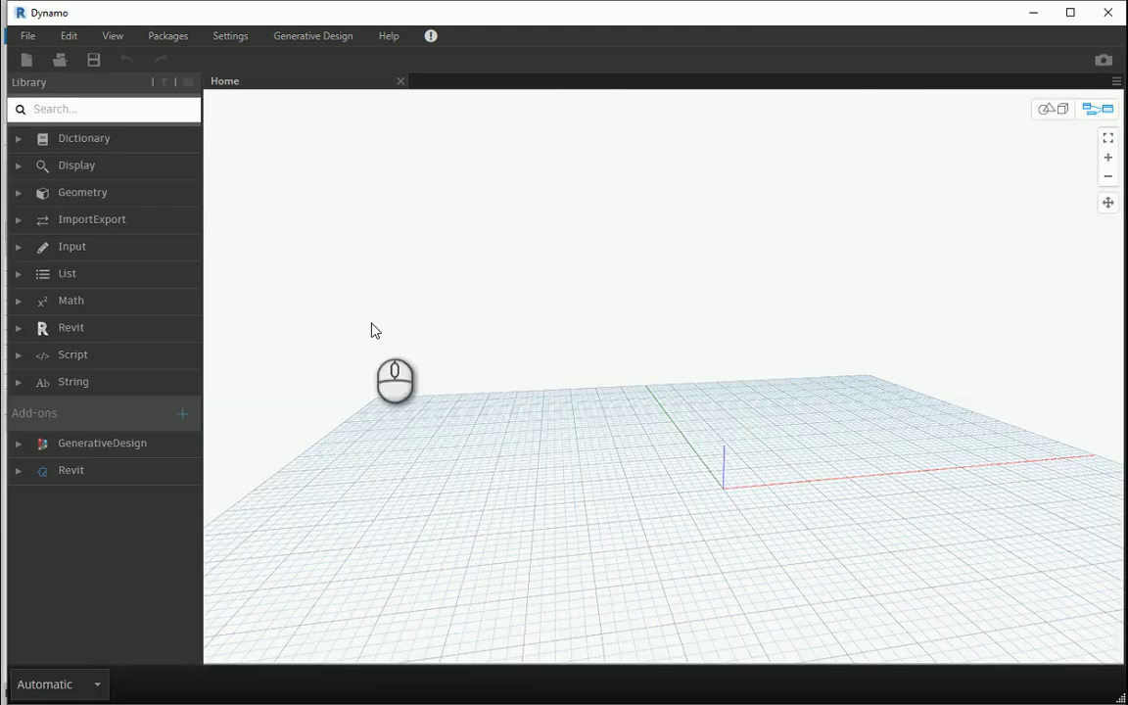
Search the nodes for "image" and place an Image.ReadFromFile node in the graph.
{"action": "right_click", "coordinate": [506, 238]}
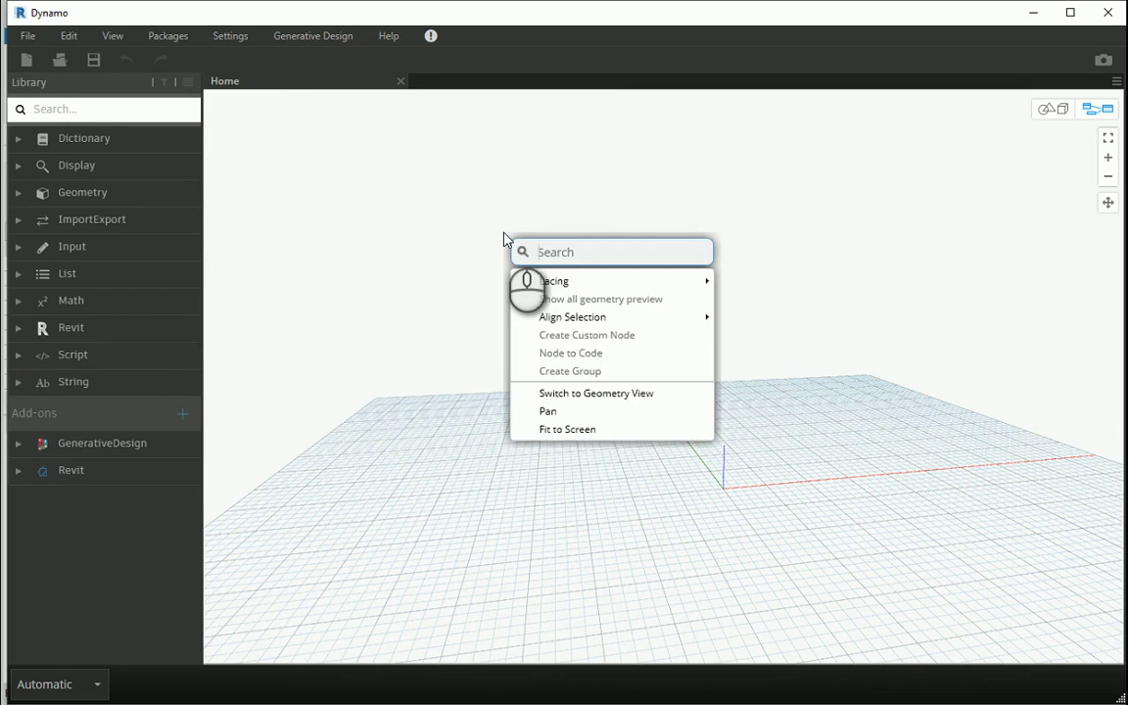
{"action": "type", "text": "image"}
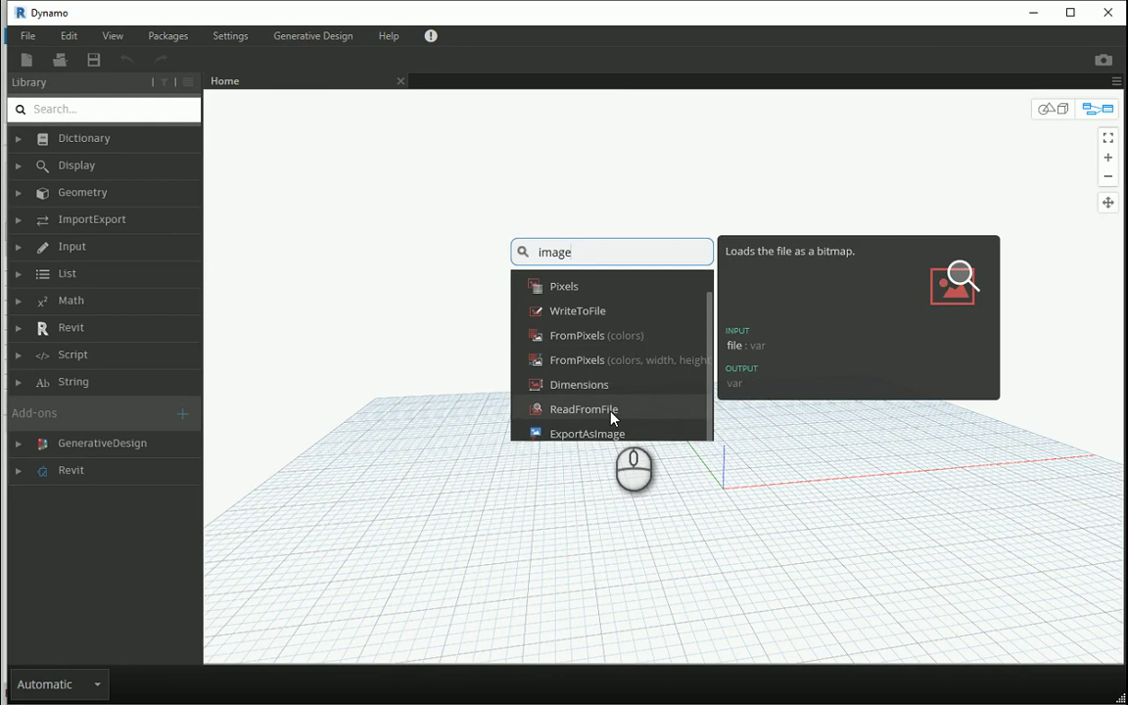
{"action": "scroll", "coordinate": [612, 416], "scroll_direction": "up", "scroll_amount": 1}
{"action": "scroll", "coordinate": [614, 413], "scroll_direction": "down", "scroll_amount": 2}
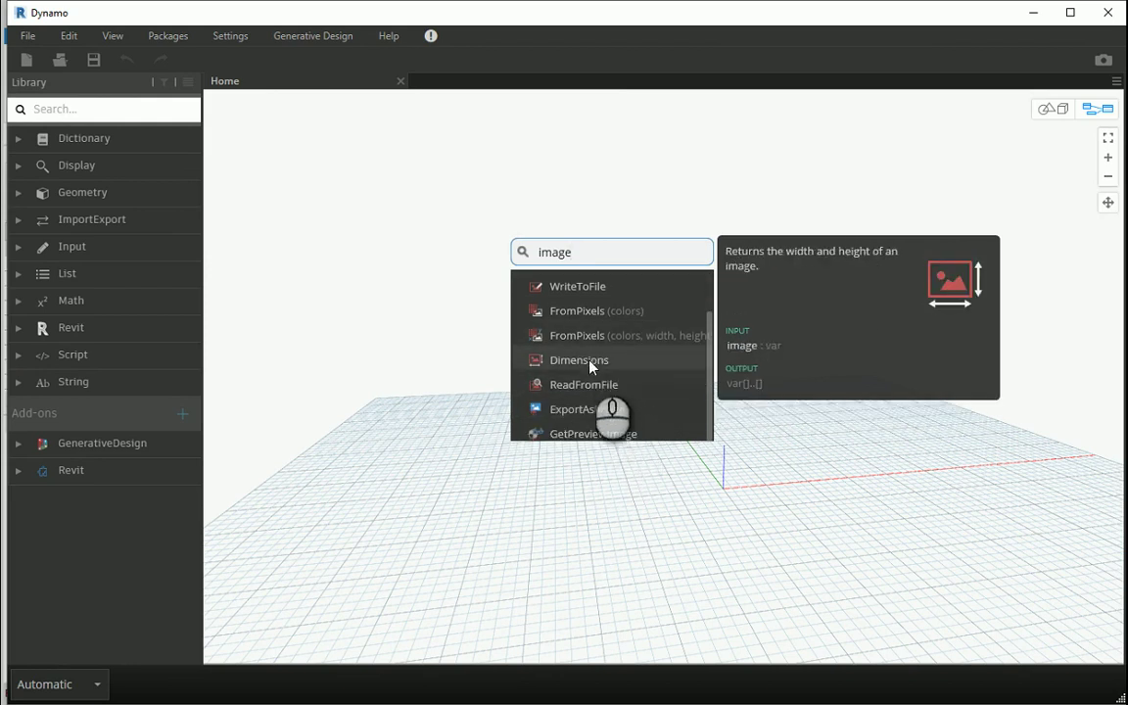
{"action": "left_click", "coordinate": [588, 384]}
{"action": "left_click_drag", "start_coordinate": [661, 393], "coordinate": [623, 324]}
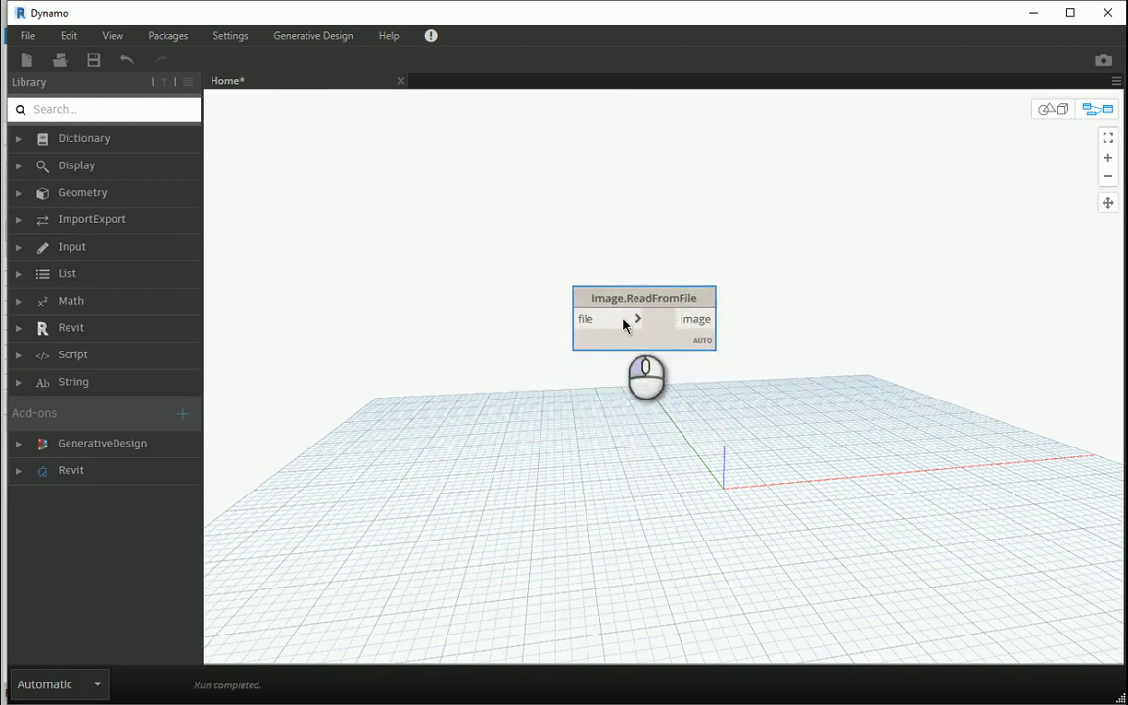
{"action": "scroll", "coordinate": [612, 284], "scroll_direction": "up", "scroll_amount": 3}
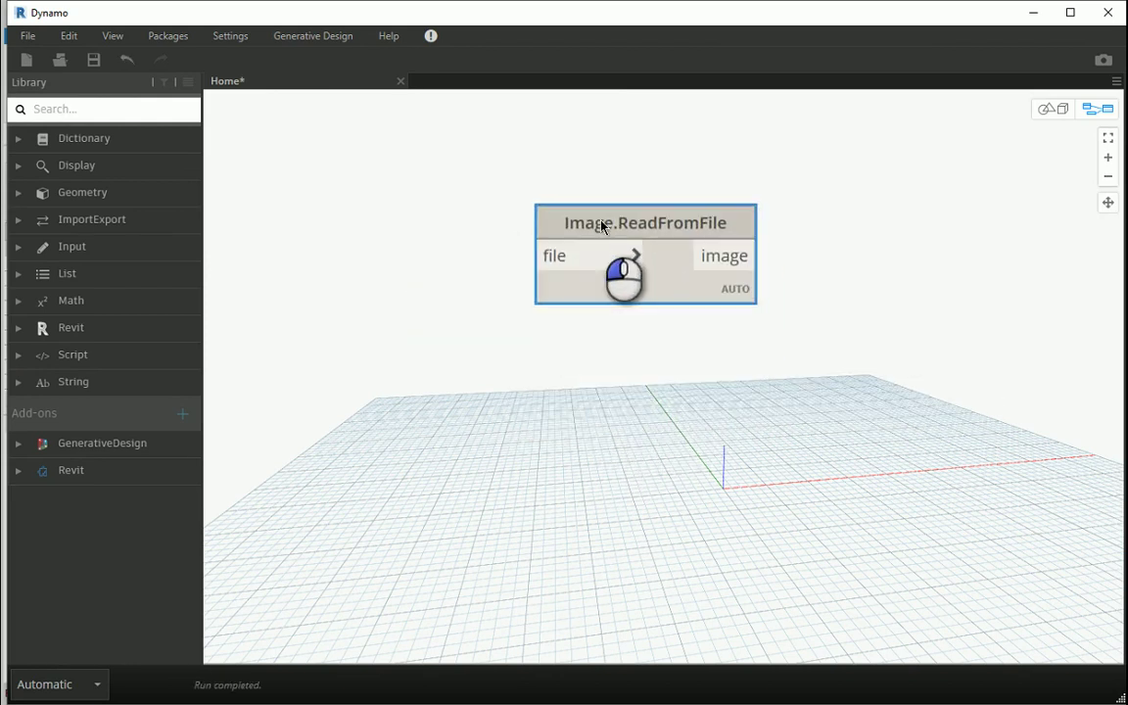
Look up the ReadFromFile node among the ImportExport Image nodes of the library.
{"action": "right_click", "coordinate": [412, 371]}
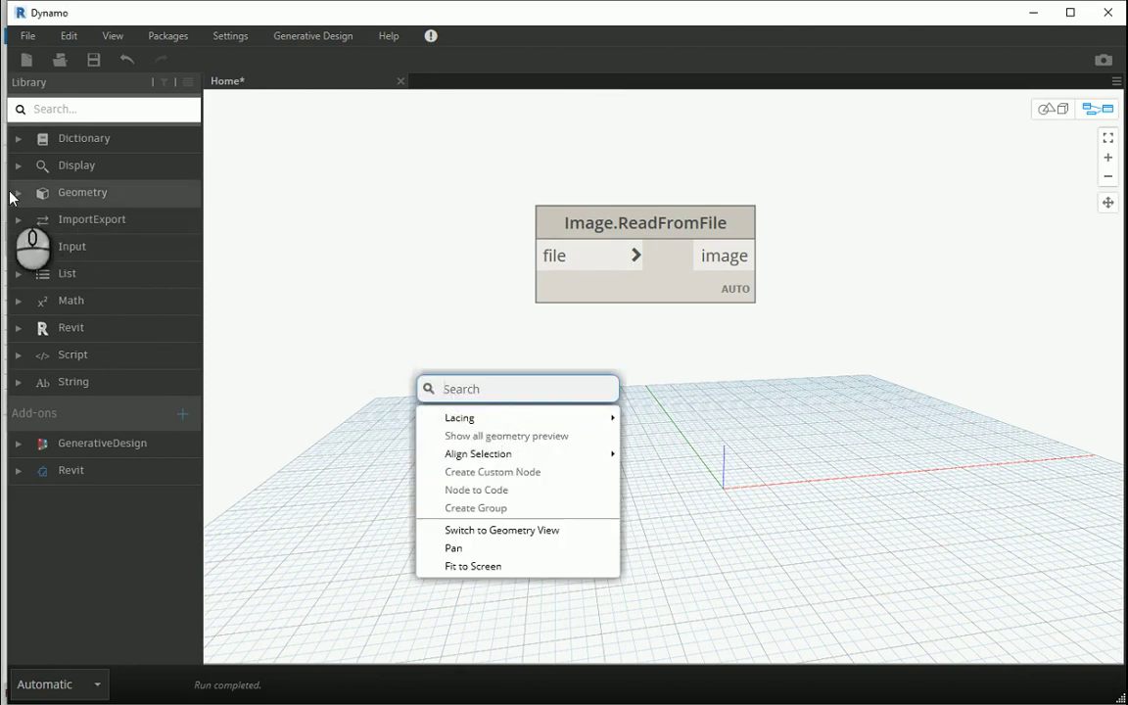
{"action": "left_click", "coordinate": [315, 229]}
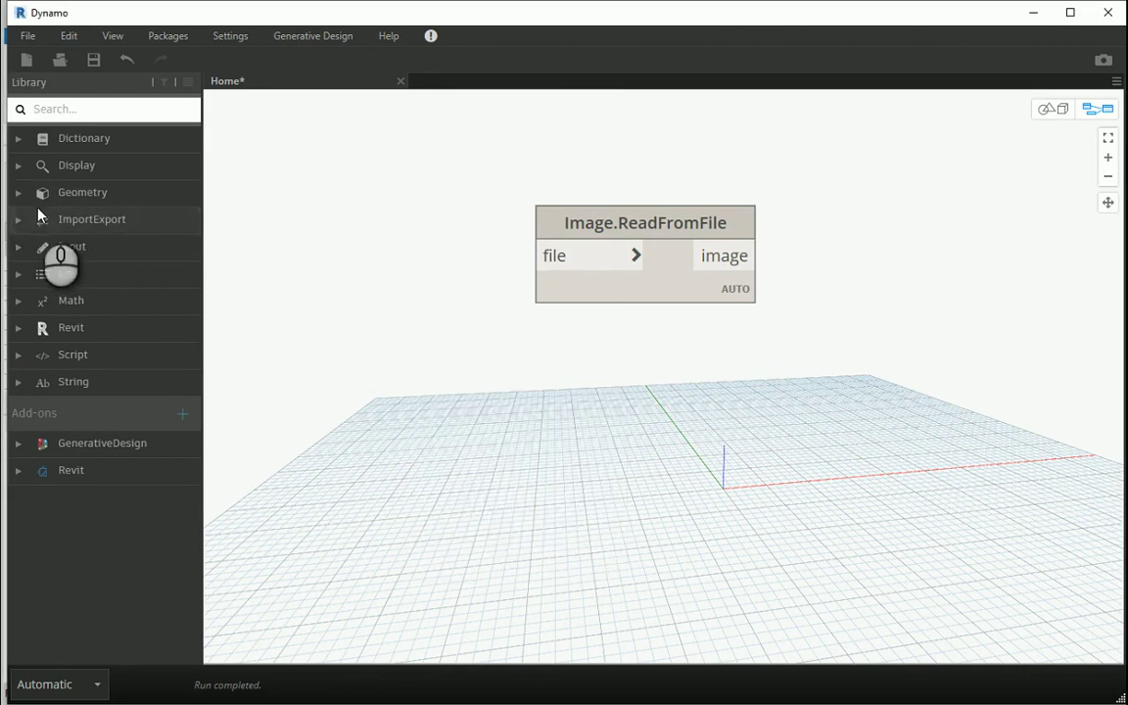
{"action": "left_click", "coordinate": [17, 224]}
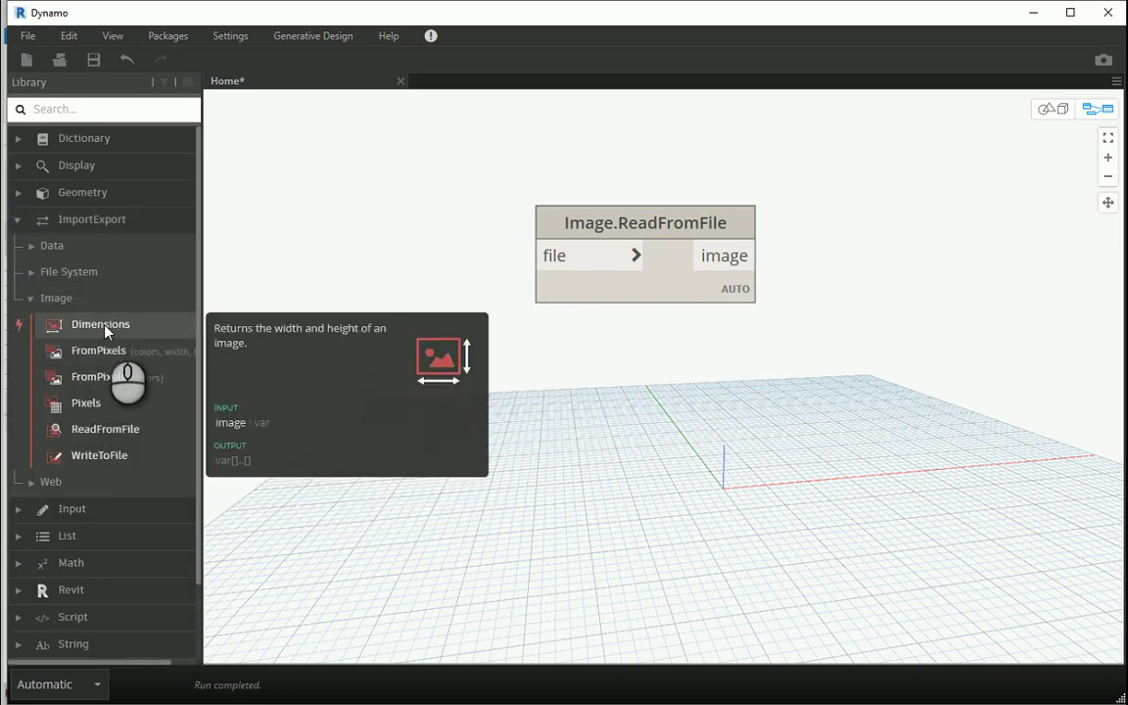
{"action": "mouse_move", "coordinate": [125, 433]}
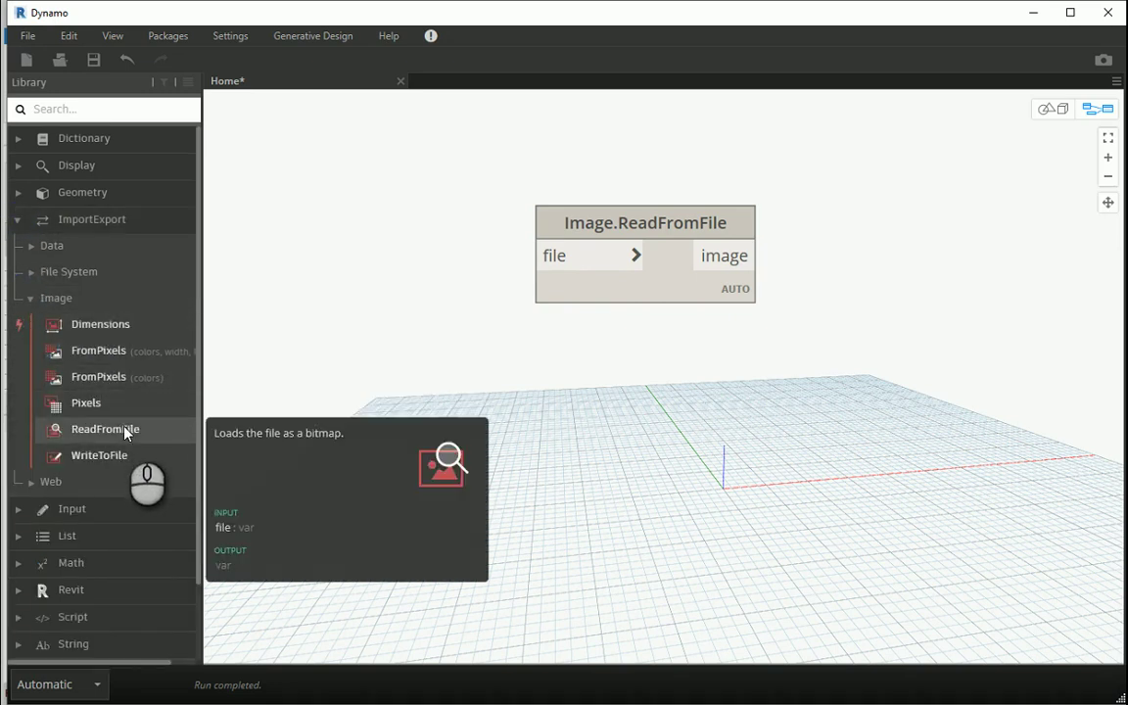
Shift the Image.ReadFromFile node to make room and place a File Path node to its left.
{"action": "left_click", "coordinate": [654, 230]}
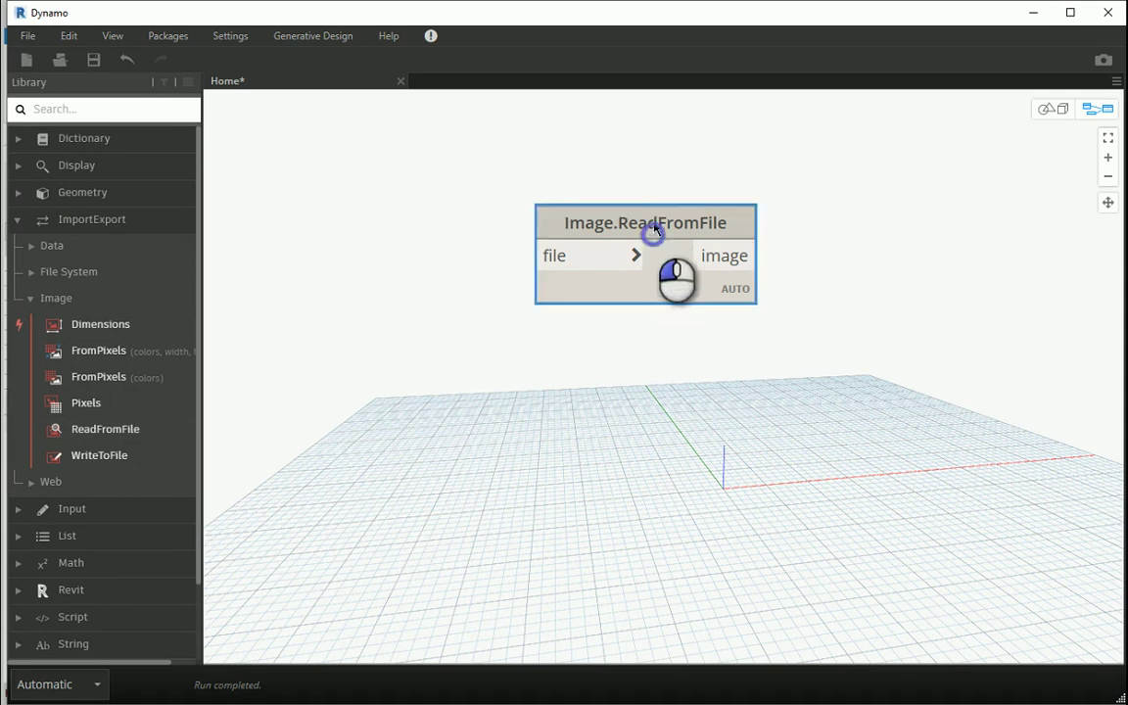
{"action": "left_click_drag", "start_coordinate": [655, 230], "coordinate": [753, 242]}
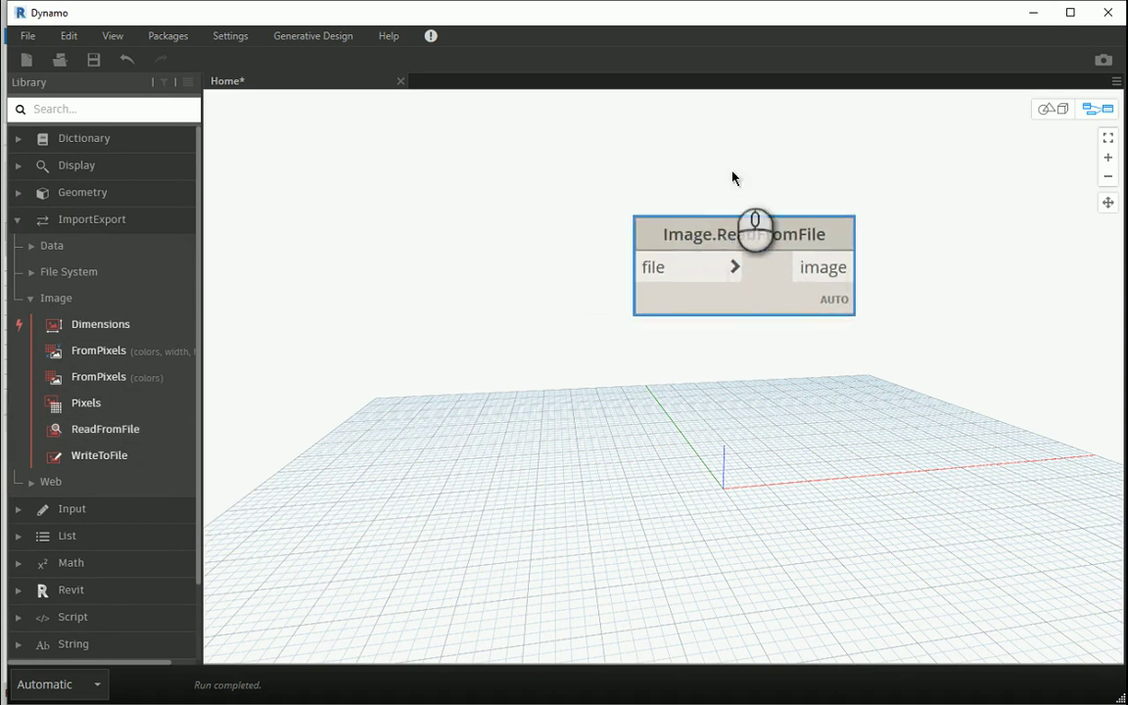
{"action": "left_click", "coordinate": [29, 298]}
{"action": "right_click", "coordinate": [386, 265]}
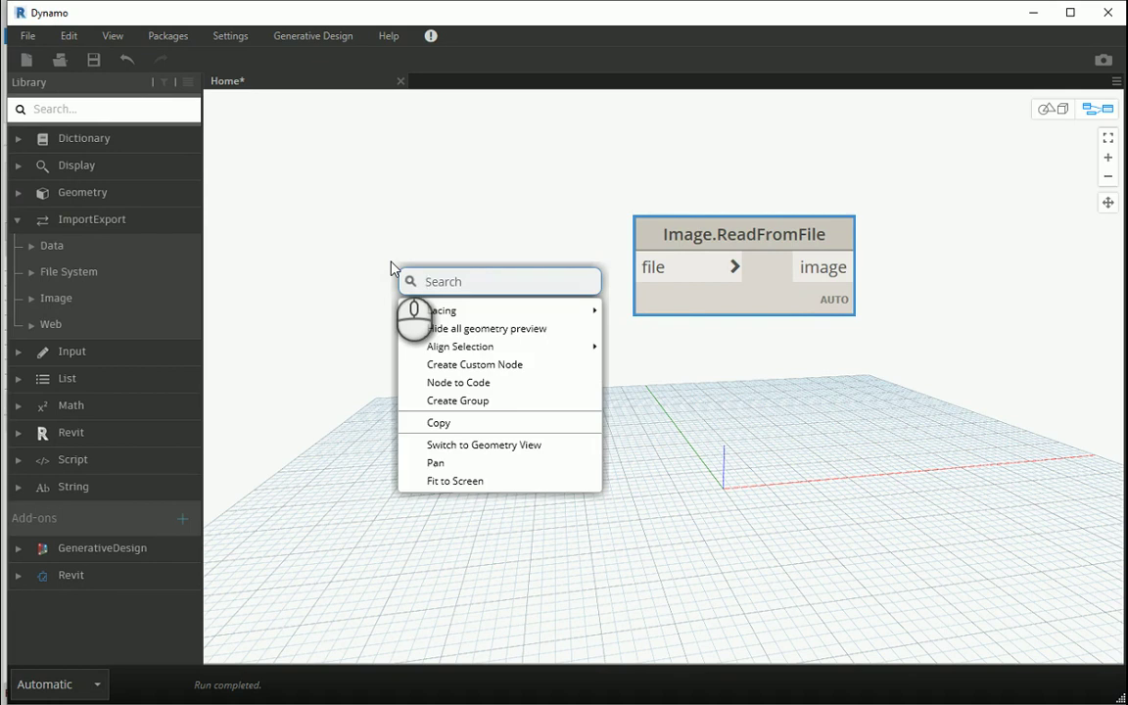
{"action": "type", "text": "file"}
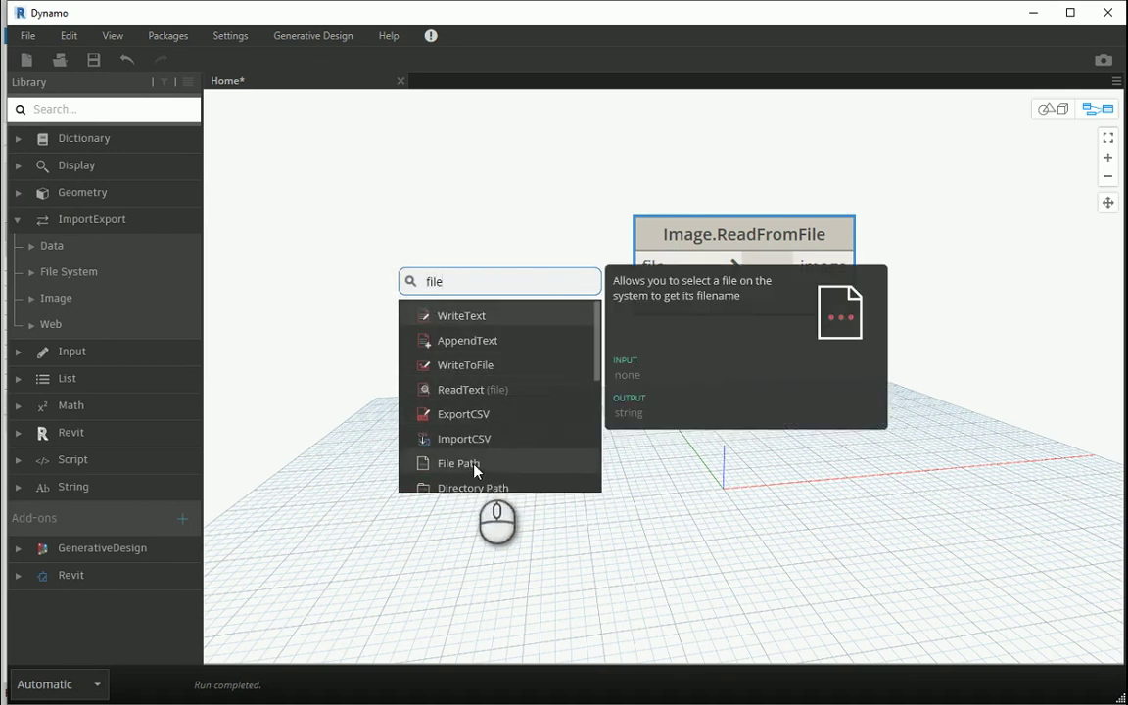
{"action": "left_click", "coordinate": [474, 475]}
{"action": "left_click_drag", "start_coordinate": [529, 479], "coordinate": [418, 237]}
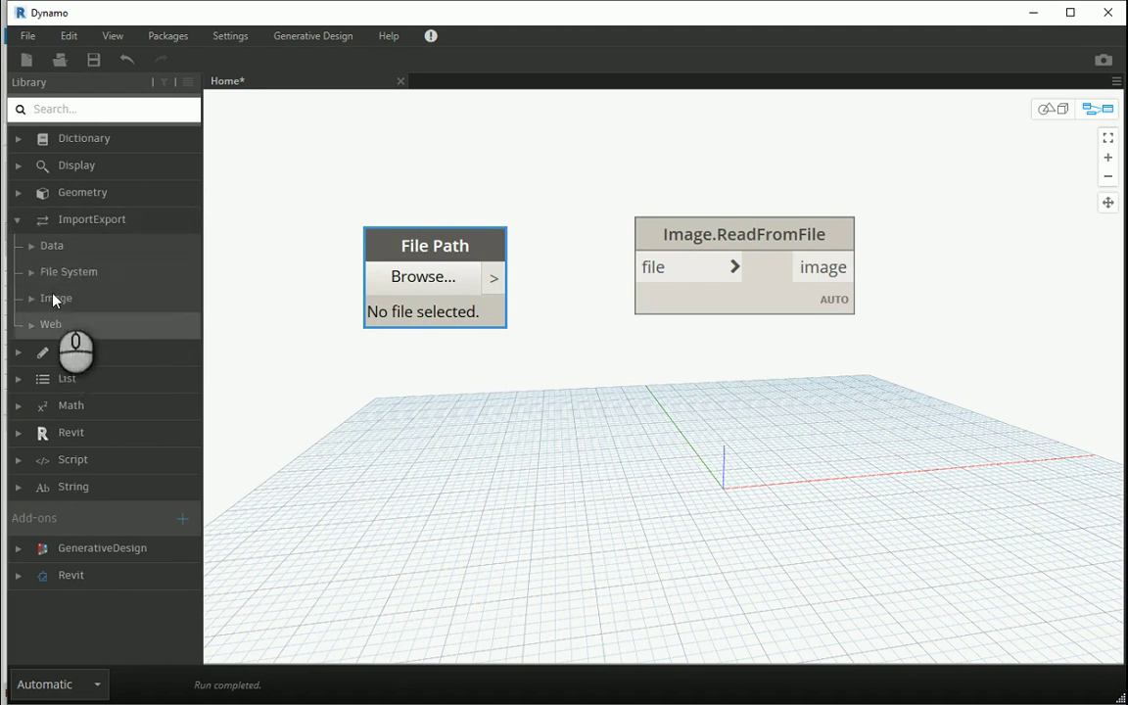
Add a File From Path node from the File System category and line it up between File Path and Image.ReadFromFile.
{"action": "left_click", "coordinate": [32, 275]}
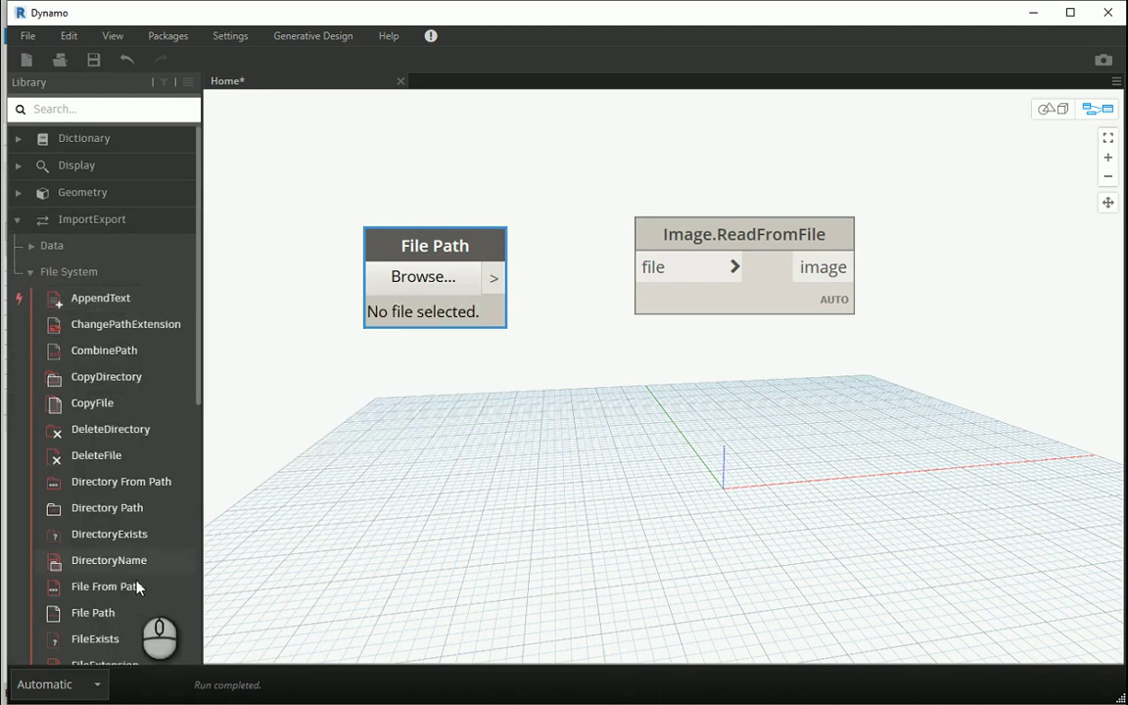
{"action": "left_click", "coordinate": [108, 586]}
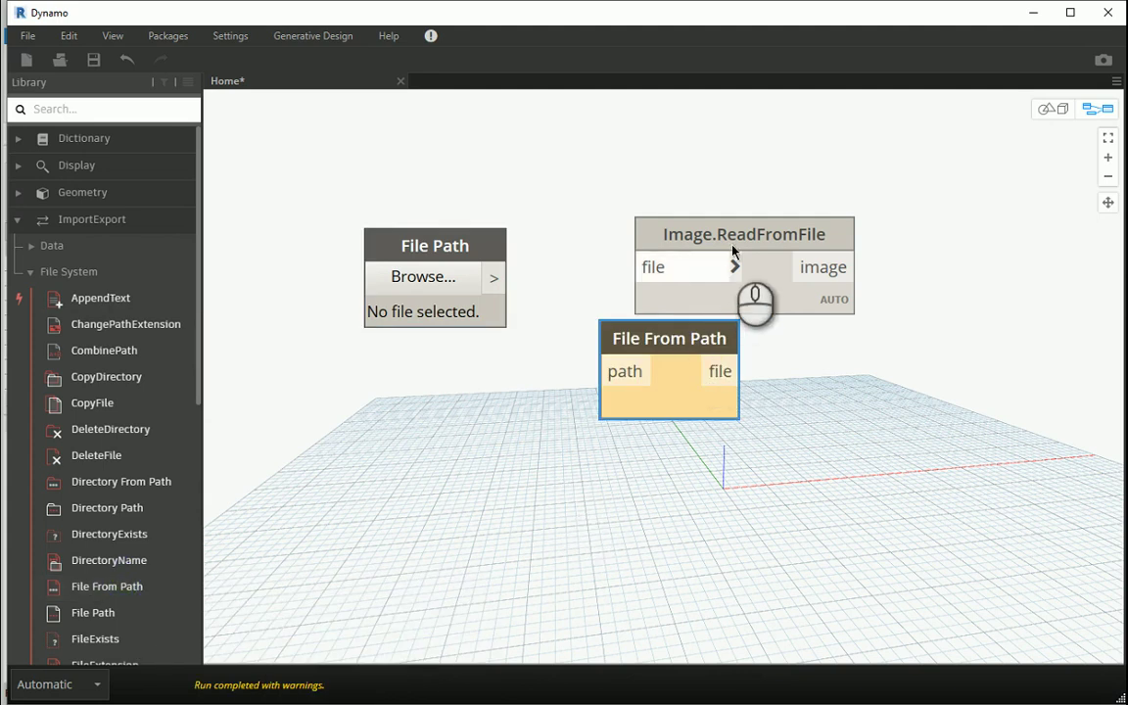
{"action": "left_click_drag", "start_coordinate": [736, 240], "coordinate": [913, 242]}
{"action": "left_click_drag", "start_coordinate": [661, 336], "coordinate": [647, 239]}
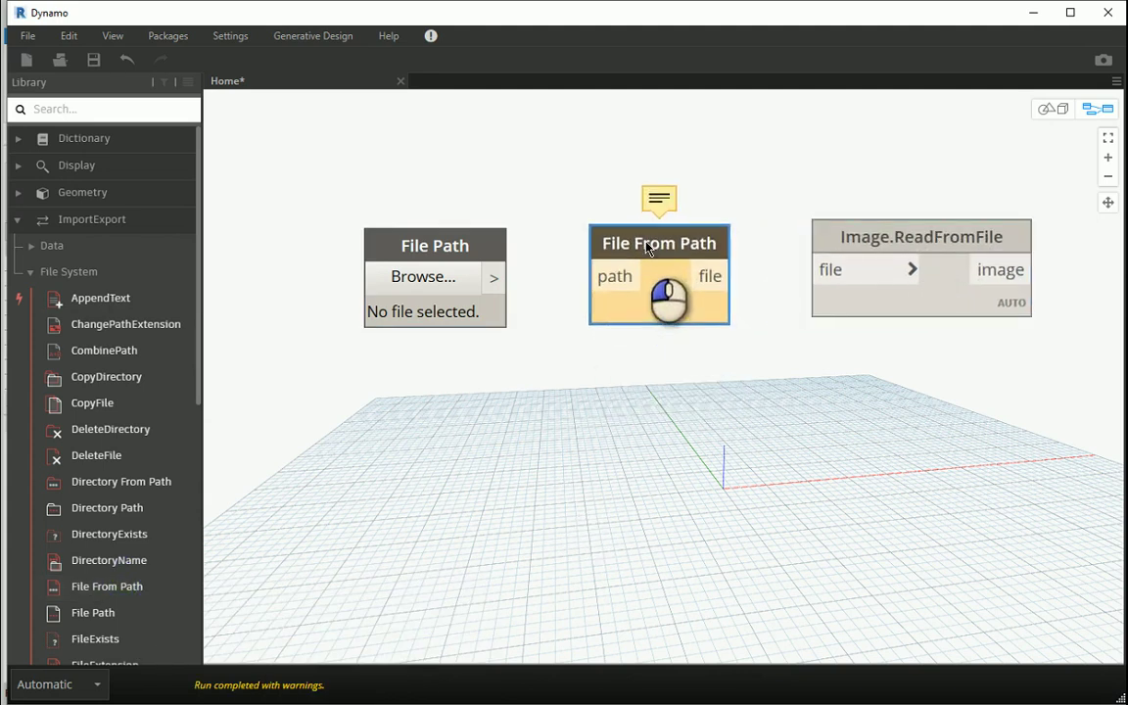
{"action": "mouse_move", "coordinate": [486, 244]}
{"action": "left_mouse_down"}
{"action": "mouse_move", "coordinate": [476, 232]}
{"action": "mouse_move", "coordinate": [493, 240]}
{"action": "left_mouse_up"}
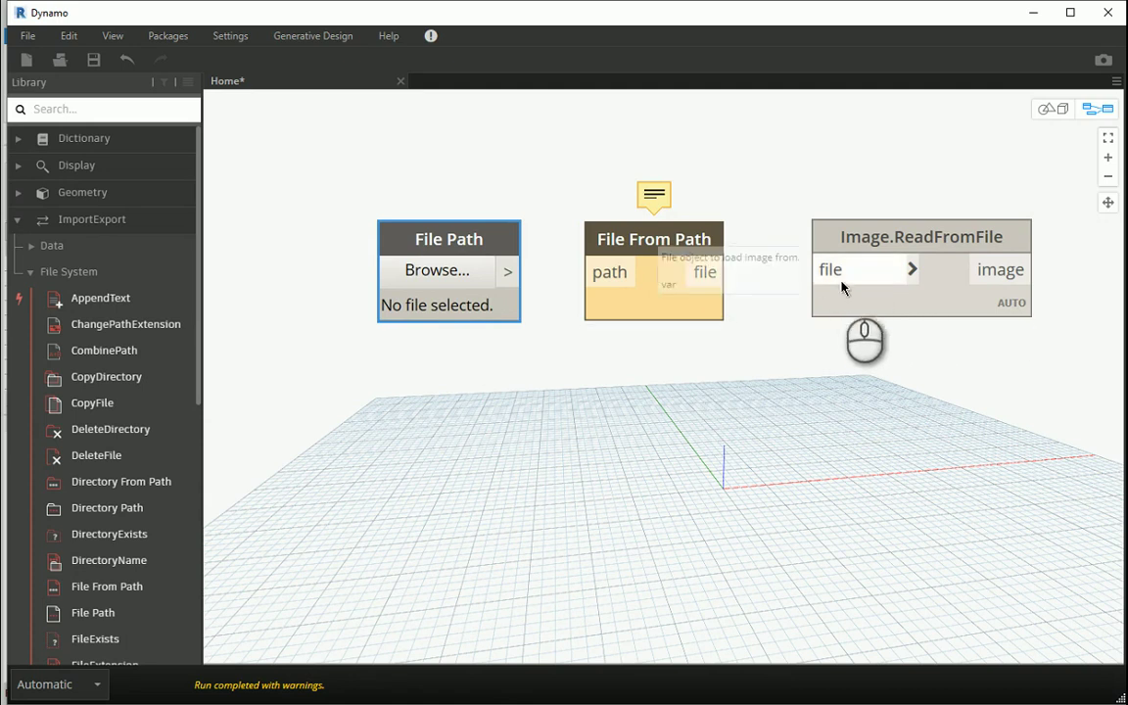
Connect File Path to the path input of File From Path, and its file output to Image.ReadFromFile's file input.
{"action": "left_click_drag", "start_coordinate": [842, 233], "coordinate": [802, 227]}
{"action": "left_click_drag", "start_coordinate": [717, 272], "coordinate": [795, 265]}
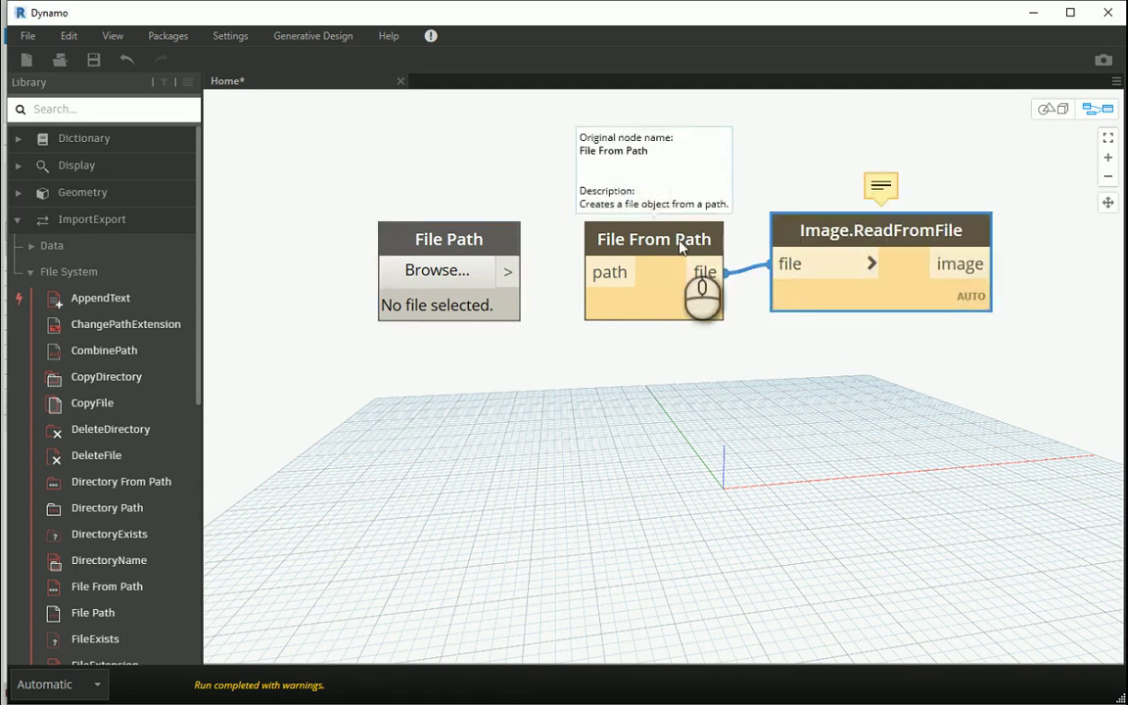
{"action": "left_click_drag", "start_coordinate": [483, 240], "coordinate": [587, 273]}
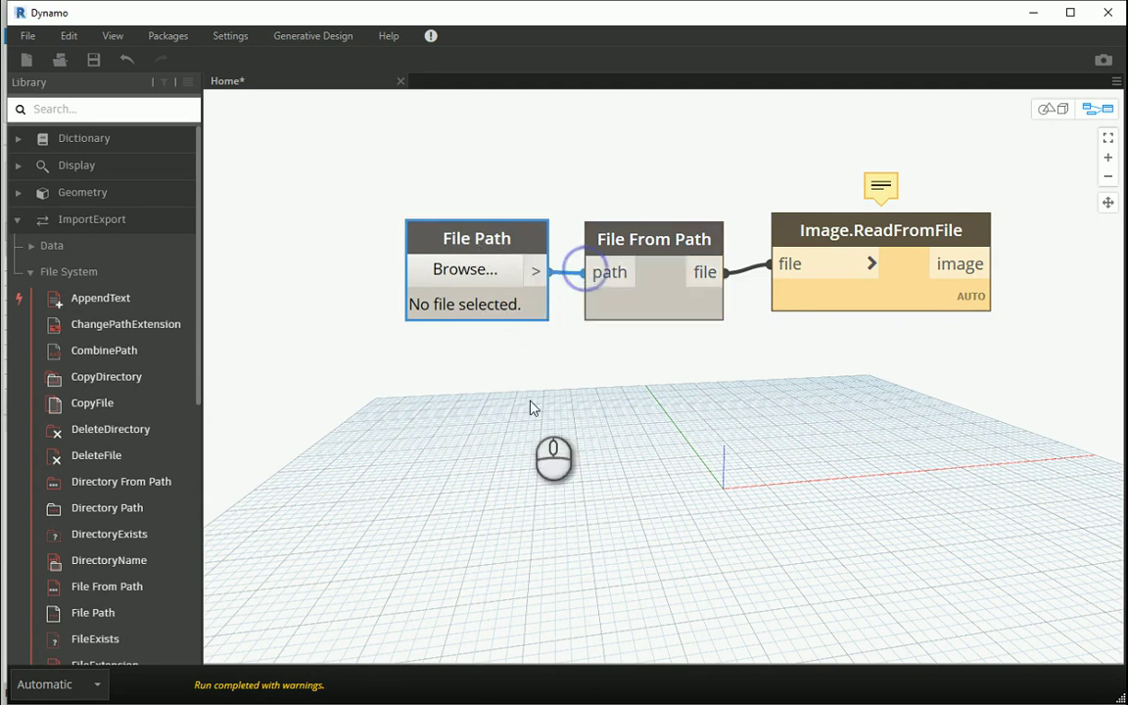
Load black-white-portrait-beautiful-siberian-tiger-high-contrast-181058194.jpg from Pictures into the File Path node and move the node clear of the others.
{"action": "left_click", "coordinate": [458, 272]}
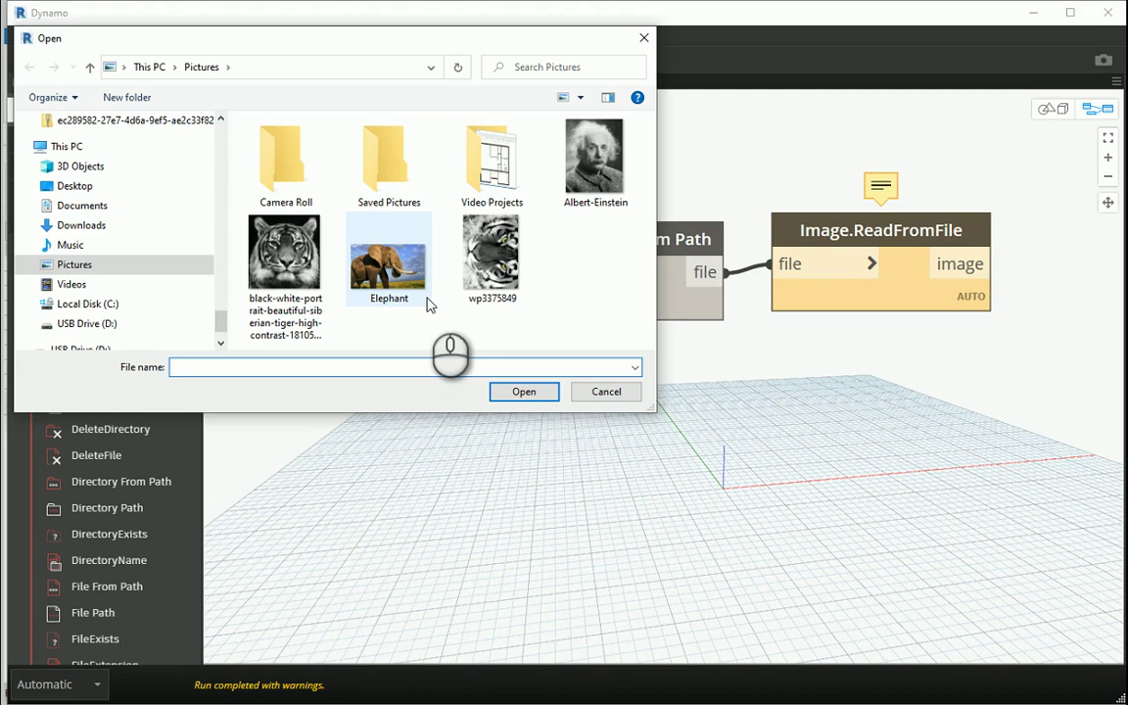
{"action": "left_click", "coordinate": [299, 248]}
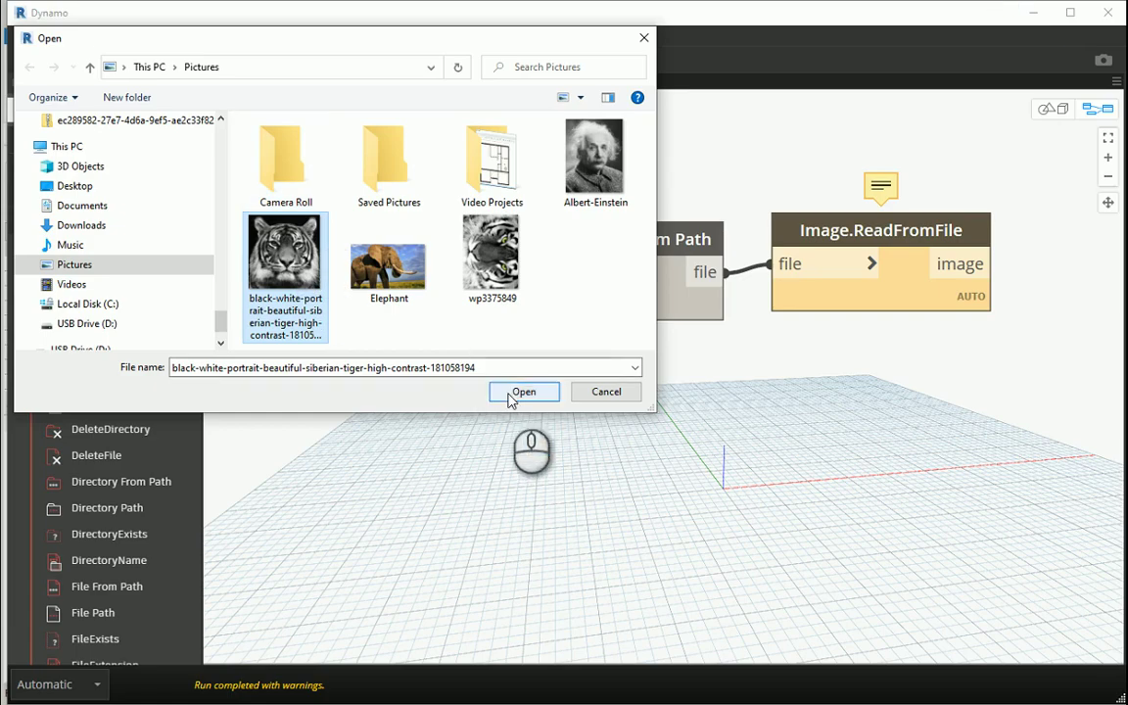
{"action": "left_click", "coordinate": [523, 391]}
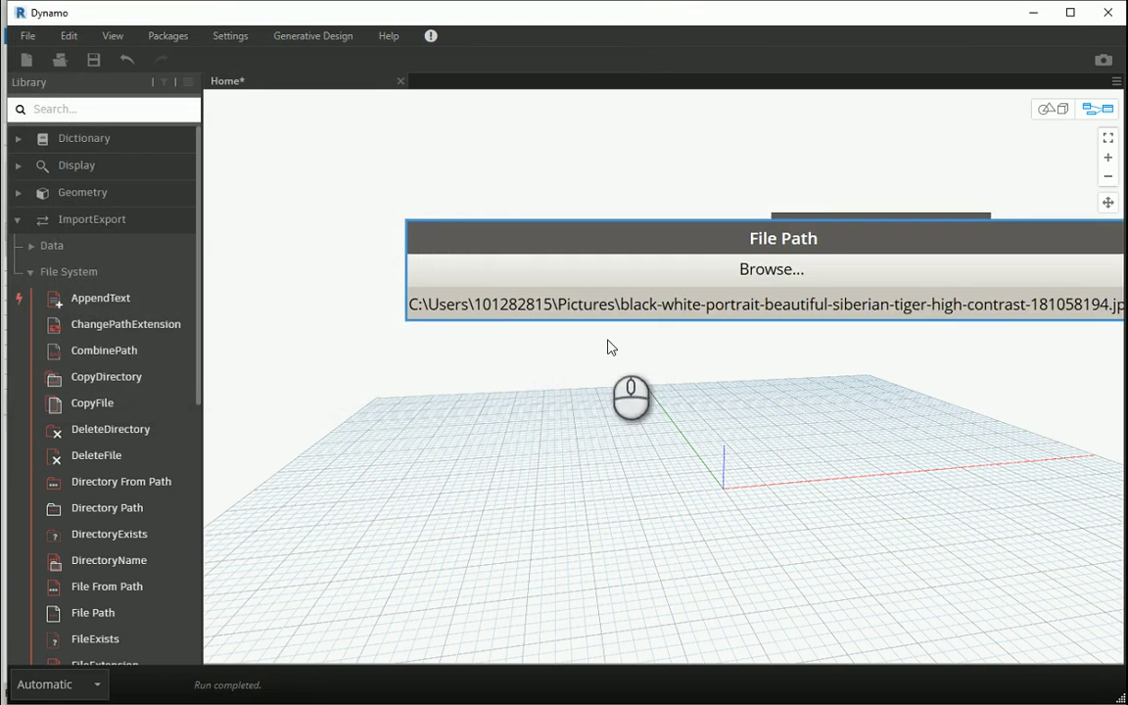
{"action": "scroll", "coordinate": [549, 299], "scroll_direction": "down", "scroll_amount": 3}
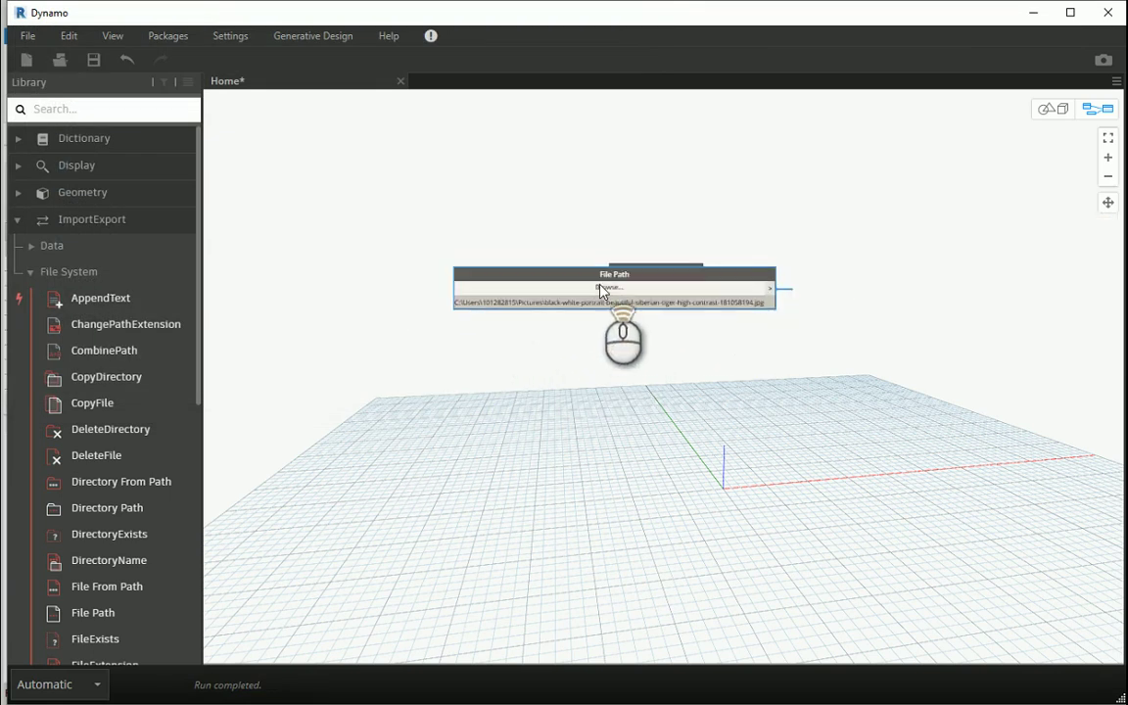
{"action": "scroll", "coordinate": [601, 291], "scroll_direction": "up", "scroll_amount": 2}
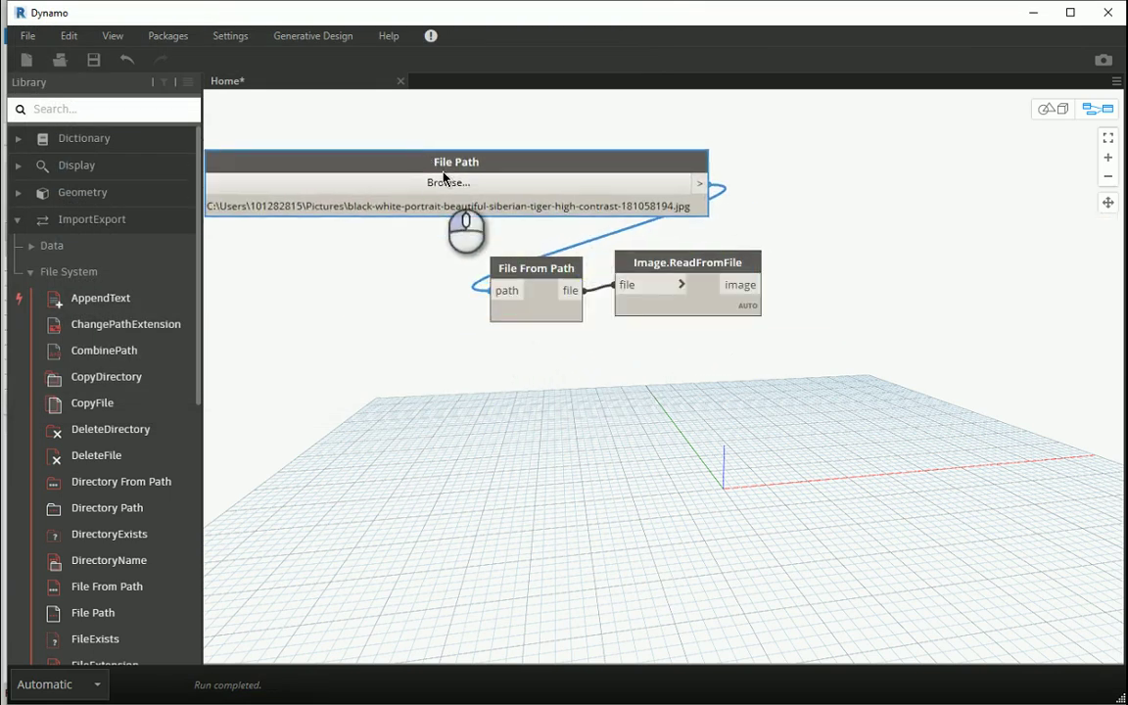
Move the File From Path and Image.ReadFromFile nodes together to the right of the File Path node.
{"action": "left_click_drag", "start_coordinate": [696, 375], "coordinate": [474, 252]}
{"action": "left_click_drag", "start_coordinate": [649, 260], "coordinate": [880, 220]}
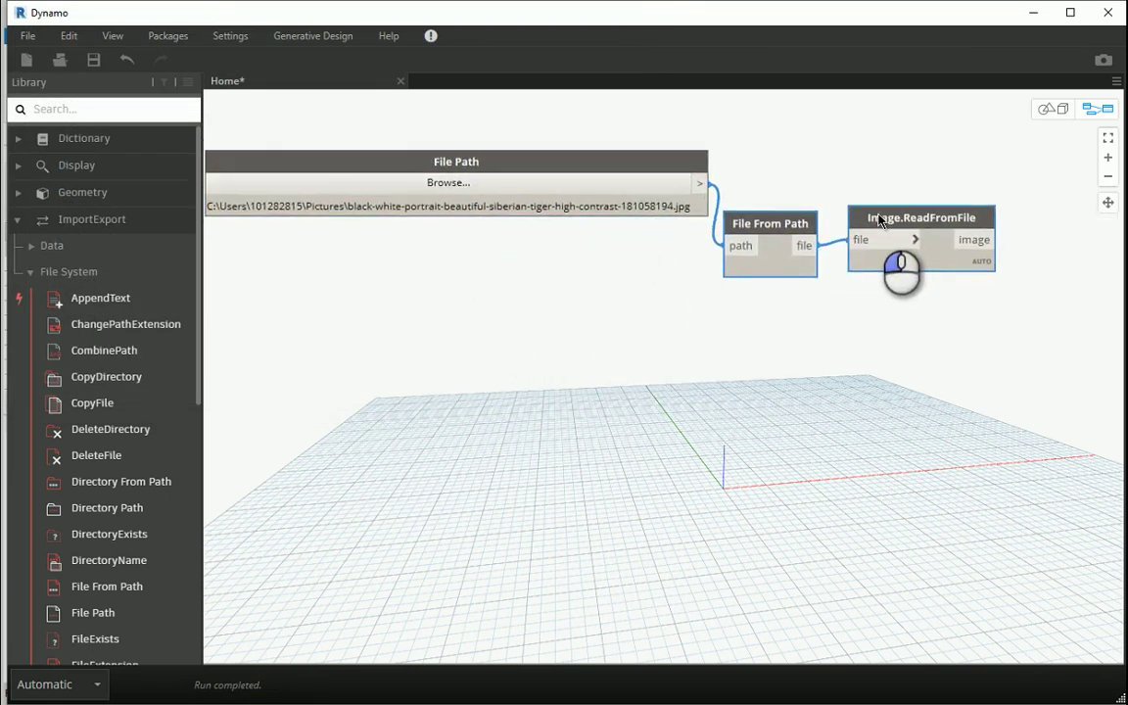
{"action": "middle_click_drag", "start_coordinate": [679, 327], "coordinate": [702, 335]}
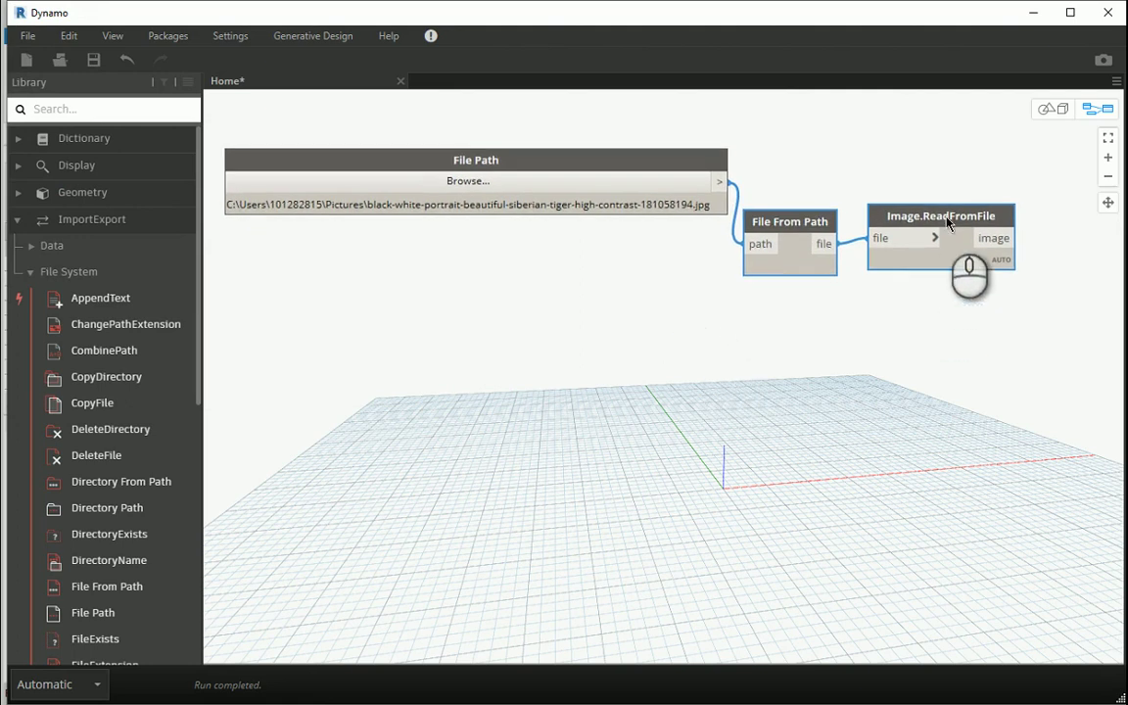
{"action": "left_click", "coordinate": [891, 314]}
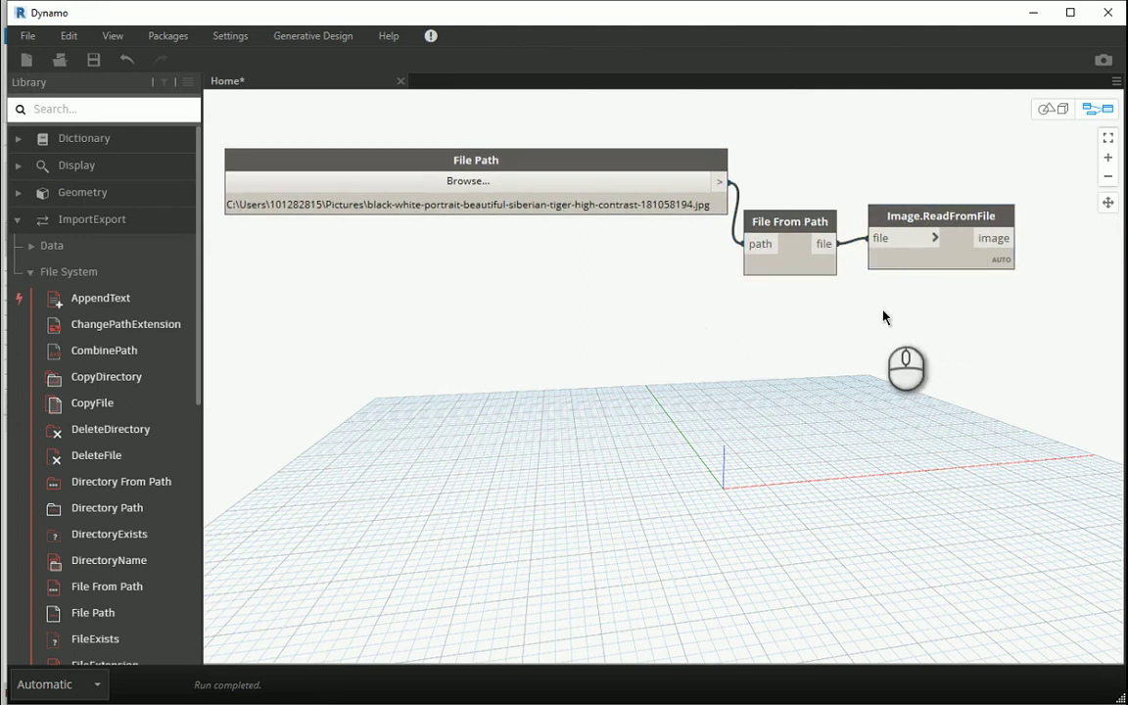
Add a Watch Image node below Image.ReadFromFile and connect Image.ReadFromFile's image output to its image input.
{"action": "right_click", "coordinate": [653, 332]}
{"action": "type", "text": "image"}
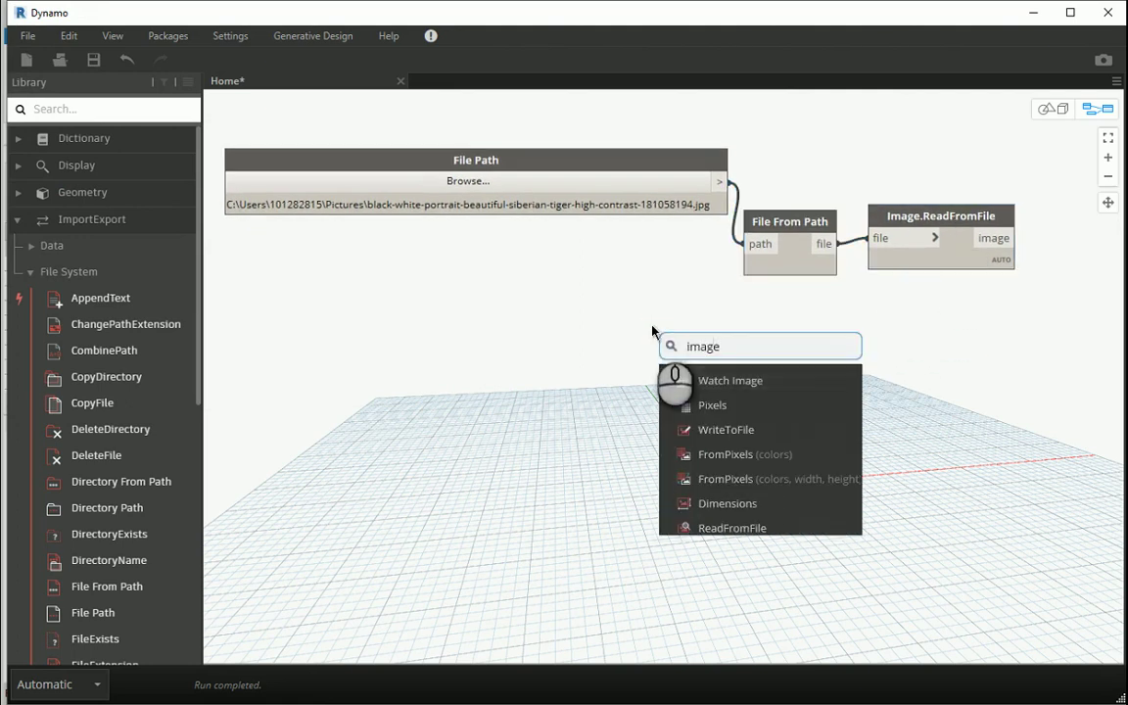
{"action": "left_click", "coordinate": [752, 382]}
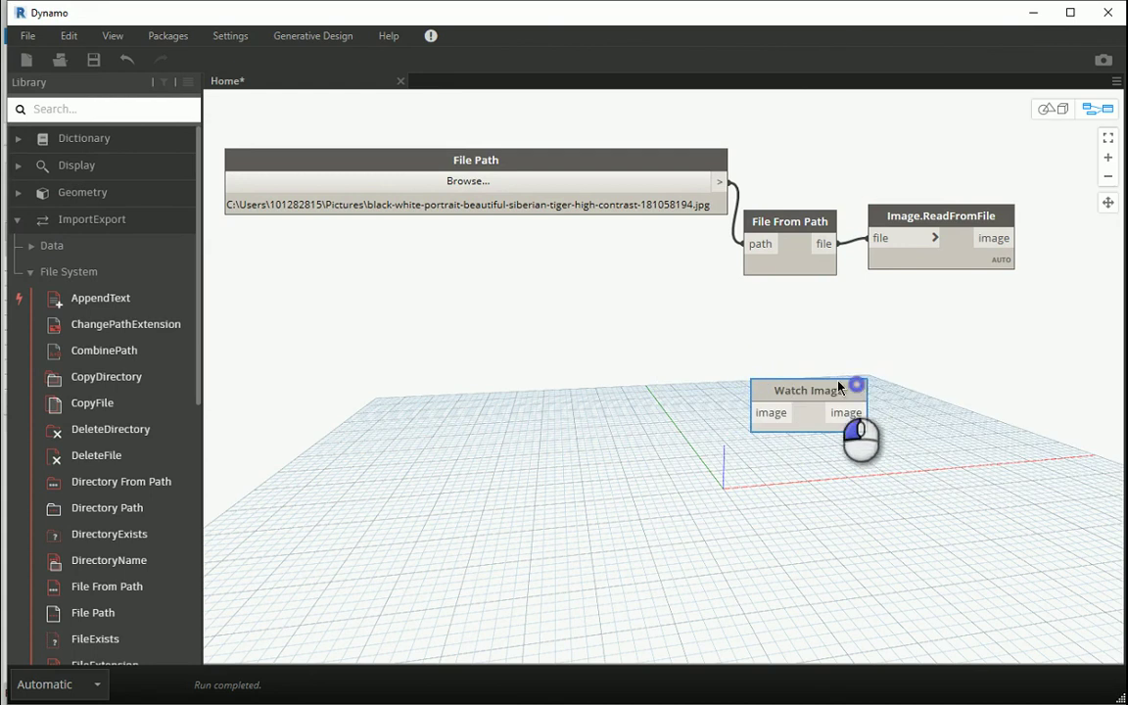
{"action": "left_click_drag", "start_coordinate": [849, 420], "coordinate": [935, 387]}
{"action": "left_click_drag", "start_coordinate": [1007, 239], "coordinate": [748, 310]}
{"action": "scroll", "coordinate": [748, 311], "scroll_direction": "down", "scroll_amount": 2}
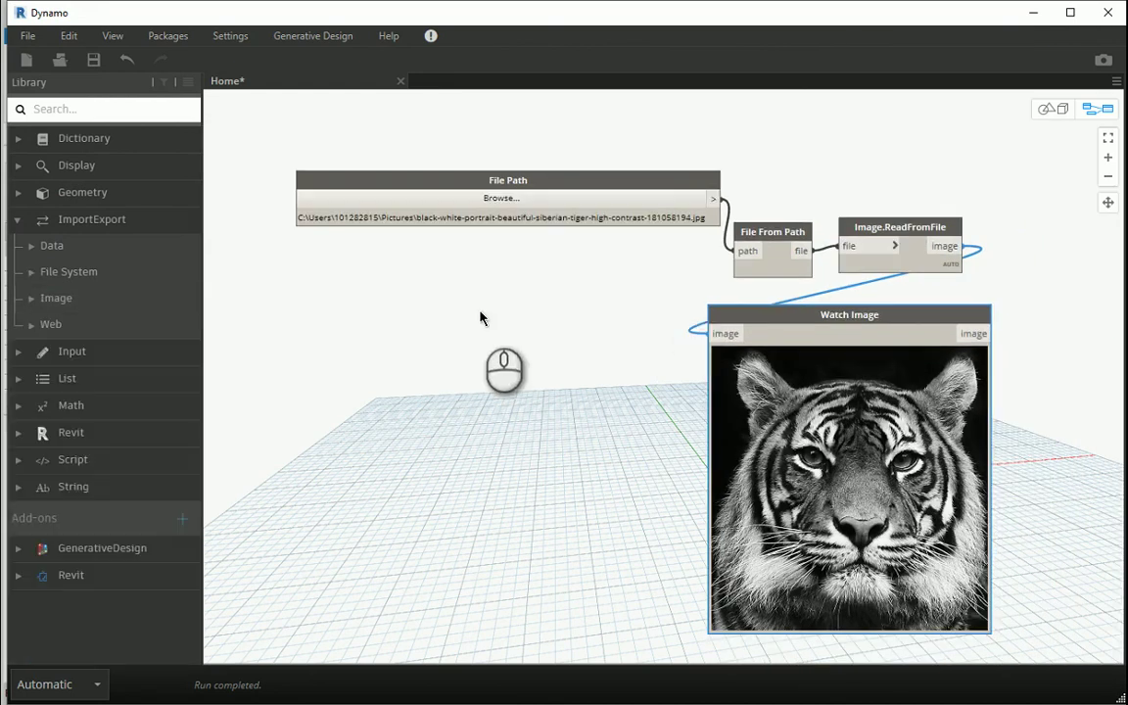
Adjust the positions of Image.ReadFromFile and Watch Image so the preview sits just beneath the reading nodes.
{"action": "scroll", "coordinate": [484, 318], "scroll_direction": "down", "scroll_amount": 2}
{"action": "middle_click_drag", "start_coordinate": [559, 316], "coordinate": [473, 307]}
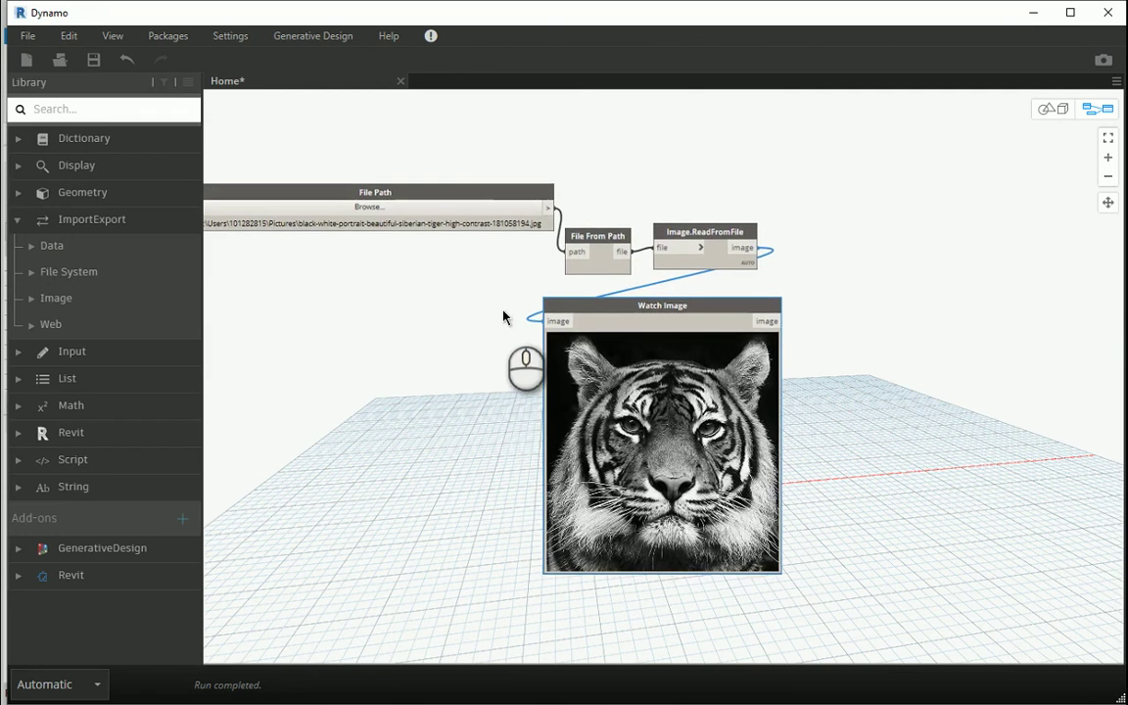
{"action": "scroll", "coordinate": [690, 276], "scroll_direction": "up", "scroll_amount": 2}
{"action": "left_click_drag", "start_coordinate": [696, 224], "coordinate": [693, 231]}
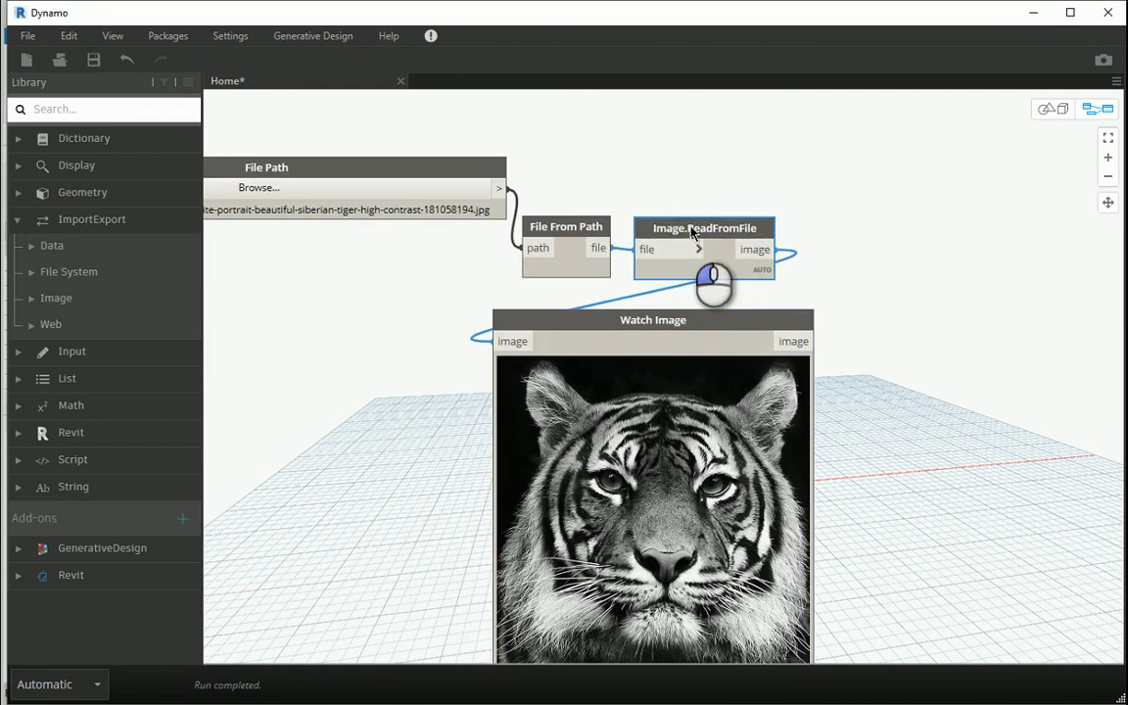
{"action": "scroll", "coordinate": [742, 250], "scroll_direction": "down", "scroll_amount": 1}
{"action": "left_click_drag", "start_coordinate": [711, 311], "coordinate": [690, 295]}
{"action": "middle_click_drag", "start_coordinate": [927, 347], "coordinate": [998, 377]}
{"action": "scroll", "coordinate": [609, 416], "scroll_direction": "up", "scroll_amount": 2}
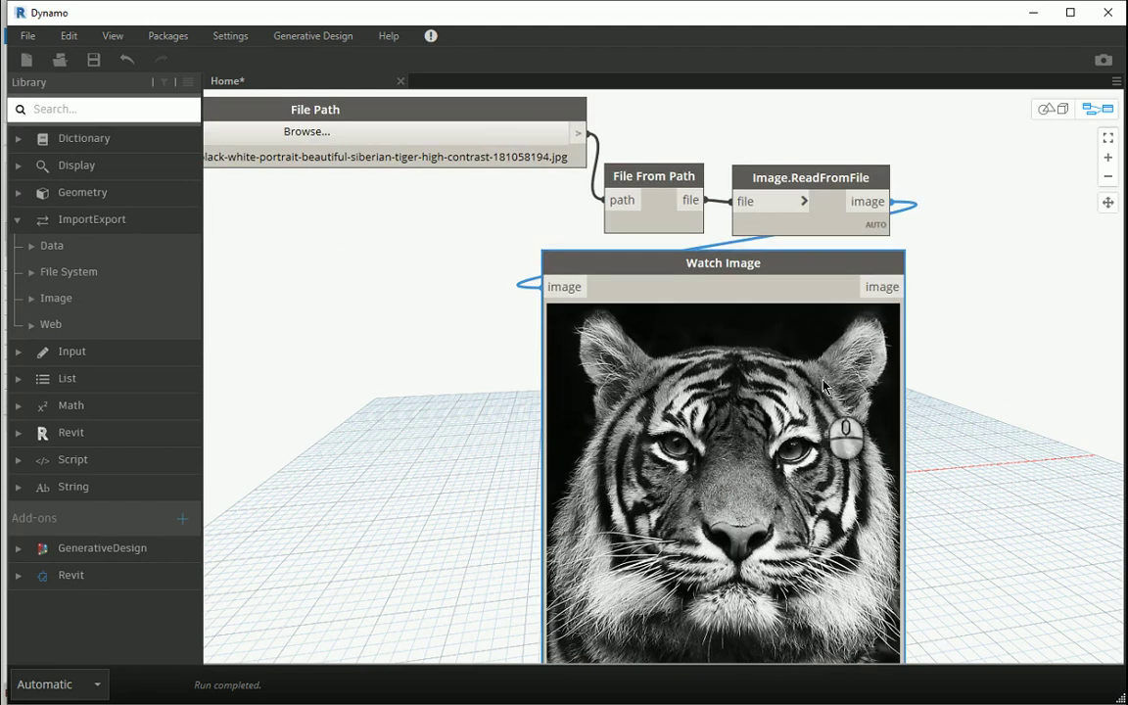
Add an Image.Pixels node and place it to the right of Image.ReadFromFile, level with it.
{"action": "scroll", "coordinate": [661, 503], "scroll_direction": "down", "scroll_amount": 1}
{"action": "scroll", "coordinate": [972, 321], "scroll_direction": "down", "scroll_amount": 1}
{"action": "middle_click_drag", "start_coordinate": [981, 332], "coordinate": [772, 352]}
{"action": "scroll", "coordinate": [773, 350], "scroll_direction": "up", "scroll_amount": 1}
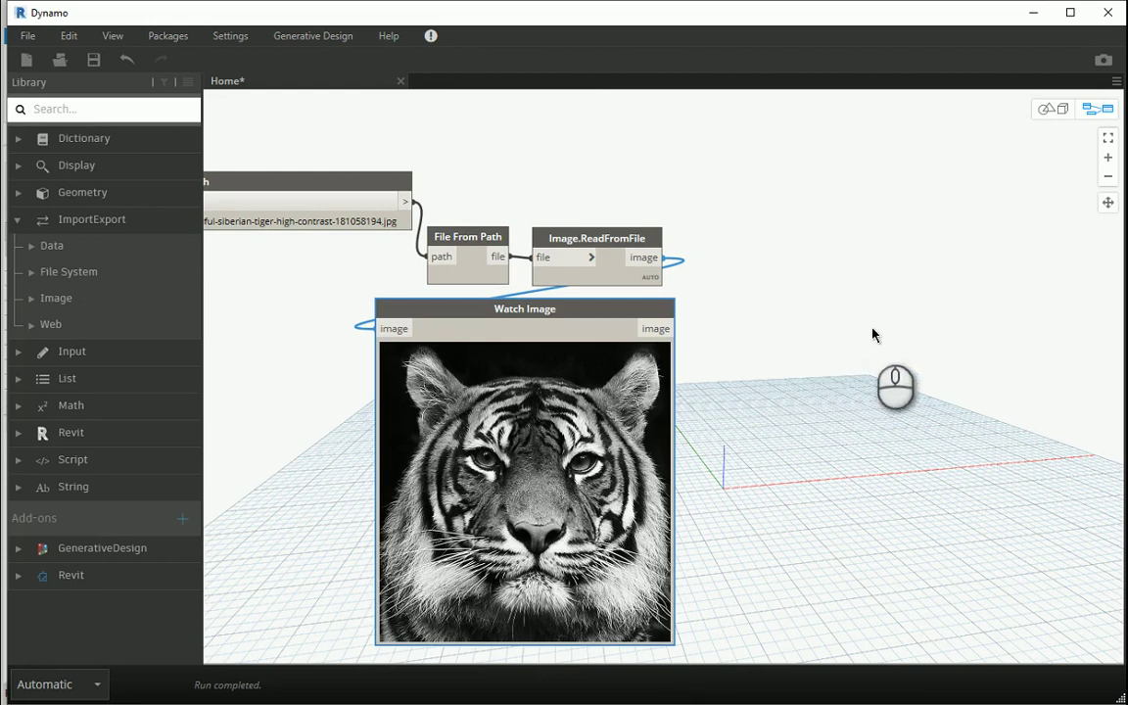
{"action": "scroll", "coordinate": [873, 335], "scroll_direction": "up", "scroll_amount": 1}
{"action": "left_click", "coordinate": [31, 298]}
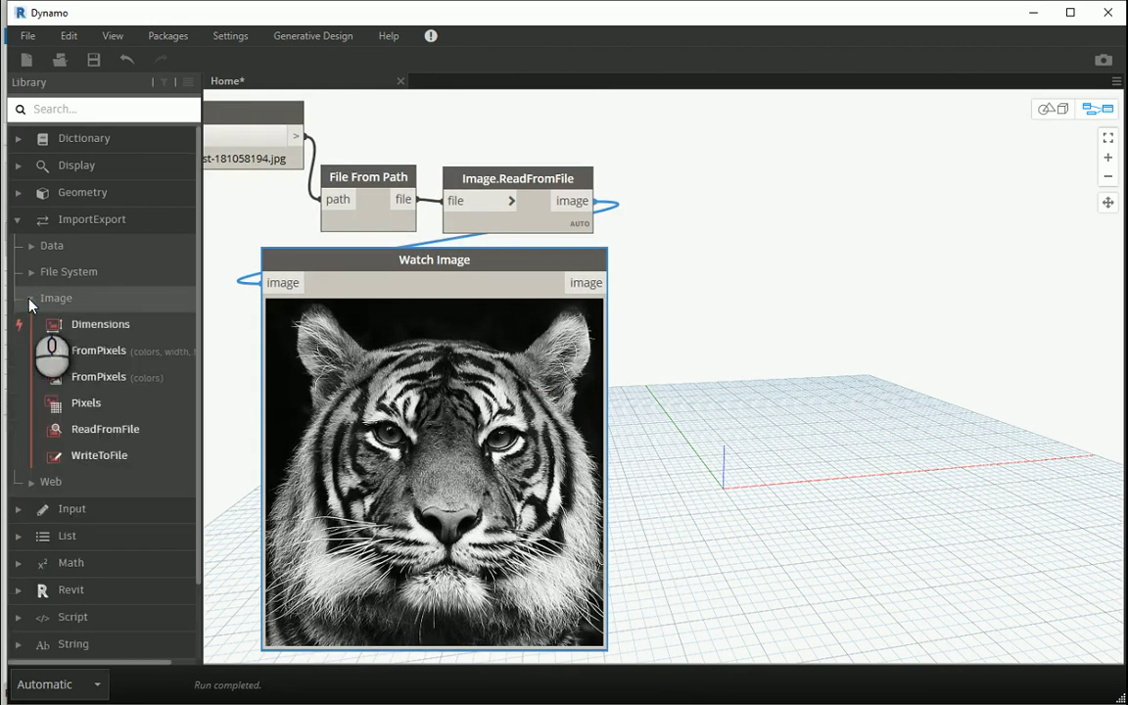
{"action": "mouse_move", "coordinate": [84, 360]}
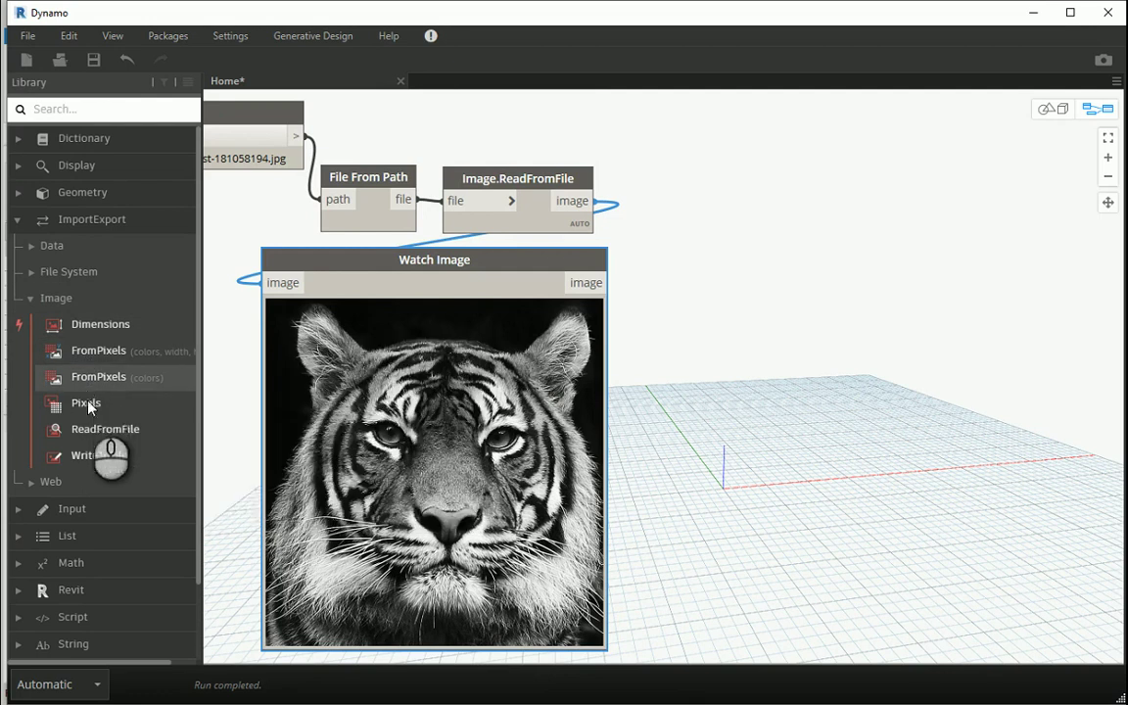
{"action": "mouse_move", "coordinate": [88, 407]}
{"action": "right_click", "coordinate": [730, 231]}
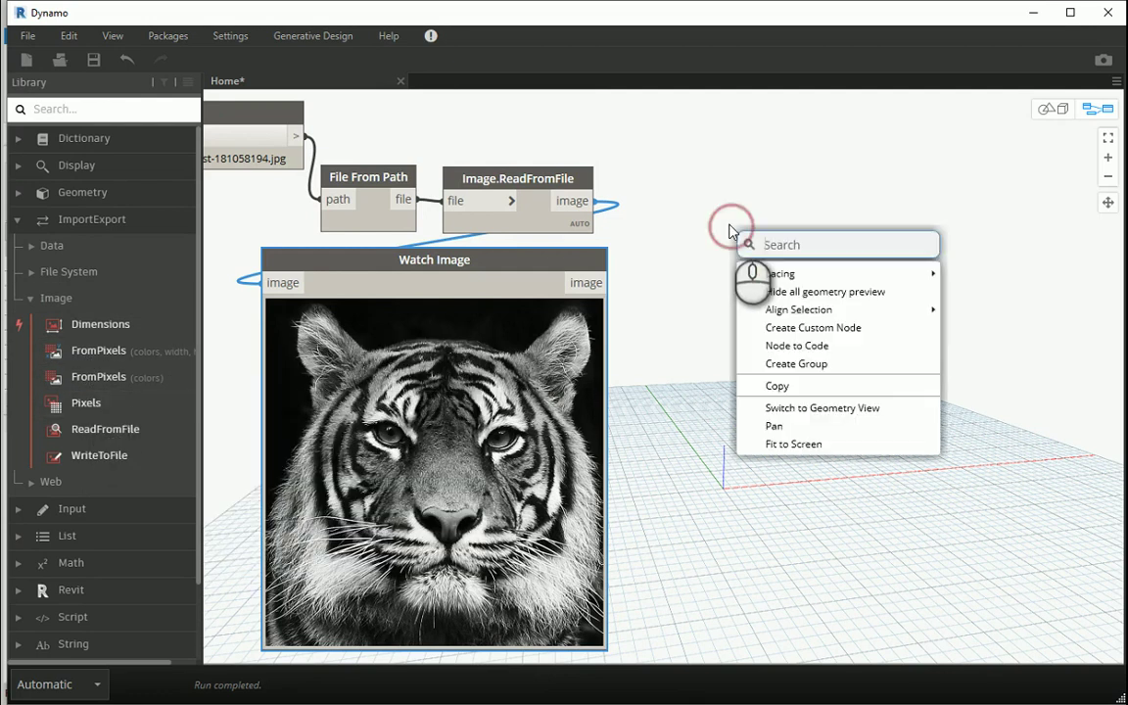
{"action": "type", "text": "i"}
{"action": "key", "text": "BackSpace"}
{"action": "type", "text": "pixel"}
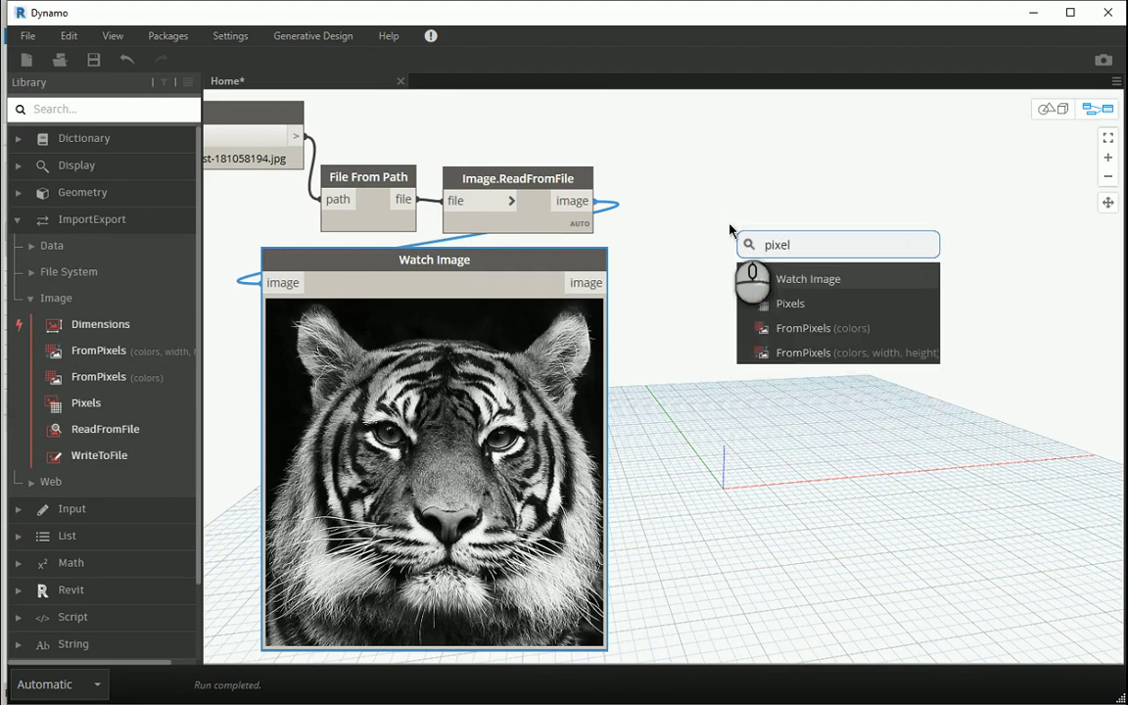
{"action": "left_click", "coordinate": [791, 303]}
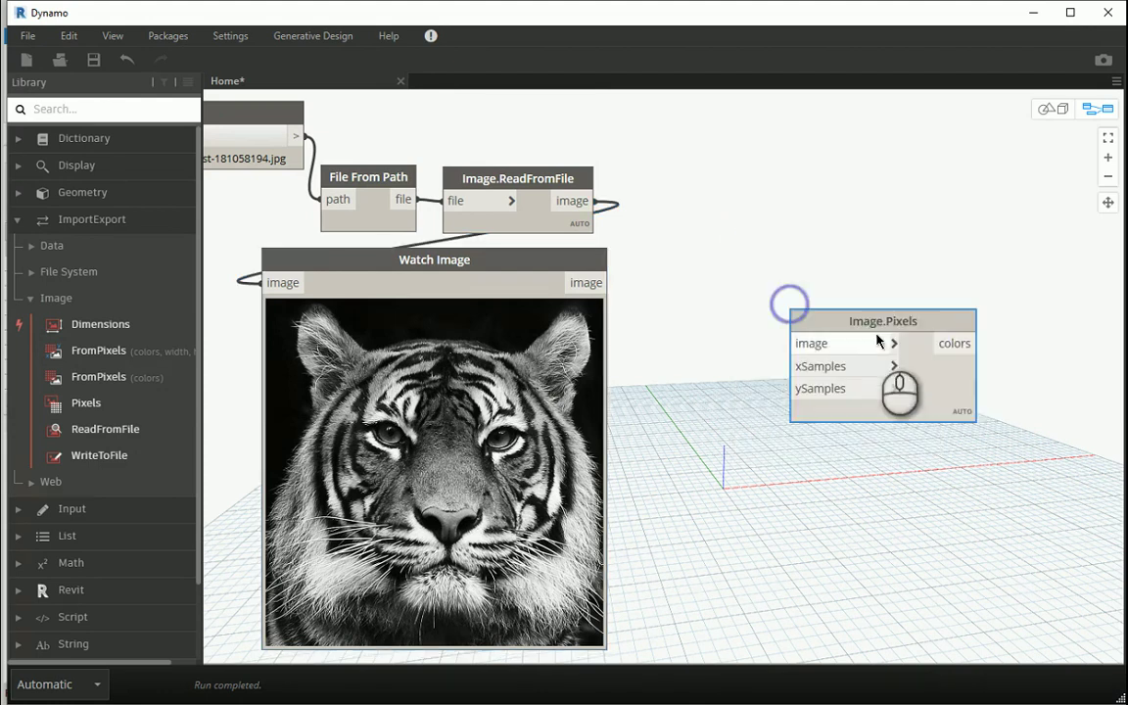
{"action": "left_click_drag", "start_coordinate": [852, 316], "coordinate": [765, 184]}
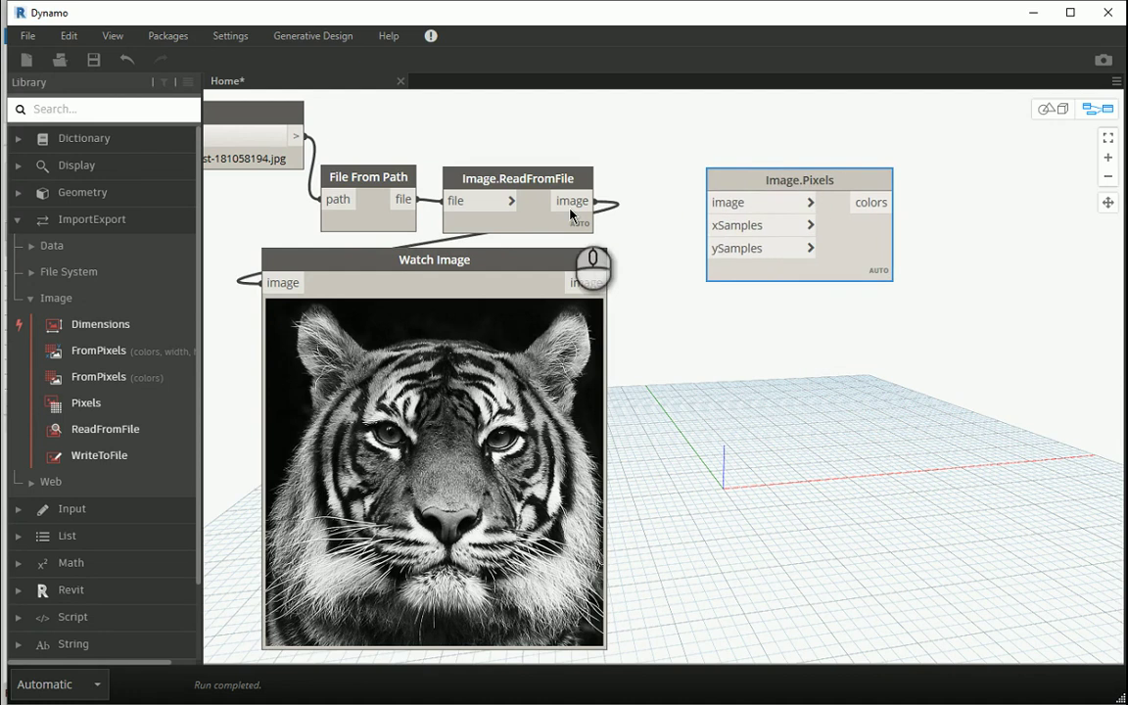
Connect Image.ReadFromFile's image output to Image.Pixels' image input, and shift Image.Pixels right to make room for another node.
{"action": "left_click_drag", "start_coordinate": [575, 201], "coordinate": [709, 201]}
{"action": "scroll", "coordinate": [630, 378], "scroll_direction": "down", "scroll_amount": 4}
{"action": "scroll", "coordinate": [725, 362], "scroll_direction": "up", "scroll_amount": 3}
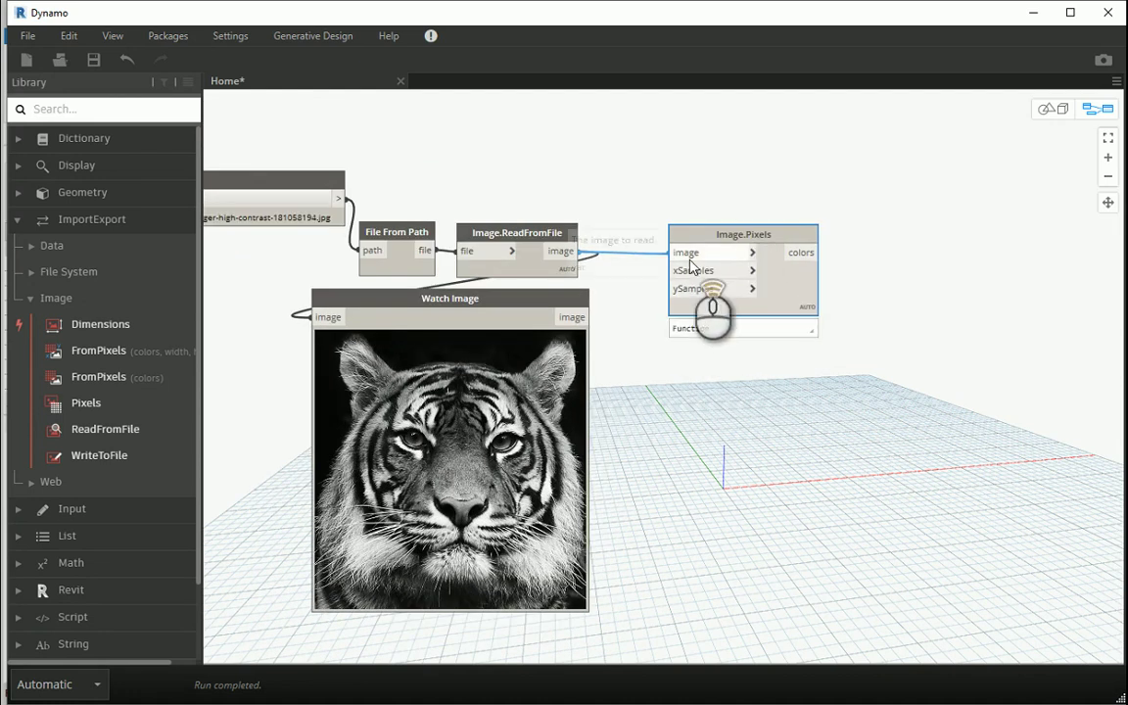
{"action": "scroll", "coordinate": [694, 274], "scroll_direction": "up", "scroll_amount": 2}
{"action": "left_click_drag", "start_coordinate": [783, 229], "coordinate": [792, 225]}
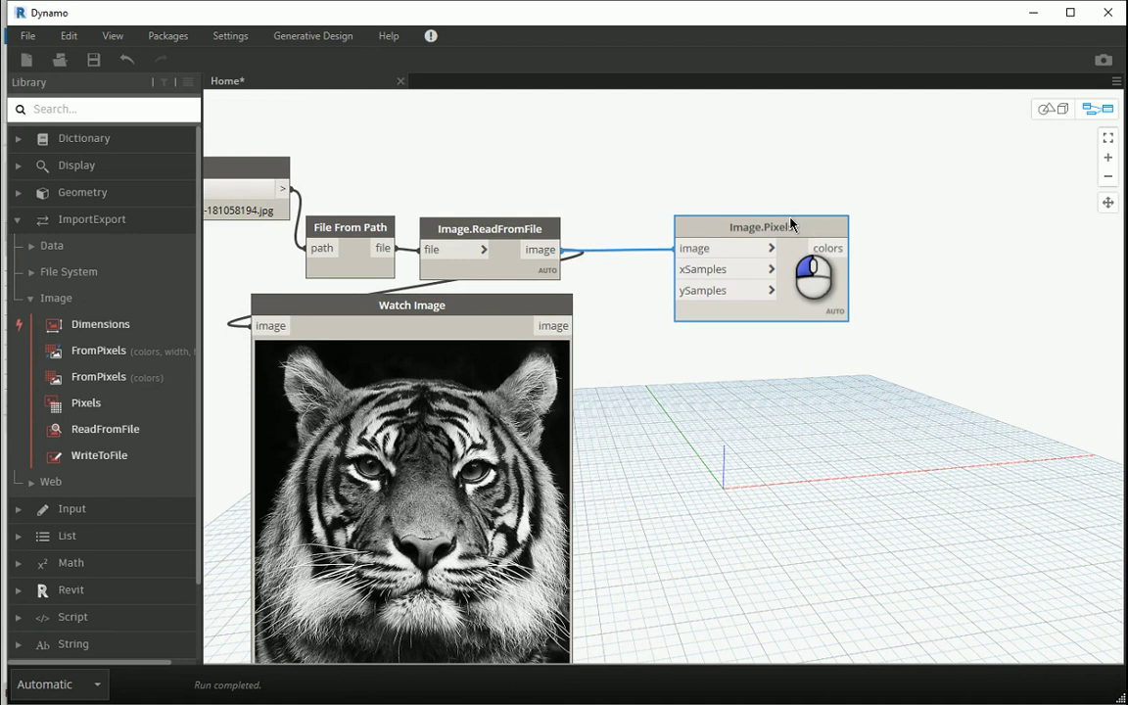
{"action": "mouse_move", "coordinate": [819, 283]}
{"action": "left_click", "coordinate": [838, 338]}
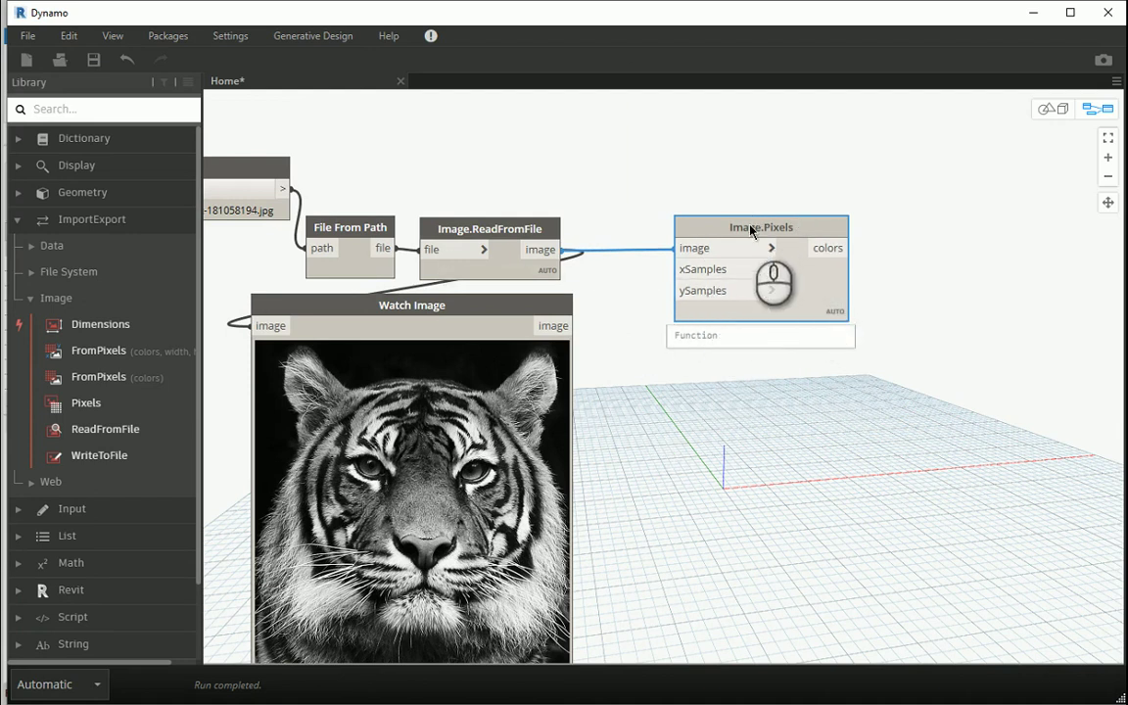
{"action": "mouse_move", "coordinate": [785, 229]}
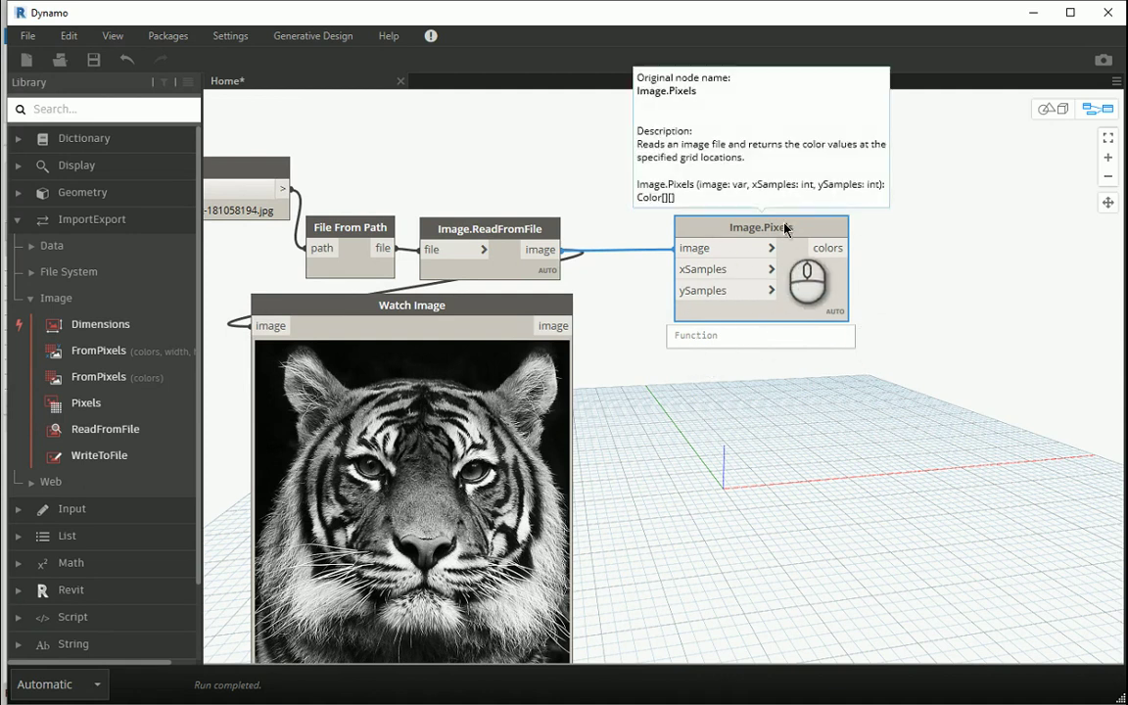
{"action": "left_click_drag", "start_coordinate": [785, 228], "coordinate": [825, 230]}
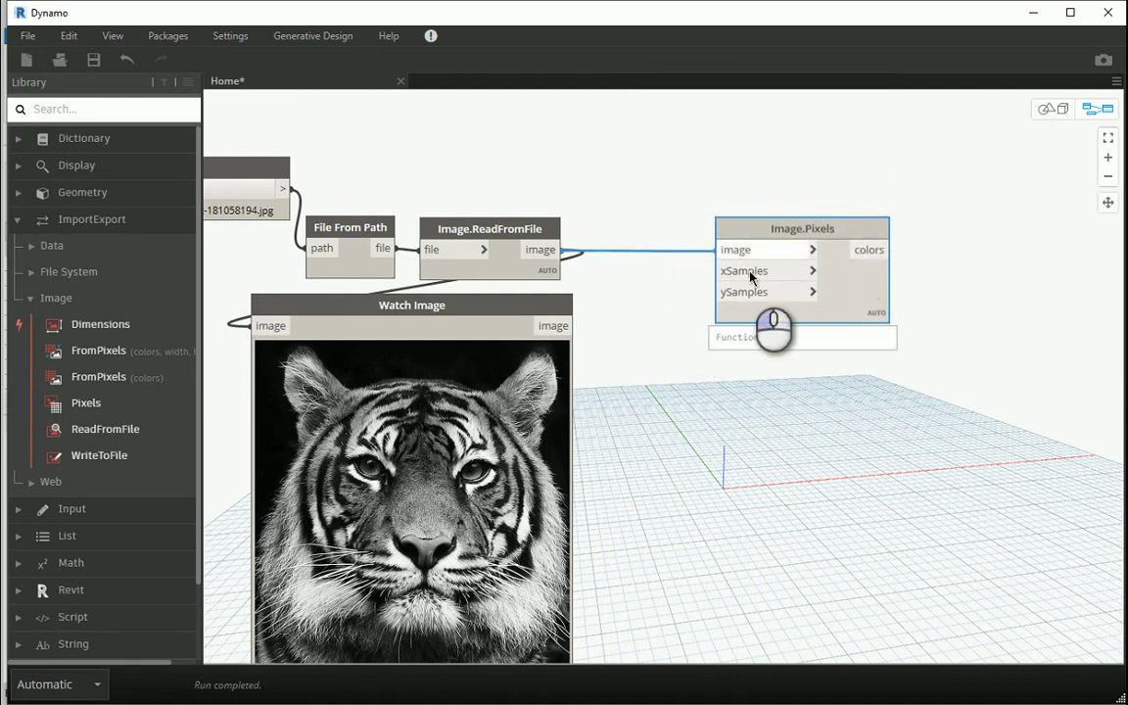
{"action": "left_click_drag", "start_coordinate": [819, 228], "coordinate": [830, 228]}
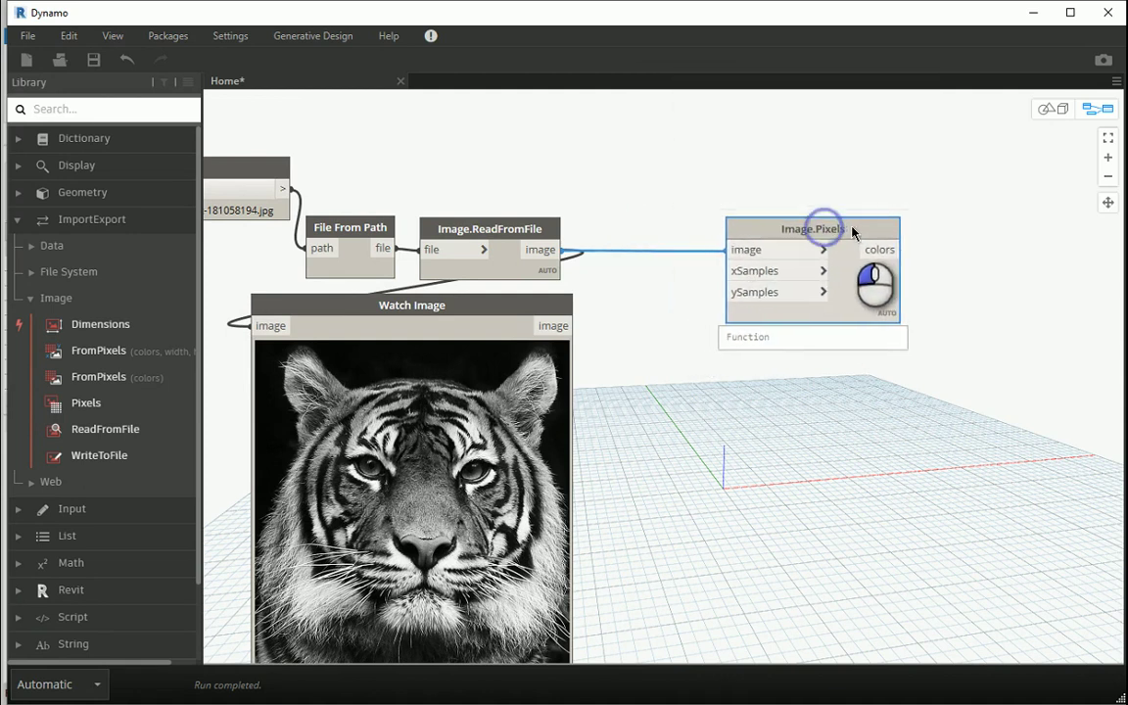
Create a Code Block containing 80; and connect it to both the xSamples and ySamples inputs of Image.Pixels.
{"action": "double_click", "coordinate": [657, 299]}
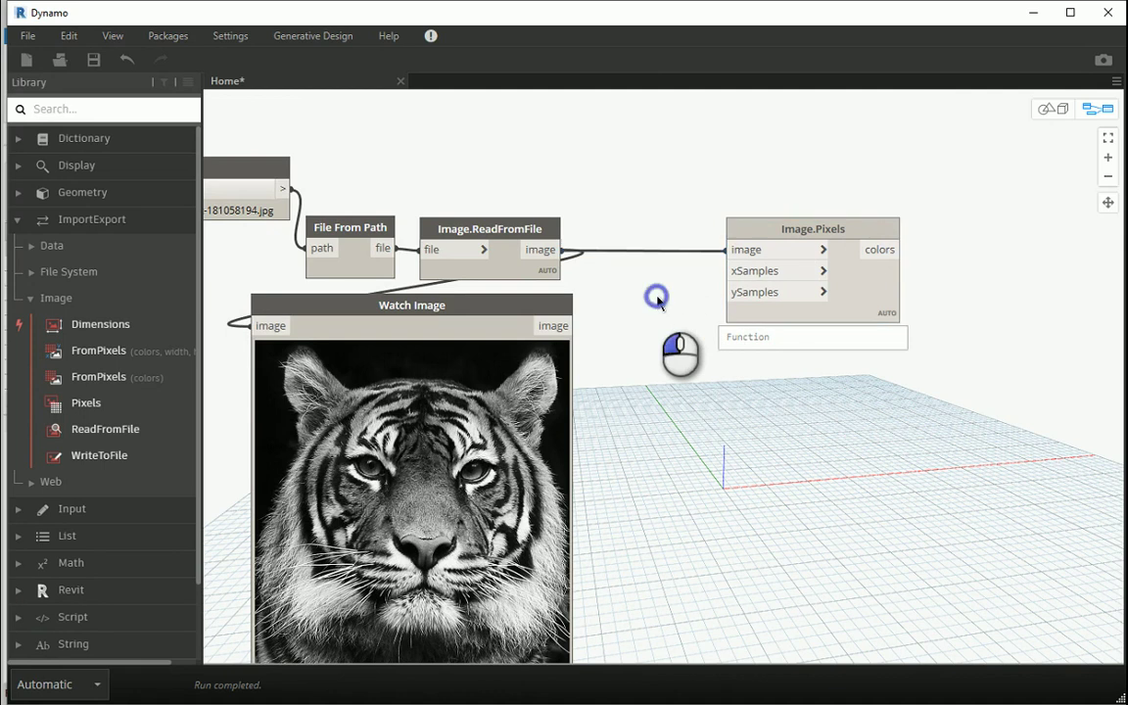
{"action": "type", "text": "80;"}
{"action": "left_click", "coordinate": [687, 402]}
{"action": "left_click_drag", "start_coordinate": [638, 292], "coordinate": [728, 293]}
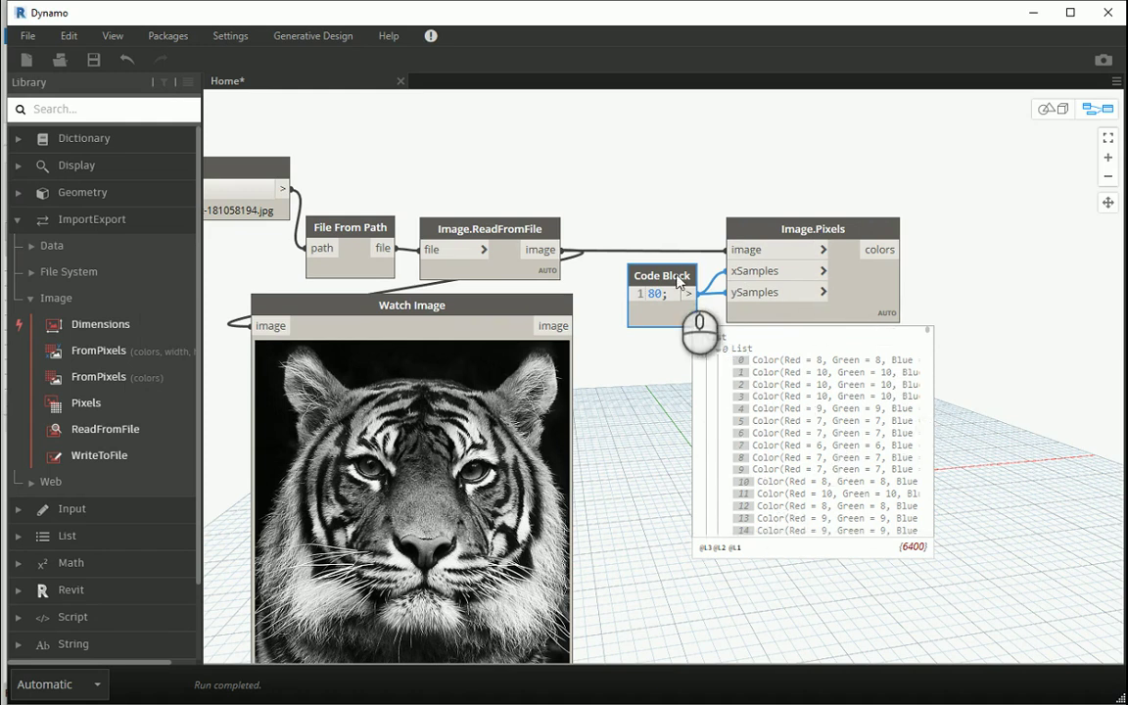
{"action": "left_click_drag", "start_coordinate": [679, 273], "coordinate": [683, 271]}
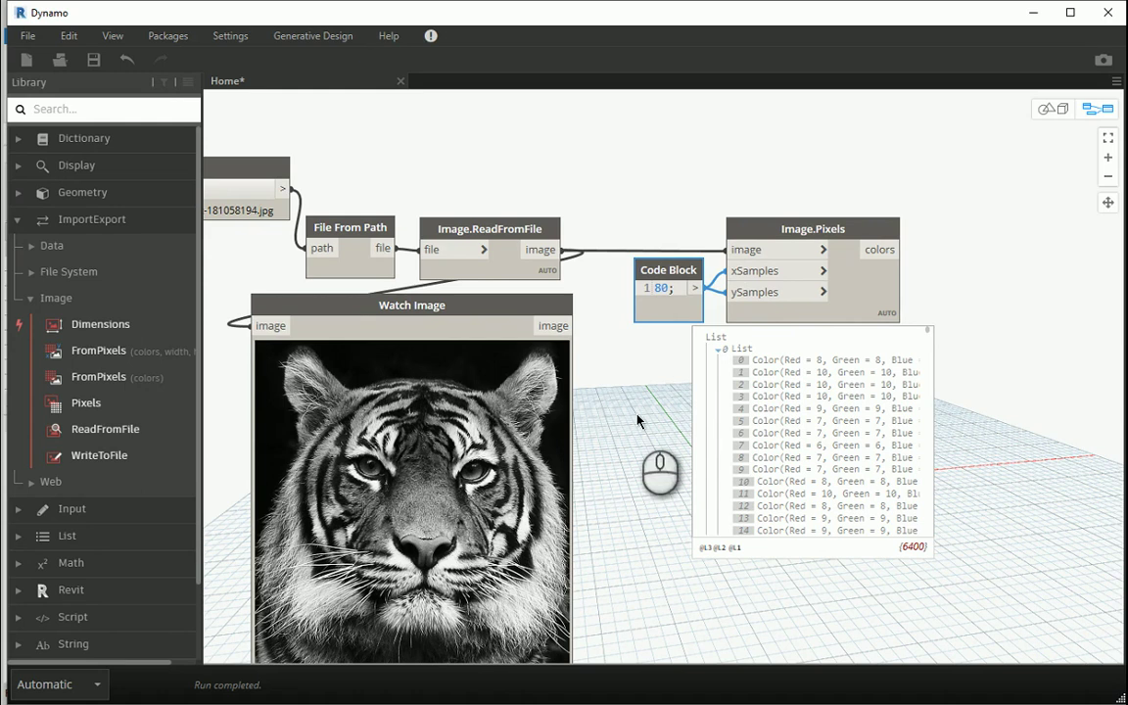
Examine the list of color values in the Image.Pixels output preview, including their blue and alpha components.
{"action": "scroll", "coordinate": [620, 359], "scroll_direction": "down", "scroll_amount": 3}
{"action": "scroll", "coordinate": [858, 298], "scroll_direction": "up", "scroll_amount": 3}
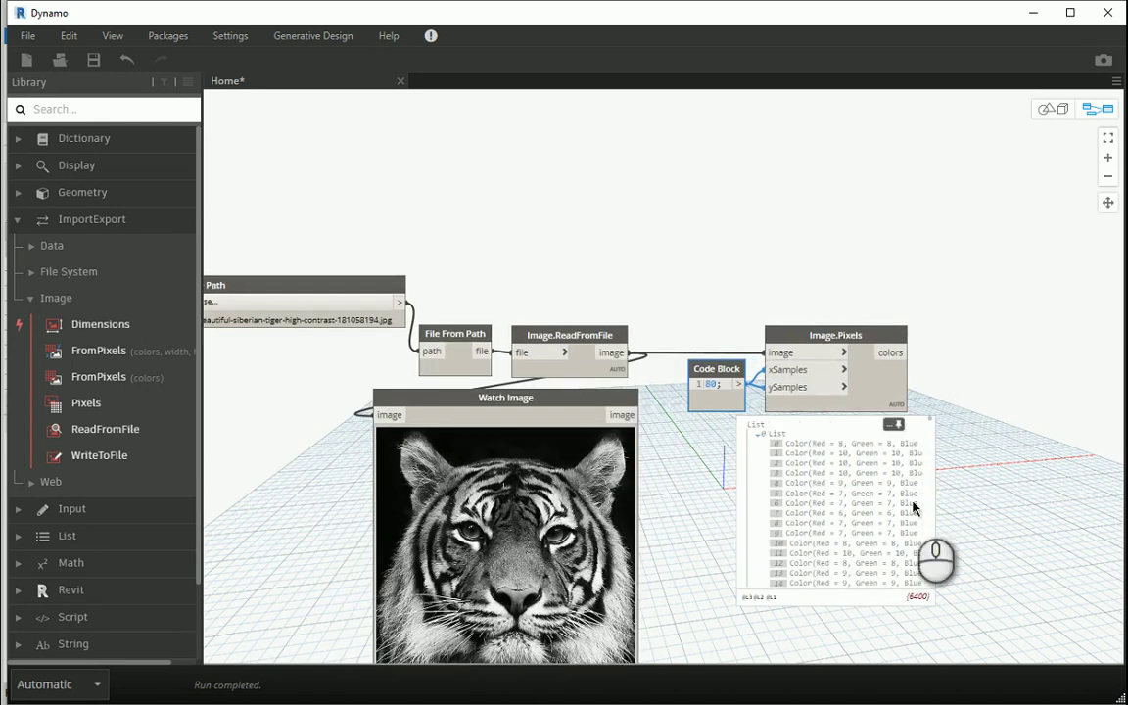
{"action": "middle_click_drag", "start_coordinate": [937, 553], "coordinate": [846, 458]}
{"action": "scroll", "coordinate": [847, 457], "scroll_direction": "up", "scroll_amount": 2}
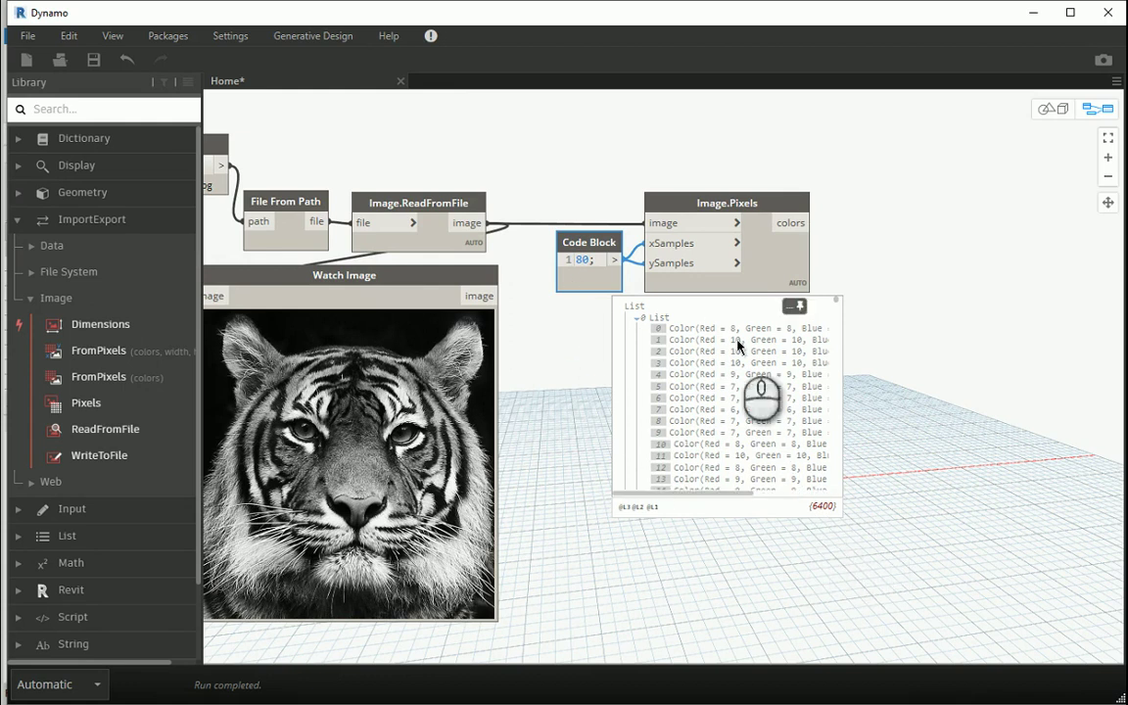
{"action": "mouse_move", "coordinate": [837, 300]}
{"action": "left_mouse_down"}
{"action": "mouse_move", "coordinate": [842, 512]}
{"action": "mouse_move", "coordinate": [822, 297]}
{"action": "left_mouse_up"}
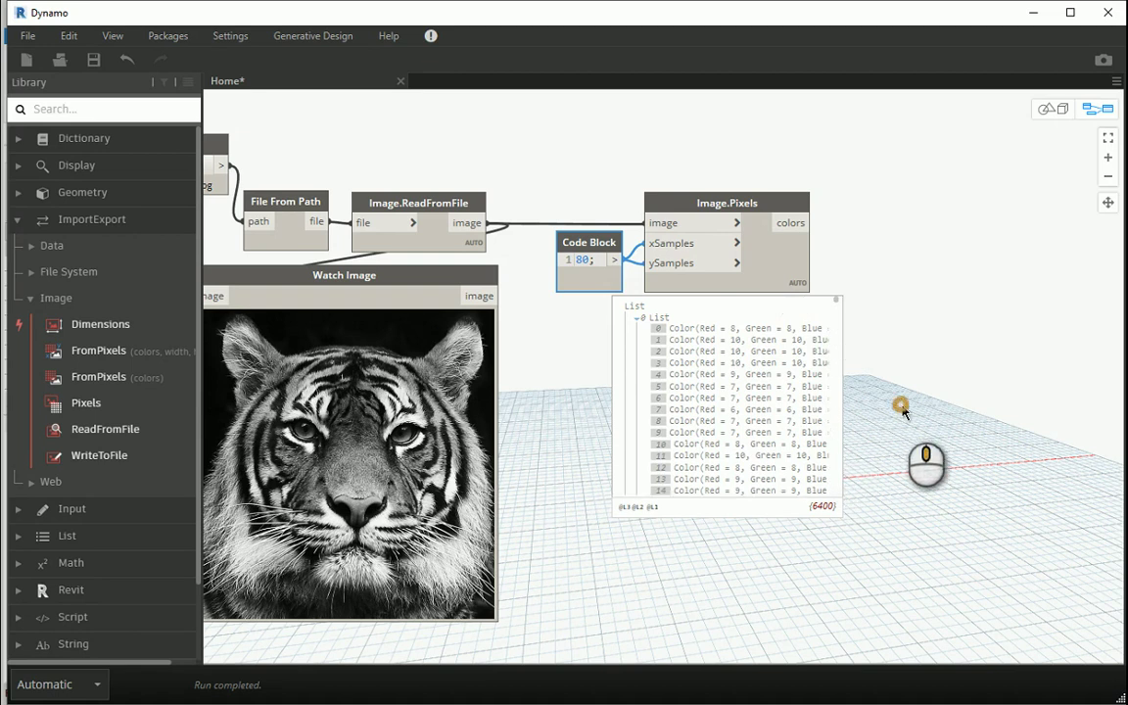
{"action": "middle_click_drag", "start_coordinate": [901, 404], "coordinate": [709, 443]}
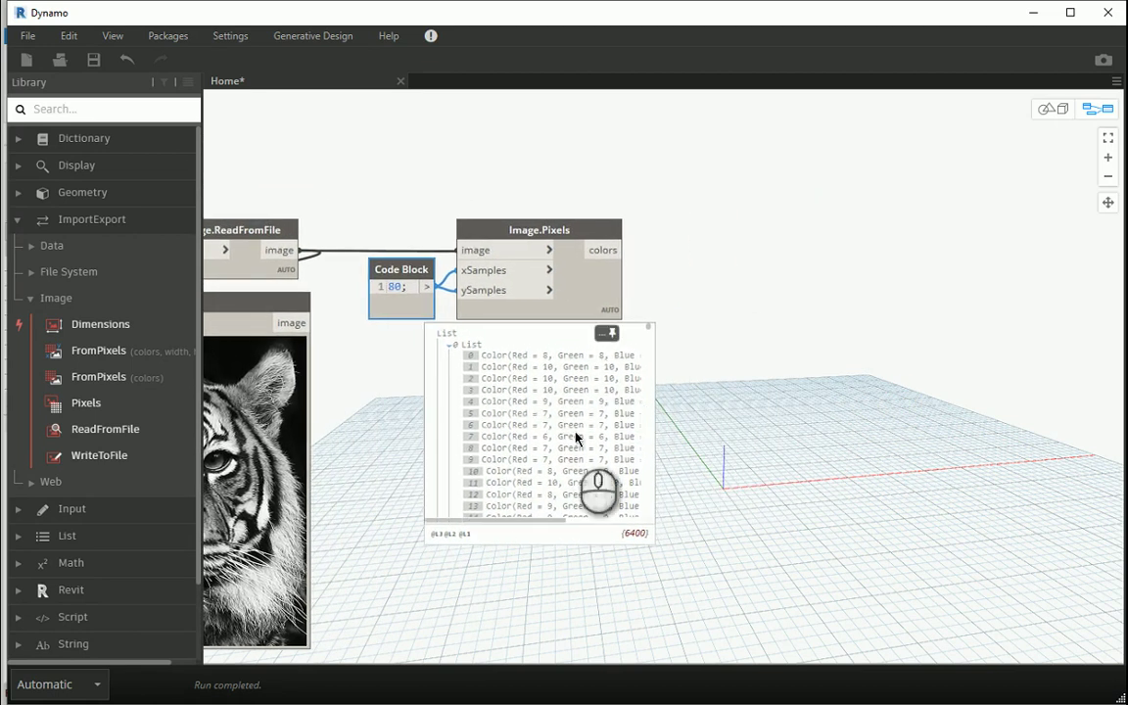
{"action": "left_click_drag", "start_coordinate": [538, 522], "coordinate": [584, 527]}
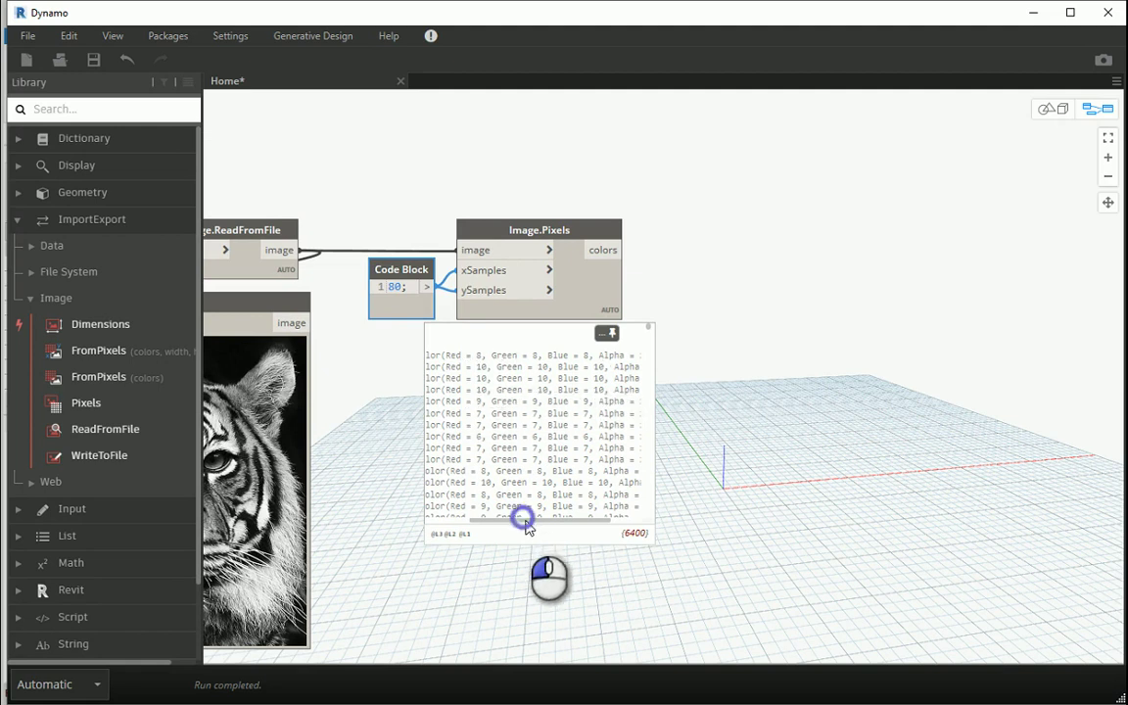
{"action": "left_click_drag", "start_coordinate": [527, 526], "coordinate": [477, 526]}
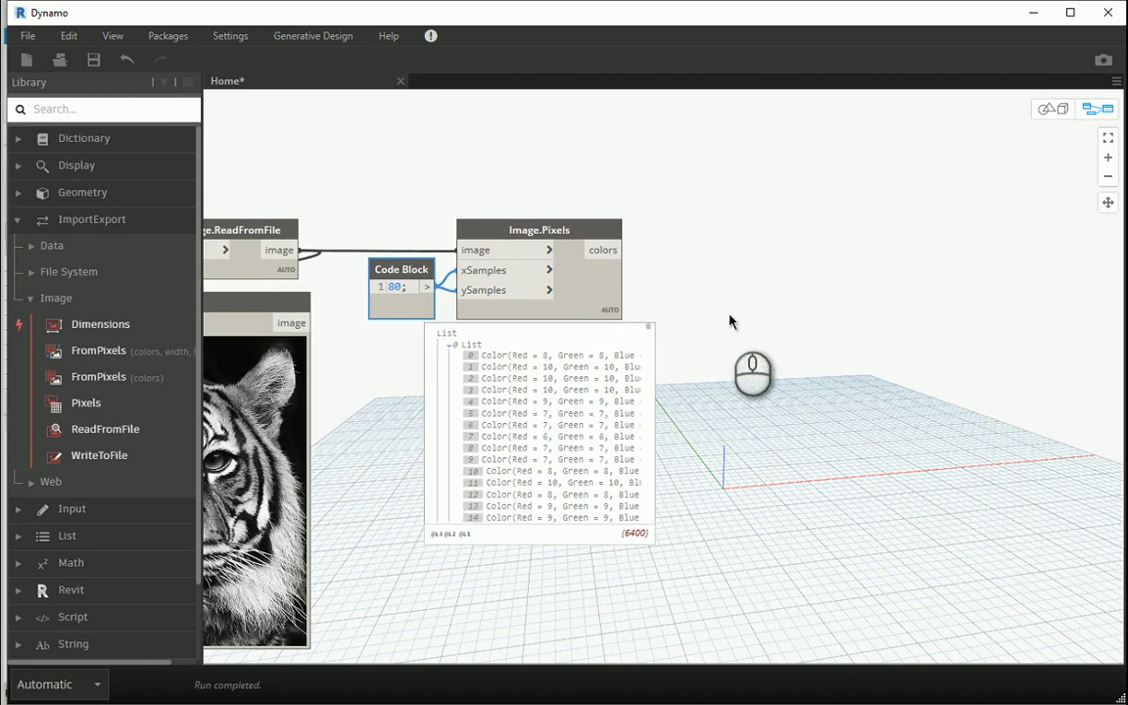
{"action": "right_click", "coordinate": [764, 265]}
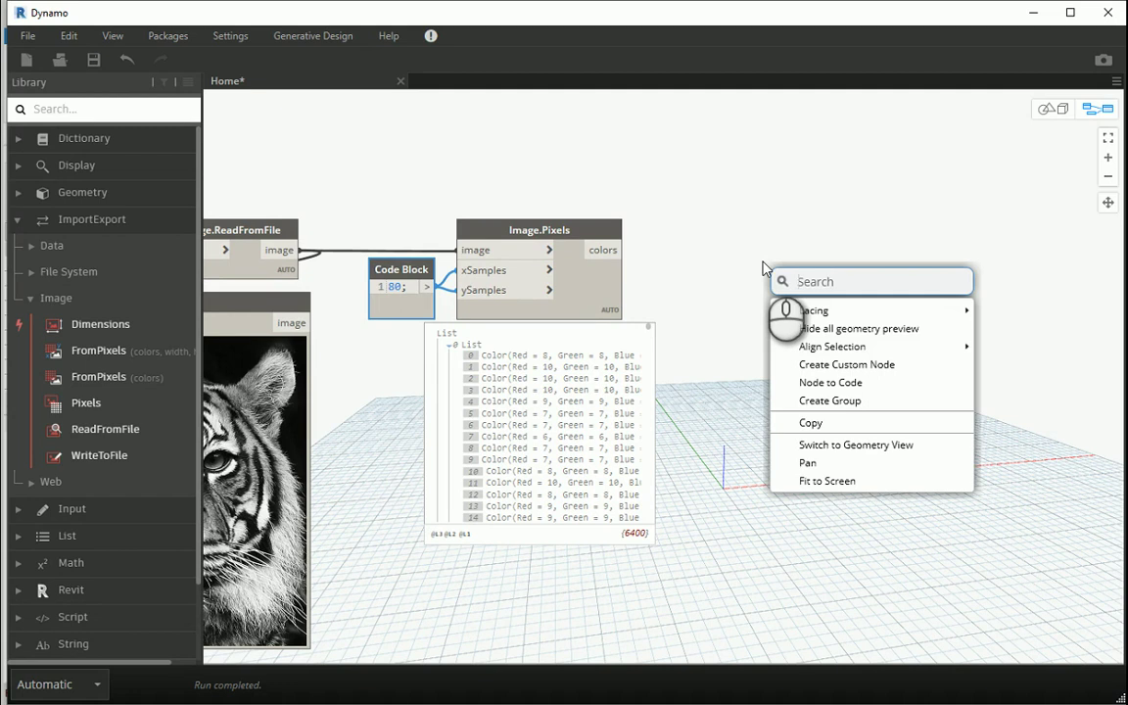
{"action": "type", "text": "contrast"}
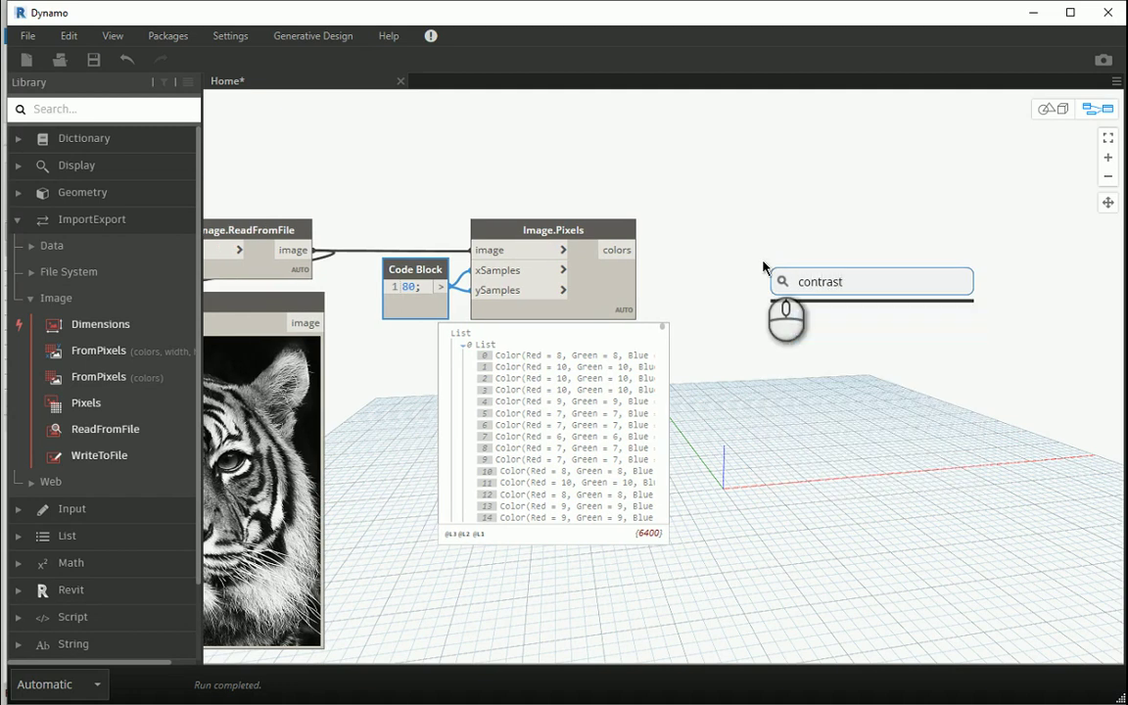
{"action": "key", "text": "BackSpace"}
{"action": "key", "text": "BackSpace"}
{"action": "key", "text": "BackSpace"}
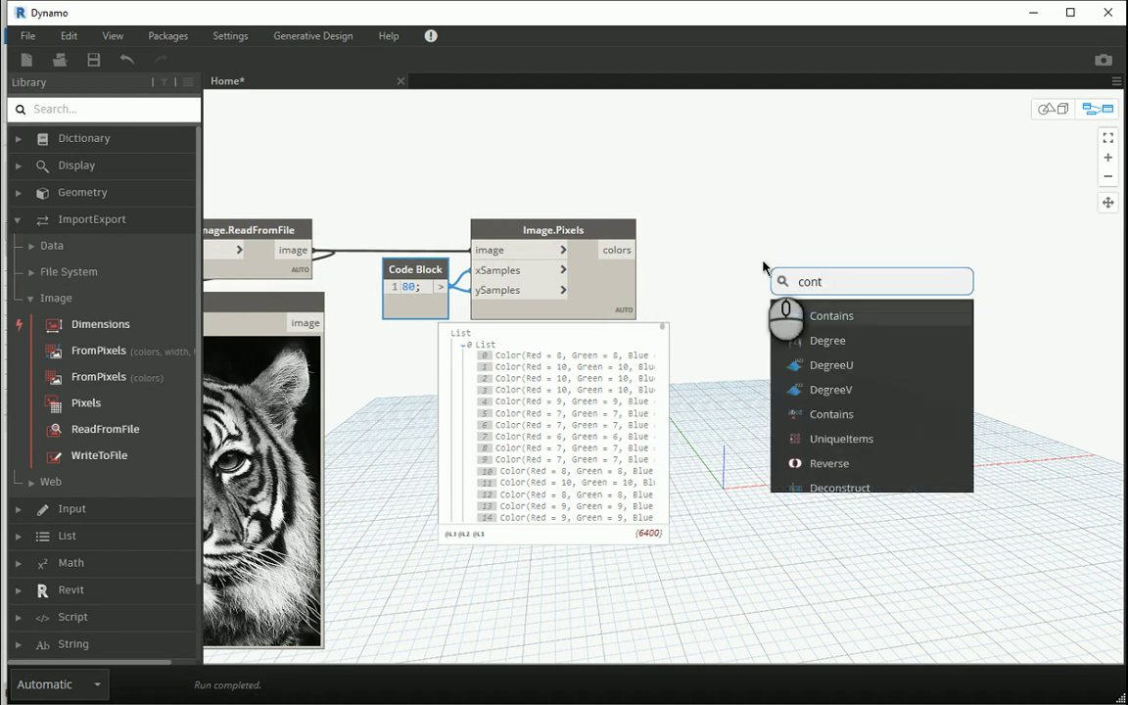
{"action": "key", "text": "BackSpace"}
{"action": "key", "text": "BackSpace"}
{"action": "key", "text": "BackSpace"}
{"action": "key", "text": "BackSpace"}
Add a Color.Brightness node to the right of Image.Pixels and connect the colors output to its c input.
{"action": "type", "text": "bright"}
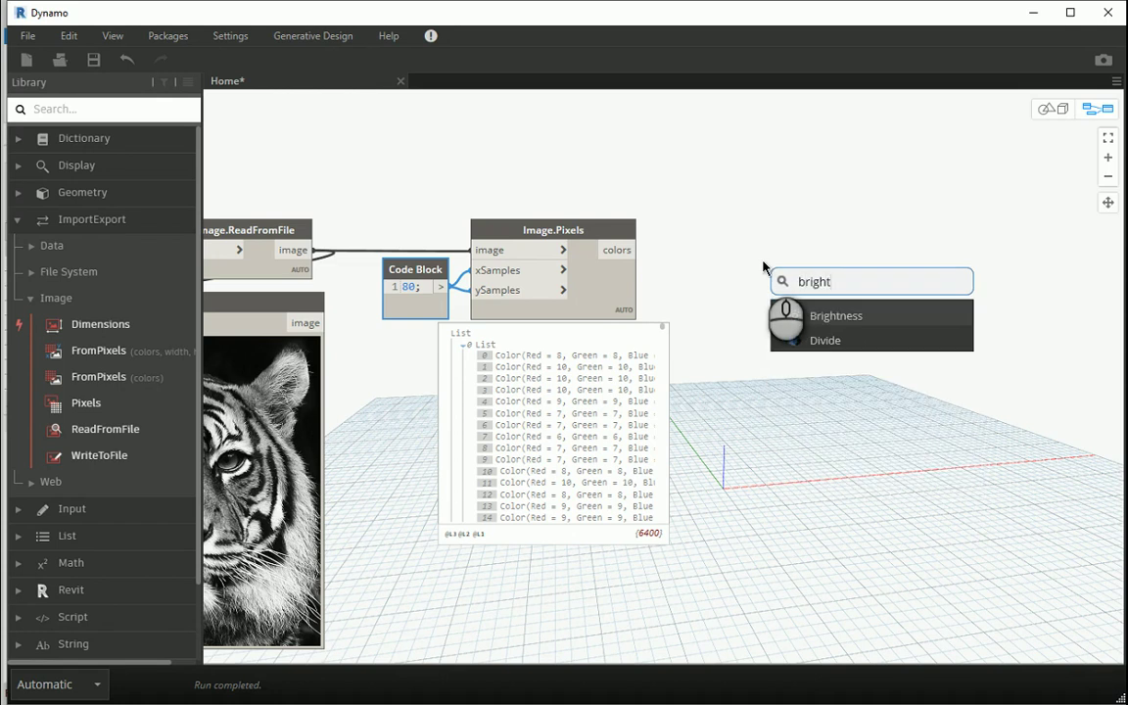
{"action": "left_click", "coordinate": [881, 321]}
{"action": "left_click_drag", "start_coordinate": [902, 333], "coordinate": [772, 231]}
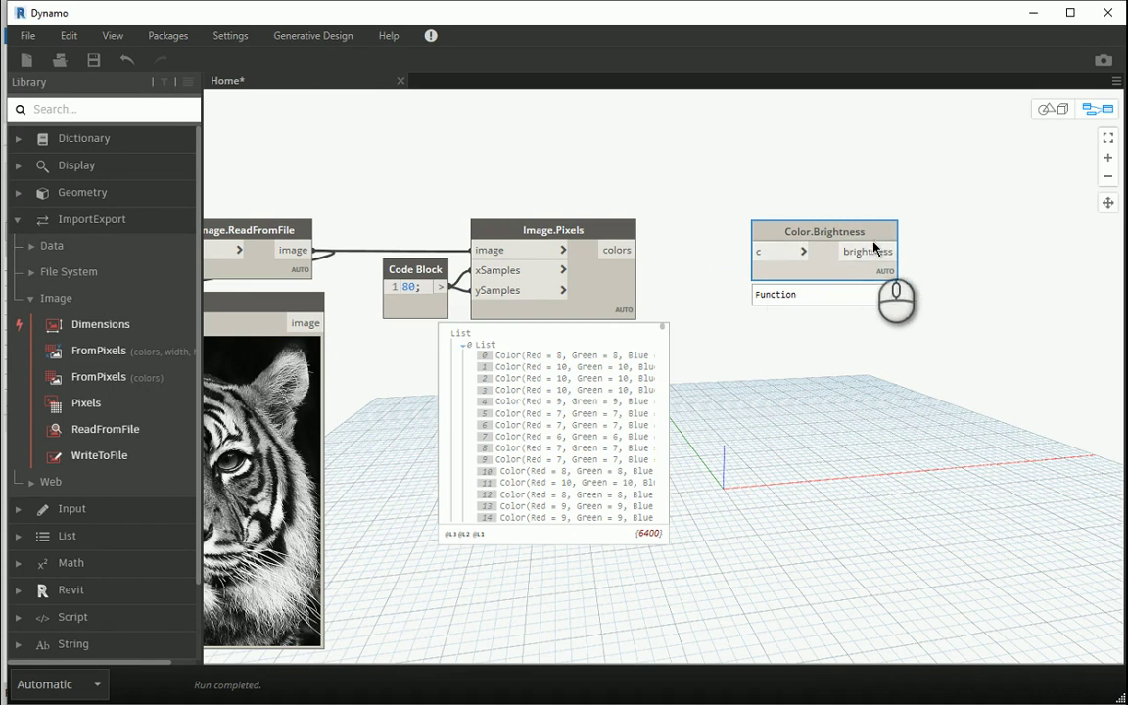
{"action": "left_click_drag", "start_coordinate": [809, 231], "coordinate": [763, 221]}
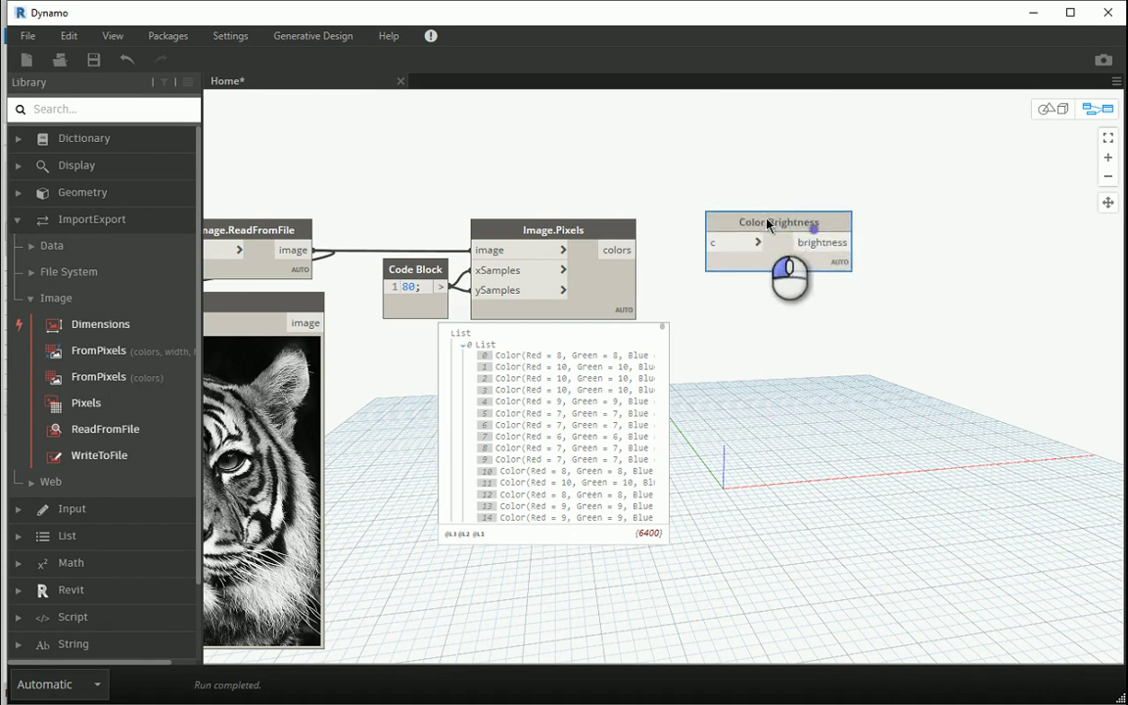
{"action": "left_click", "coordinate": [619, 251]}
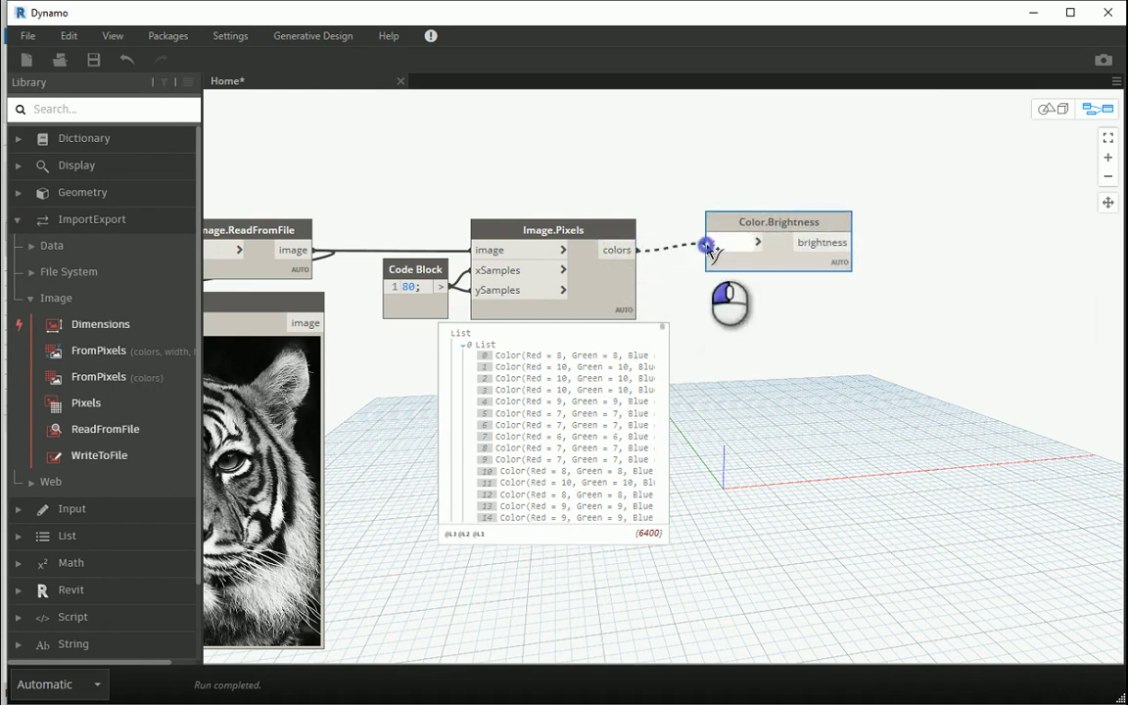
{"action": "left_click", "coordinate": [712, 243]}
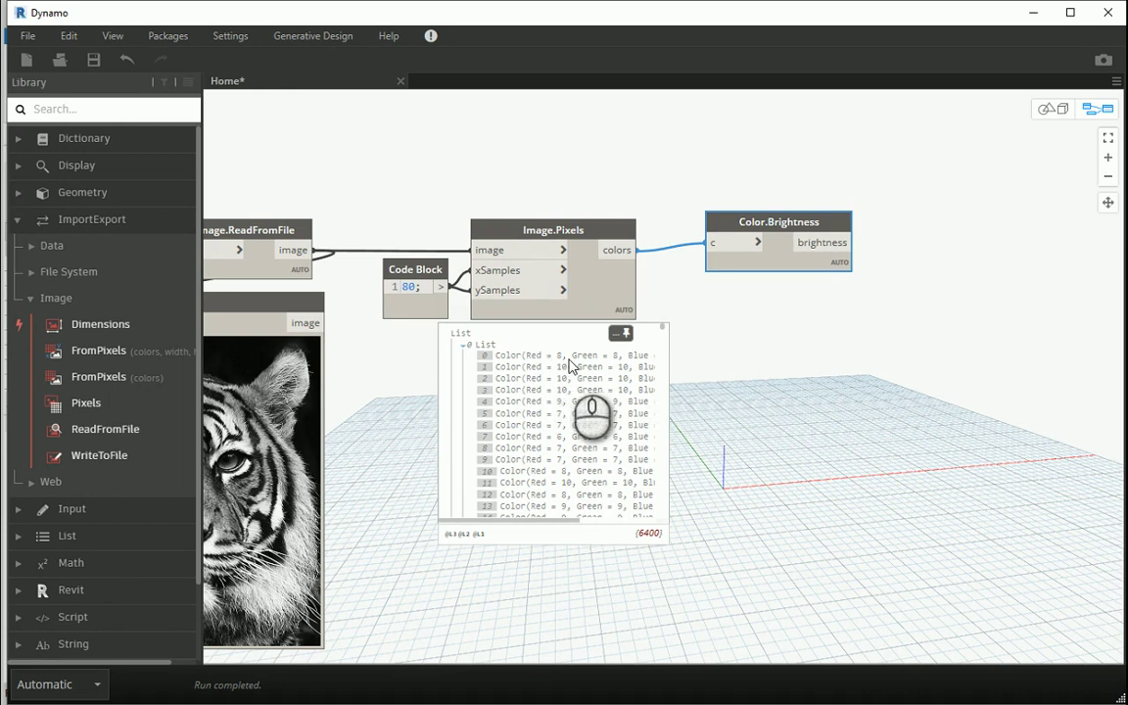
Pin the Color.Brightness output preview, shift the node slightly down and examine its list of brightness values.
{"action": "left_click_drag", "start_coordinate": [551, 522], "coordinate": [454, 521]}
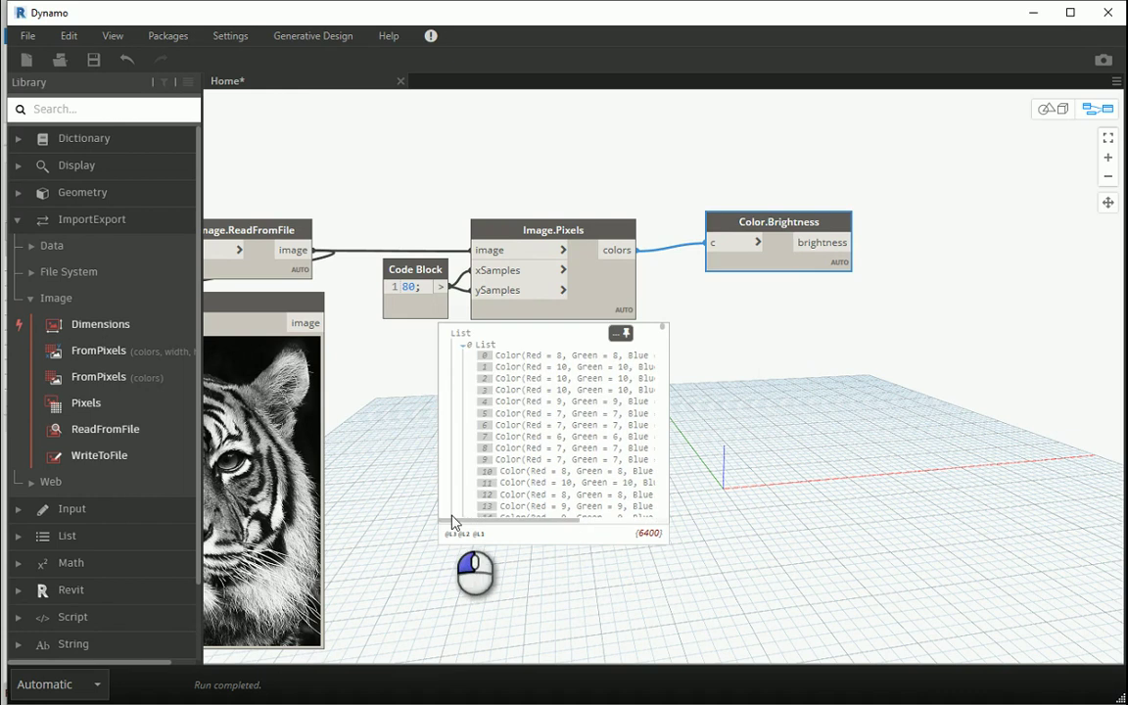
{"action": "mouse_move", "coordinate": [805, 229]}
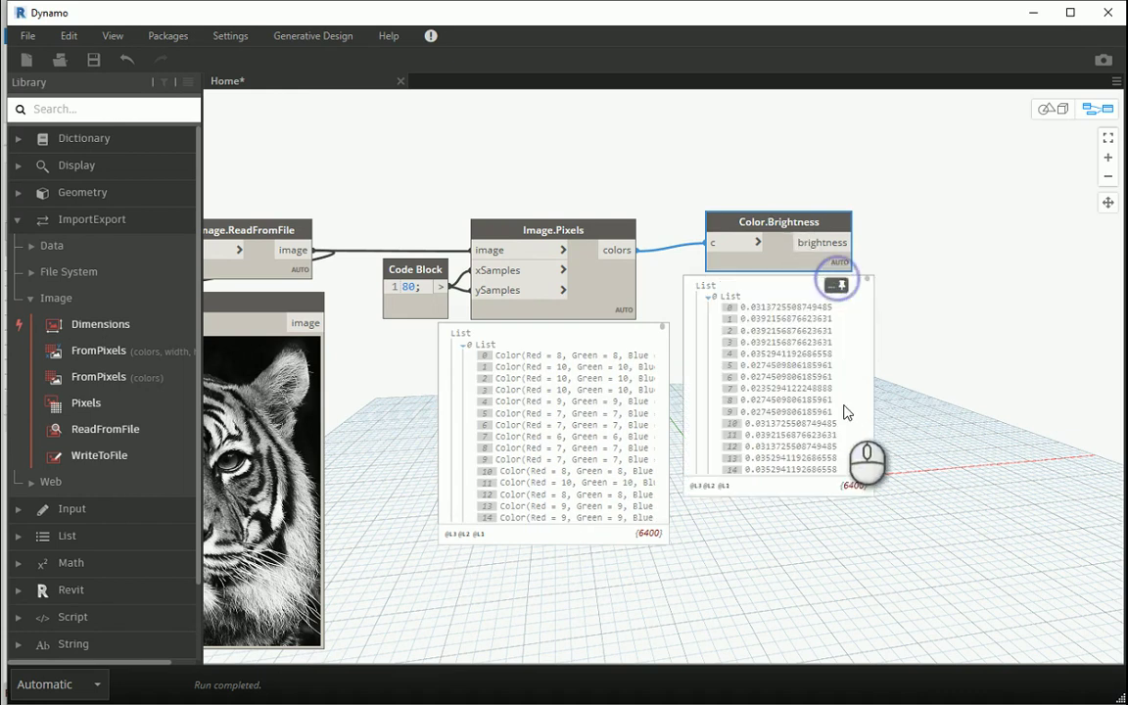
{"action": "left_click_drag", "start_coordinate": [808, 214], "coordinate": [809, 255]}
{"action": "middle_click_drag", "start_coordinate": [938, 328], "coordinate": [772, 304]}
{"action": "scroll", "coordinate": [771, 304], "scroll_direction": "up", "scroll_amount": 1}
{"action": "scroll", "coordinate": [772, 310], "scroll_direction": "up", "scroll_amount": 2}
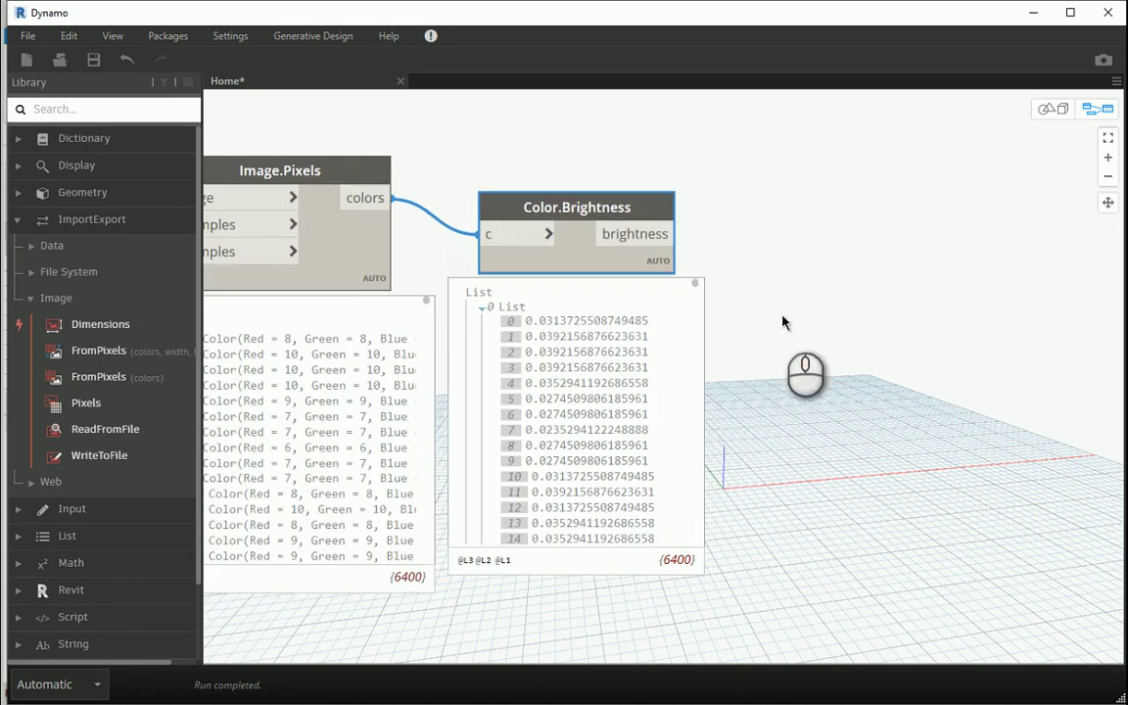
{"action": "scroll", "coordinate": [781, 378], "scroll_direction": "down", "scroll_amount": 1}
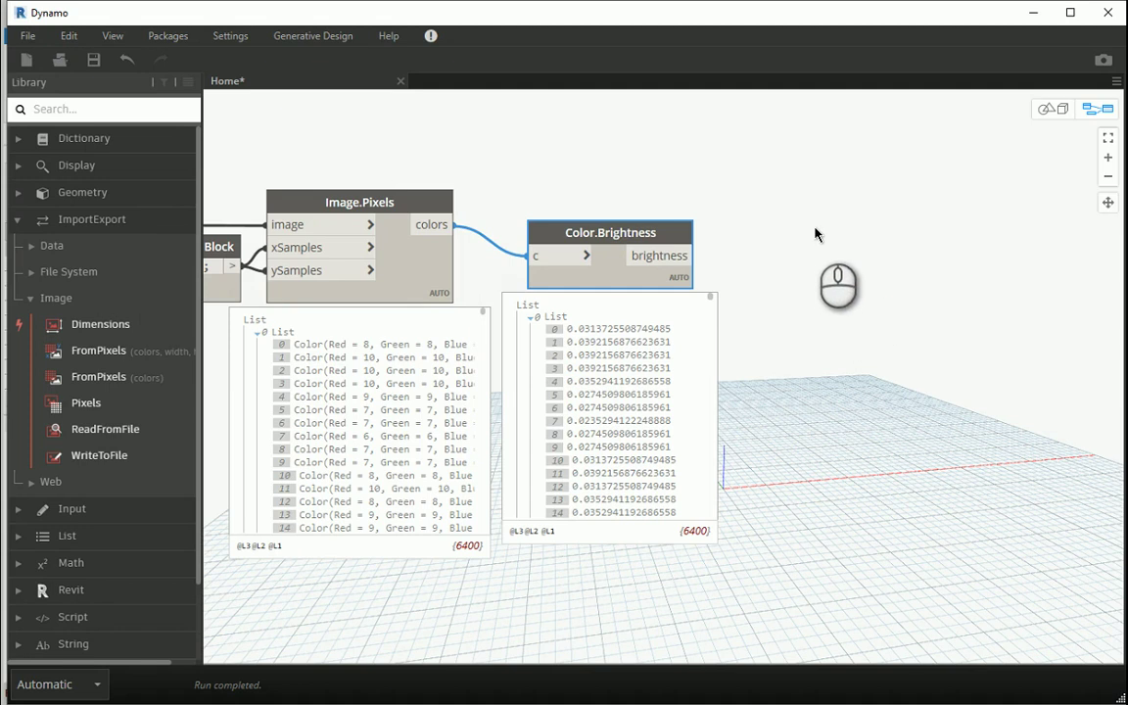
{"action": "scroll", "coordinate": [815, 260], "scroll_direction": "down", "scroll_amount": 2}
{"action": "scroll", "coordinate": [813, 403], "scroll_direction": "up", "scroll_amount": 3}
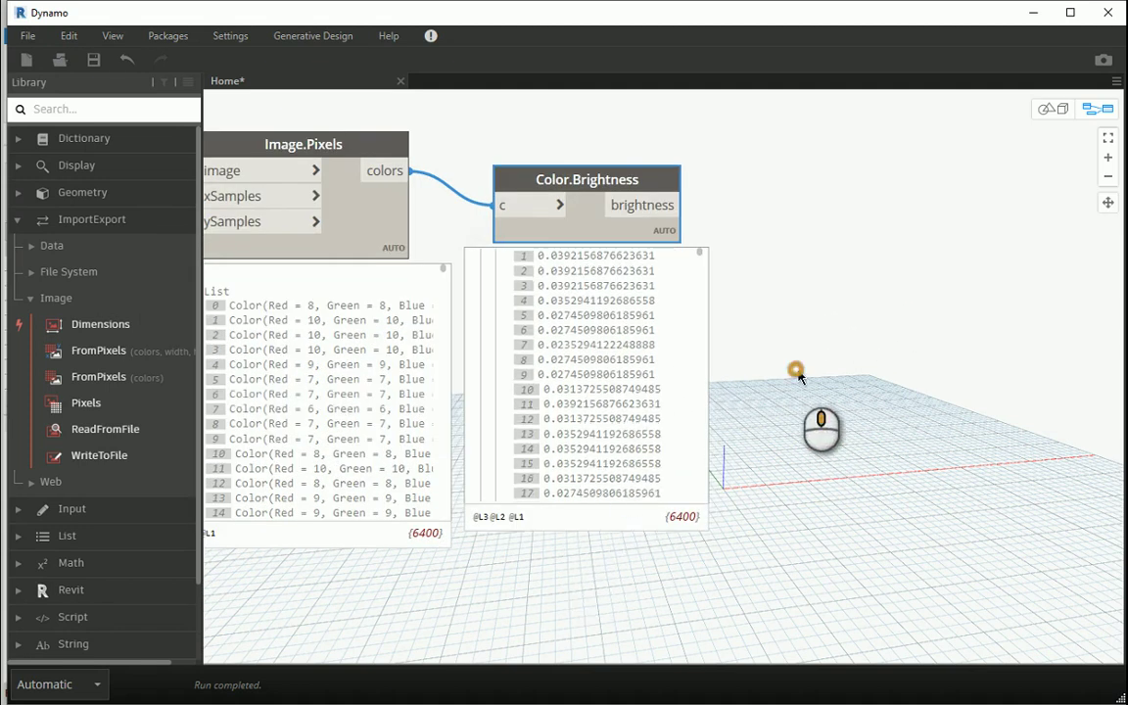
Add List.MinimumItem and List.MaximumItem nodes, stacked one above the other to the right of Color.Brightness.
{"action": "right_click", "coordinate": [905, 233]}
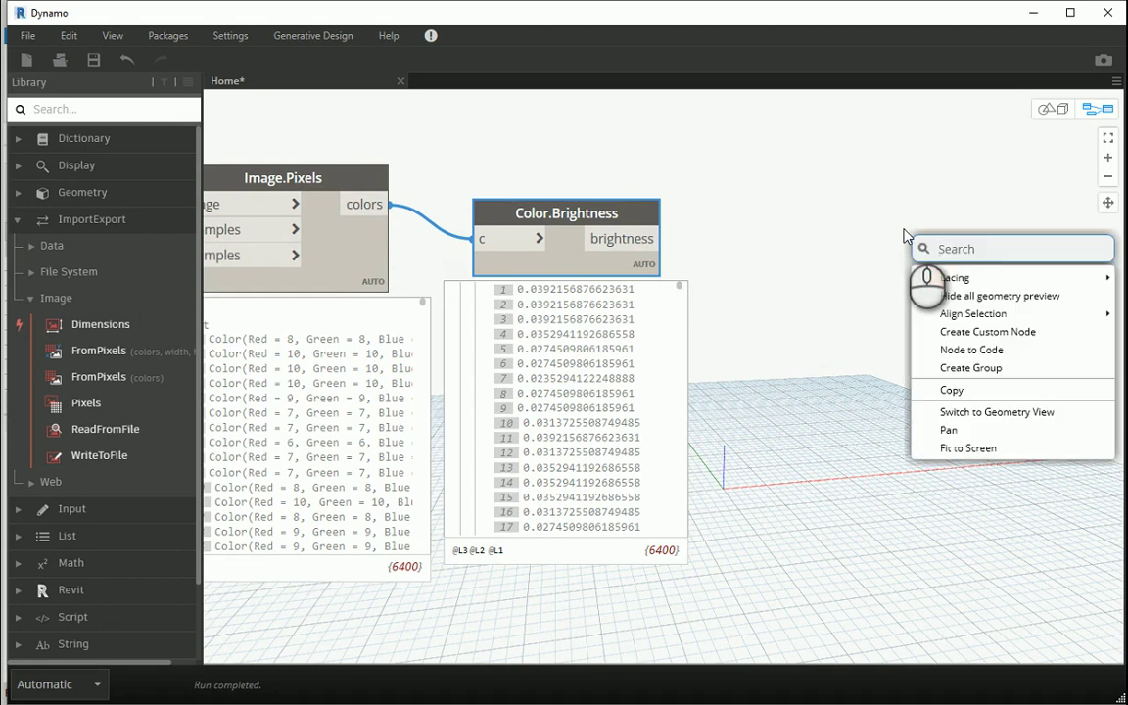
{"action": "type", "text": "min"}
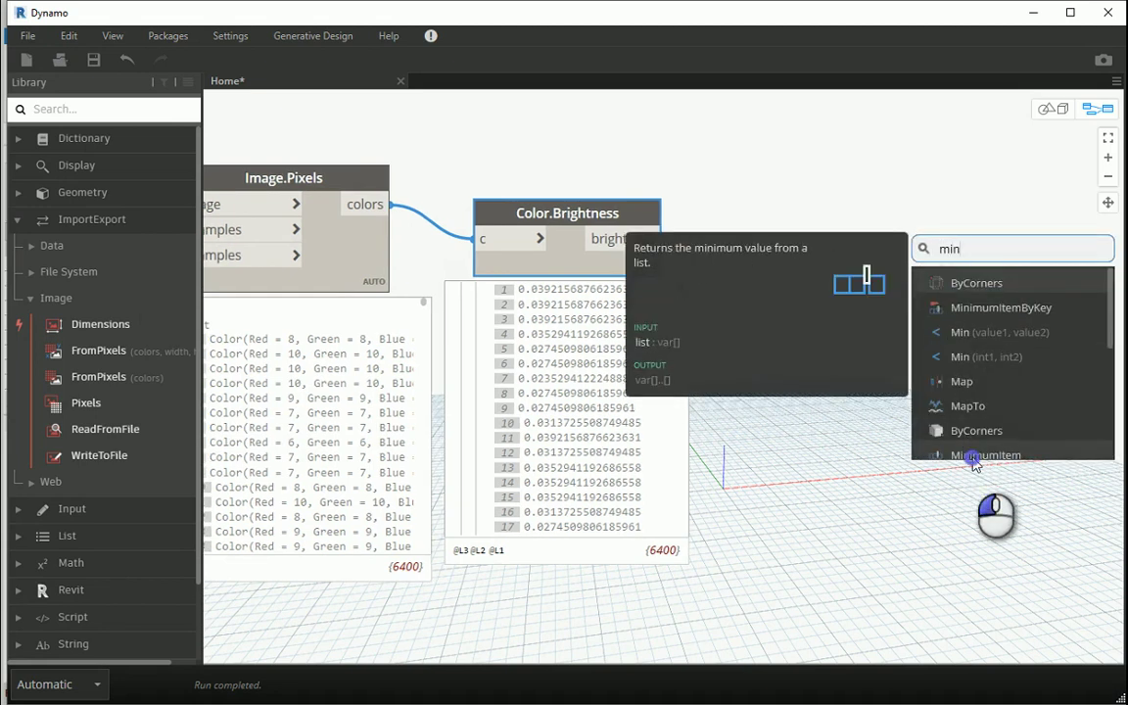
{"action": "left_click_drag", "start_coordinate": [974, 463], "coordinate": [874, 233]}
{"action": "right_click", "coordinate": [903, 326]}
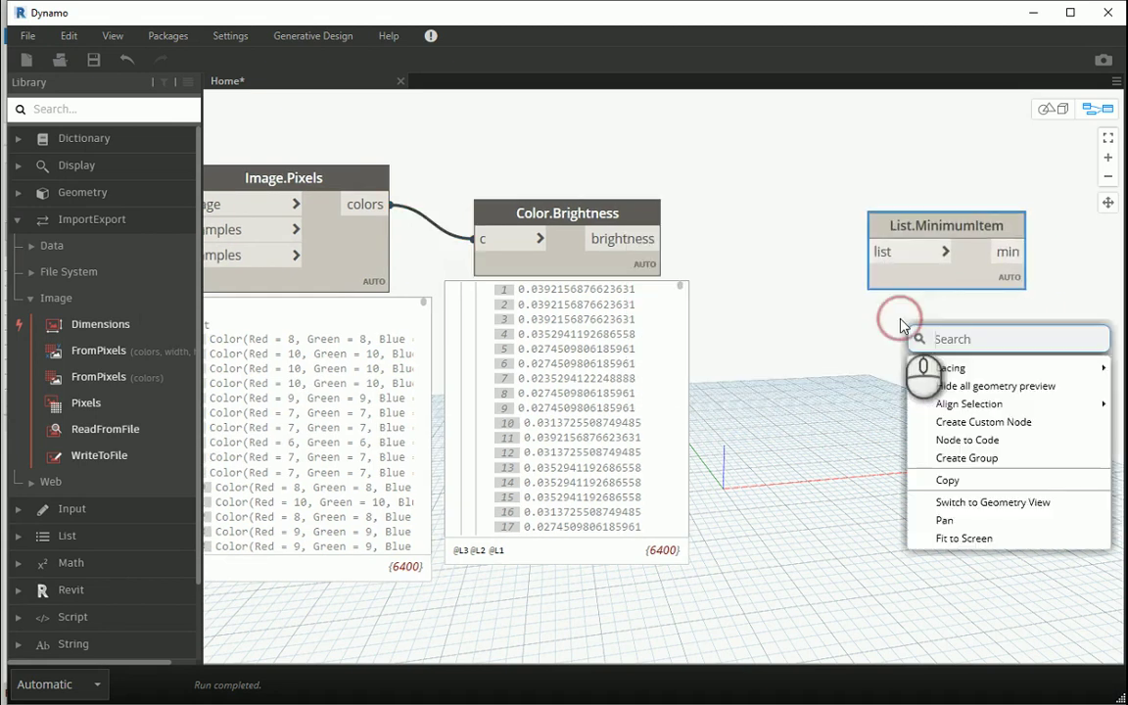
{"action": "type", "text": "max"}
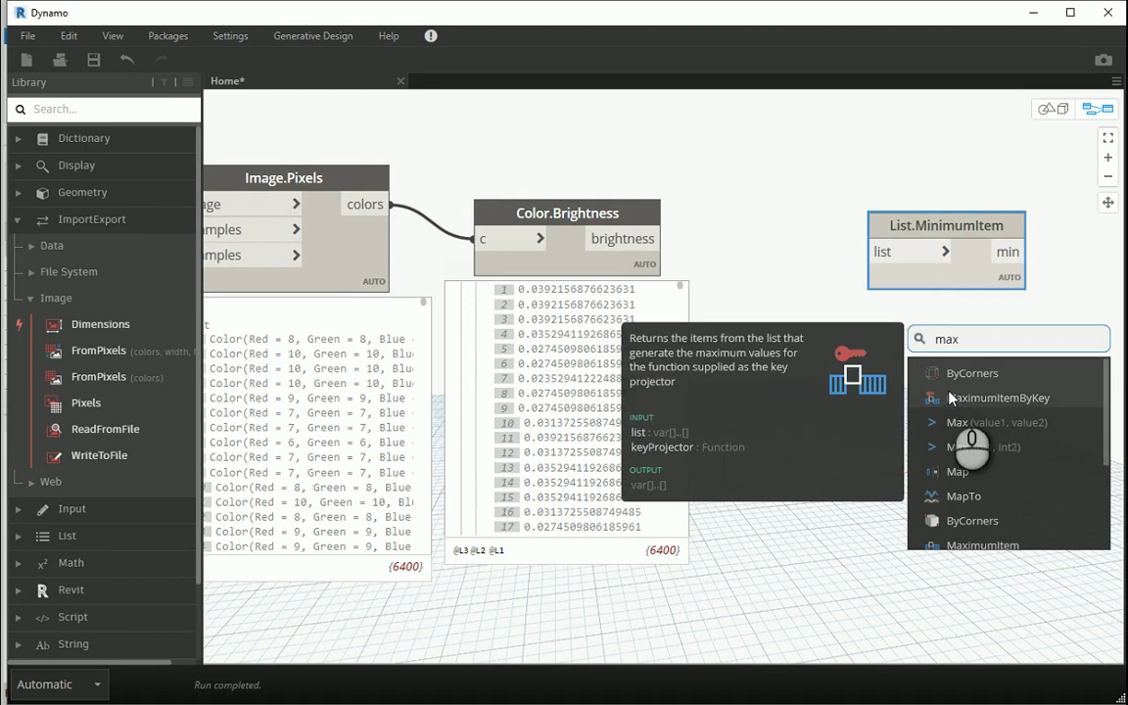
{"action": "left_click", "coordinate": [995, 543]}
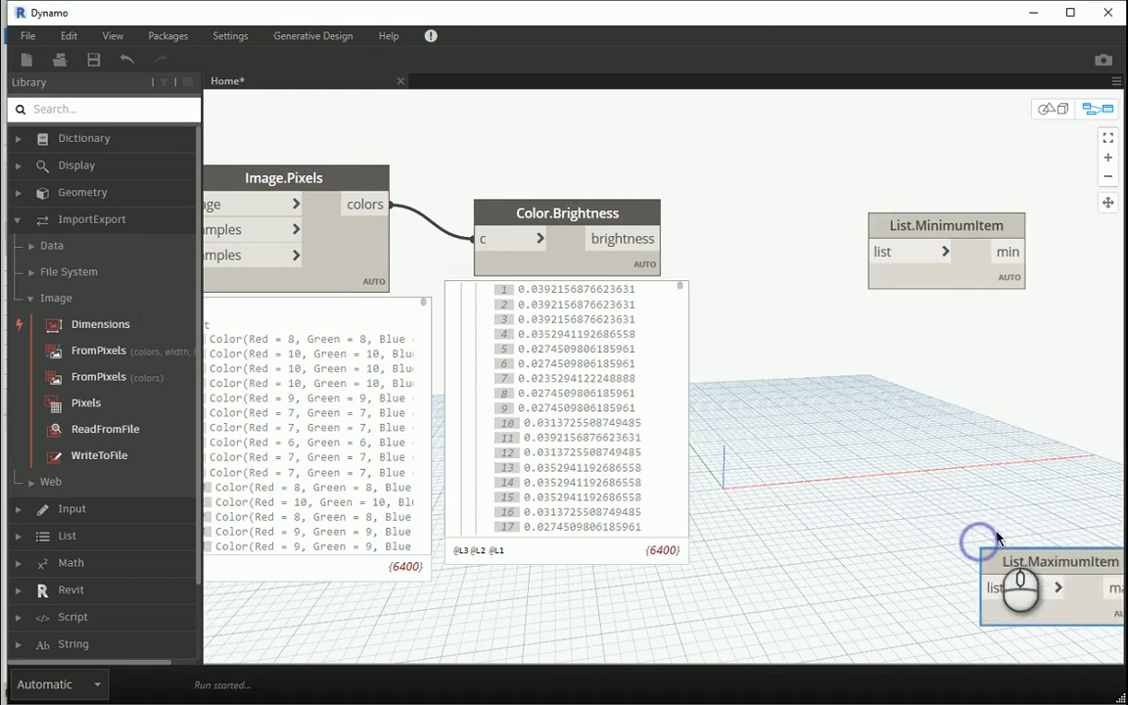
{"action": "left_click_drag", "start_coordinate": [997, 537], "coordinate": [886, 290]}
{"action": "left_click_drag", "start_coordinate": [913, 220], "coordinate": [889, 186]}
{"action": "mouse_move", "coordinate": [898, 313]}
{"action": "left_mouse_down"}
{"action": "mouse_move", "coordinate": [884, 306]}
{"action": "mouse_move", "coordinate": [878, 325]}
{"action": "left_mouse_up"}
Try feeding the brightness output directly into List.MinimumItem and check its output preview.
{"action": "left_click", "coordinate": [663, 238]}
{"action": "left_click", "coordinate": [844, 218]}
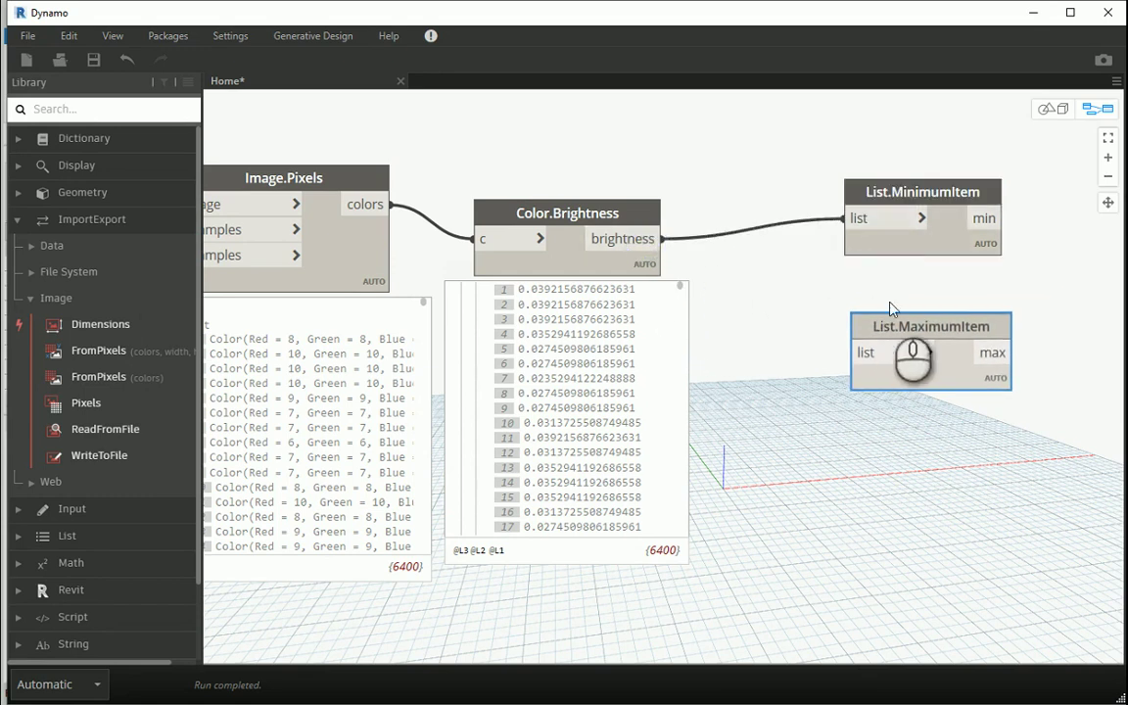
{"action": "mouse_move", "coordinate": [989, 269]}
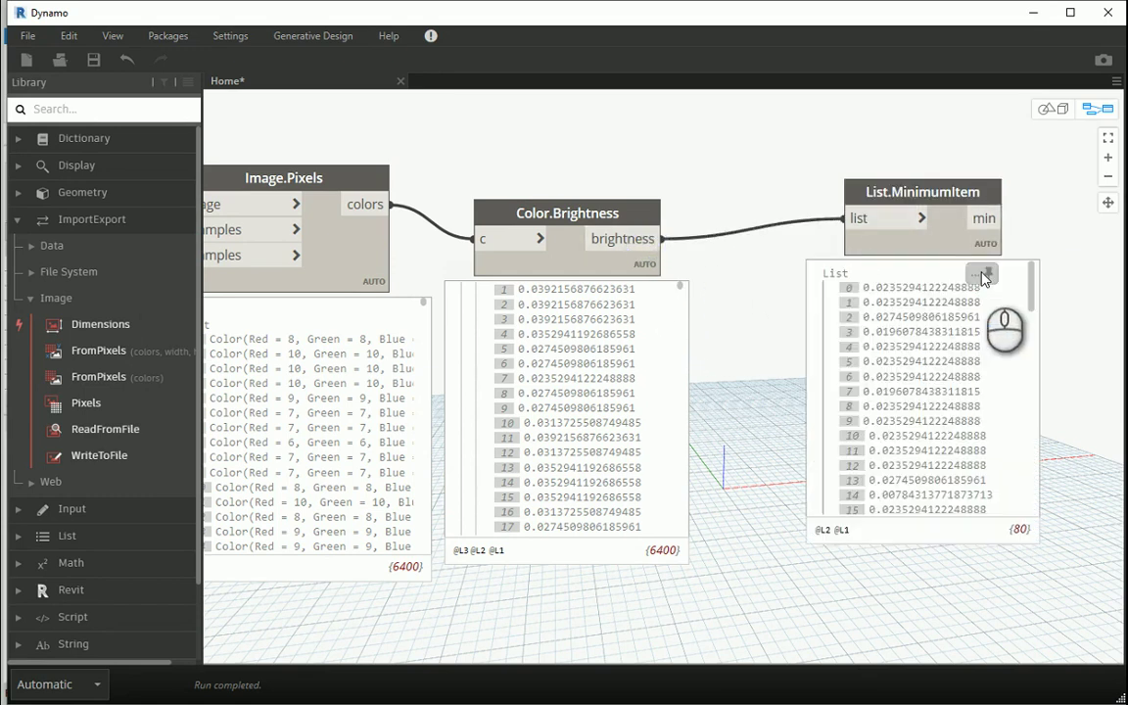
{"action": "left_click", "coordinate": [982, 274]}
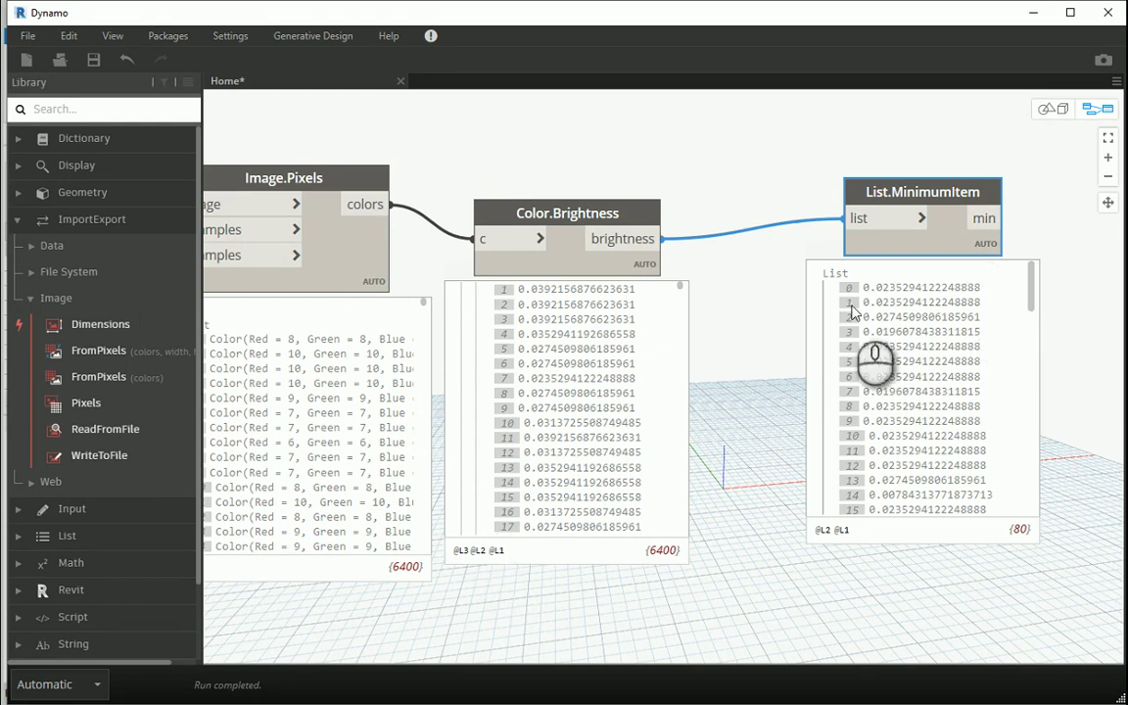
{"action": "left_click", "coordinate": [982, 275]}
Insert a List.Flatten node between Color.Brightness and List.MinimumItem, with the brightness output connected to its list input.
{"action": "left_click_drag", "start_coordinate": [899, 206], "coordinate": [938, 204]}
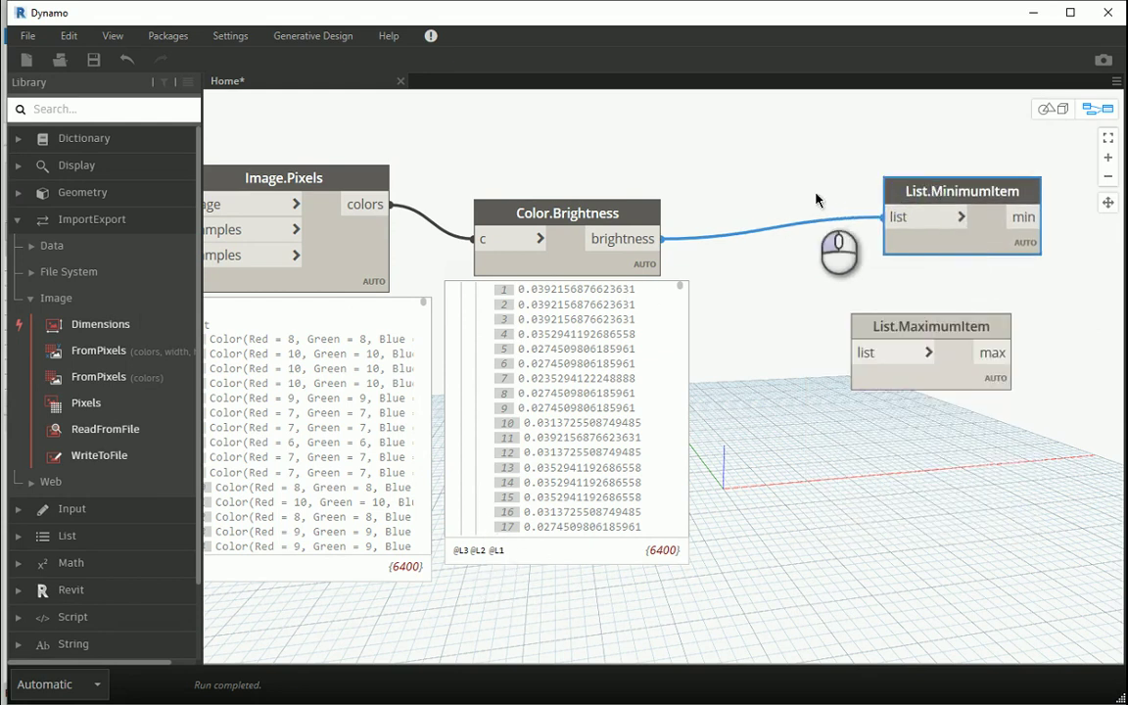
{"action": "right_click", "coordinate": [737, 186]}
{"action": "type", "text": "flatten"}
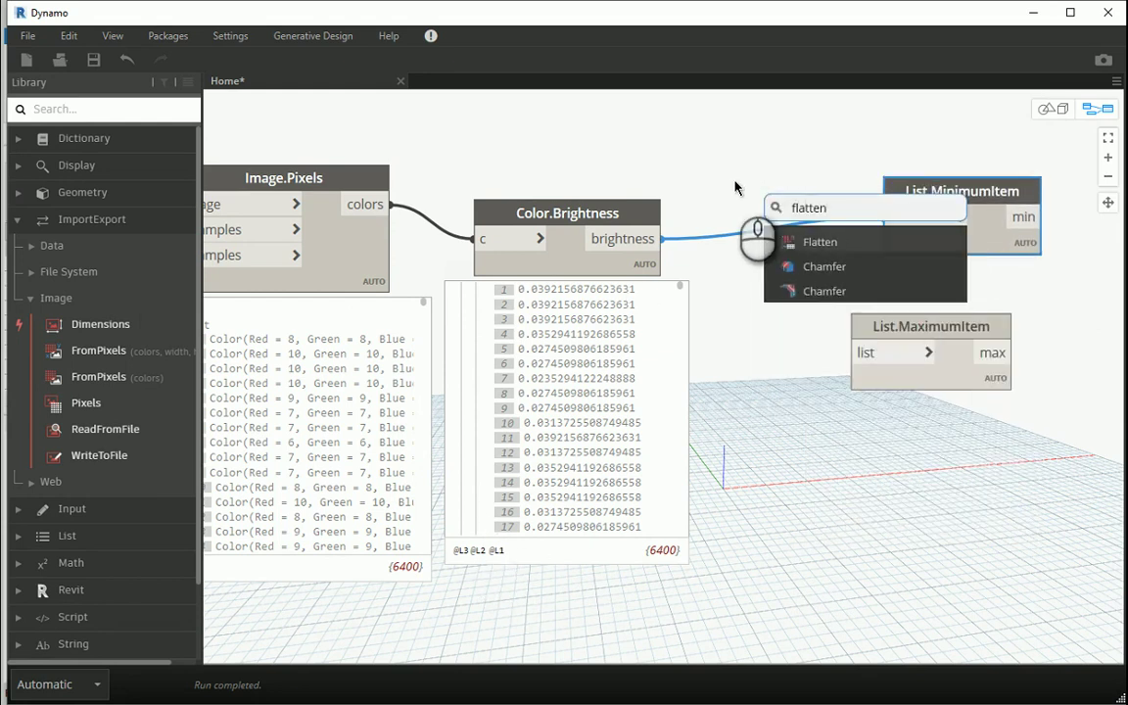
{"action": "left_click", "coordinate": [785, 241]}
{"action": "left_click_drag", "start_coordinate": [914, 241], "coordinate": [780, 210]}
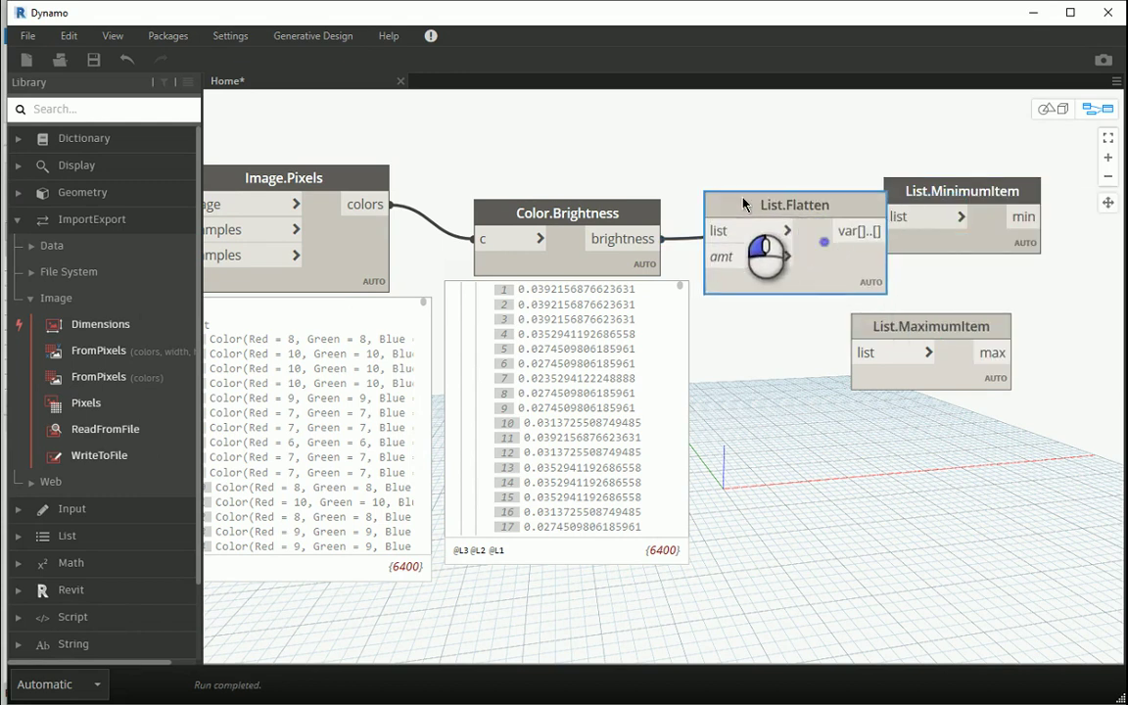
{"action": "left_click_drag", "start_coordinate": [919, 187], "coordinate": [952, 187]}
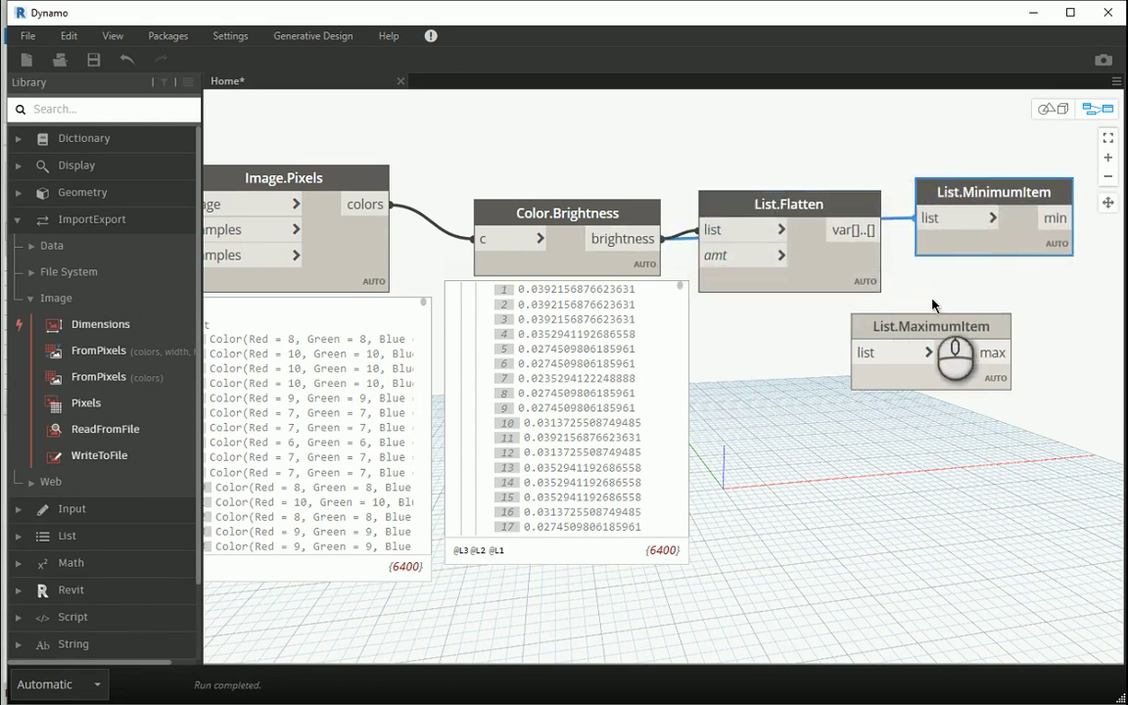
Connect List.Flatten's output to both List.MinimumItem and List.MaximumItem, aligning these two nodes and pinning their output previews.
{"action": "left_click_drag", "start_coordinate": [932, 322], "coordinate": [1004, 311]}
{"action": "left_click_drag", "start_coordinate": [878, 229], "coordinate": [955, 328]}
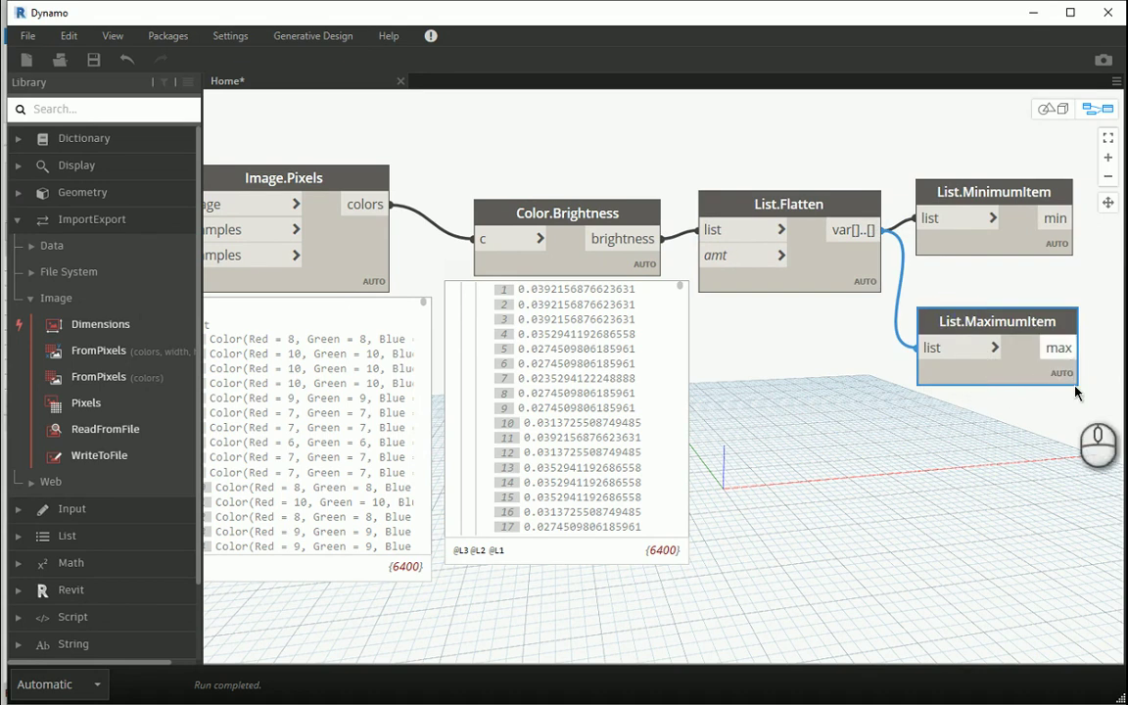
{"action": "left_click", "coordinate": [1046, 199]}
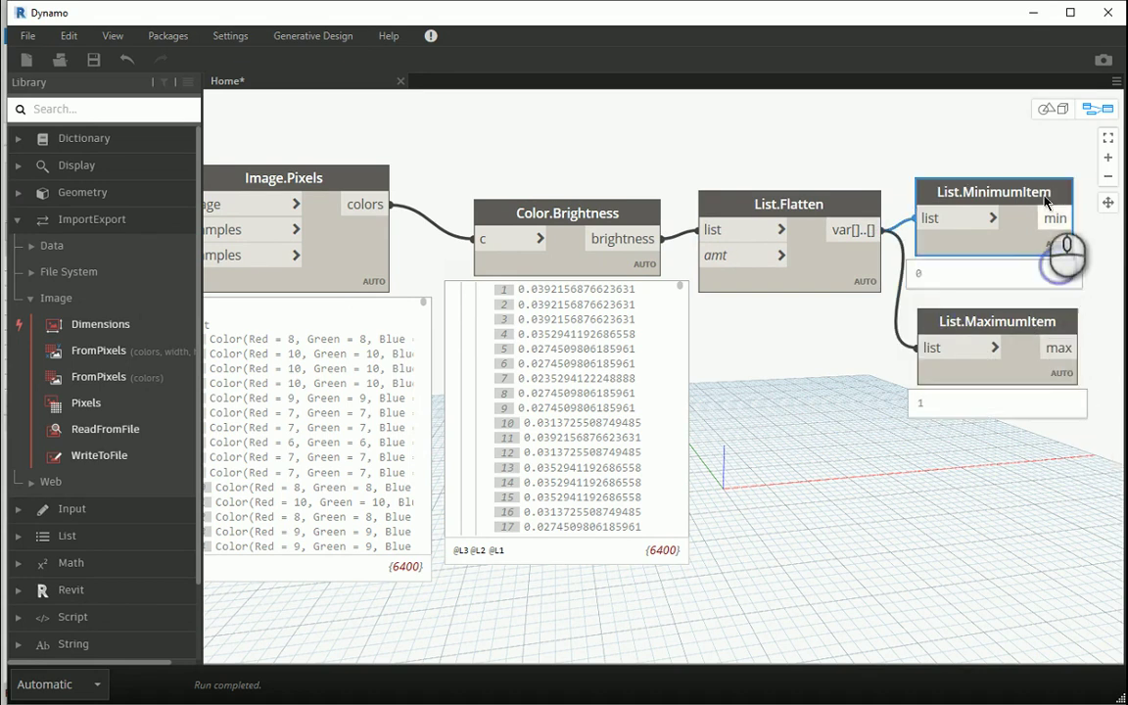
{"action": "left_click_drag", "start_coordinate": [1037, 192], "coordinate": [1038, 189]}
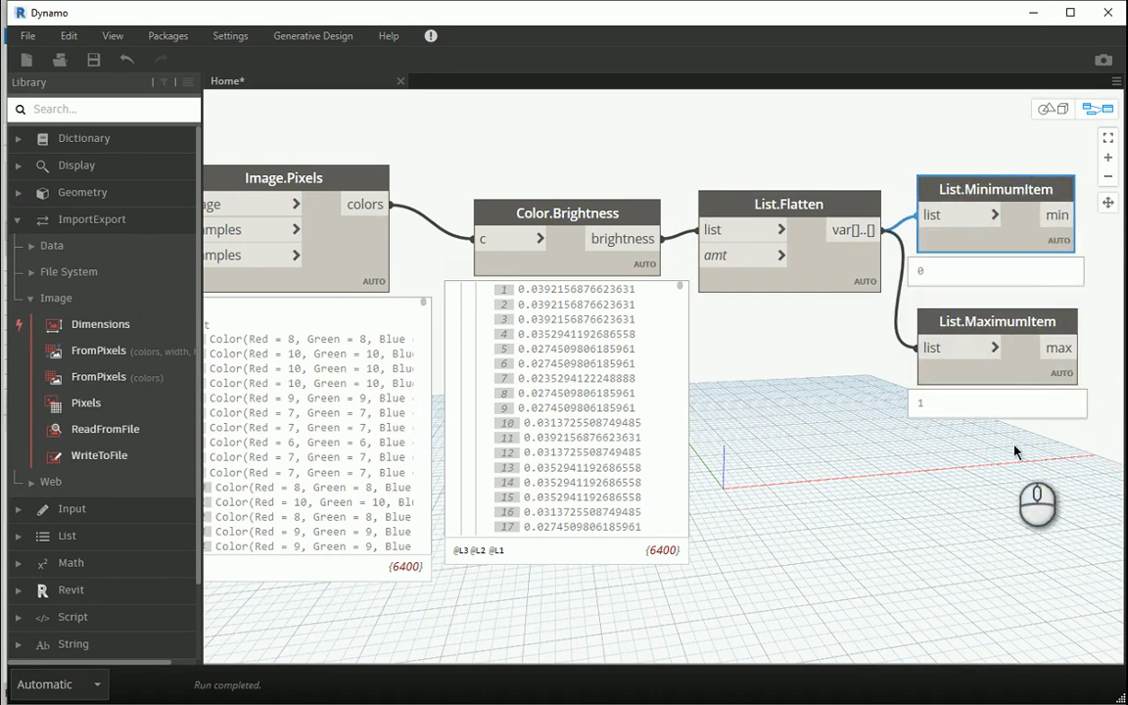
Examine the graph from the tiger image and its 80 samples through the brightness list to the minimum and maximum values.
{"action": "scroll", "coordinate": [823, 352], "scroll_direction": "down", "scroll_amount": 1}
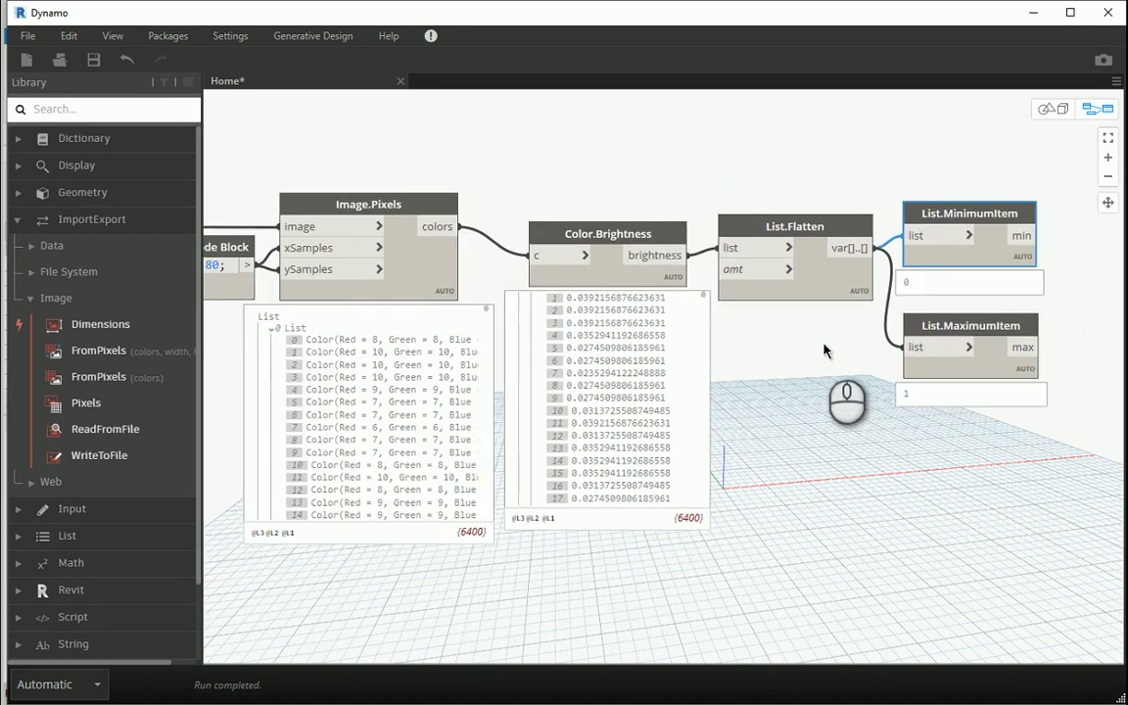
{"action": "scroll", "coordinate": [800, 352], "scroll_direction": "down", "scroll_amount": 3}
{"action": "scroll", "coordinate": [962, 314], "scroll_direction": "up", "scroll_amount": 3}
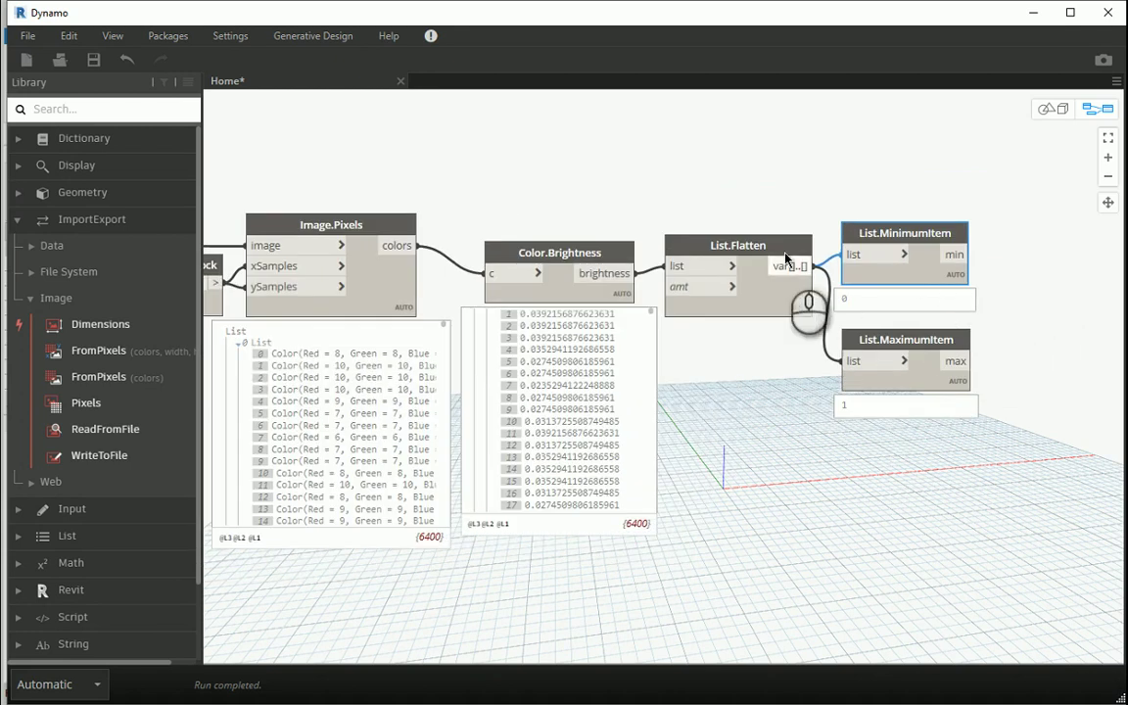
{"action": "mouse_move", "coordinate": [794, 333]}
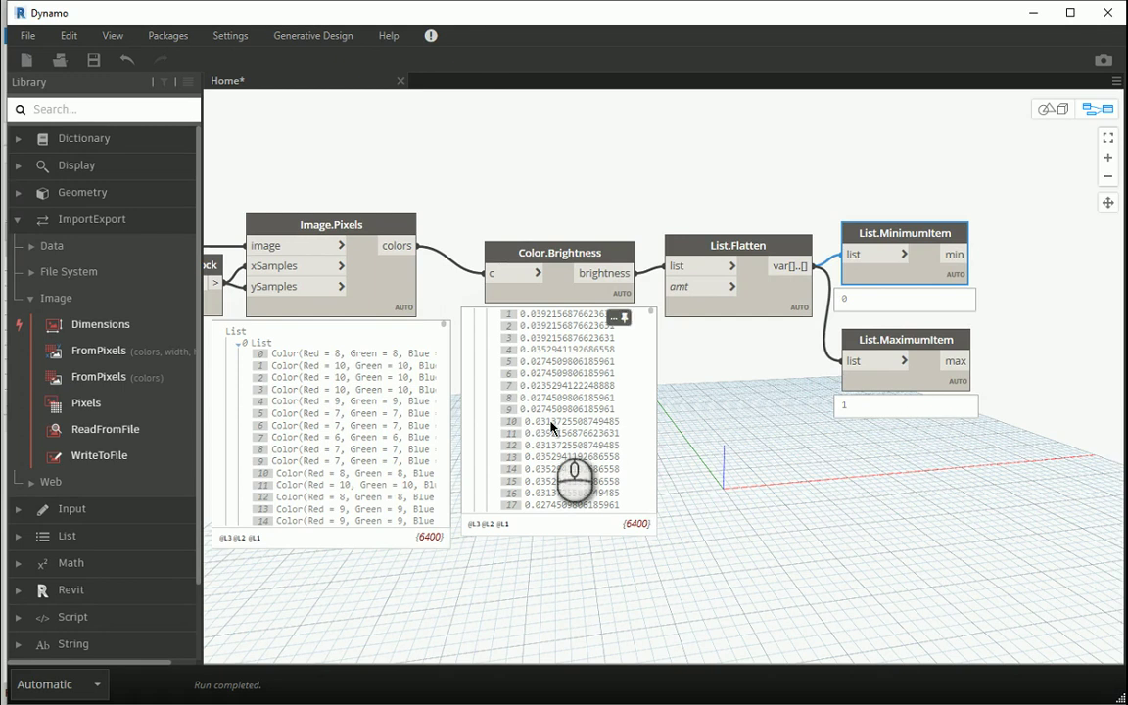
{"action": "scroll", "coordinate": [551, 425], "scroll_direction": "down", "scroll_amount": 1}
{"action": "scroll", "coordinate": [663, 421], "scroll_direction": "down", "scroll_amount": 3}
{"action": "scroll", "coordinate": [387, 343], "scroll_direction": "up", "scroll_amount": 3}
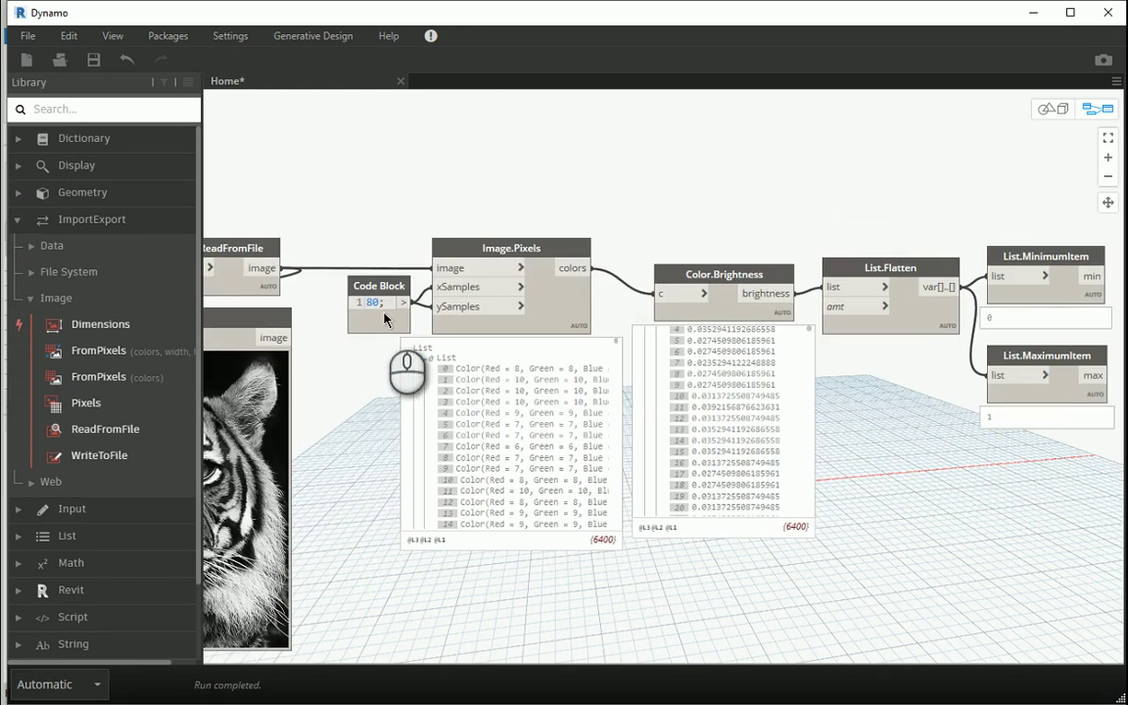
{"action": "scroll", "coordinate": [739, 478], "scroll_direction": "down", "scroll_amount": 1}
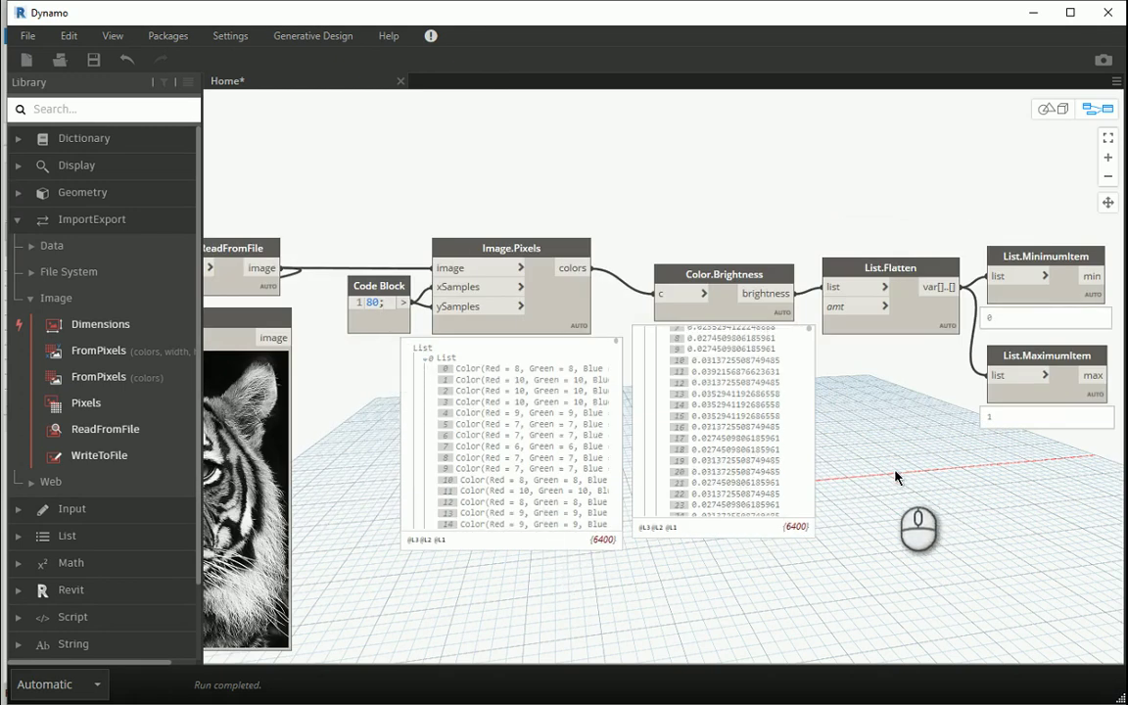
{"action": "scroll", "coordinate": [896, 476], "scroll_direction": "down", "scroll_amount": 3}
{"action": "scroll", "coordinate": [896, 460], "scroll_direction": "up", "scroll_amount": 3}
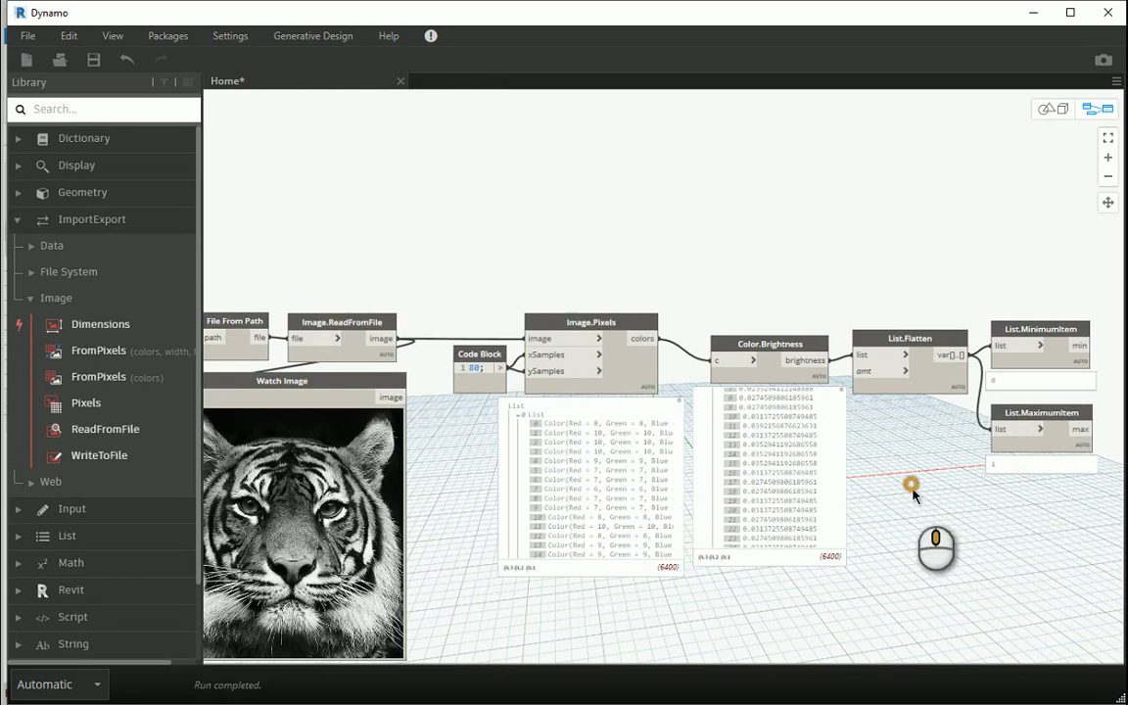
Shift the 80; Code Block slightly left and add a Point.ByCoordinates (x, y, z) node above Image.Pixels.
{"action": "middle_click_drag", "start_coordinate": [913, 489], "coordinate": [921, 507]}
{"action": "left_click_drag", "start_coordinate": [493, 372], "coordinate": [471, 379]}
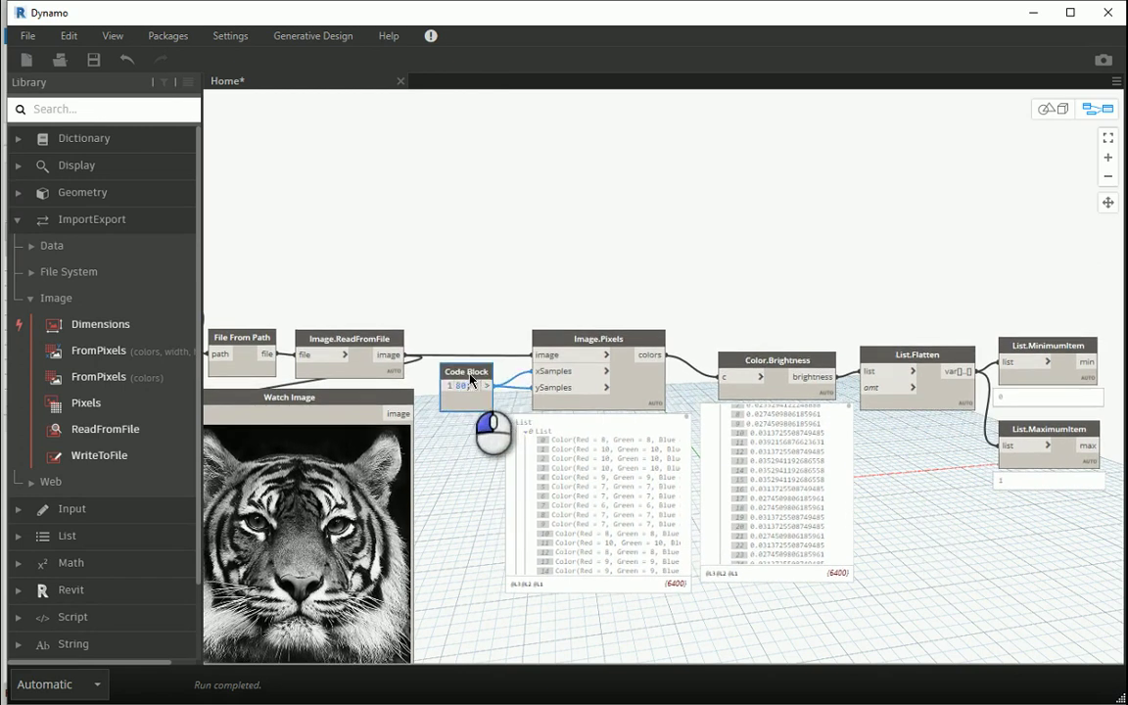
{"action": "right_click", "coordinate": [506, 128]}
{"action": "type", "text": "point"}
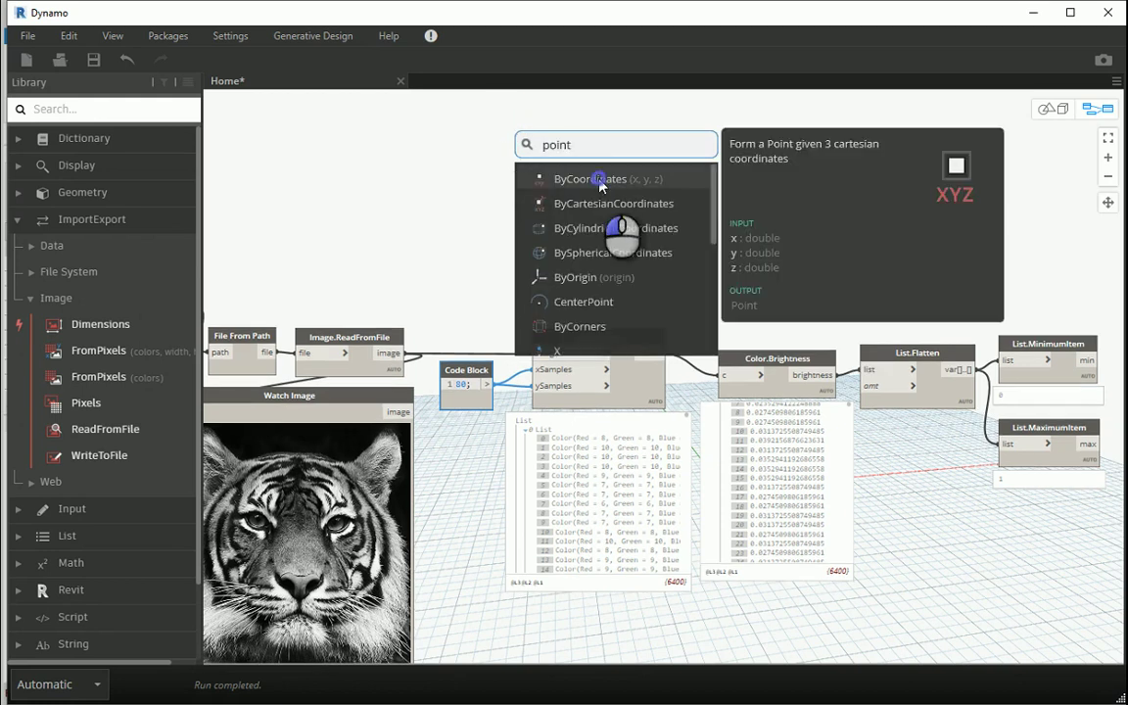
{"action": "left_click", "coordinate": [601, 182]}
{"action": "left_click_drag", "start_coordinate": [675, 186], "coordinate": [611, 186]}
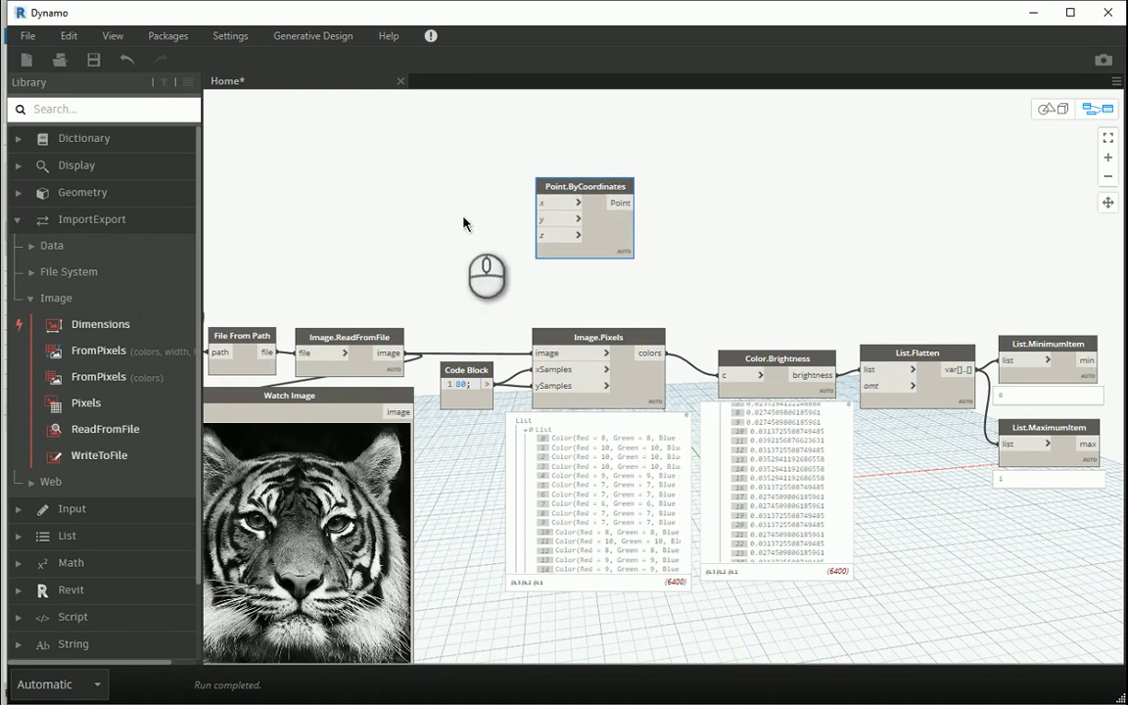
{"action": "middle_click_drag", "start_coordinate": [449, 237], "coordinate": [558, 219]}
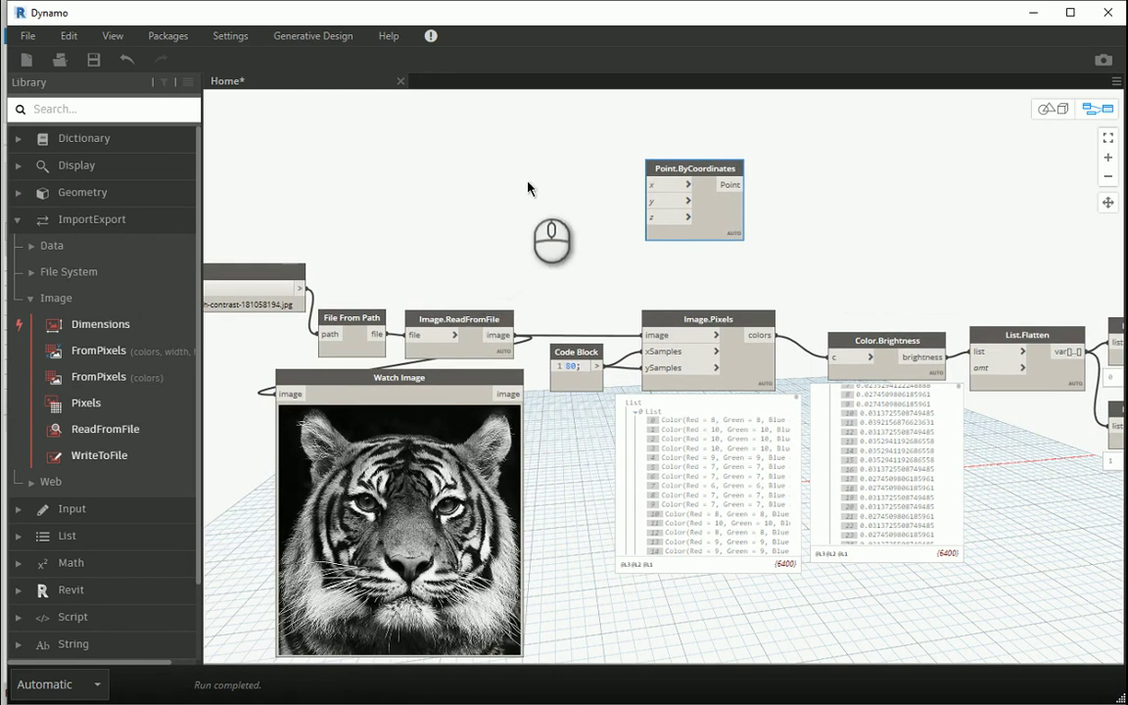
Add a Sequence node from the list generation nodes and place it beside Point.ByCoordinates, on its input side.
{"action": "left_click", "coordinate": [18, 219]}
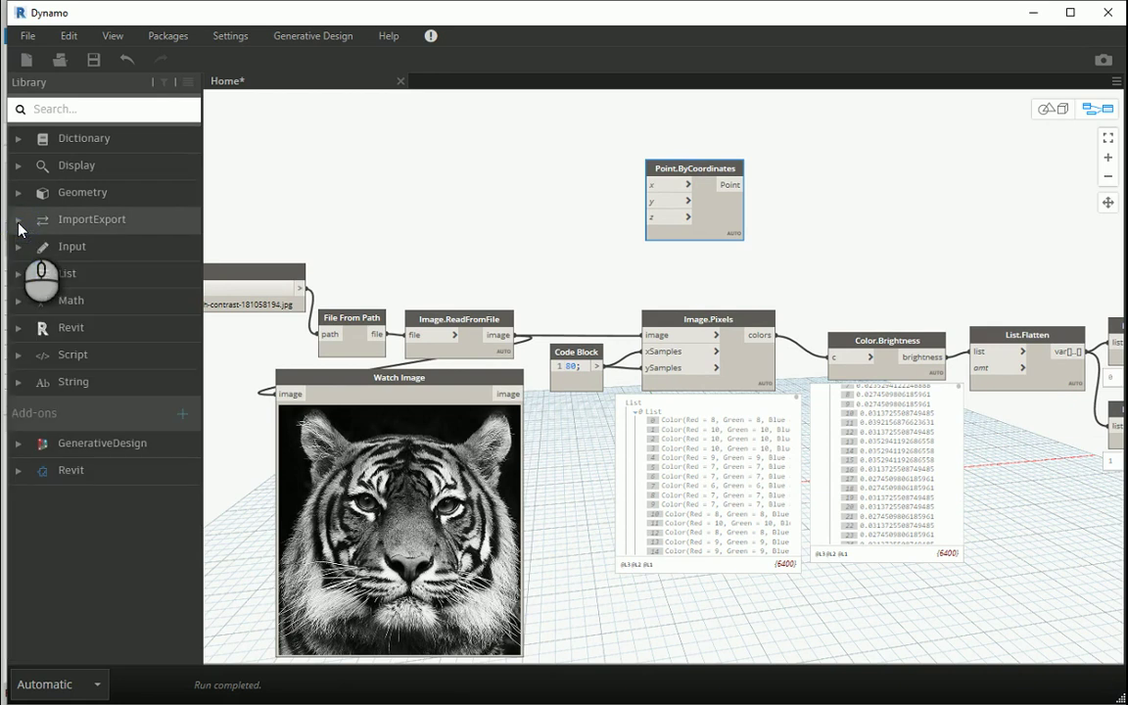
{"action": "left_click", "coordinate": [18, 274]}
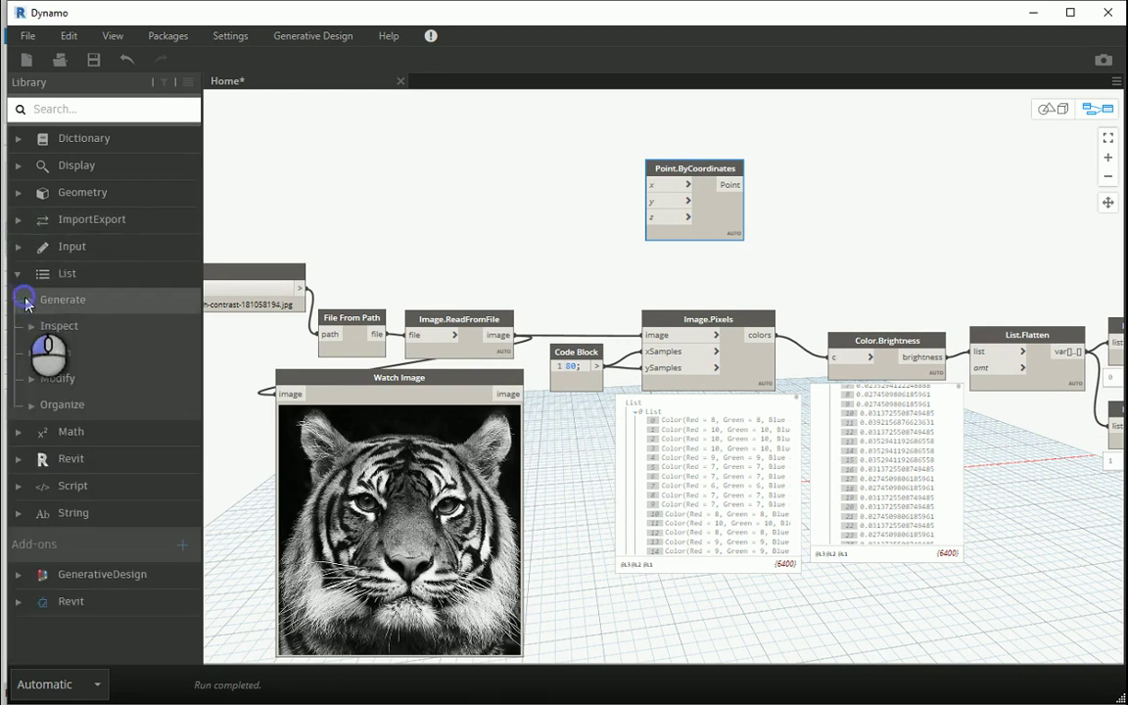
{"action": "left_click", "coordinate": [63, 300]}
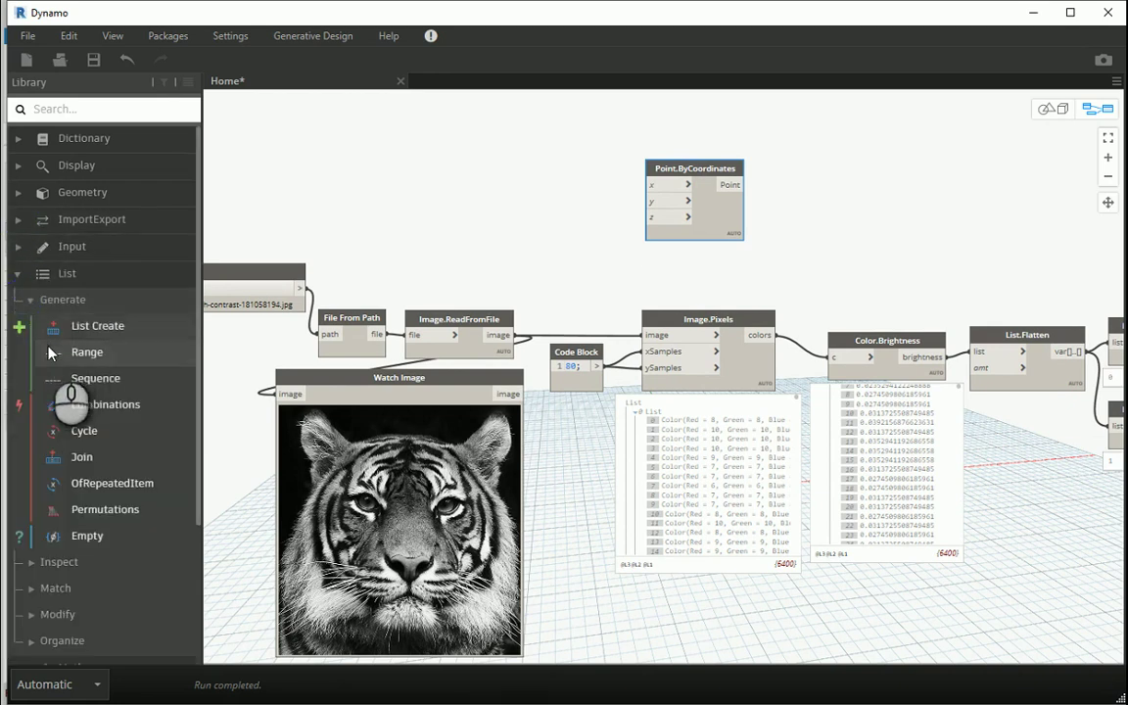
{"action": "left_click", "coordinate": [88, 378]}
{"action": "left_click_drag", "start_coordinate": [686, 377], "coordinate": [527, 168]}
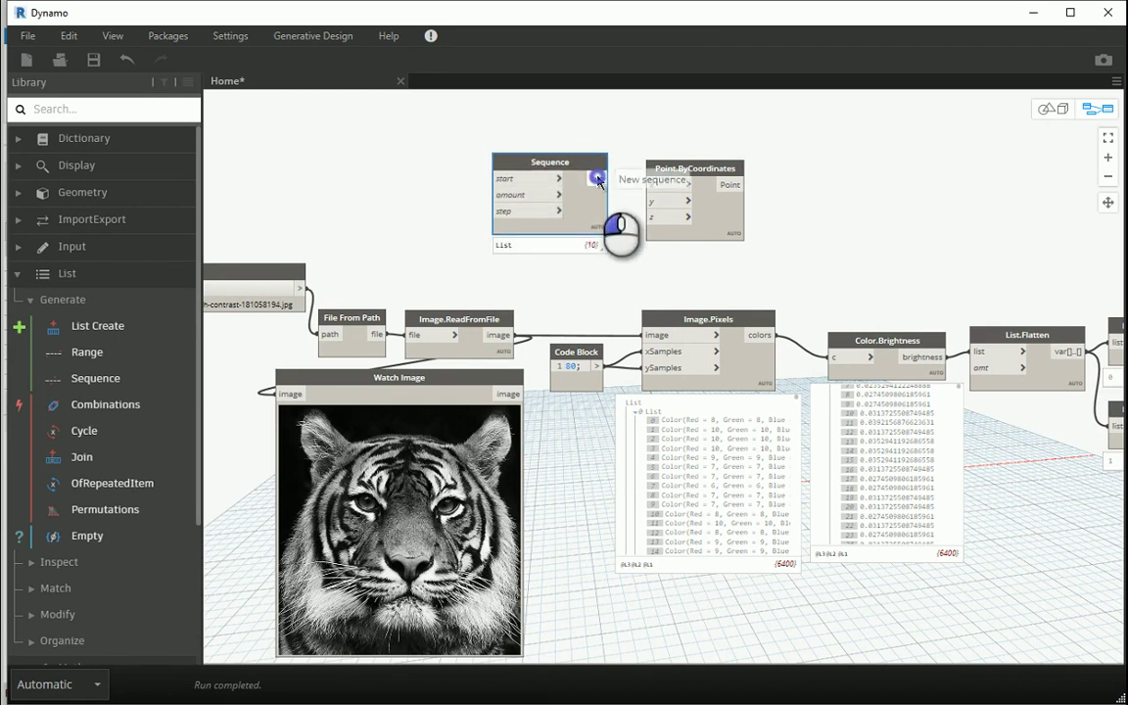
Connect Sequence's seq output to both the x and y inputs of Point.ByCoordinates, and align the two nodes.
{"action": "left_click", "coordinate": [598, 179]}
{"action": "left_click", "coordinate": [666, 186]}
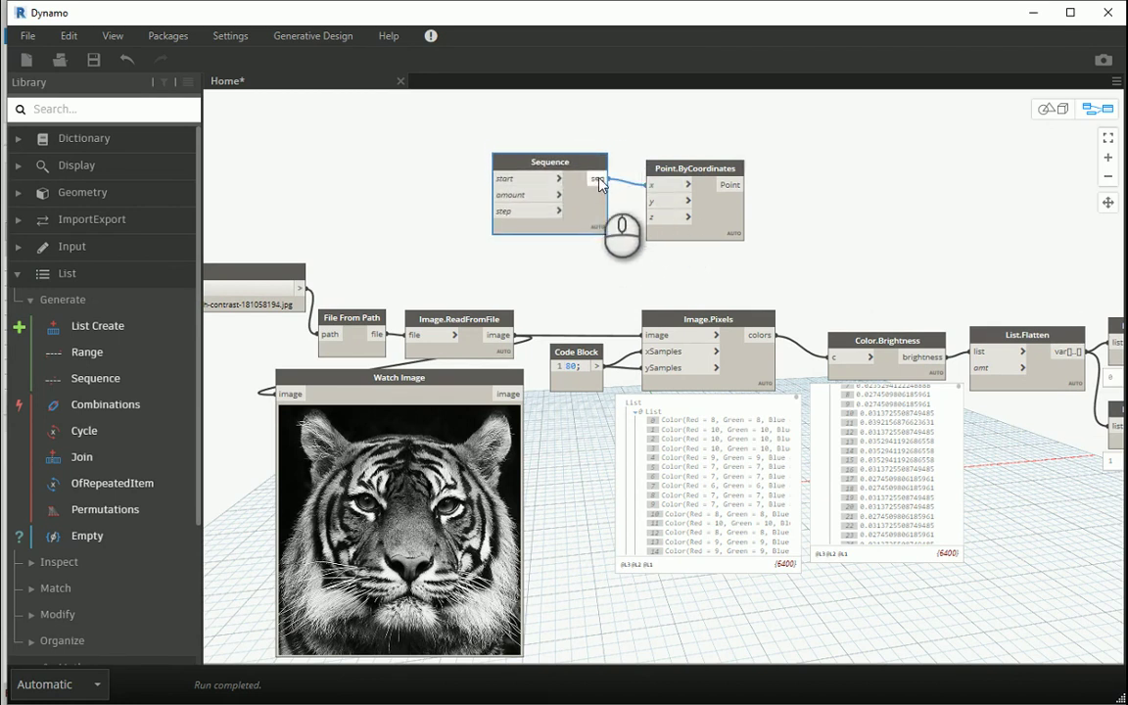
{"action": "left_click", "coordinate": [603, 181]}
{"action": "left_click", "coordinate": [647, 201]}
{"action": "left_click_drag", "start_coordinate": [578, 156], "coordinate": [602, 167]}
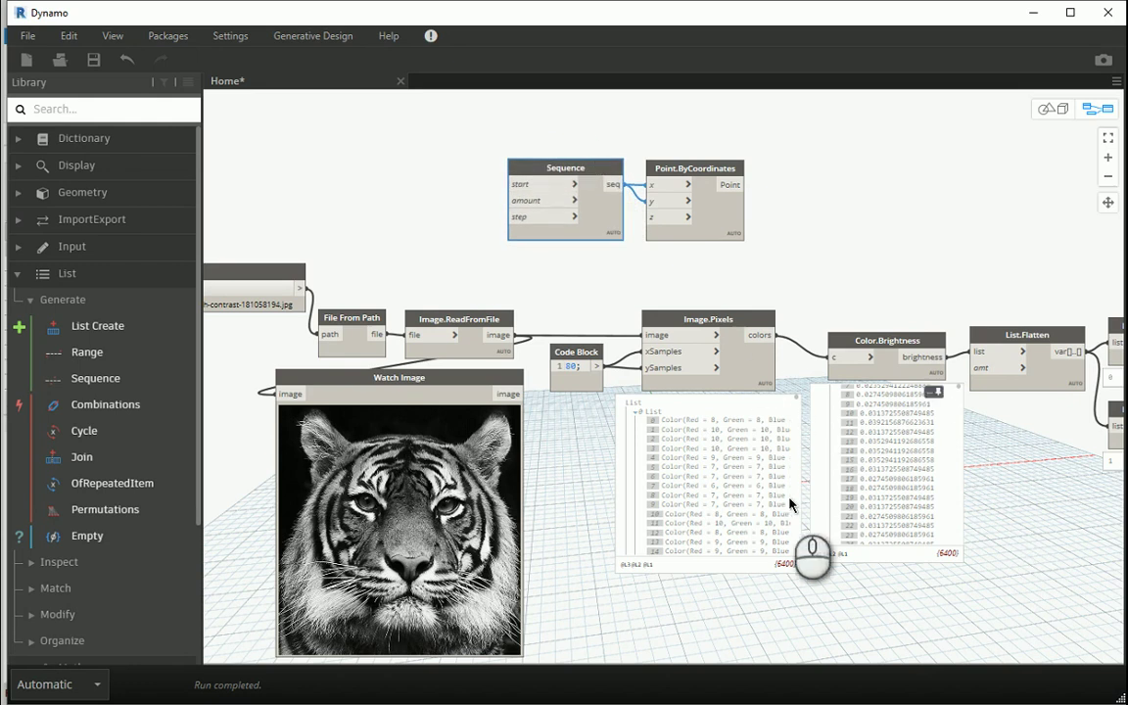
Move Sequence and Point.ByCoordinates together up and to the right, and hide the output previews of Image.Pixels and Color.Brightness.
{"action": "left_click", "coordinate": [681, 129]}
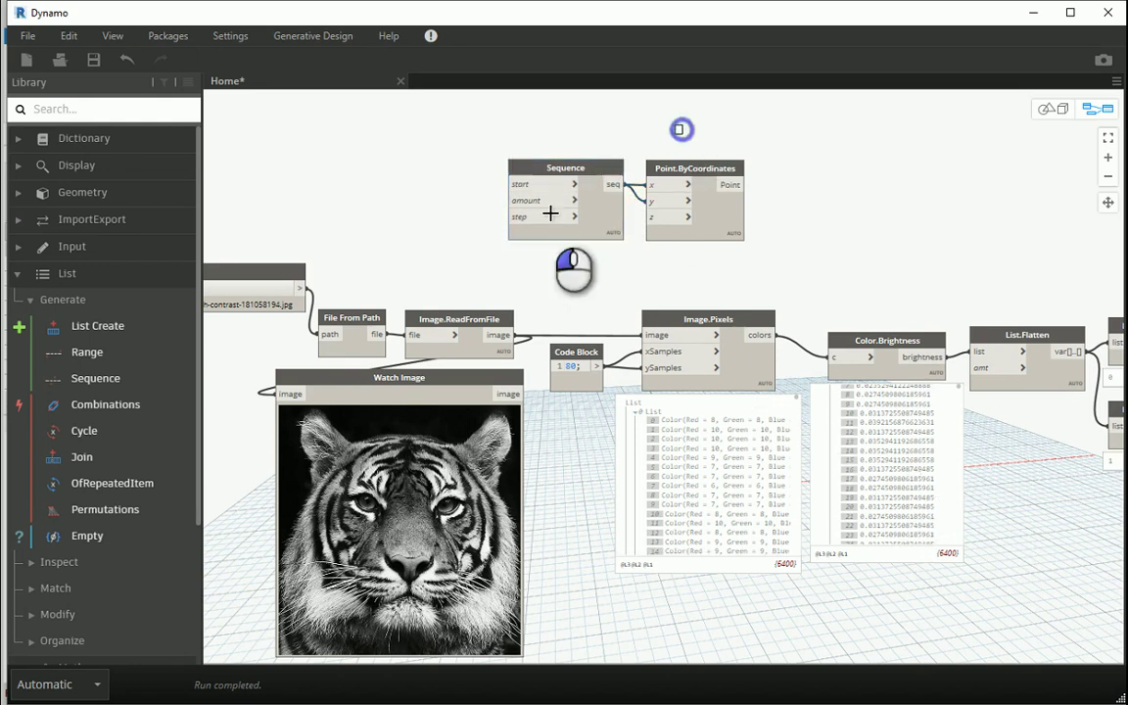
{"action": "left_click_drag", "start_coordinate": [550, 213], "coordinate": [493, 242]}
{"action": "left_click_drag", "start_coordinate": [676, 169], "coordinate": [738, 149]}
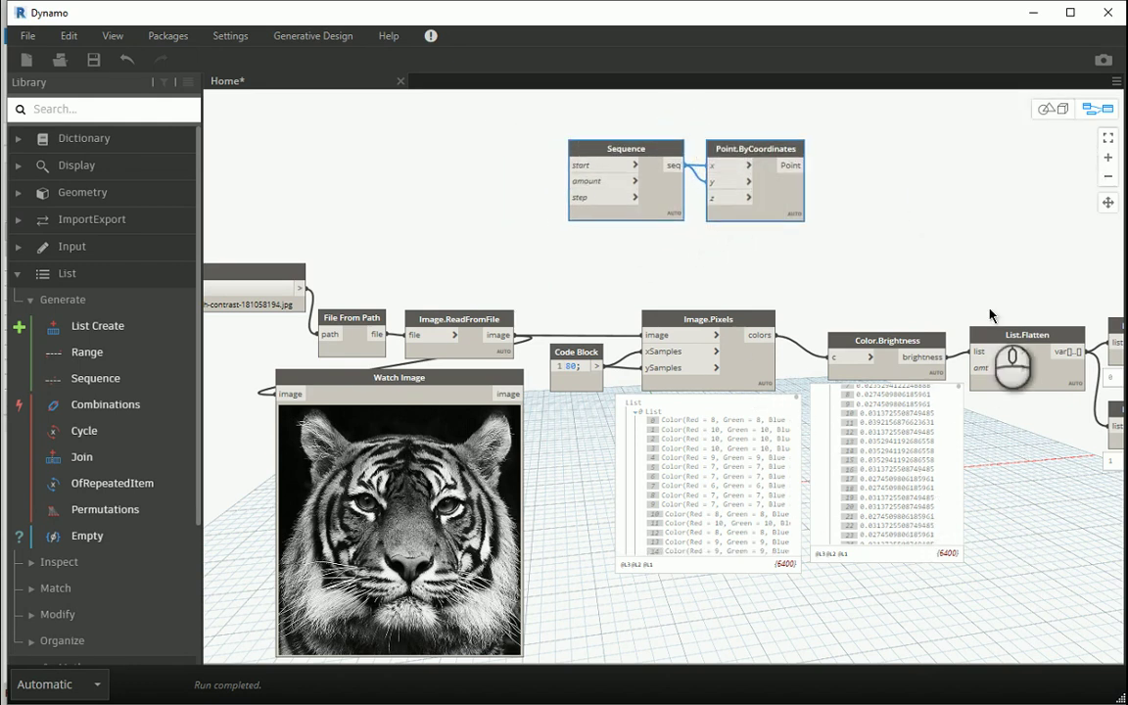
{"action": "left_click", "coordinate": [763, 388]}
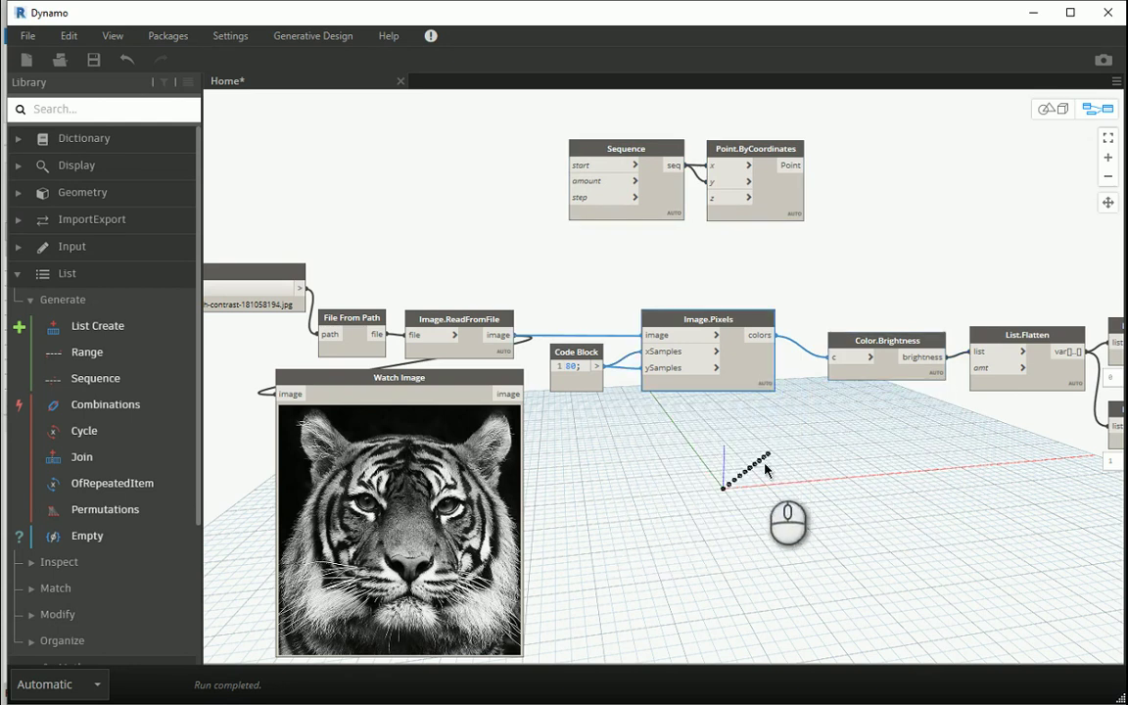
Inspect the generated points in the 3D preview and set Point.ByCoordinates lacing to Cross Product.
{"action": "left_click", "coordinate": [1045, 110]}
{"action": "scroll", "coordinate": [861, 524], "scroll_direction": "up", "scroll_amount": 5}
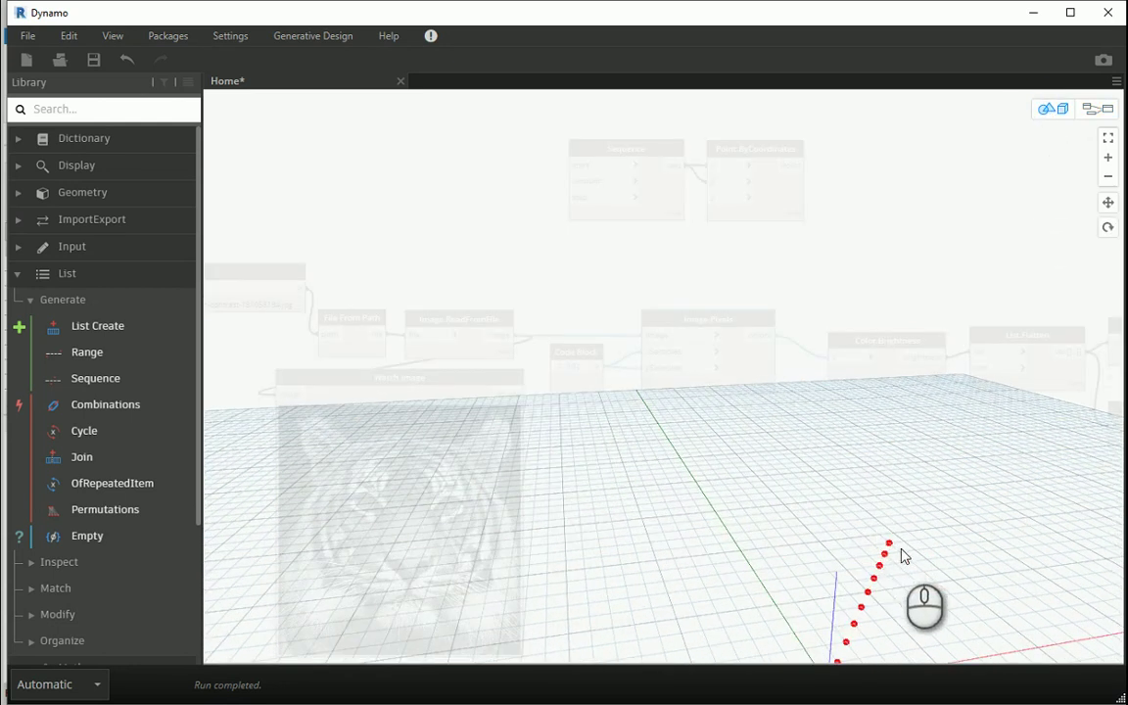
{"action": "middle_click_drag", "start_coordinate": [901, 553], "coordinate": [817, 466]}
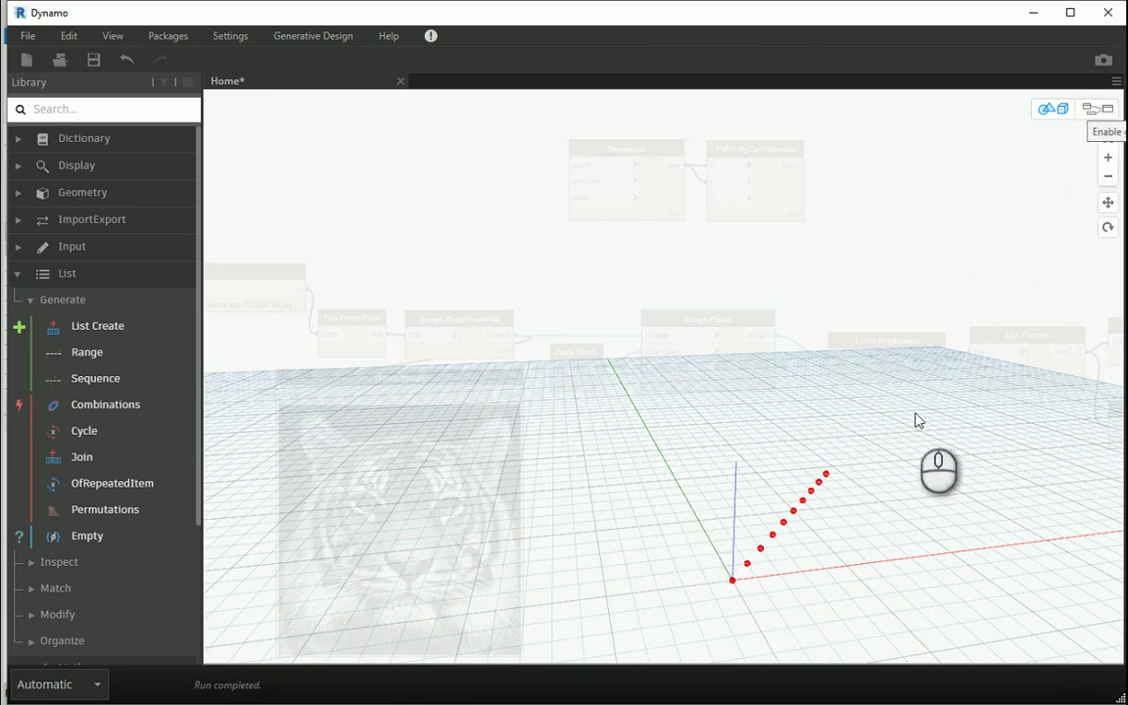
{"action": "left_click", "coordinate": [1097, 108]}
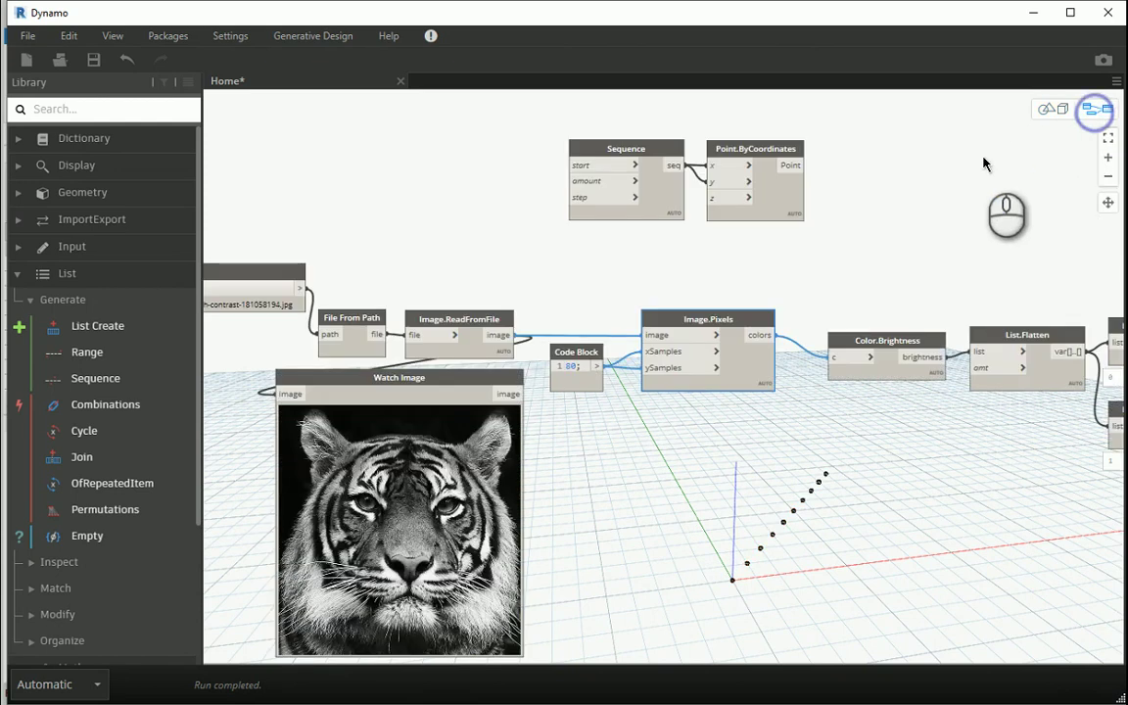
{"action": "right_click", "coordinate": [754, 150]}
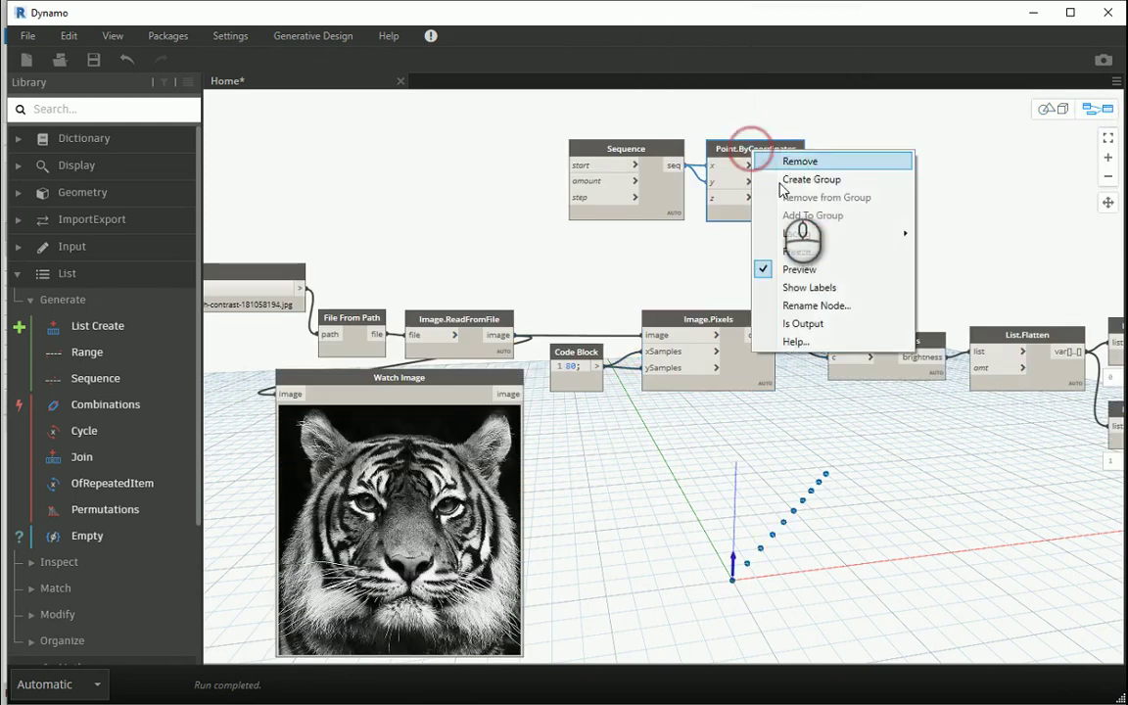
{"action": "left_click", "coordinate": [797, 233]}
{"action": "left_click", "coordinate": [1009, 288]}
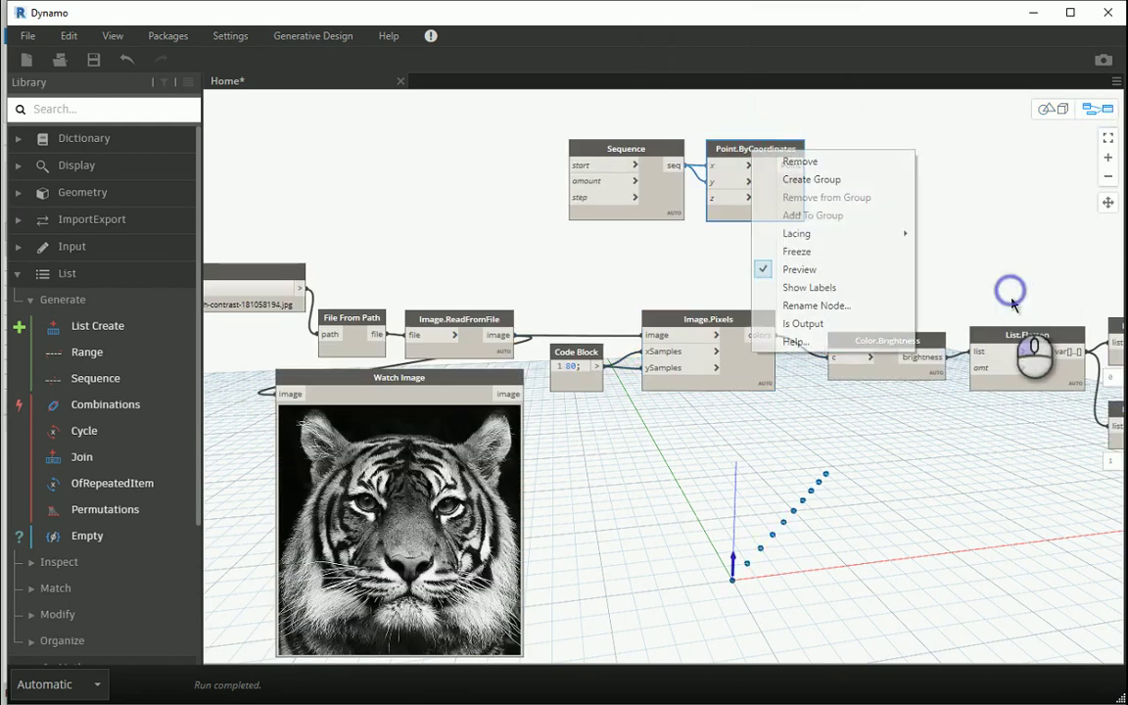
Shift Sequence and Point.ByCoordinates further right, raise the Code Block, and connect its output to Sequence's amount input.
{"action": "left_click_drag", "start_coordinate": [783, 118], "coordinate": [624, 213]}
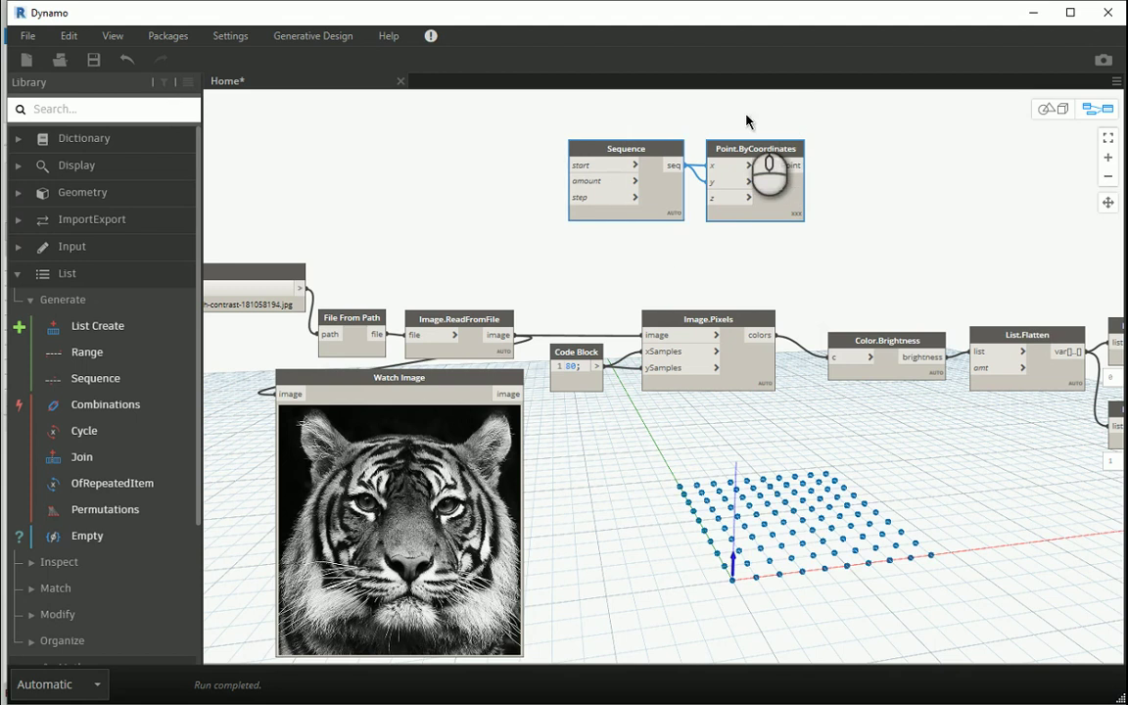
{"action": "left_click_drag", "start_coordinate": [751, 143], "coordinate": [806, 157]}
{"action": "left_click_drag", "start_coordinate": [572, 354], "coordinate": [627, 193]}
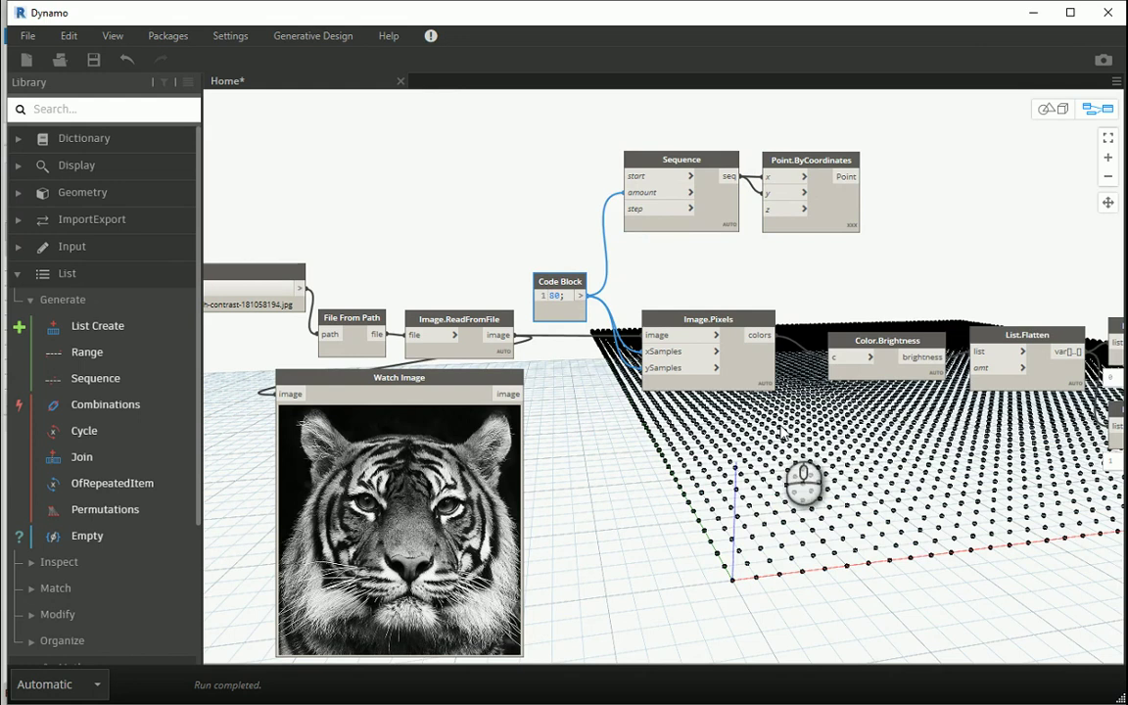
Inspect the point grid in the 3D preview and set the Code Block feeding Sequence and Image.Pixels to 40.
{"action": "left_click", "coordinate": [1048, 109]}
{"action": "right_click_drag", "start_coordinate": [756, 434], "coordinate": [912, 272]}
{"action": "left_click", "coordinate": [1097, 108]}
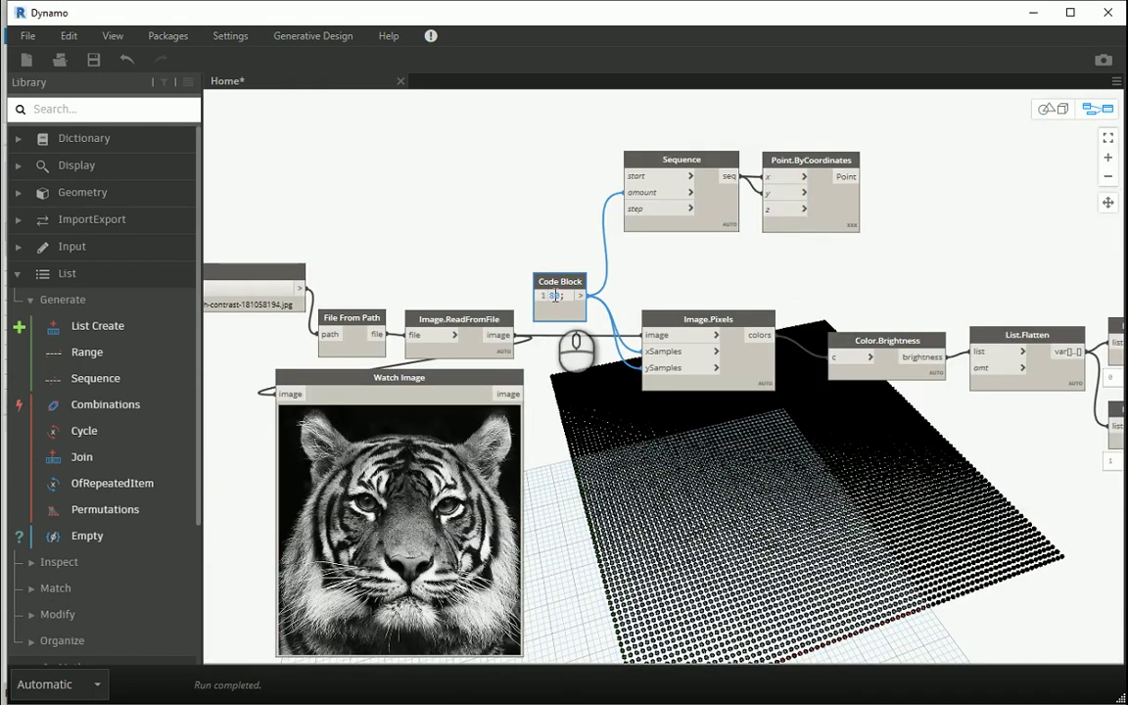
{"action": "double_click", "coordinate": [554, 295]}
{"action": "type", "text": "40"}
{"action": "left_click", "coordinate": [436, 194]}
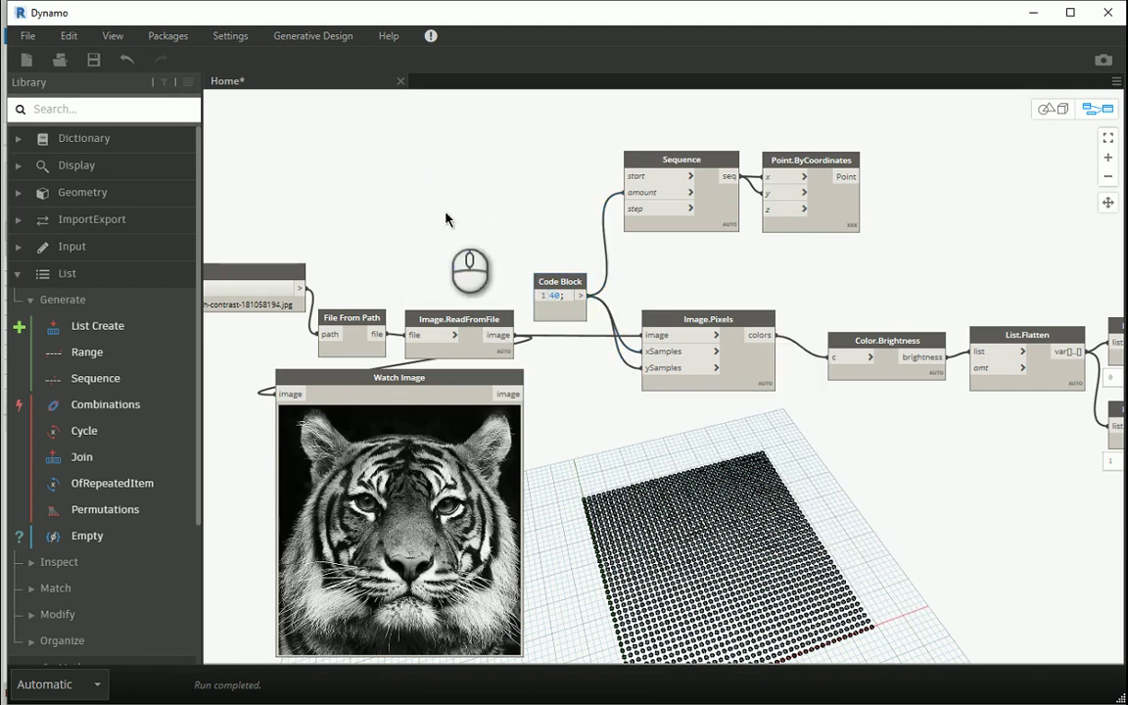
Add a Circle.ByCenterPointRadius node after Point.ByCoordinates and connect the Point output to its centerPoint input.
{"action": "middle_click_drag", "start_coordinate": [603, 403], "coordinate": [385, 396]}
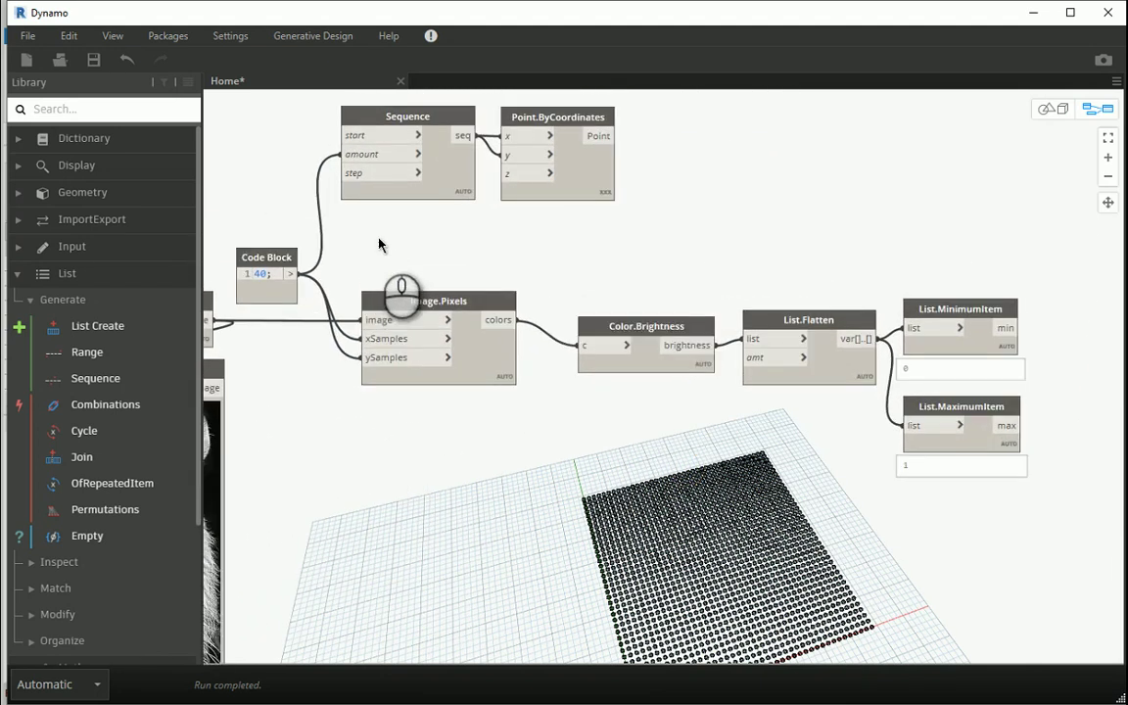
{"action": "right_click", "coordinate": [733, 138]}
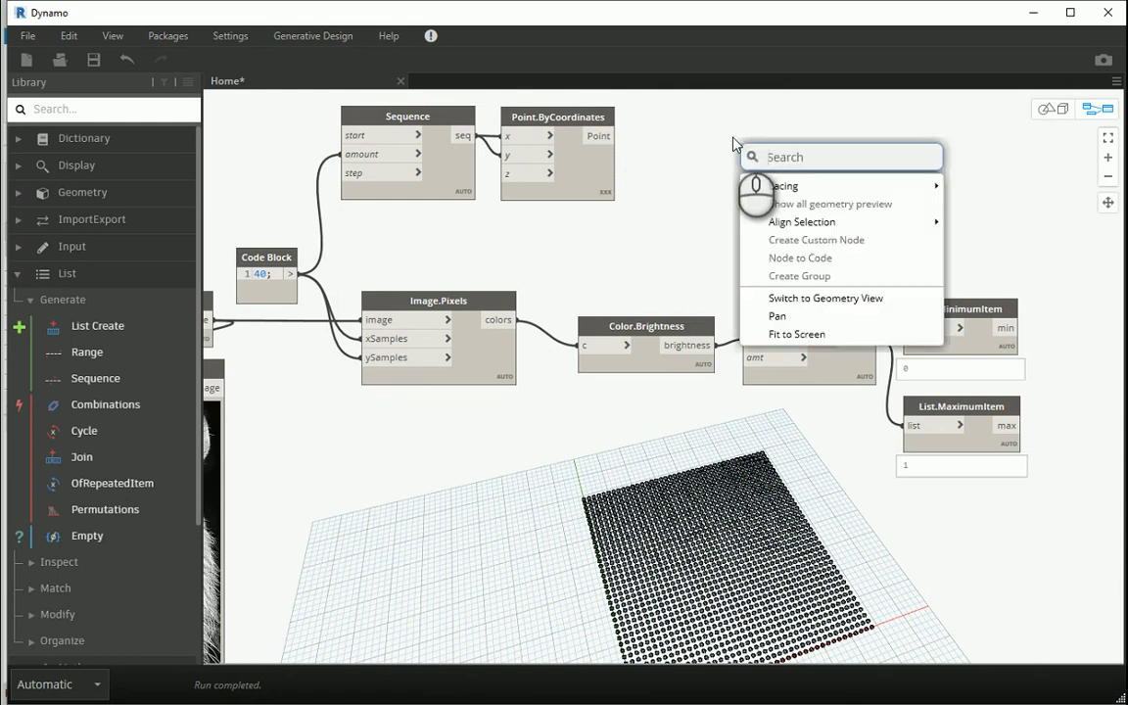
{"action": "type", "text": "circle"}
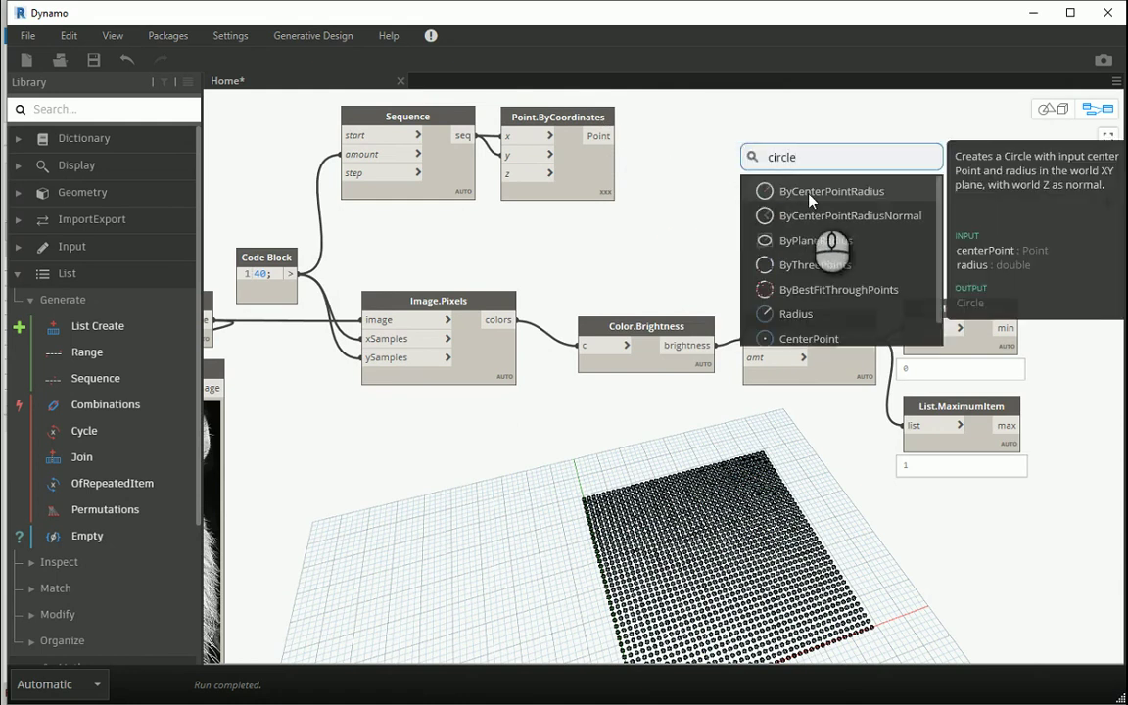
{"action": "left_click", "coordinate": [809, 199]}
{"action": "left_click_drag", "start_coordinate": [913, 218], "coordinate": [807, 125]}
{"action": "left_click_drag", "start_coordinate": [609, 136], "coordinate": [718, 141]}
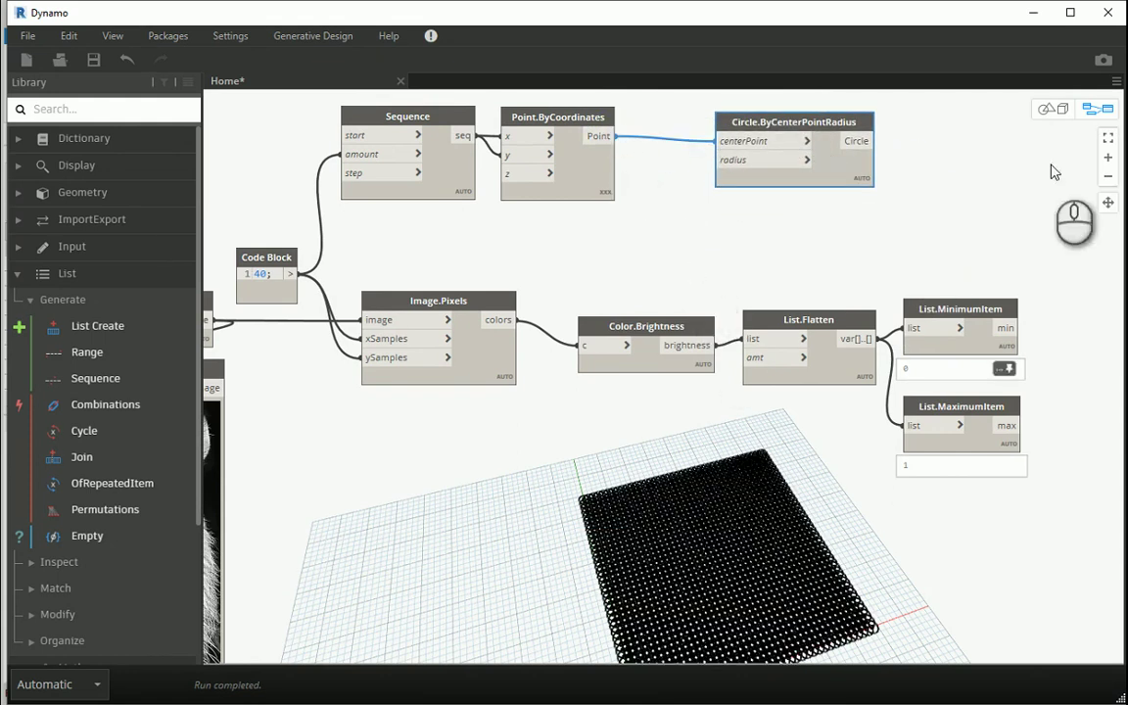
Inspect the circles in 3D, shift Color.Brightness and List.Flatten closer to Image.Pixels, and move Circle.ByCenterPointRadius further right.
{"action": "left_click", "coordinate": [1057, 109]}
{"action": "scroll", "coordinate": [763, 472], "scroll_direction": "up", "scroll_amount": 8}
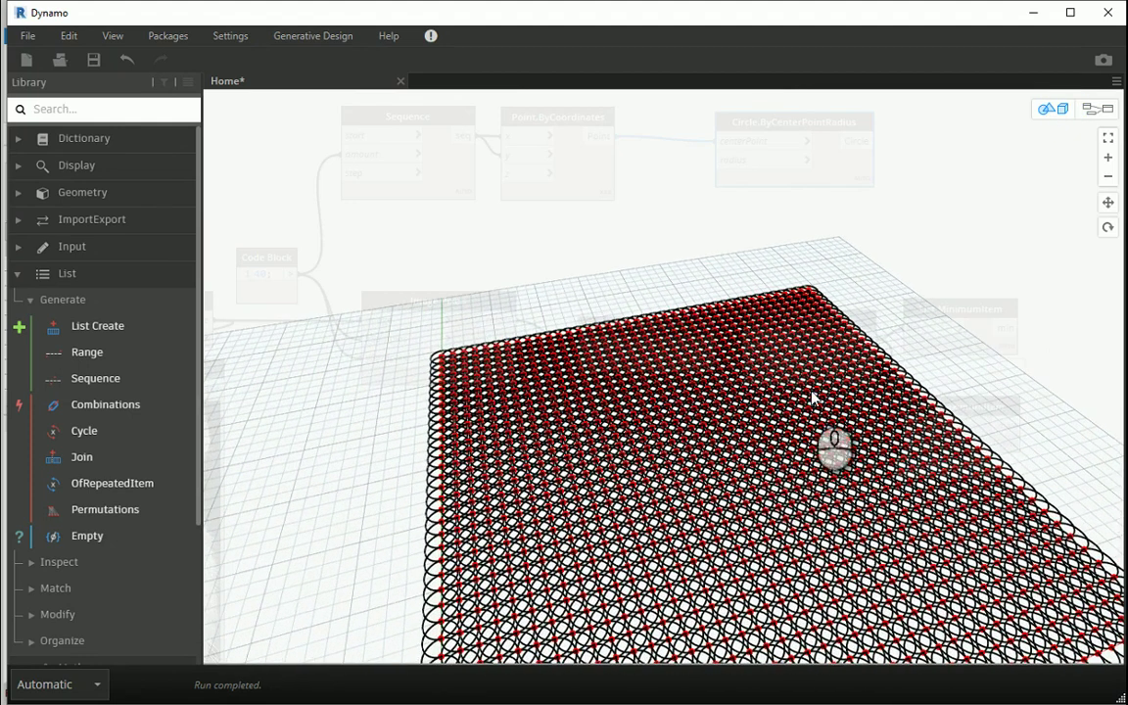
{"action": "left_click", "coordinate": [1097, 111]}
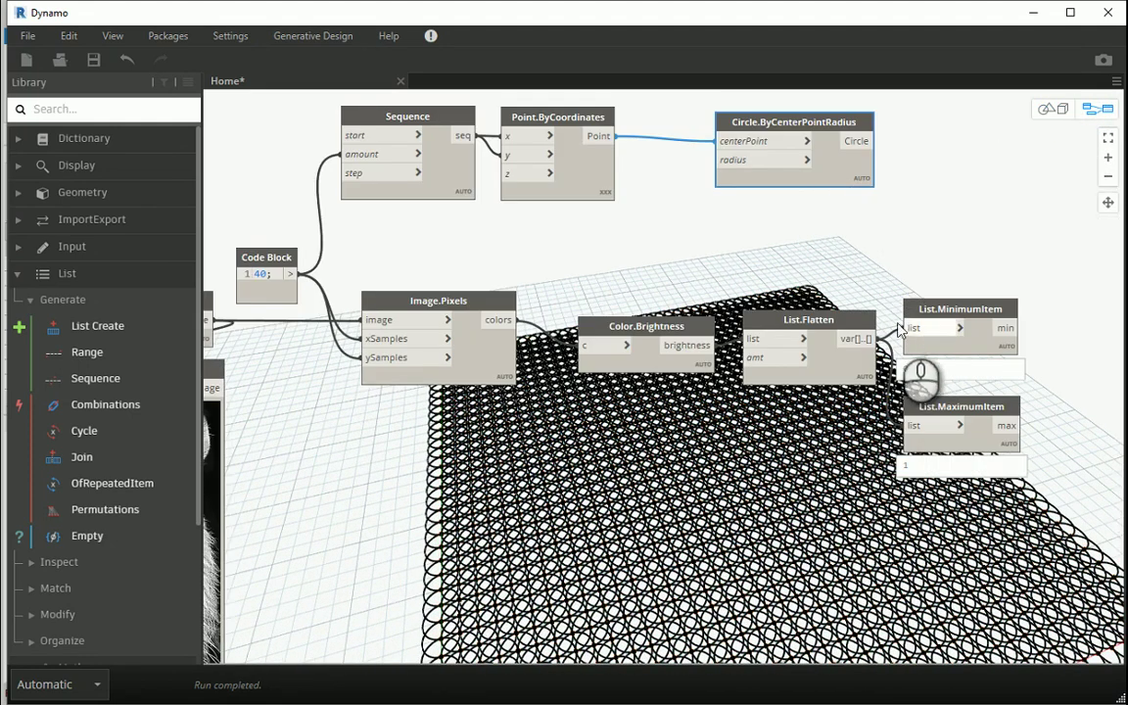
{"action": "left_click", "coordinate": [821, 324]}
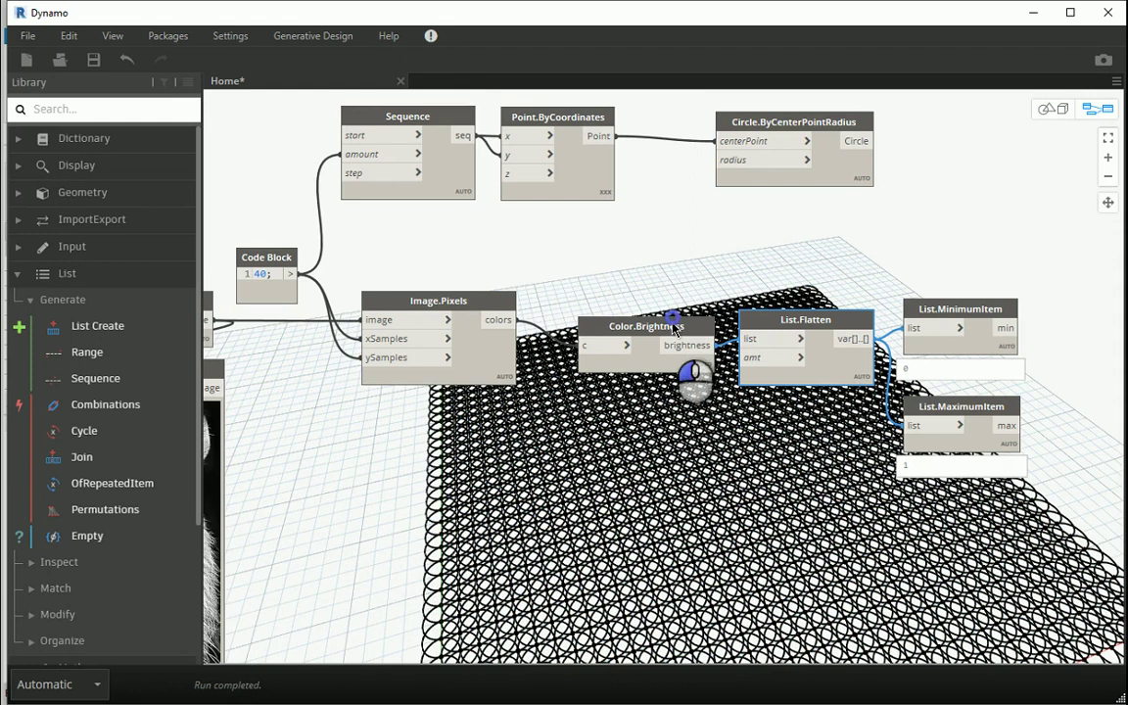
{"action": "left_click_drag", "start_coordinate": [666, 325], "coordinate": [627, 306]}
{"action": "left_click_drag", "start_coordinate": [786, 327], "coordinate": [755, 309]}
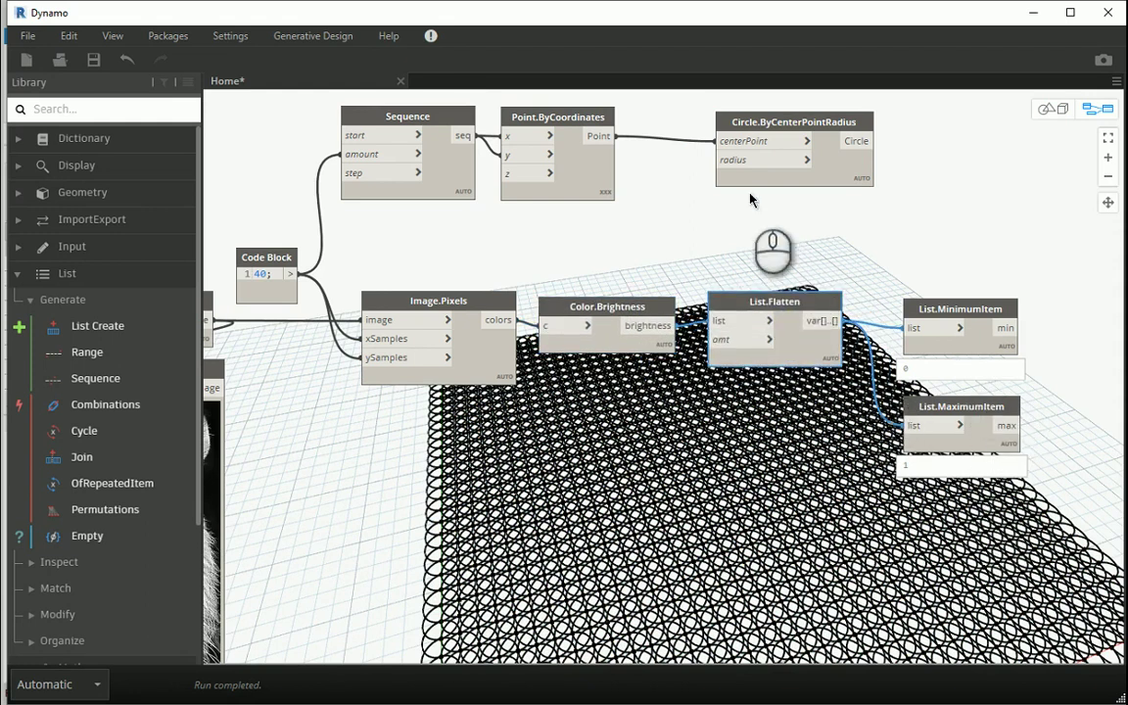
{"action": "left_click_drag", "start_coordinate": [757, 120], "coordinate": [862, 119]}
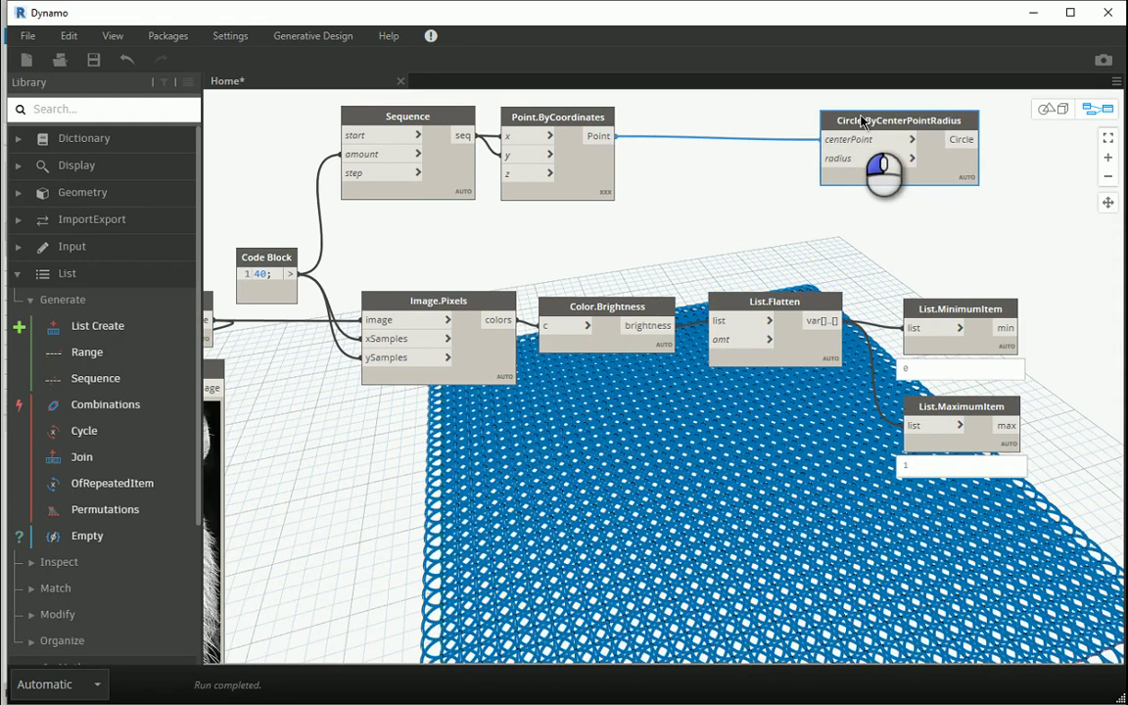
{"action": "left_click", "coordinate": [904, 228]}
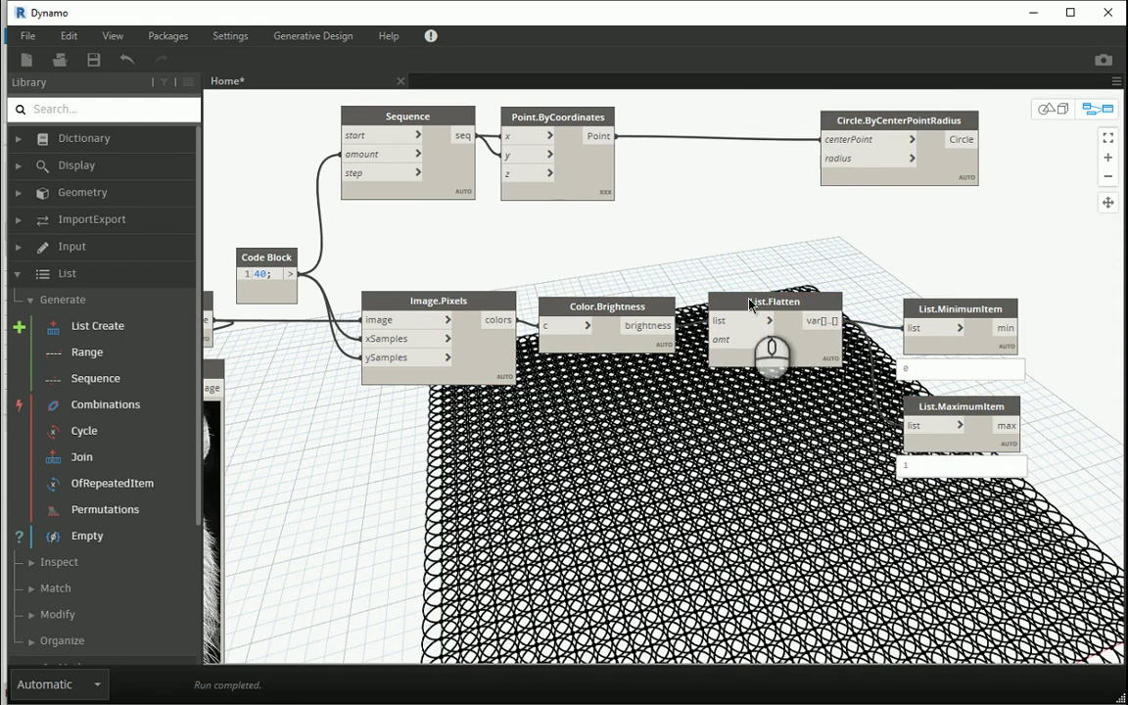
Try List.Flatten's output as the Circle.ByCenterPointRadius radius, replacing it with Color.Brightness's brightness output.
{"action": "left_click", "coordinate": [838, 322]}
{"action": "left_click", "coordinate": [821, 160]}
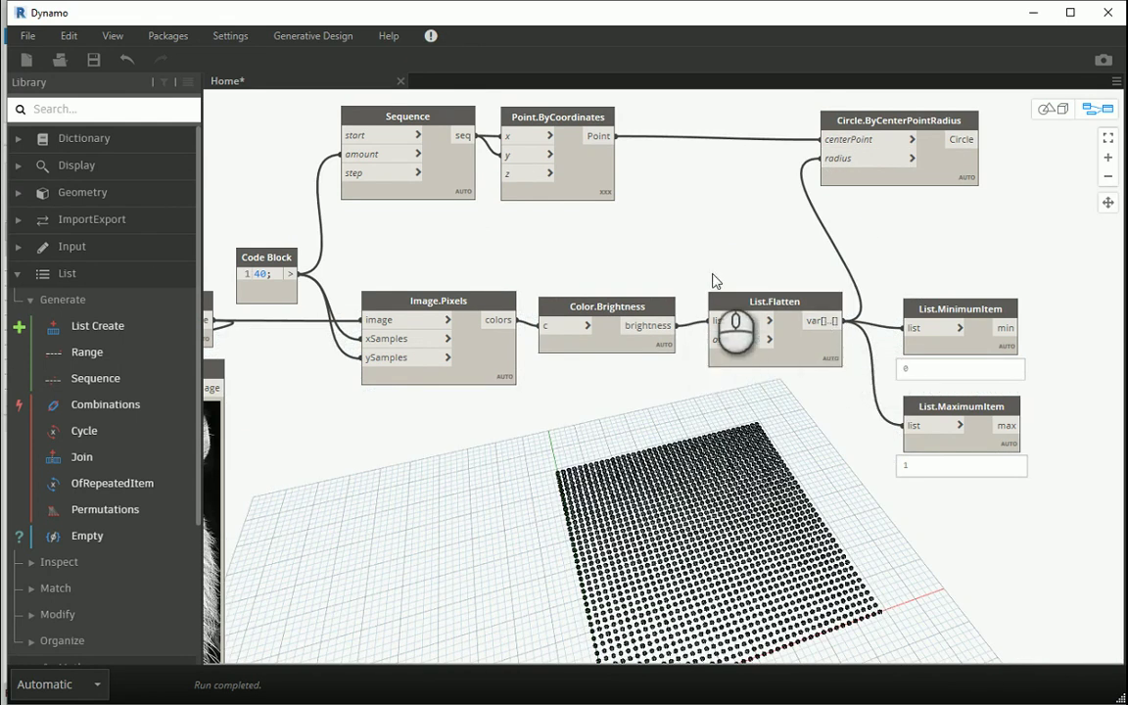
{"action": "left_click", "coordinate": [658, 325]}
{"action": "left_click", "coordinate": [839, 158]}
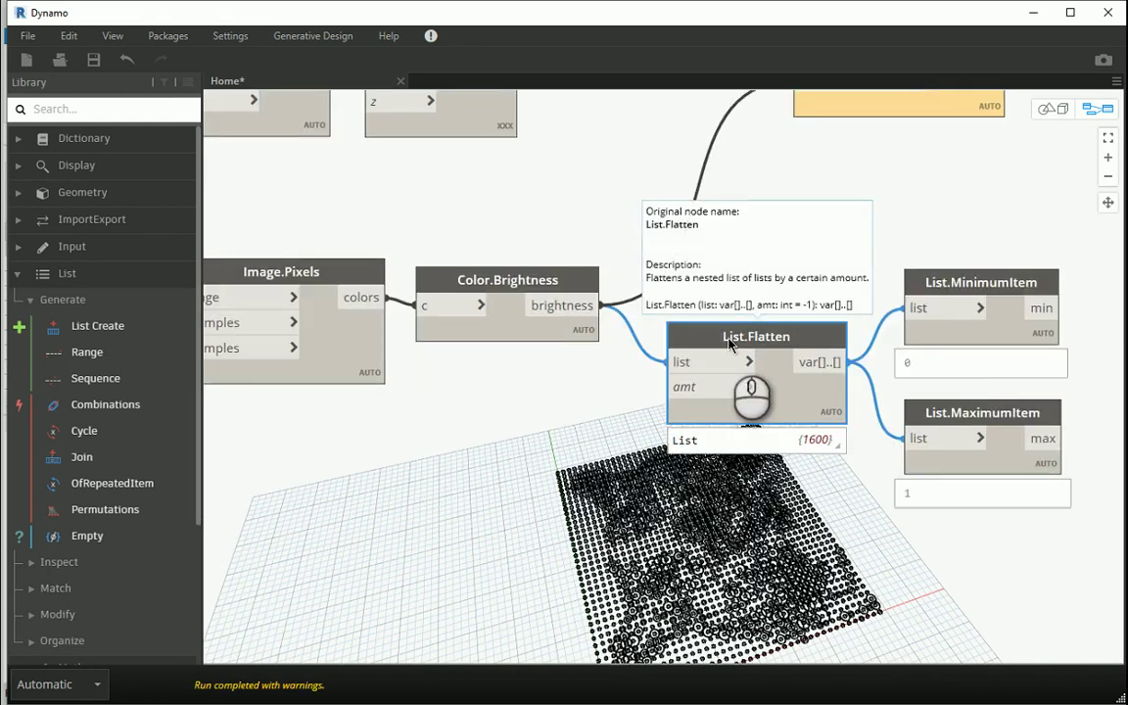
Move List.Flatten together with List.MinimumItem and List.MaximumItem lower in the graph, clear of the brightness-to-radius wire.
{"action": "scroll", "coordinate": [789, 451], "scroll_direction": "down", "scroll_amount": 1}
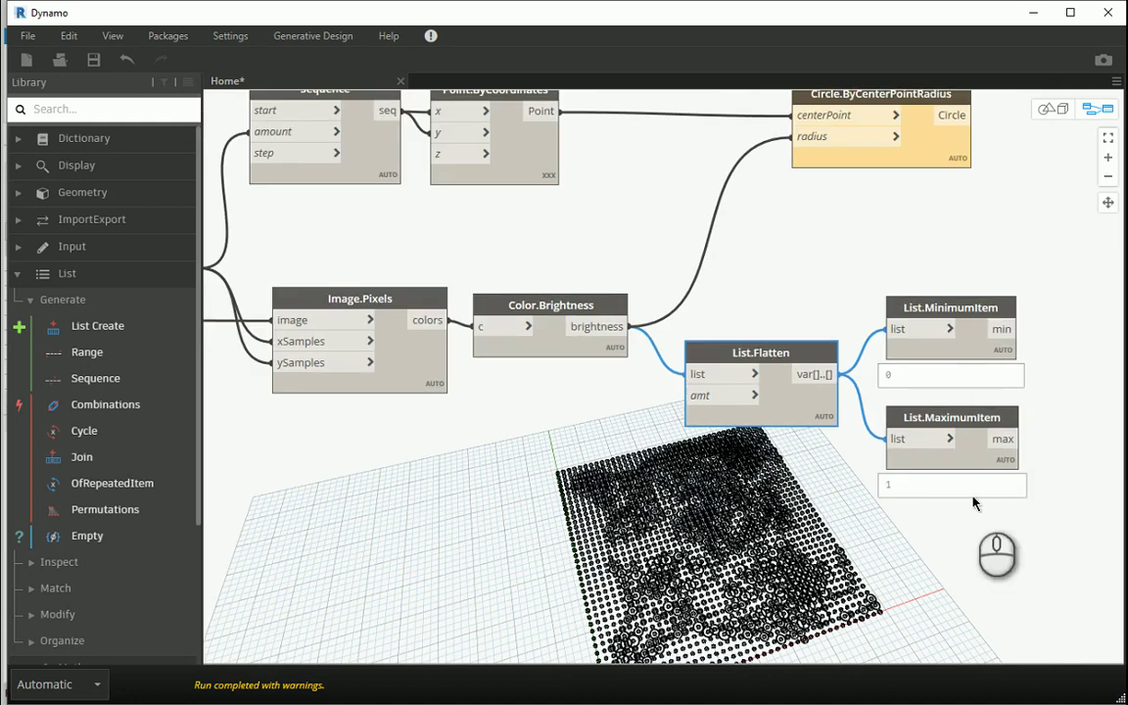
{"action": "mouse_move", "coordinate": [971, 493]}
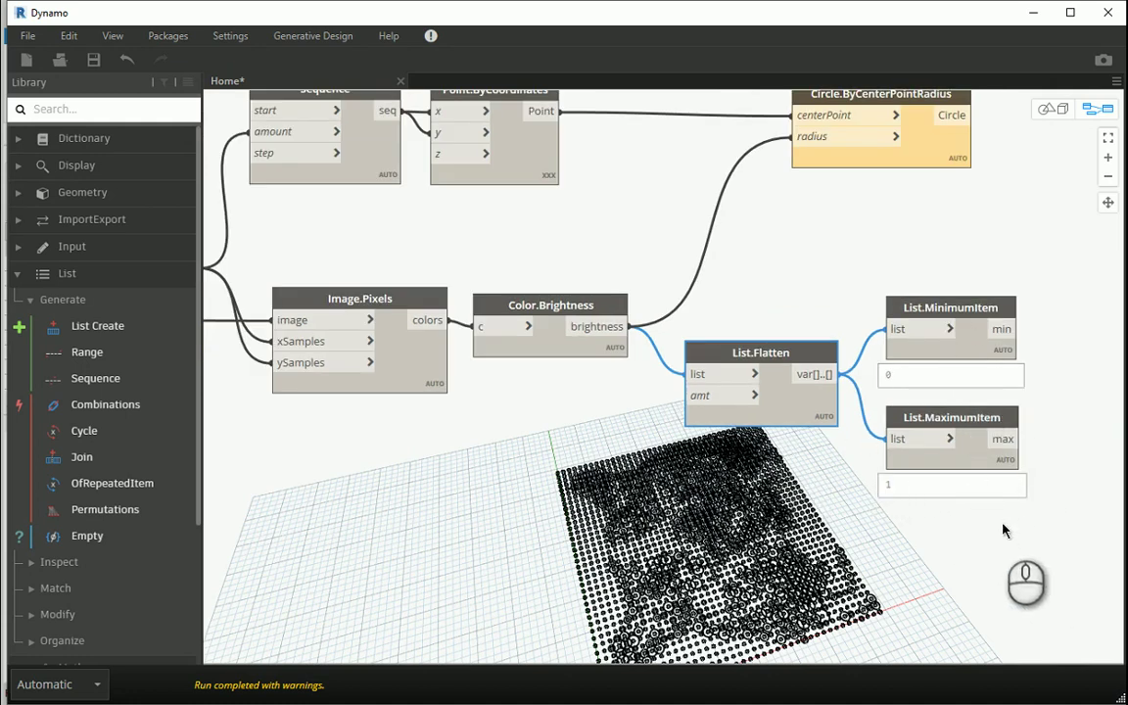
{"action": "left_click_drag", "start_coordinate": [1024, 527], "coordinate": [784, 265]}
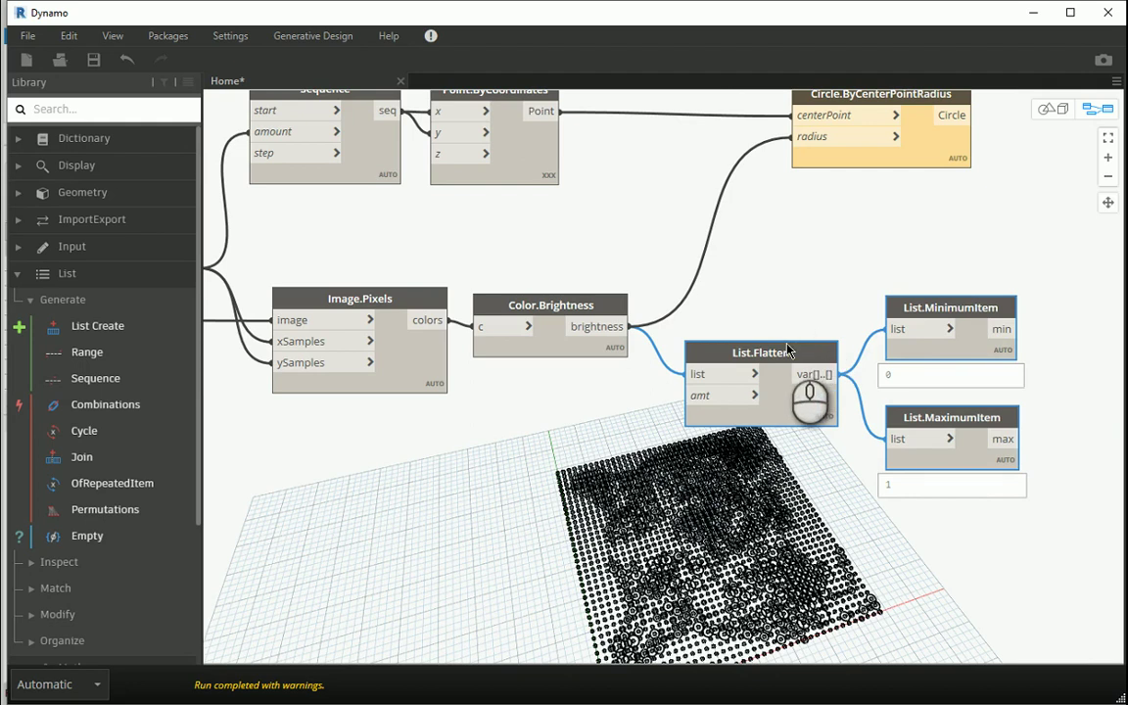
{"action": "left_click_drag", "start_coordinate": [788, 350], "coordinate": [775, 393]}
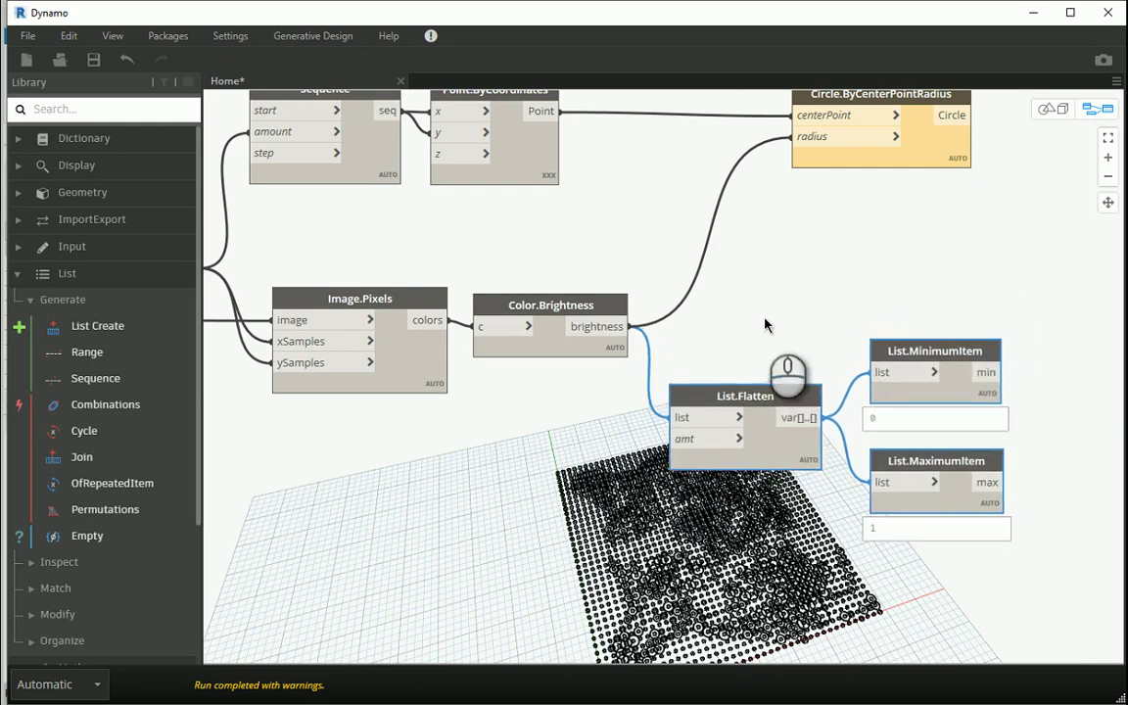
Inspect the generated circles together with the grid points in the 3D background preview.
{"action": "scroll", "coordinate": [766, 325], "scroll_direction": "down", "scroll_amount": 2}
{"action": "left_click", "coordinate": [1054, 109]}
{"action": "left_click_drag", "start_coordinate": [763, 526], "coordinate": [757, 511]}
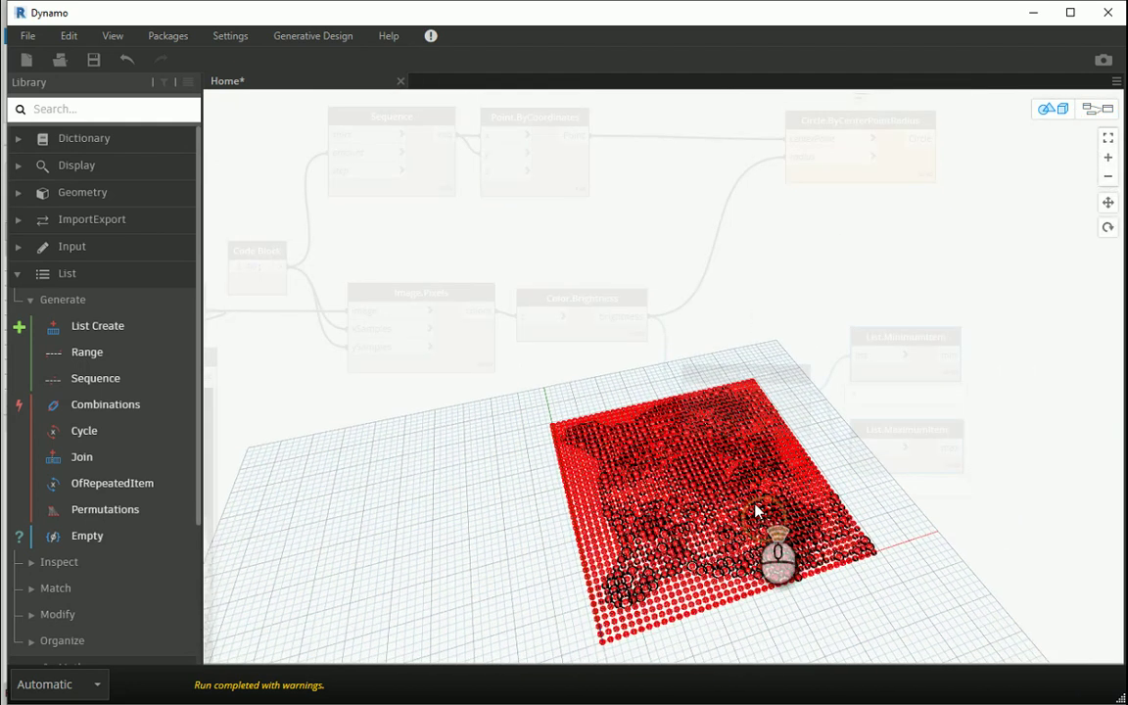
{"action": "scroll", "coordinate": [755, 510], "scroll_direction": "up", "scroll_amount": 3}
{"action": "middle_click_drag", "start_coordinate": [766, 523], "coordinate": [751, 446]}
{"action": "scroll", "coordinate": [750, 446], "scroll_direction": "down", "scroll_amount": 3}
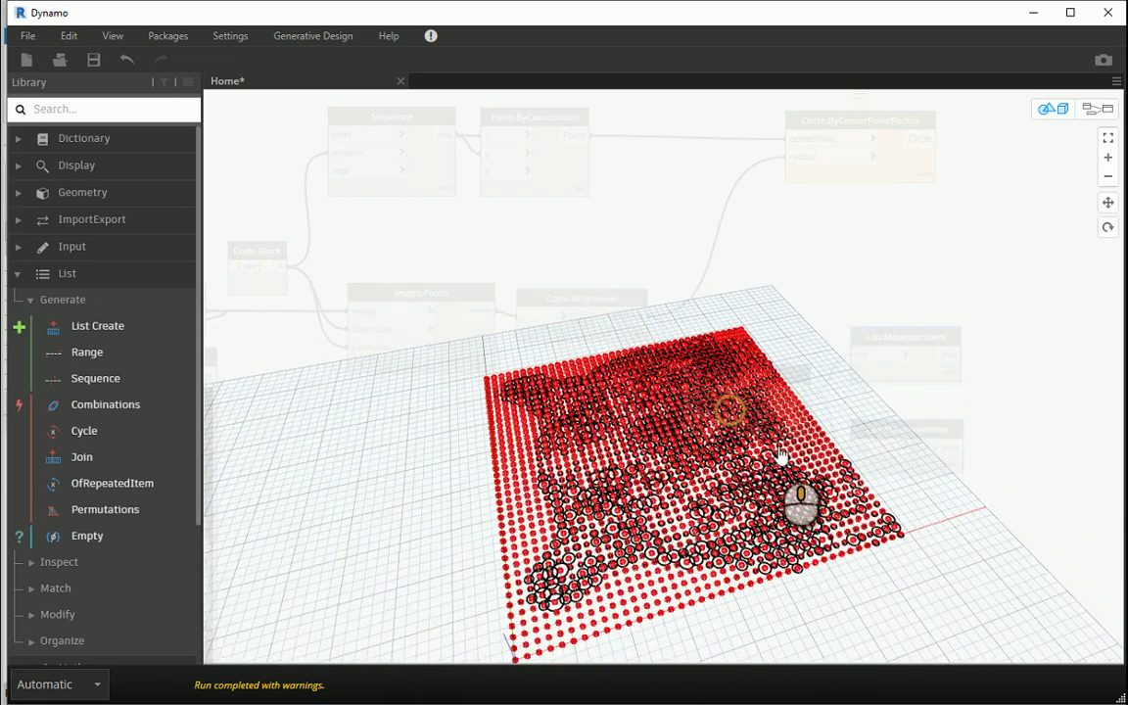
{"action": "left_click_drag", "start_coordinate": [781, 455], "coordinate": [783, 431]}
{"action": "left_click", "coordinate": [1098, 109]}
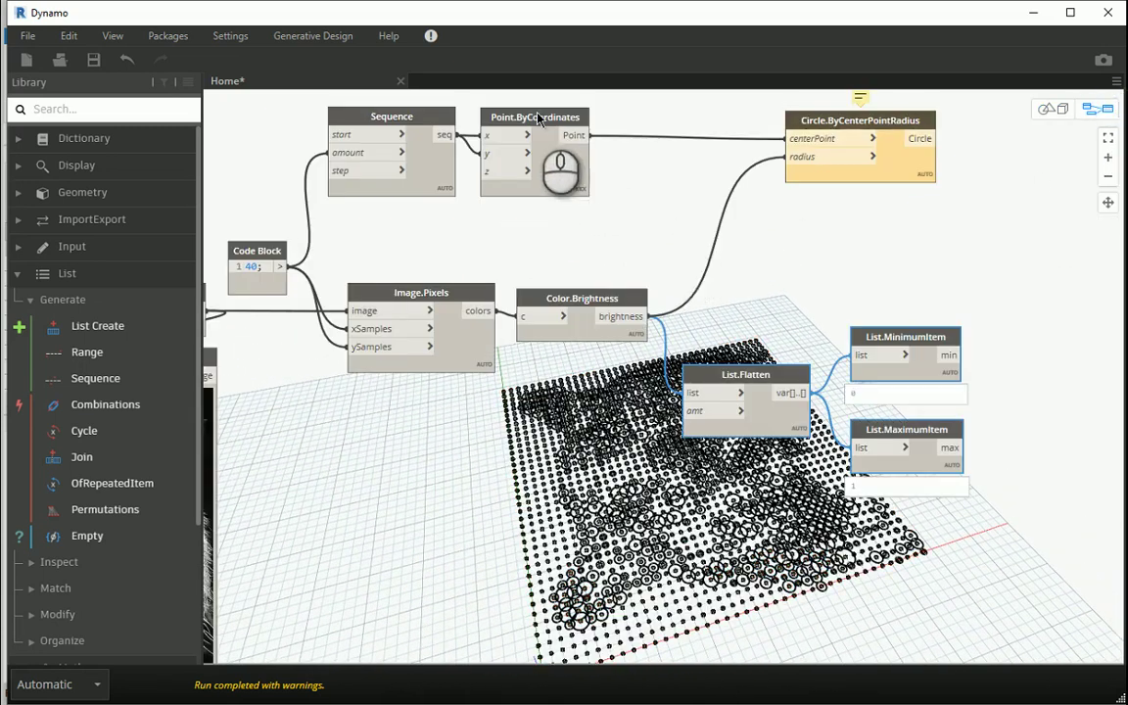
Turn off the geometry preview of Point.ByCoordinates and check the circles alone in the 3D background preview.
{"action": "right_click", "coordinate": [536, 122]}
{"action": "left_click", "coordinate": [551, 238]}
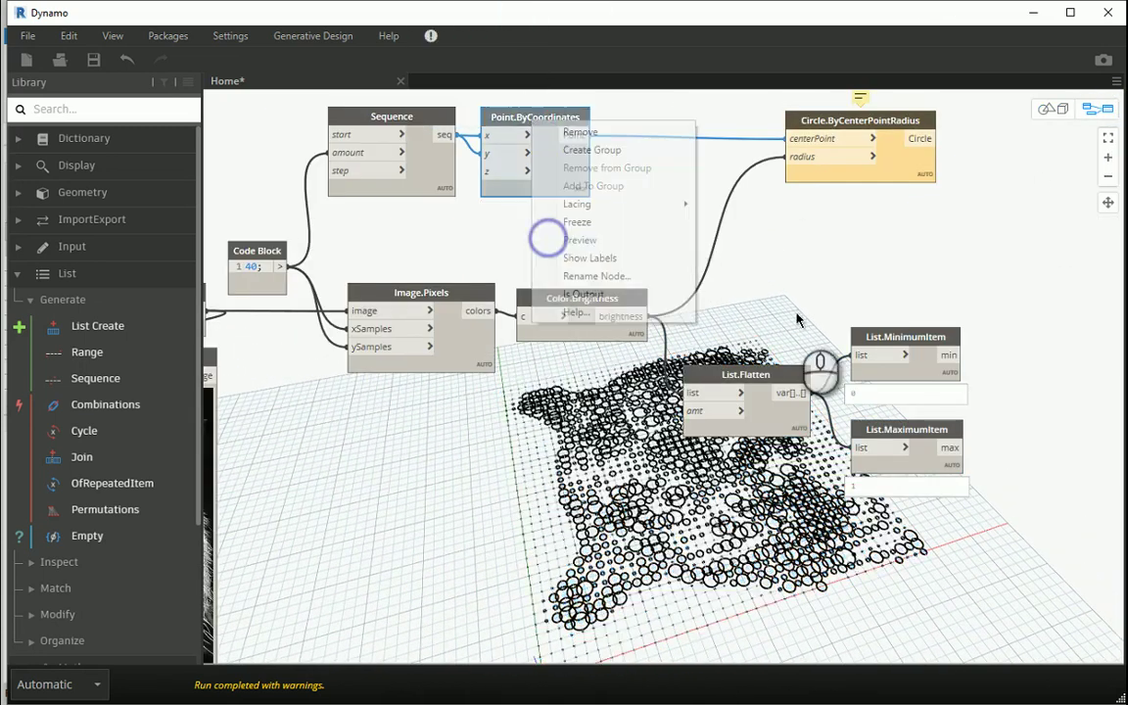
{"action": "left_click", "coordinate": [1053, 108]}
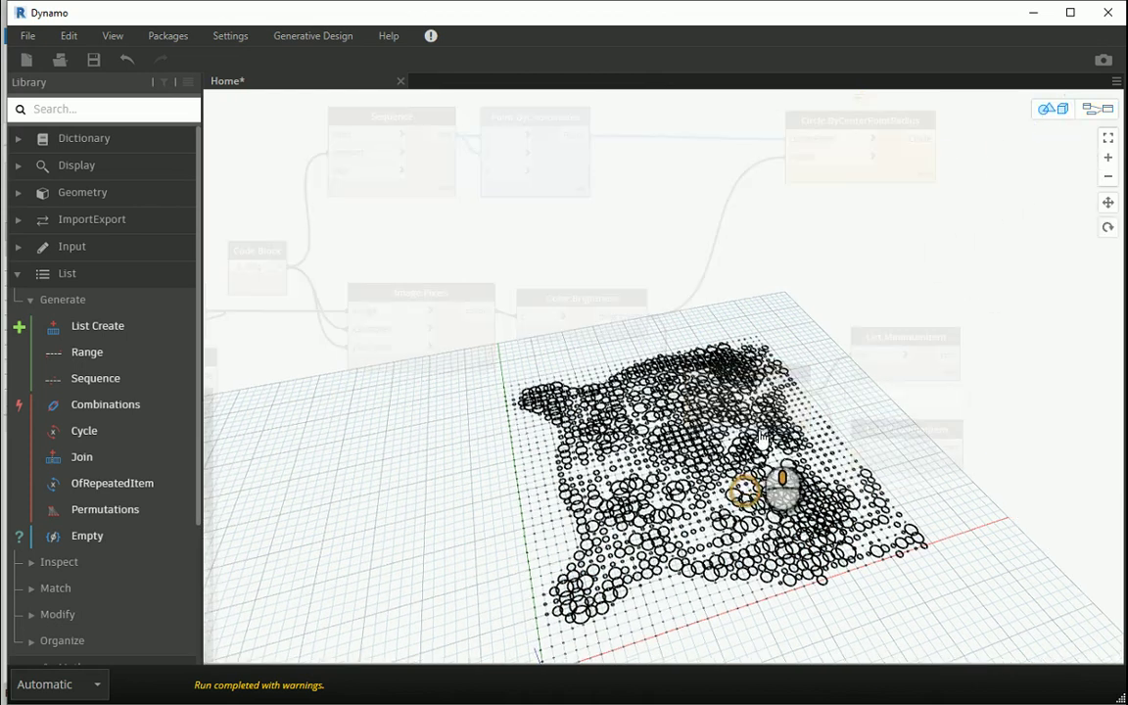
{"action": "middle_click_drag", "start_coordinate": [782, 482], "coordinate": [764, 566]}
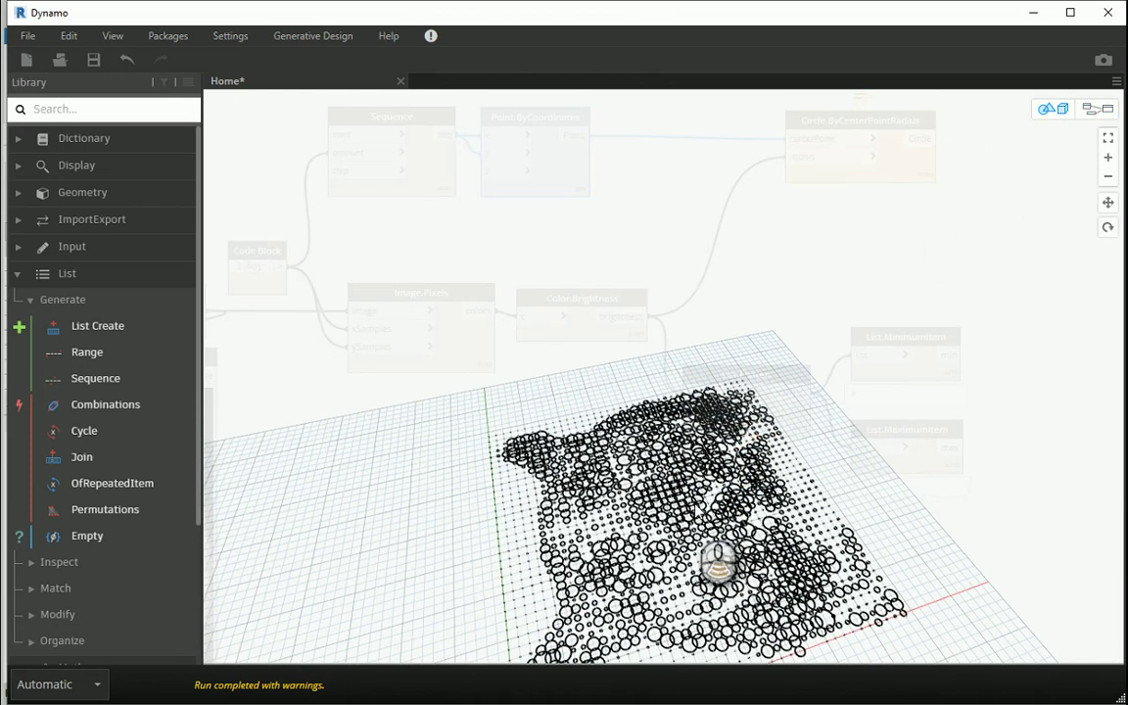
{"action": "scroll", "coordinate": [693, 507], "scroll_direction": "down", "scroll_amount": 3}
{"action": "middle_click_drag", "start_coordinate": [699, 448], "coordinate": [695, 507]}
{"action": "scroll", "coordinate": [694, 508], "scroll_direction": "up", "scroll_amount": 2}
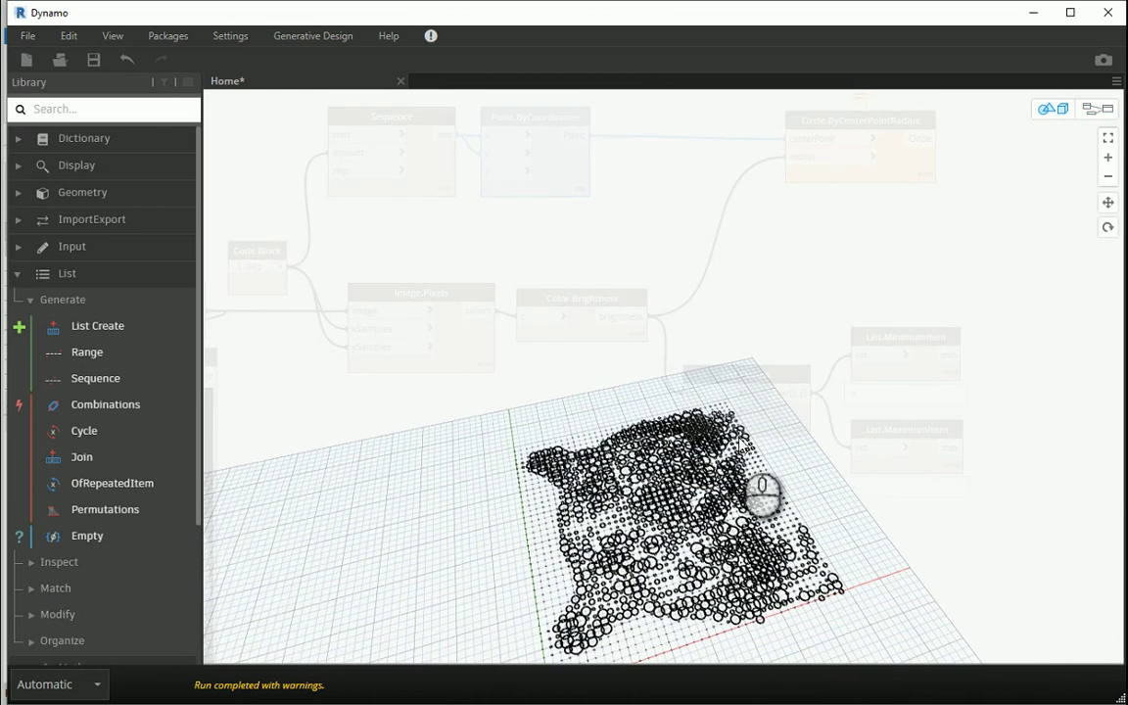
{"action": "left_click", "coordinate": [1099, 111]}
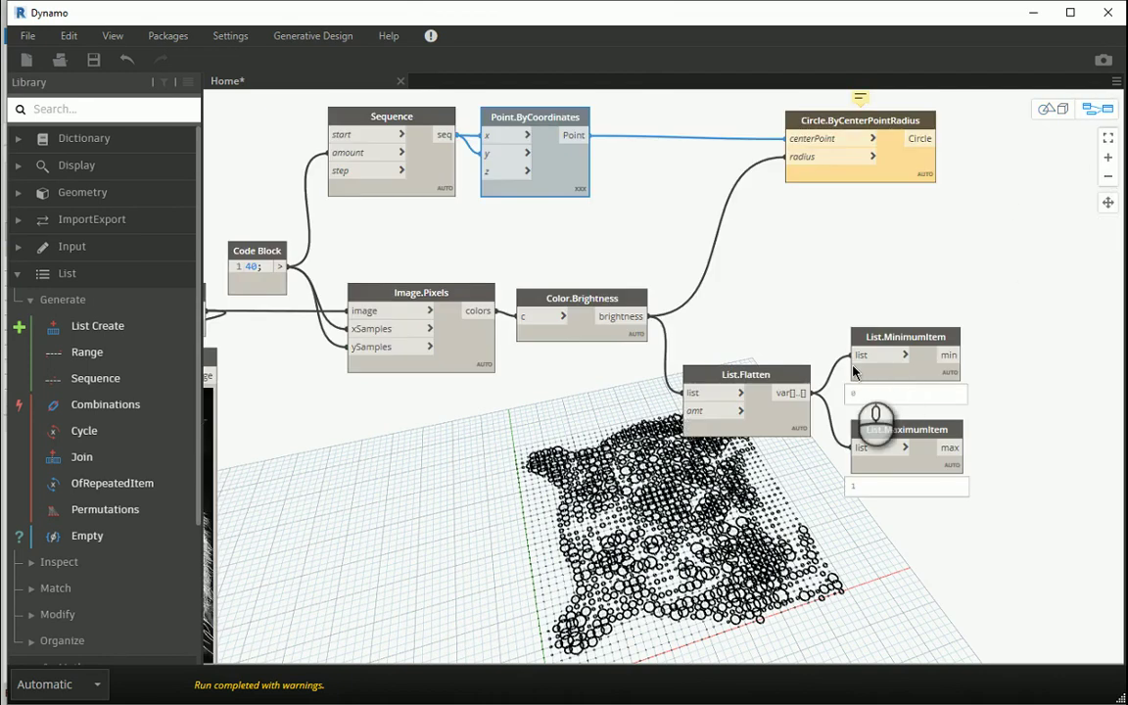
Move Circle.ByCenterPointRadius closer to Point.ByCoordinates and lower the File Path node into line with File From Path.
{"action": "scroll", "coordinate": [867, 426], "scroll_direction": "up", "scroll_amount": 5}
{"action": "scroll", "coordinate": [909, 331], "scroll_direction": "down", "scroll_amount": 4}
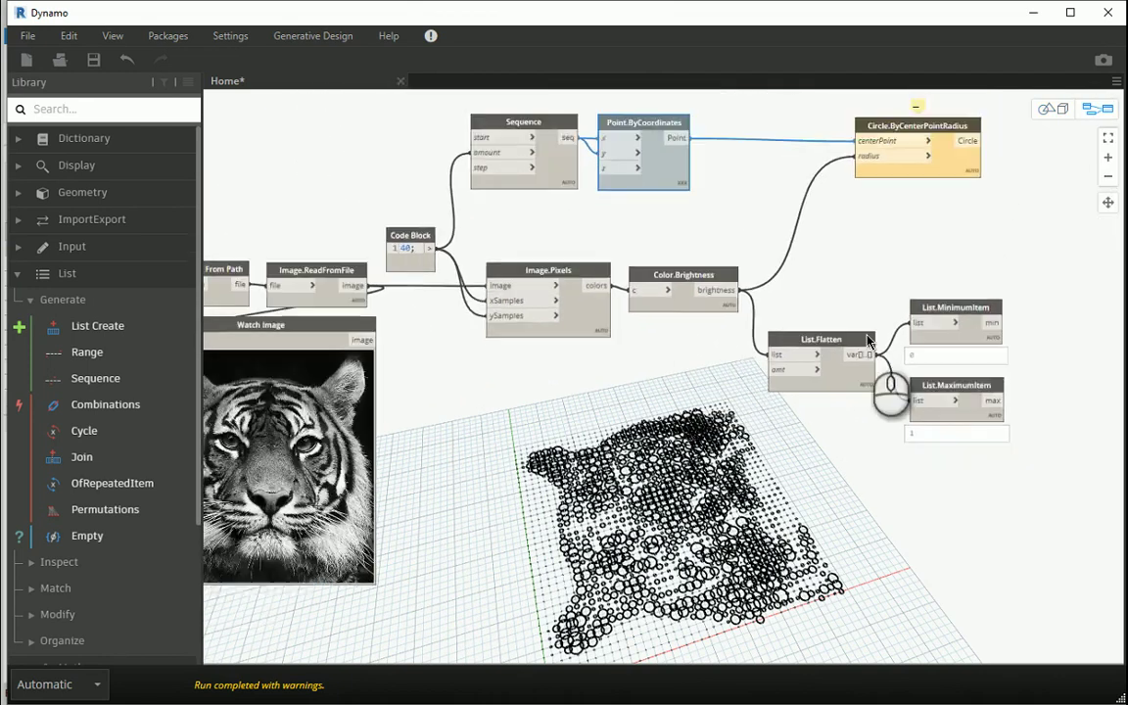
{"action": "scroll", "coordinate": [676, 235], "scroll_direction": "up", "scroll_amount": 4}
{"action": "left_click_drag", "start_coordinate": [459, 334], "coordinate": [476, 334]}
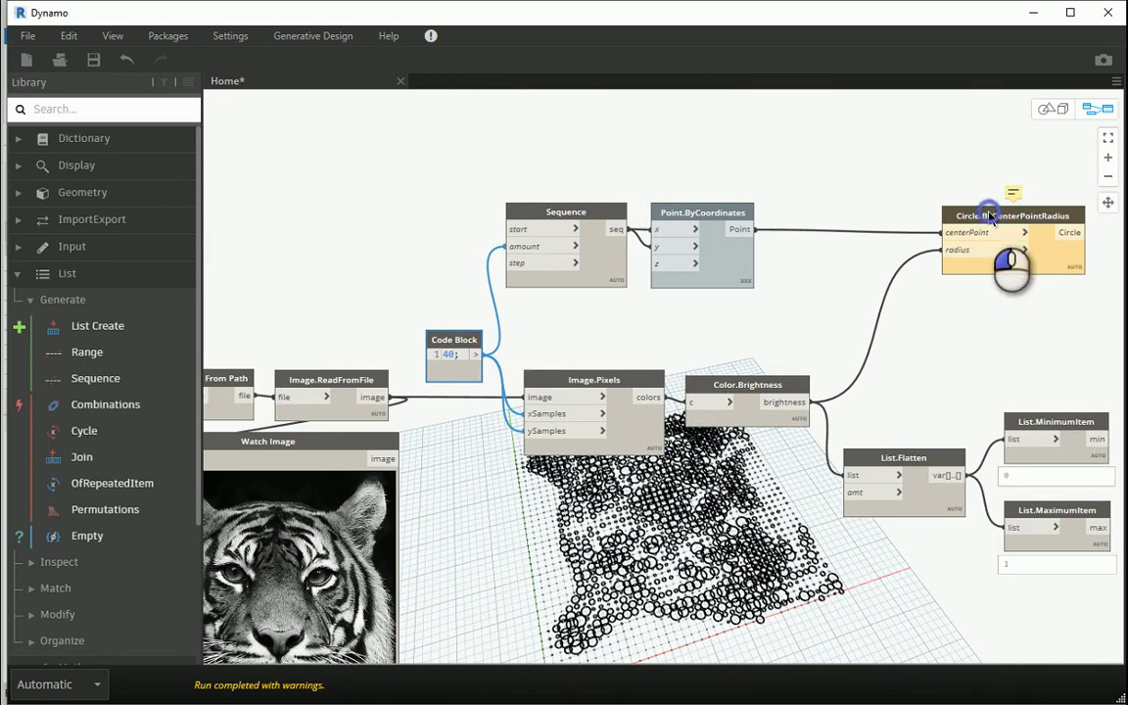
{"action": "left_click_drag", "start_coordinate": [989, 216], "coordinate": [915, 217]}
{"action": "scroll", "coordinate": [738, 297], "scroll_direction": "down", "scroll_amount": 3}
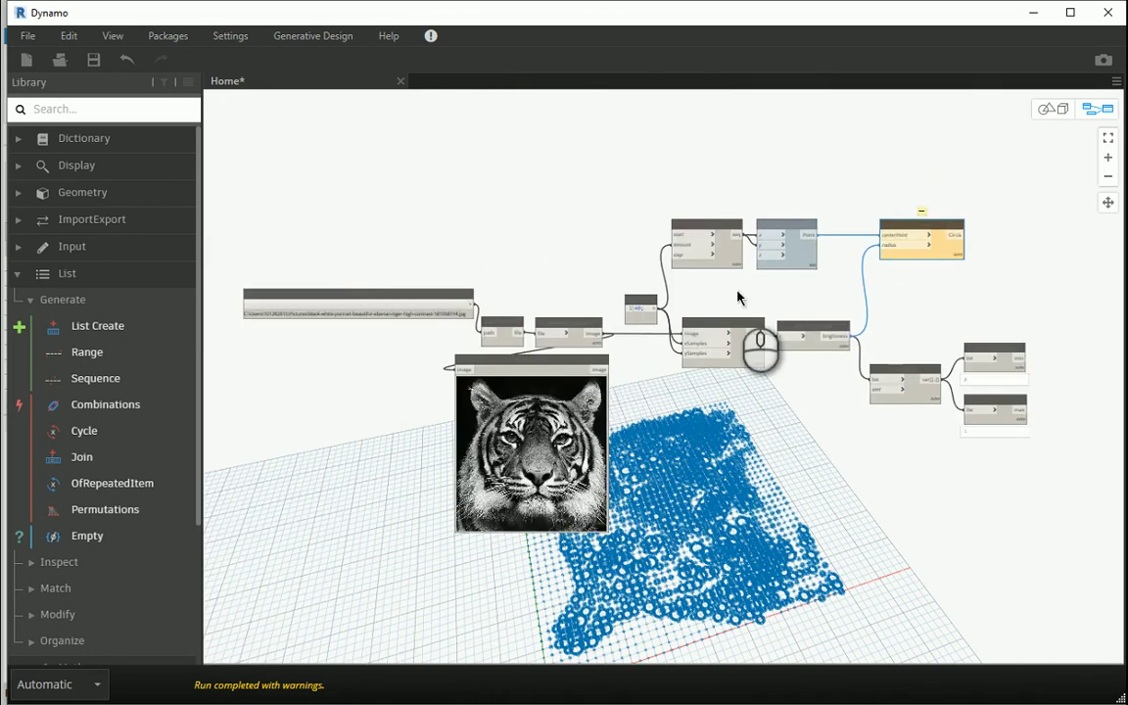
{"action": "scroll", "coordinate": [514, 330], "scroll_direction": "up", "scroll_amount": 3}
{"action": "left_click_drag", "start_coordinate": [422, 276], "coordinate": [423, 320]}
{"action": "middle_click_drag", "start_coordinate": [736, 389], "coordinate": [751, 252]}
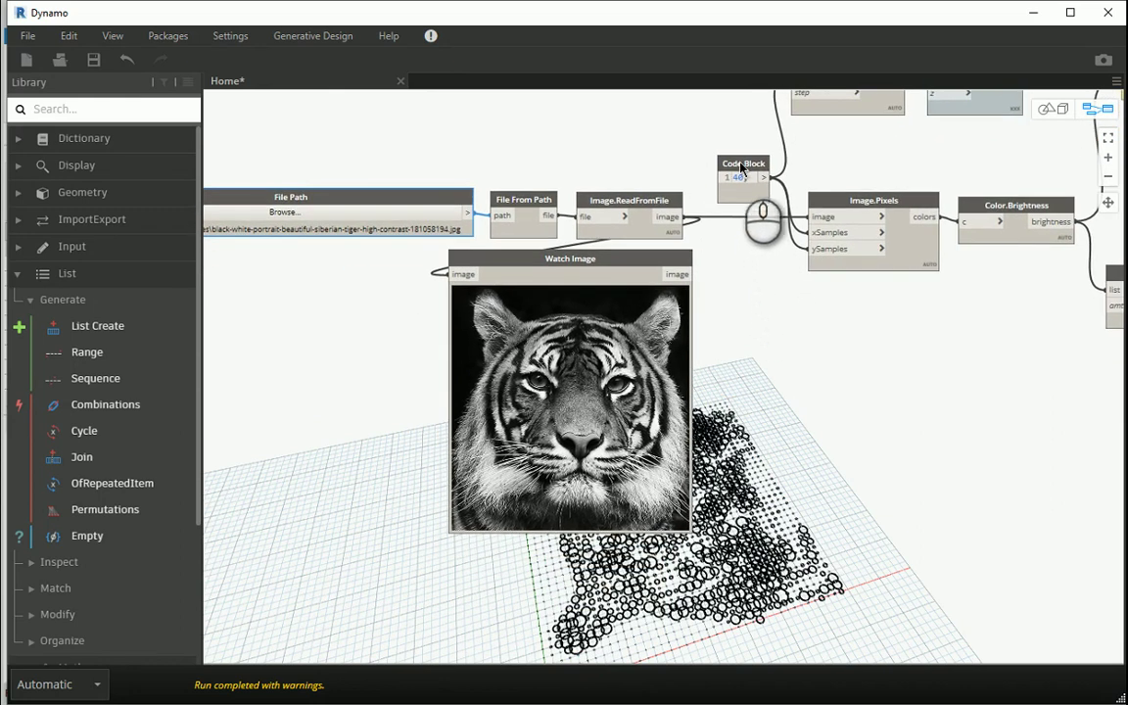
Move the 40 Code Block above Image.ReadFromFile and shift Image.Pixels closer to Image.ReadFromFile.
{"action": "left_click_drag", "start_coordinate": [743, 165], "coordinate": [631, 145]}
{"action": "left_click_drag", "start_coordinate": [840, 199], "coordinate": [780, 193]}
{"action": "scroll", "coordinate": [789, 260], "scroll_direction": "down", "scroll_amount": 1}
{"action": "middle_click_drag", "start_coordinate": [789, 261], "coordinate": [856, 358]}
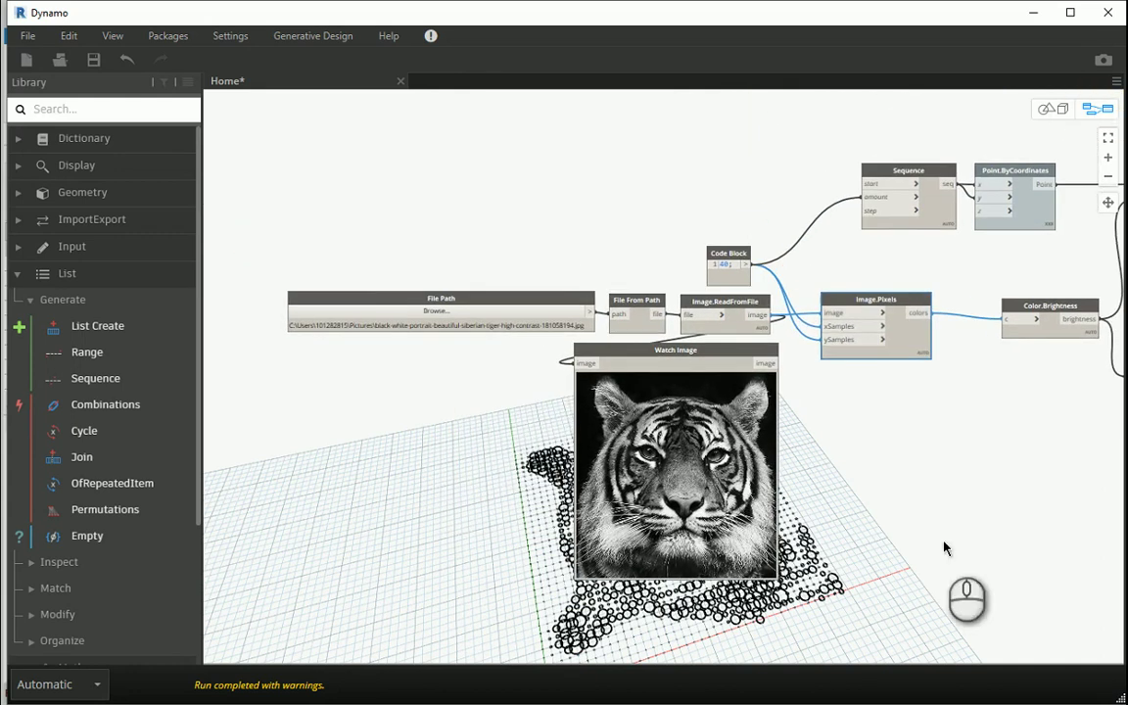
Group the nodes from File Path through Image.Pixels, including Watch Image and the Code Block, and title the group "Read the image and give pixels".
{"action": "left_click_drag", "start_coordinate": [955, 608], "coordinate": [349, 251]}
{"action": "right_click", "coordinate": [525, 297]}
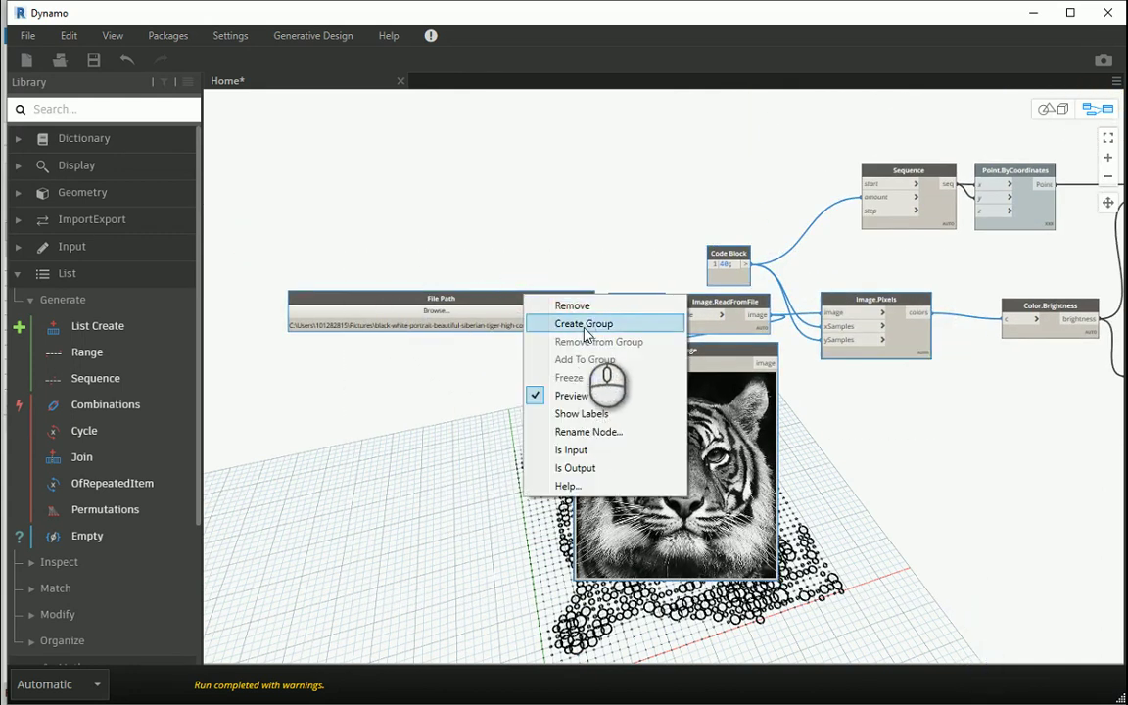
{"action": "left_click", "coordinate": [583, 323]}
{"action": "scroll", "coordinate": [847, 287], "scroll_direction": "up", "scroll_amount": 2}
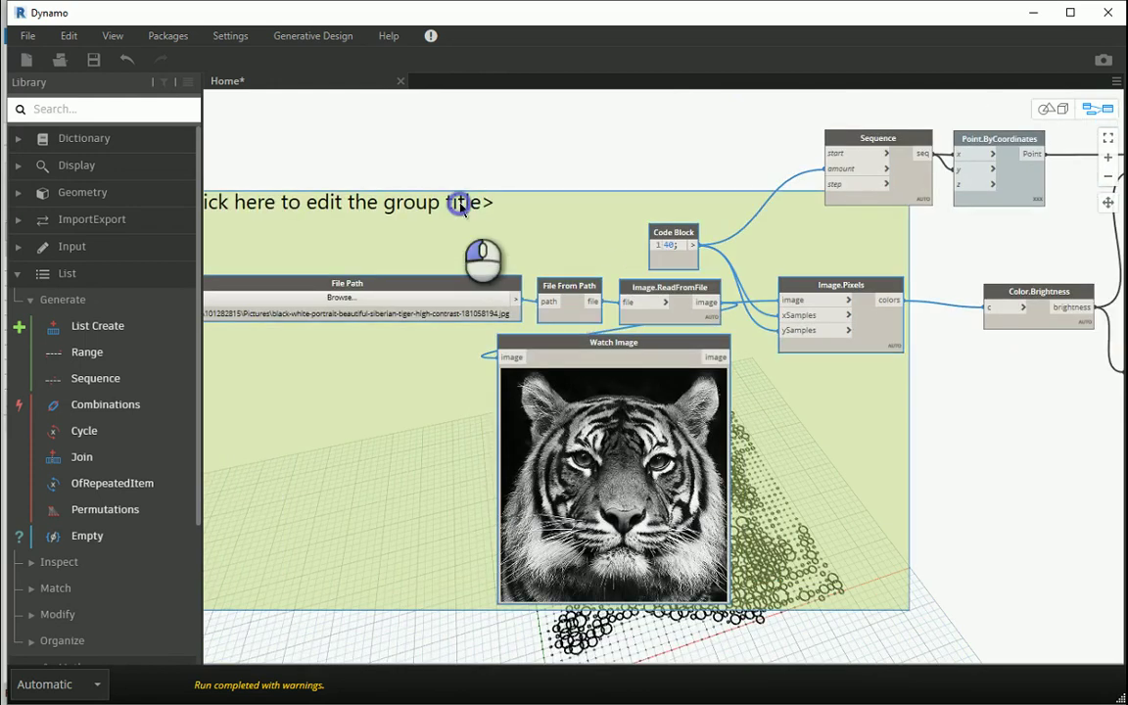
{"action": "double_click", "coordinate": [458, 201]}
{"action": "key", "text": "BackSpace"}
{"action": "type", "text": "Read"}
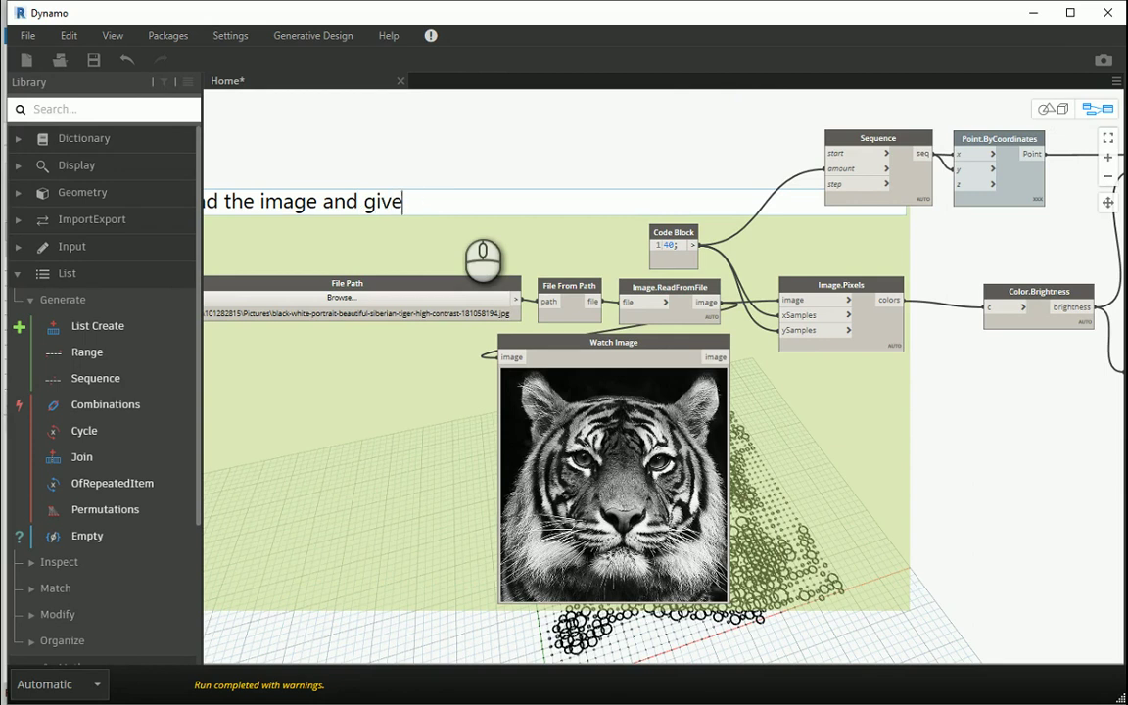
{"action": "left_click", "coordinate": [498, 119]}
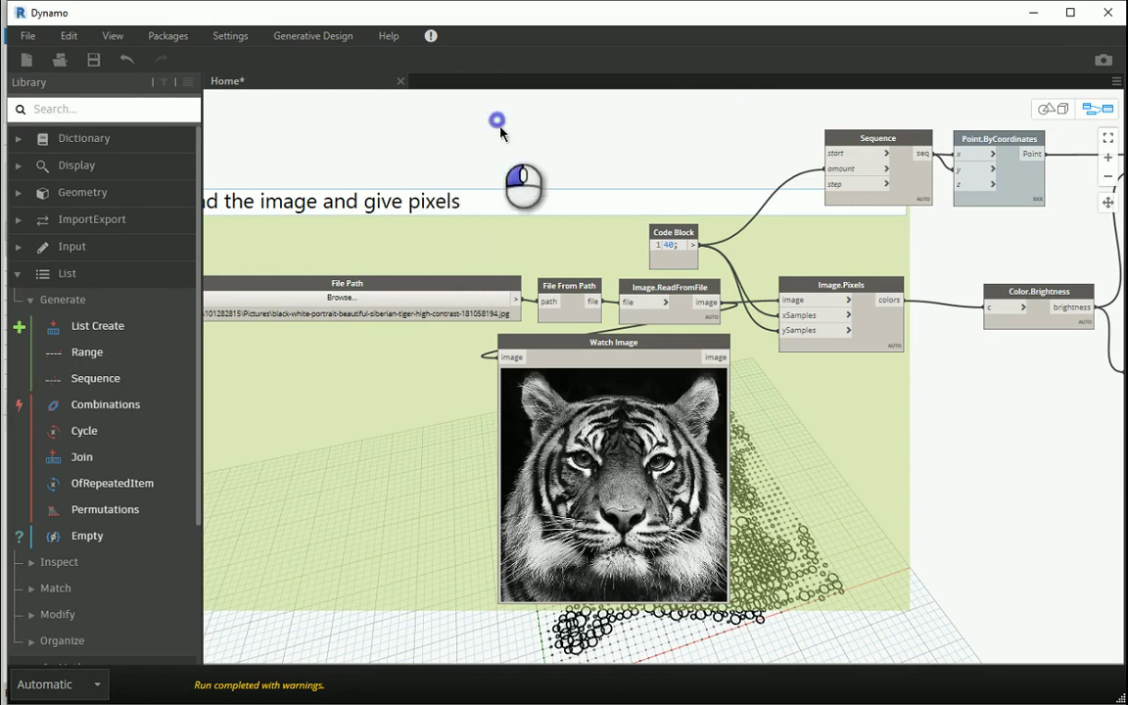
Move the image-reading group right and down below the Sequence node, and lower Color.Brightness beside Image.Pixels.
{"action": "left_click_drag", "start_coordinate": [485, 235], "coordinate": [574, 260]}
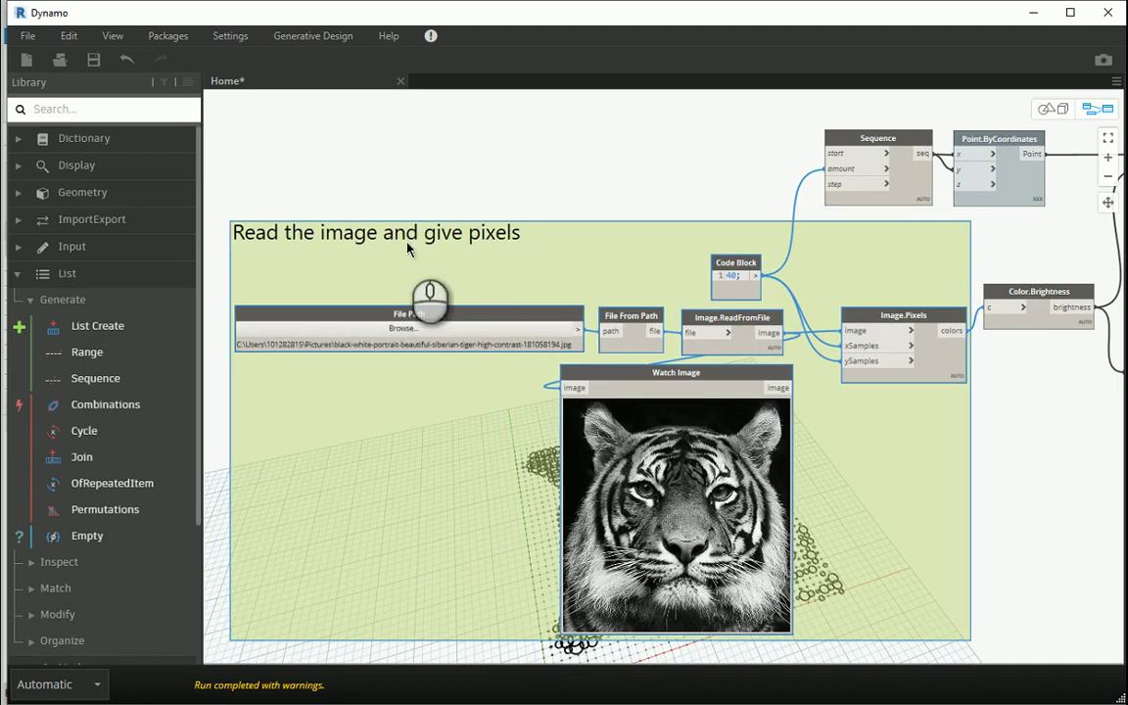
{"action": "middle_click_drag", "start_coordinate": [993, 329], "coordinate": [424, 324]}
{"action": "scroll", "coordinate": [644, 345], "scroll_direction": "up", "scroll_amount": 3}
{"action": "left_click_drag", "start_coordinate": [538, 240], "coordinate": [574, 305]}
{"action": "scroll", "coordinate": [574, 305], "scroll_direction": "down", "scroll_amount": 2}
Group Sequence and Point.ByCoordinates under the title "Grid of Points" and shift the group left above Image.Pixels.
{"action": "middle_click_drag", "start_coordinate": [547, 265], "coordinate": [710, 456]}
{"action": "scroll", "coordinate": [632, 292], "scroll_direction": "up", "scroll_amount": 4}
{"action": "left_click_drag", "start_coordinate": [629, 204], "coordinate": [427, 277]}
{"action": "right_click", "coordinate": [606, 266]}
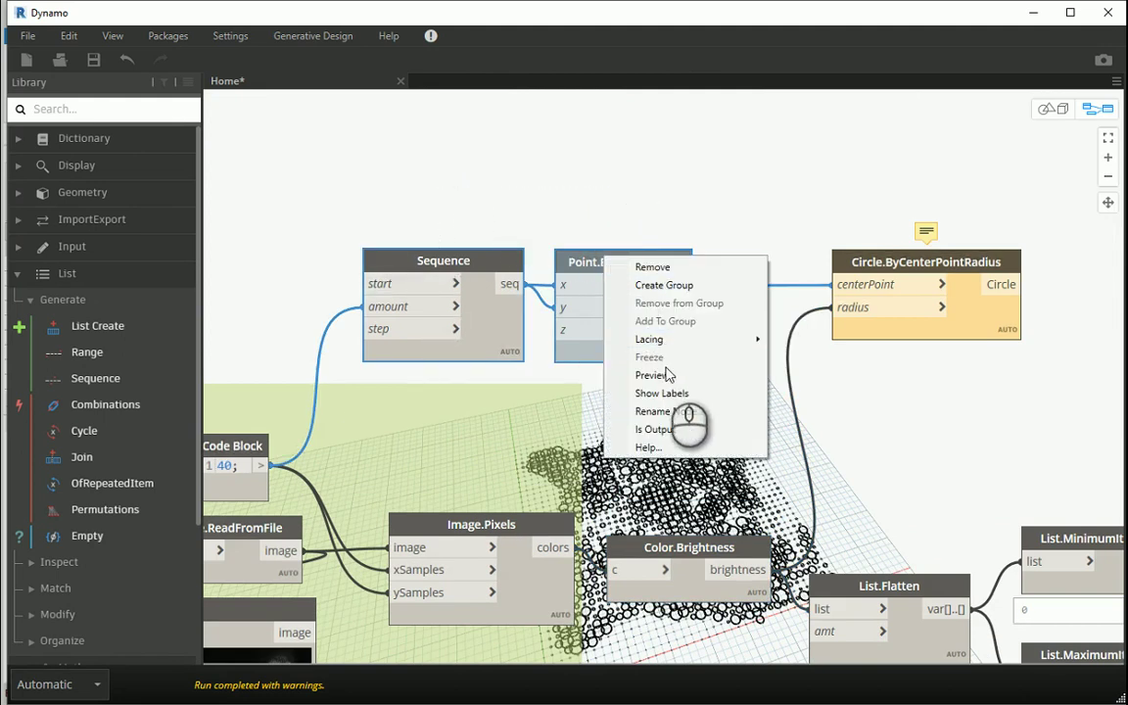
{"action": "left_click", "coordinate": [671, 285]}
{"action": "double_click", "coordinate": [467, 185]}
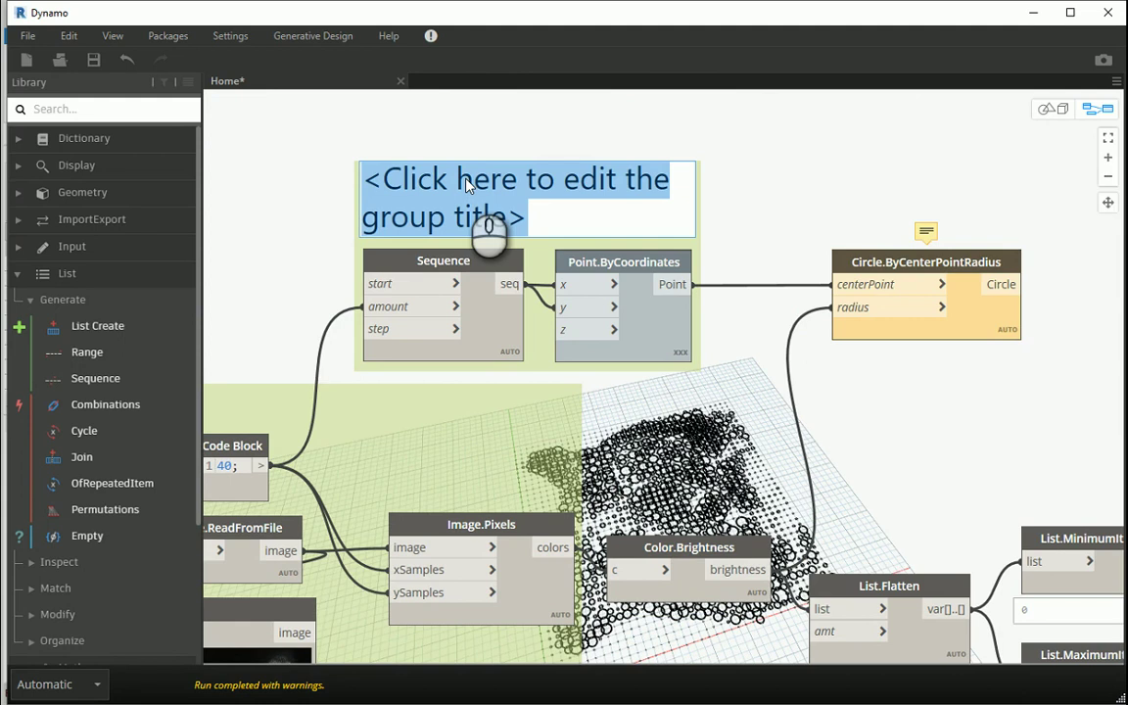
{"action": "type", "text": "Grid of Points"}
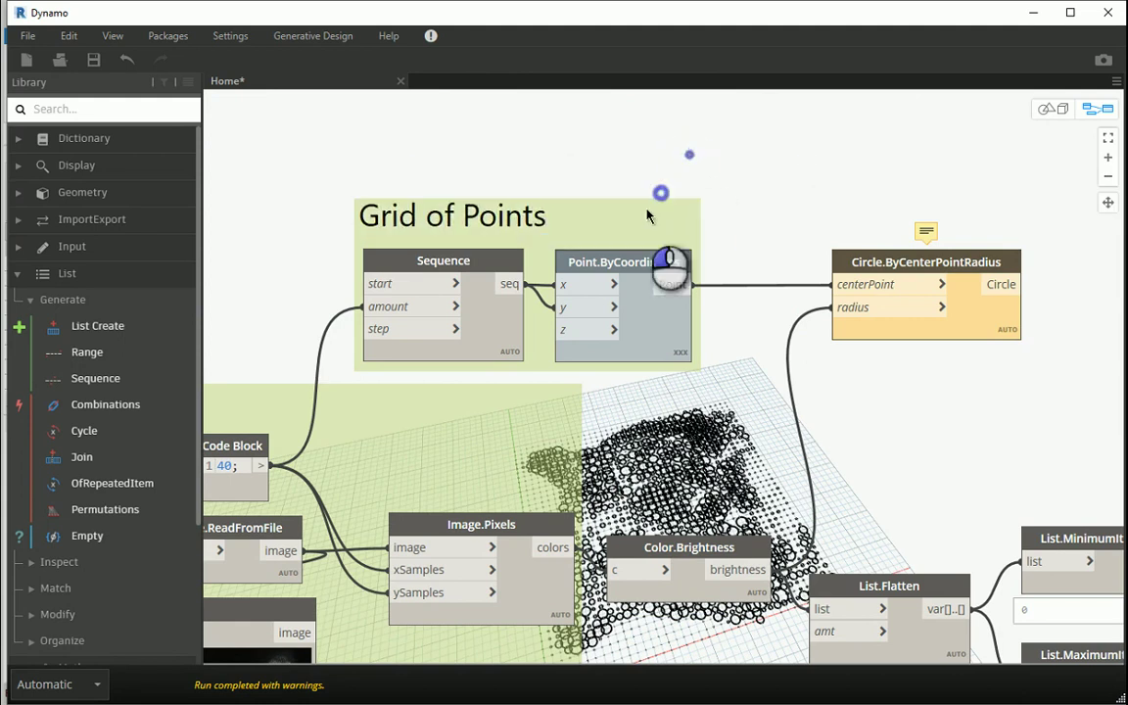
{"action": "left_click_drag", "start_coordinate": [637, 216], "coordinate": [522, 221]}
Recolor the image-reading group light orange and nudge the two groups slightly further apart.
{"action": "scroll", "coordinate": [549, 211], "scroll_direction": "down", "scroll_amount": 5}
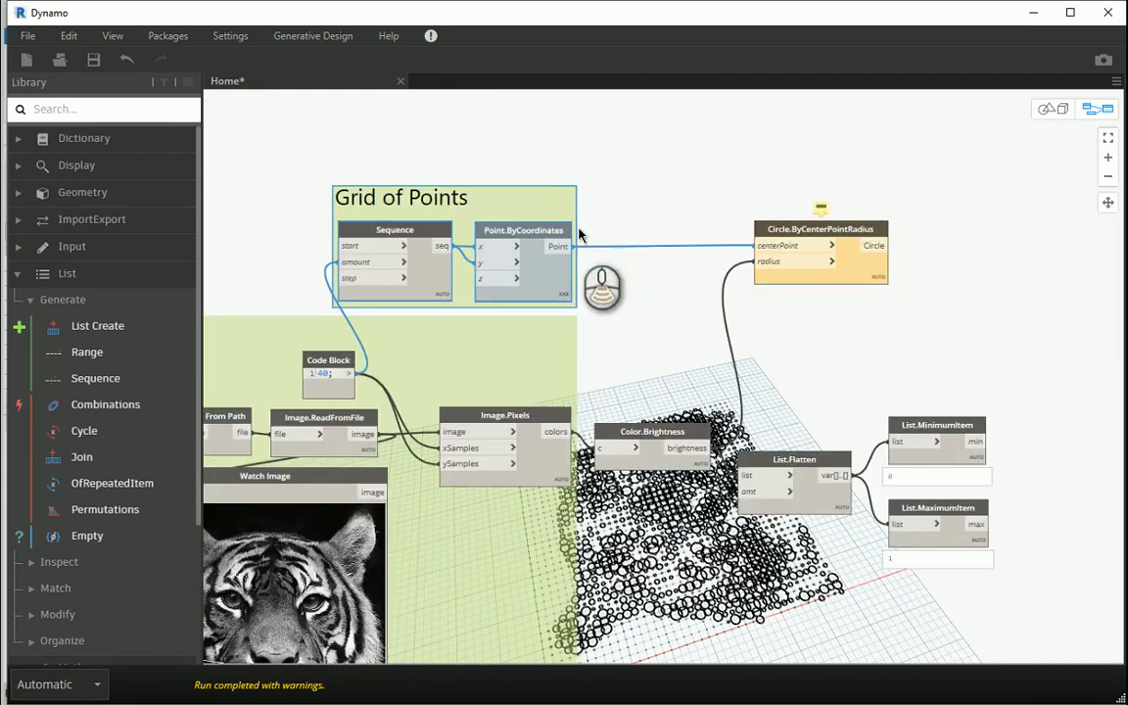
{"action": "scroll", "coordinate": [580, 272], "scroll_direction": "up", "scroll_amount": 3}
{"action": "right_click", "coordinate": [579, 296]}
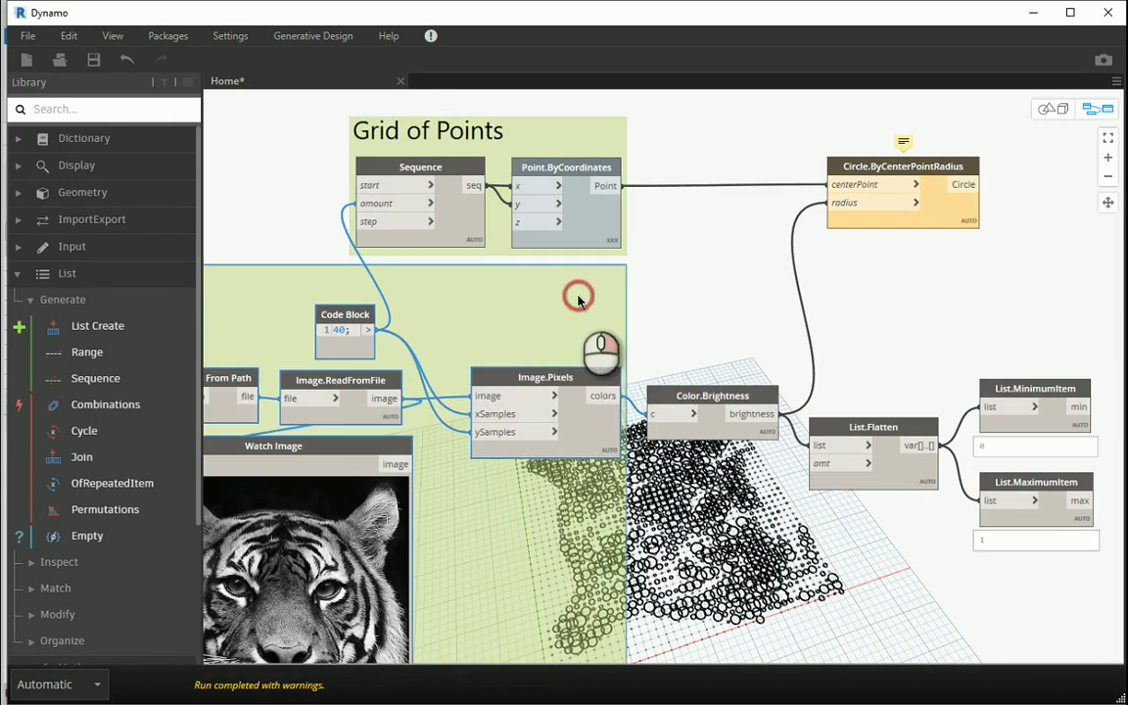
{"action": "left_click", "coordinate": [651, 386]}
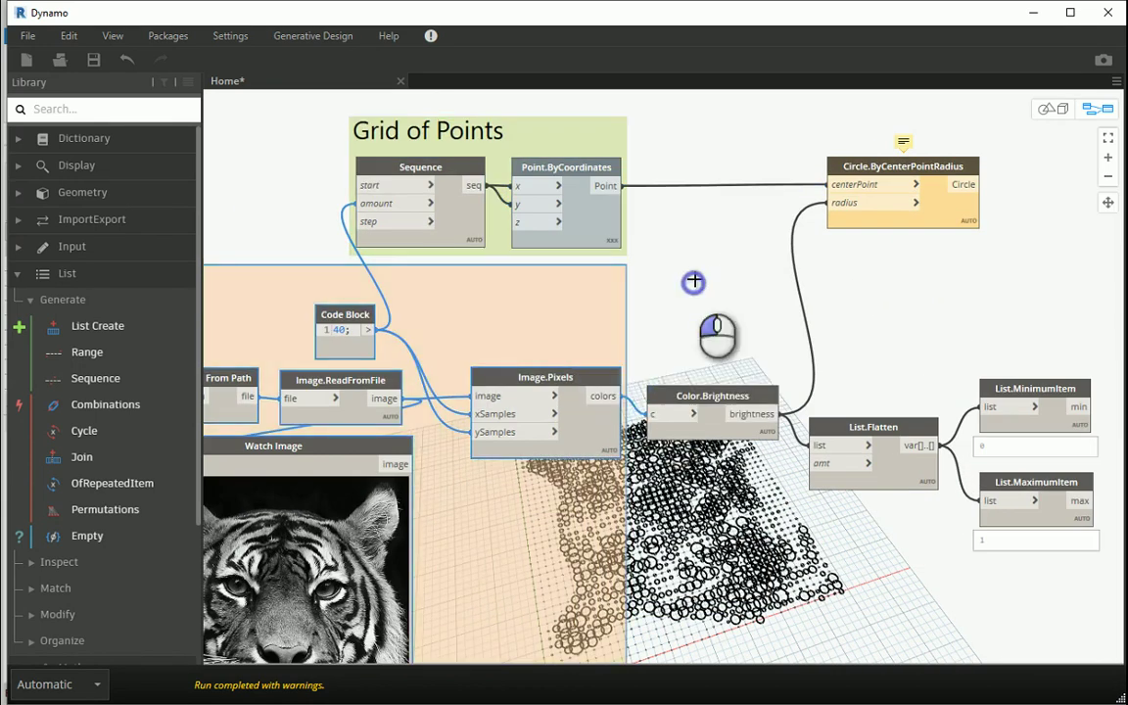
{"action": "left_click", "coordinate": [571, 138]}
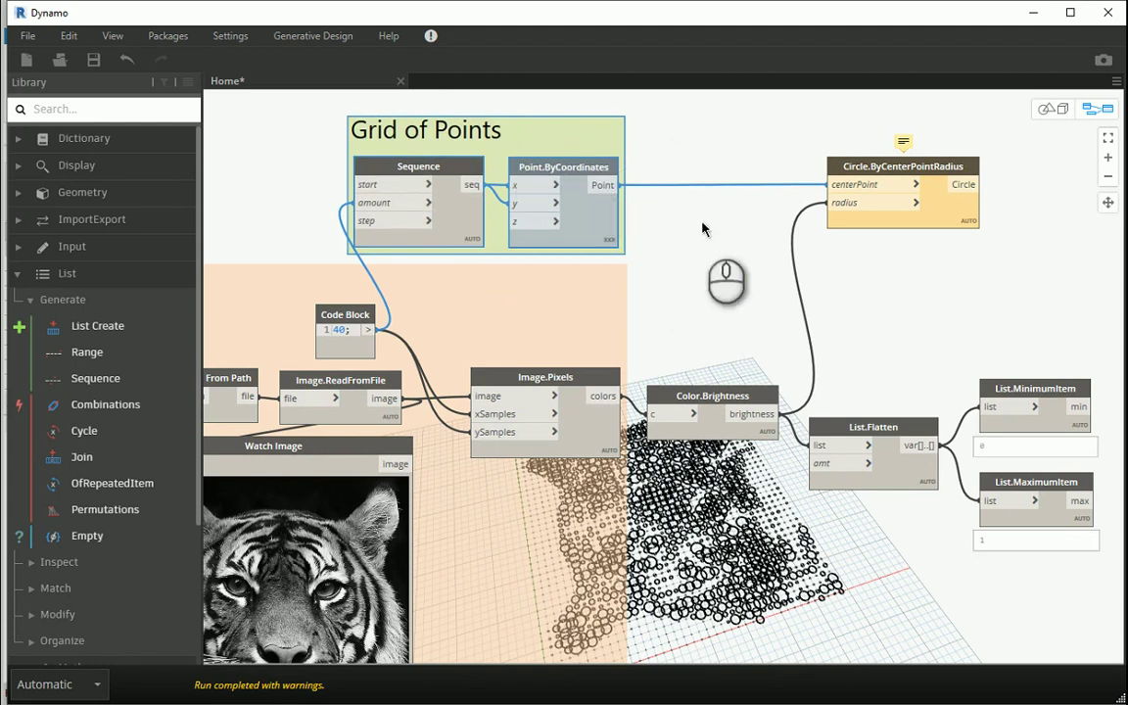
{"action": "left_click_drag", "start_coordinate": [542, 323], "coordinate": [549, 336]}
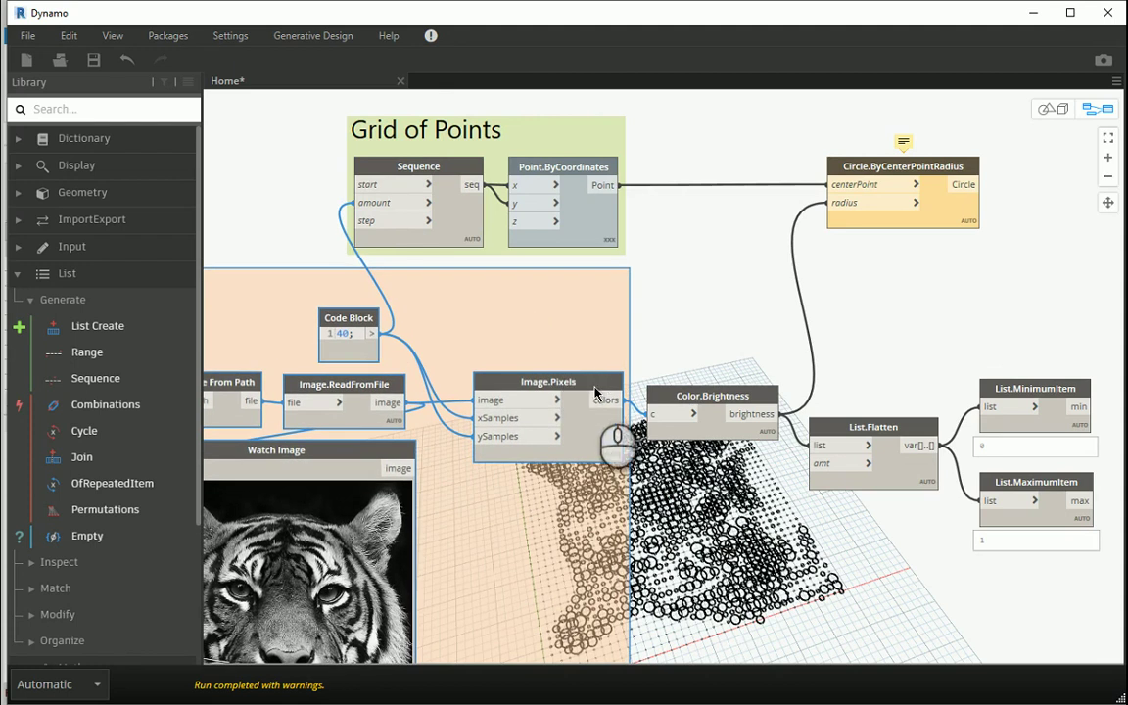
Examine the Image.Pixels colors output and review the brightness branch through List.Flatten to the minimum and maximum nodes.
{"action": "mouse_move", "coordinate": [607, 478]}
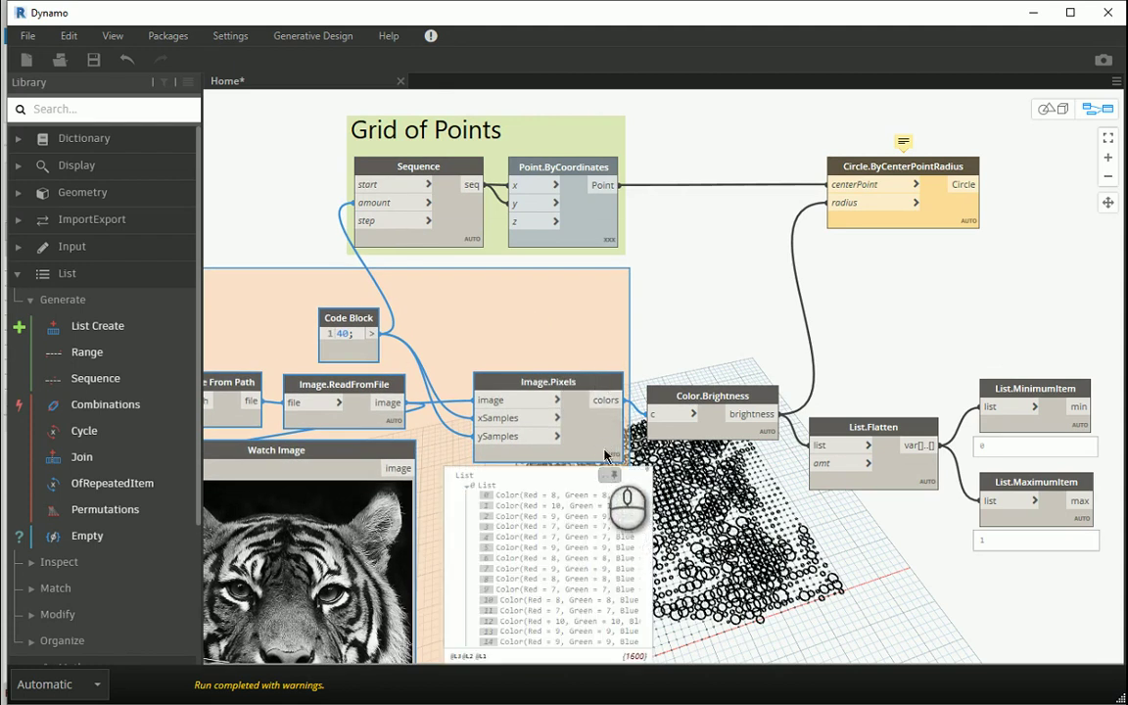
{"action": "scroll", "coordinate": [691, 294], "scroll_direction": "down", "scroll_amount": 5}
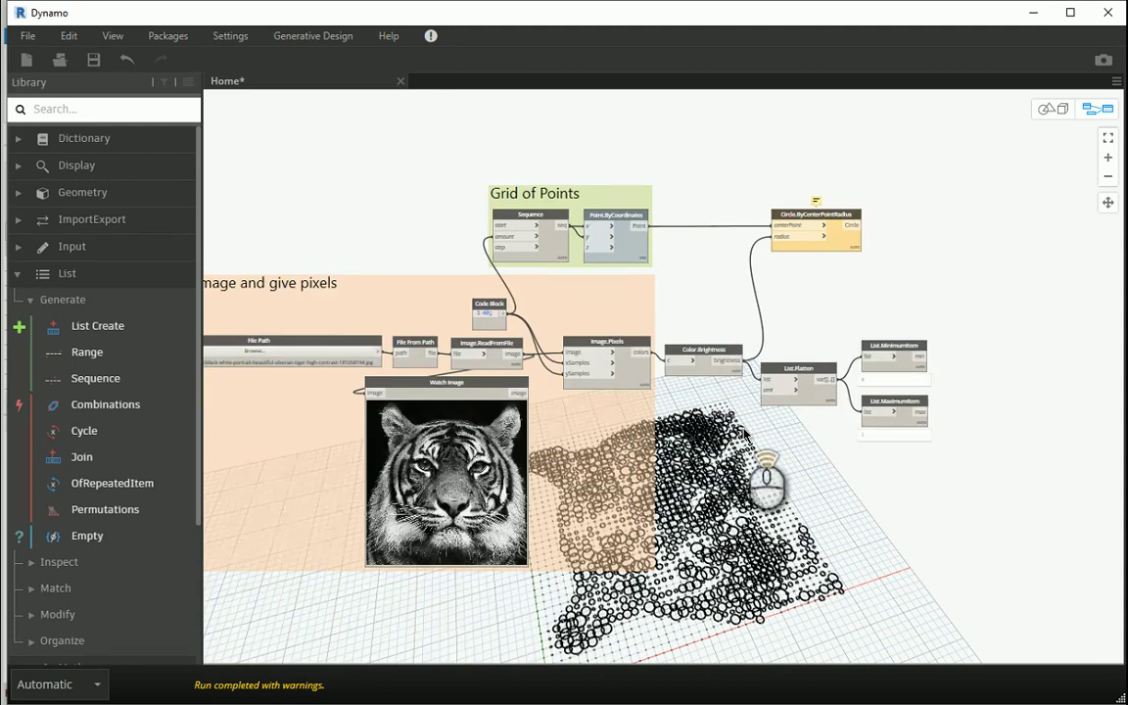
{"action": "scroll", "coordinate": [745, 434], "scroll_direction": "up", "scroll_amount": 4}
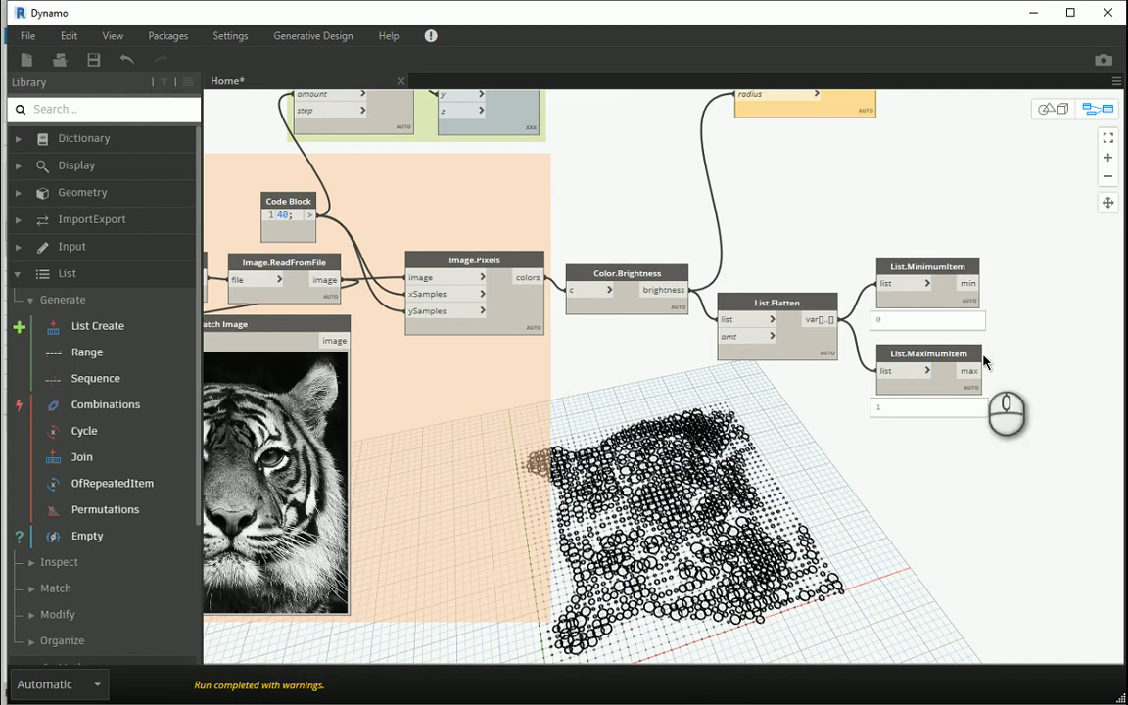
{"action": "scroll", "coordinate": [663, 322], "scroll_direction": "down", "scroll_amount": 3}
{"action": "scroll", "coordinate": [463, 169], "scroll_direction": "up", "scroll_amount": 3}
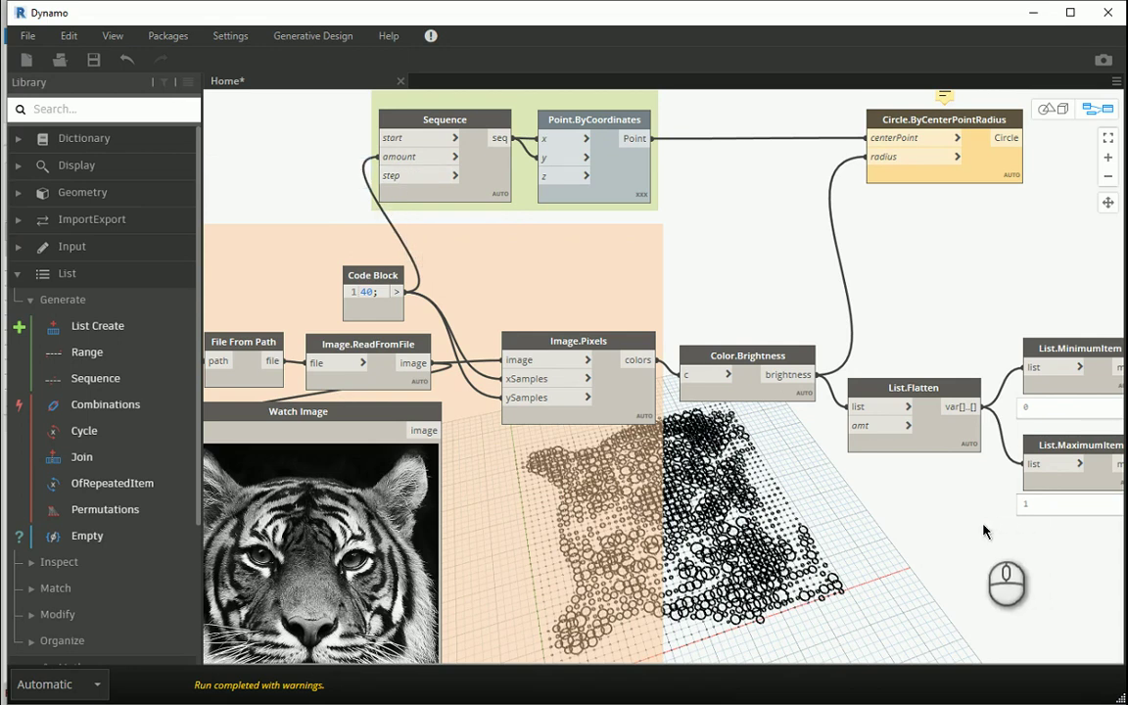
{"action": "middle_click_drag", "start_coordinate": [984, 531], "coordinate": [937, 472]}
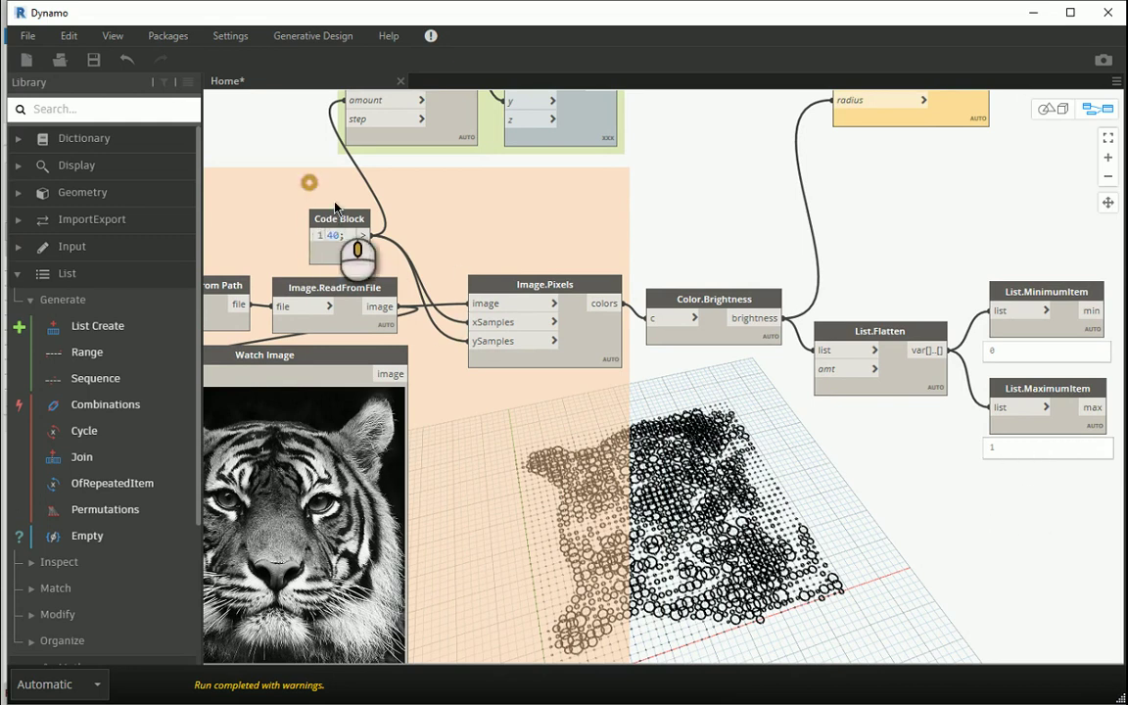
Add a Code Block with the value 2, connect it to Sequence's step input, and check the circle spacing in 3D.
{"action": "middle_click_drag", "start_coordinate": [335, 208], "coordinate": [323, 206]}
{"action": "double_click", "coordinate": [295, 165]}
{"action": "type", "text": "2"}
{"action": "left_click", "coordinate": [298, 117]}
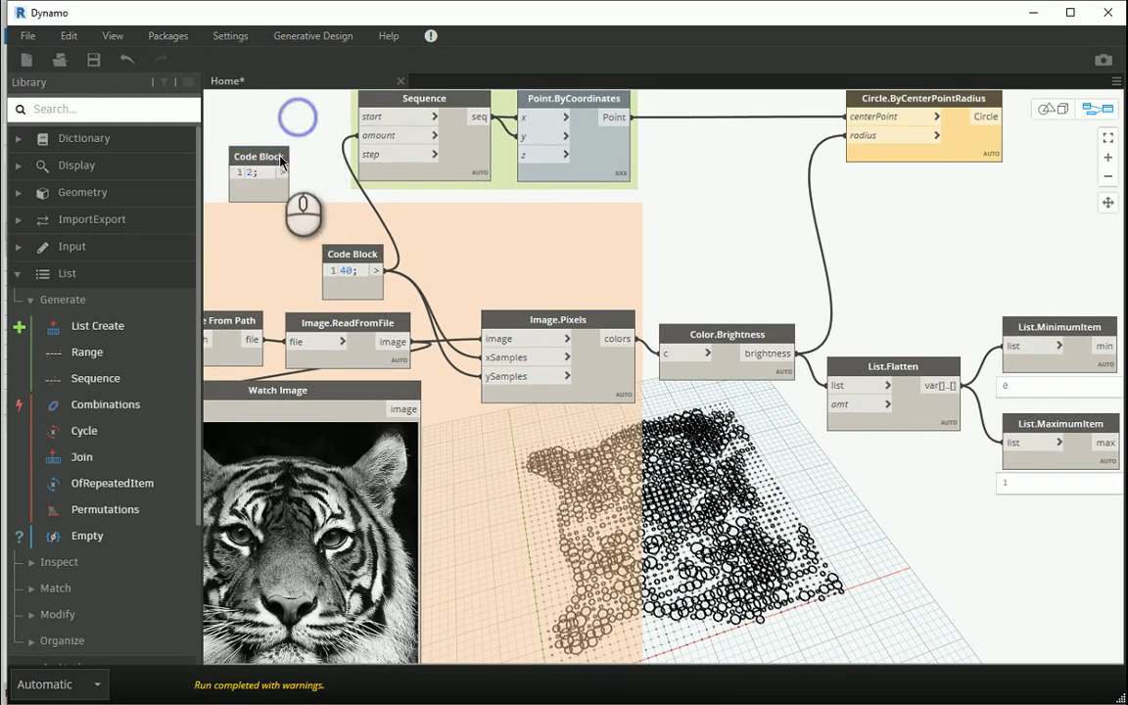
{"action": "left_click_drag", "start_coordinate": [284, 174], "coordinate": [357, 154]}
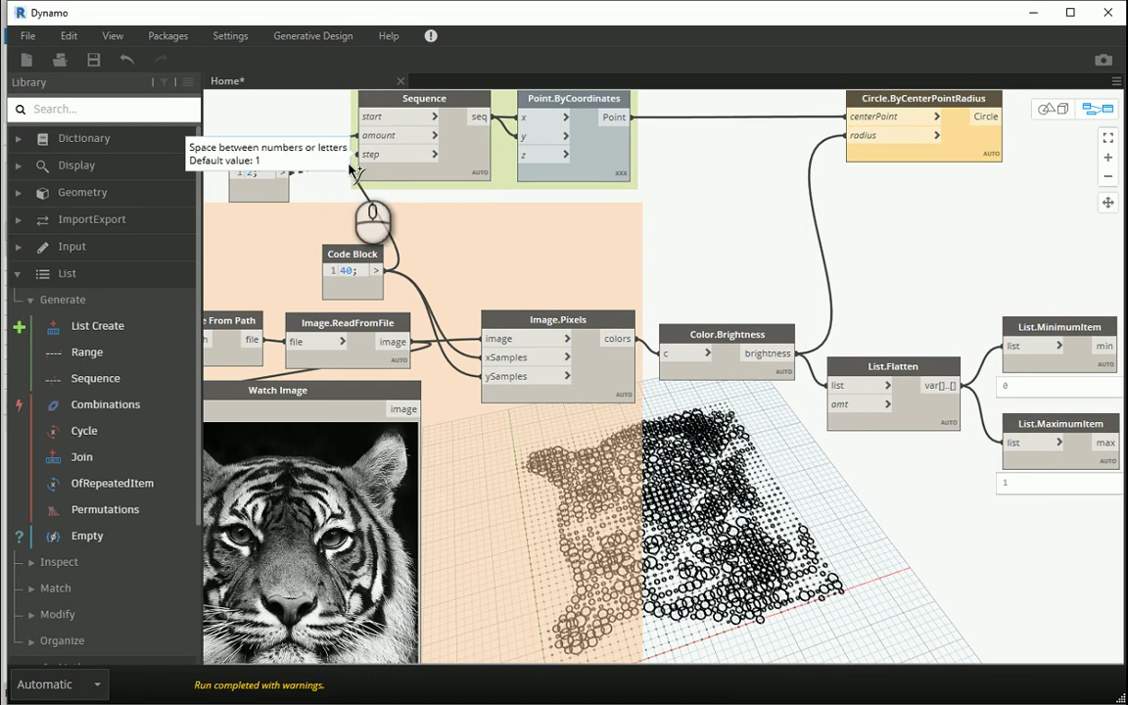
{"action": "left_click", "coordinate": [1042, 109]}
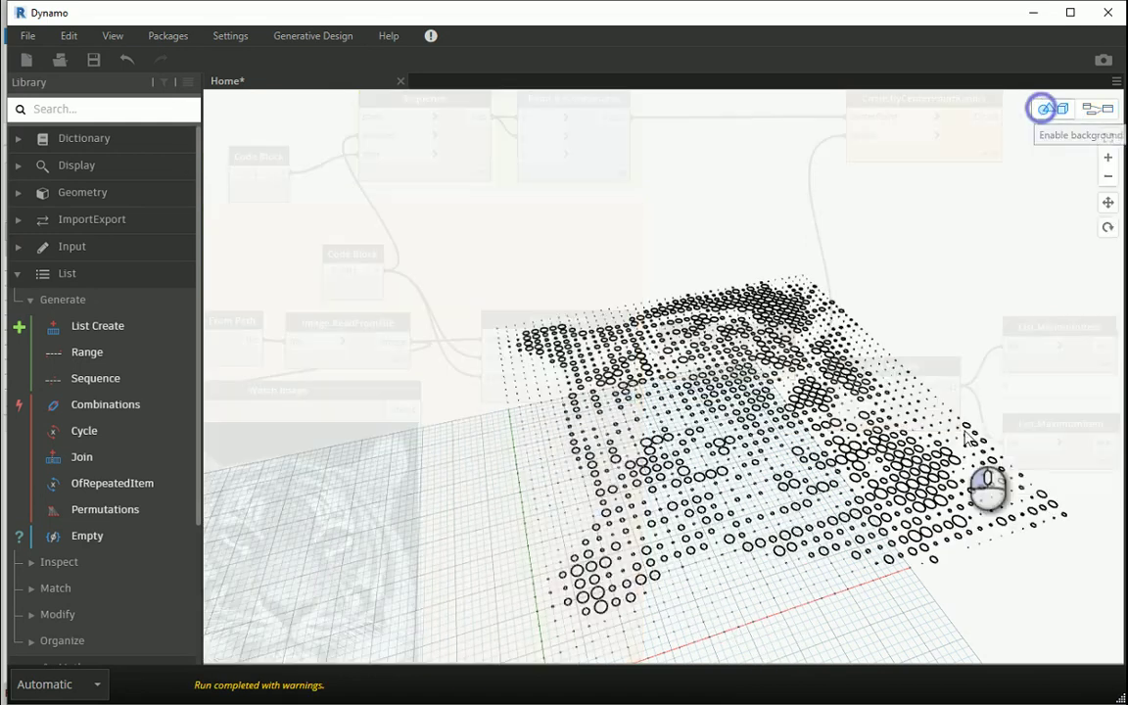
{"action": "scroll", "coordinate": [907, 531], "scroll_direction": "down", "scroll_amount": 4}
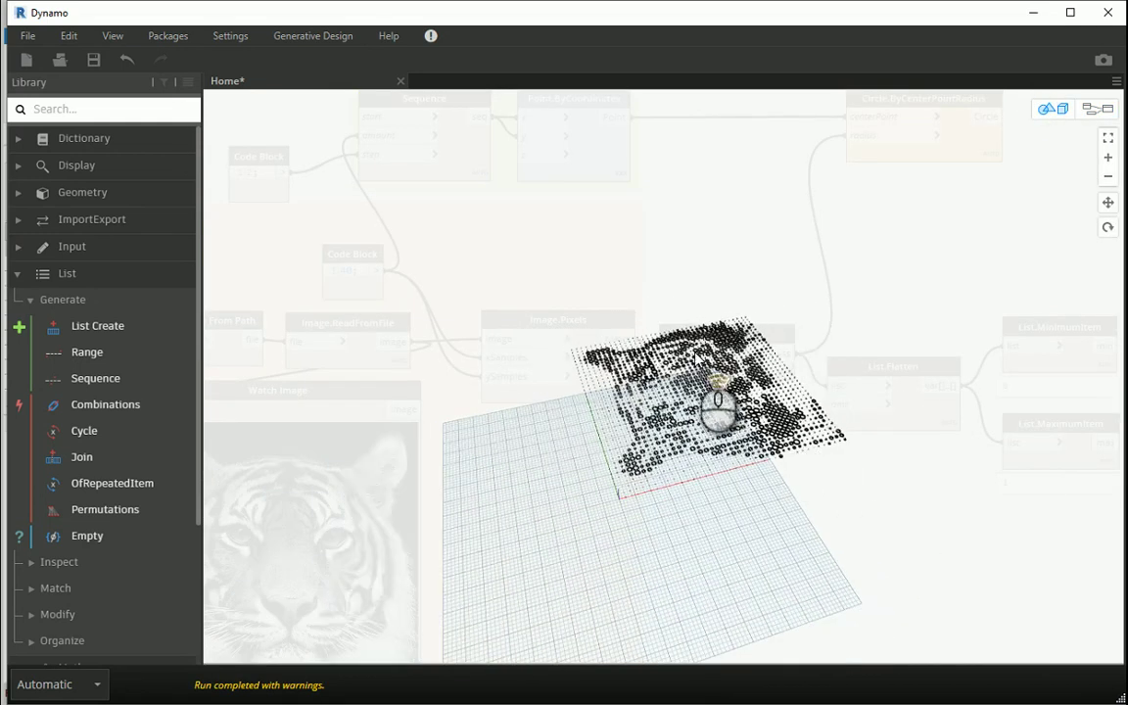
Delete the Code Block with the value 2 that feeds Sequence's step input.
{"action": "scroll", "coordinate": [733, 433], "scroll_direction": "up", "scroll_amount": 5}
{"action": "left_click", "coordinate": [1099, 109]}
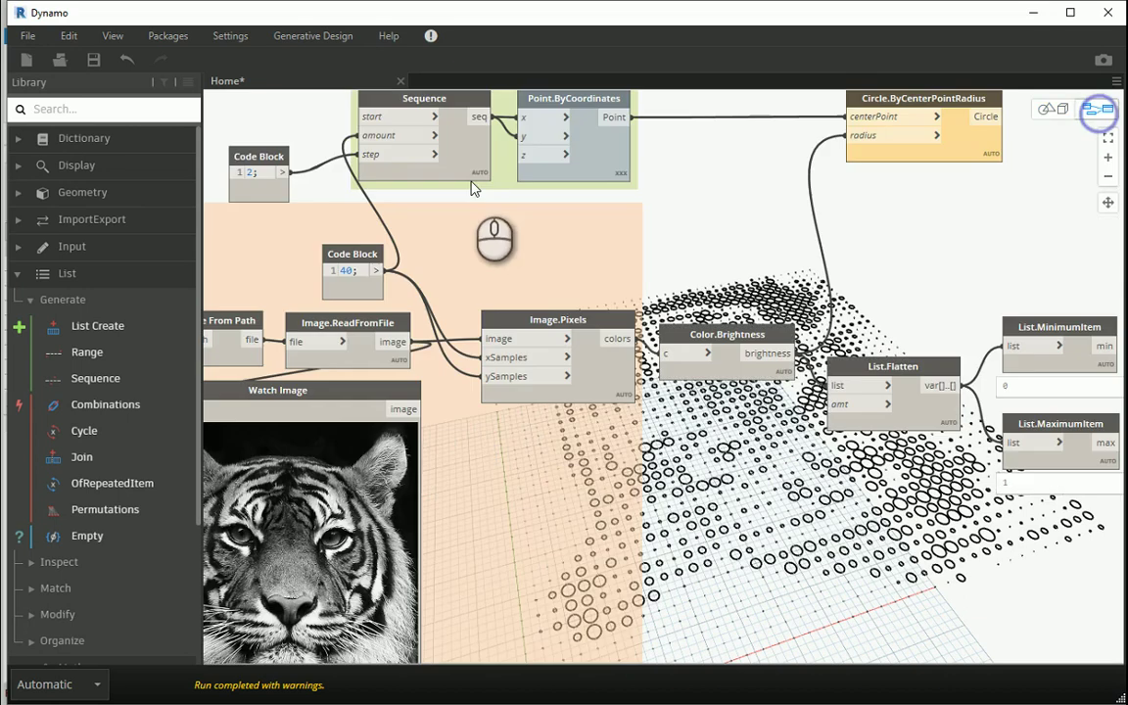
{"action": "left_click", "coordinate": [260, 159]}
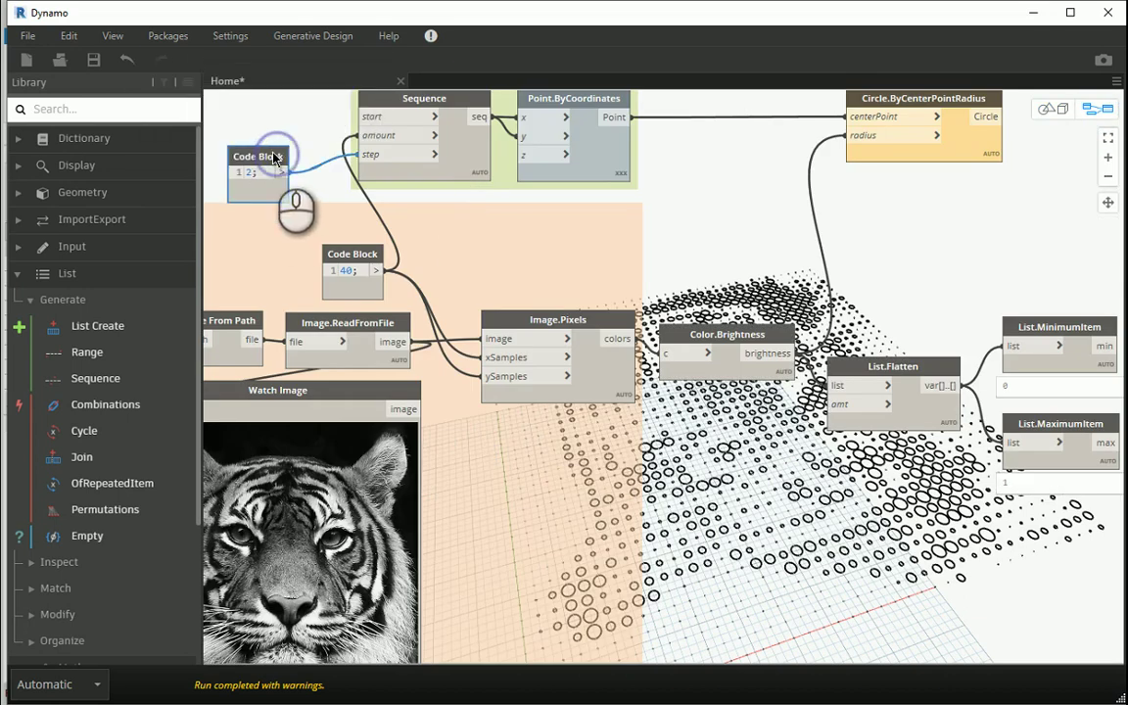
{"action": "key", "text": "Delete"}
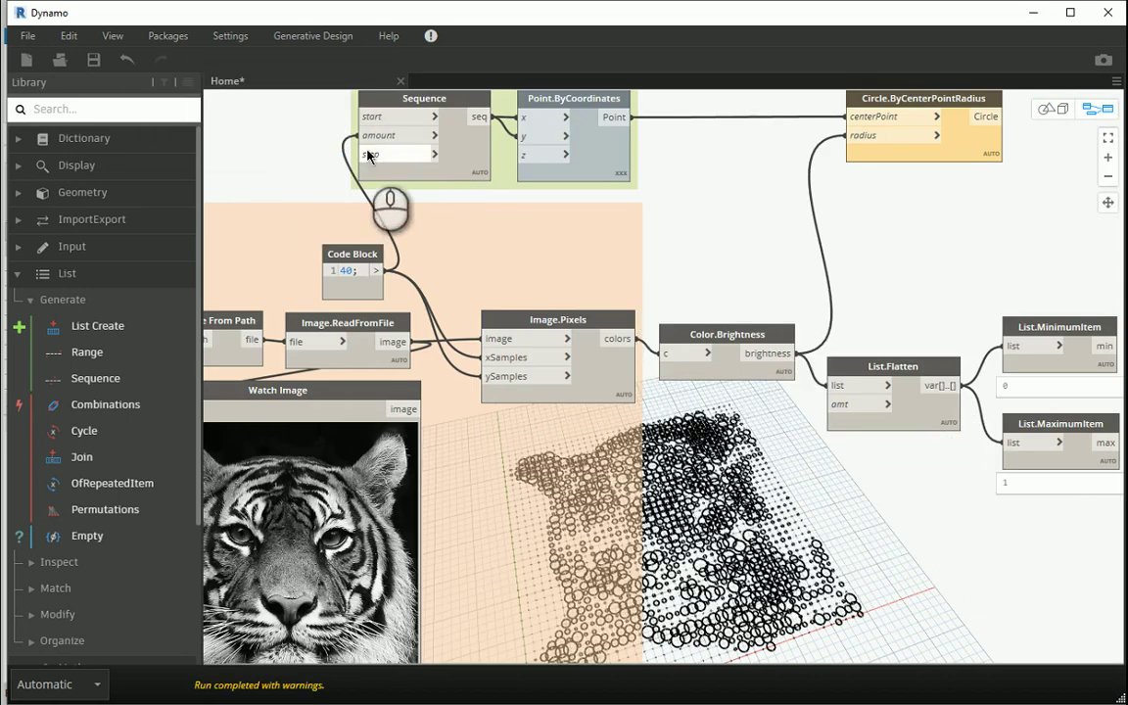
{"action": "mouse_move", "coordinate": [369, 156]}
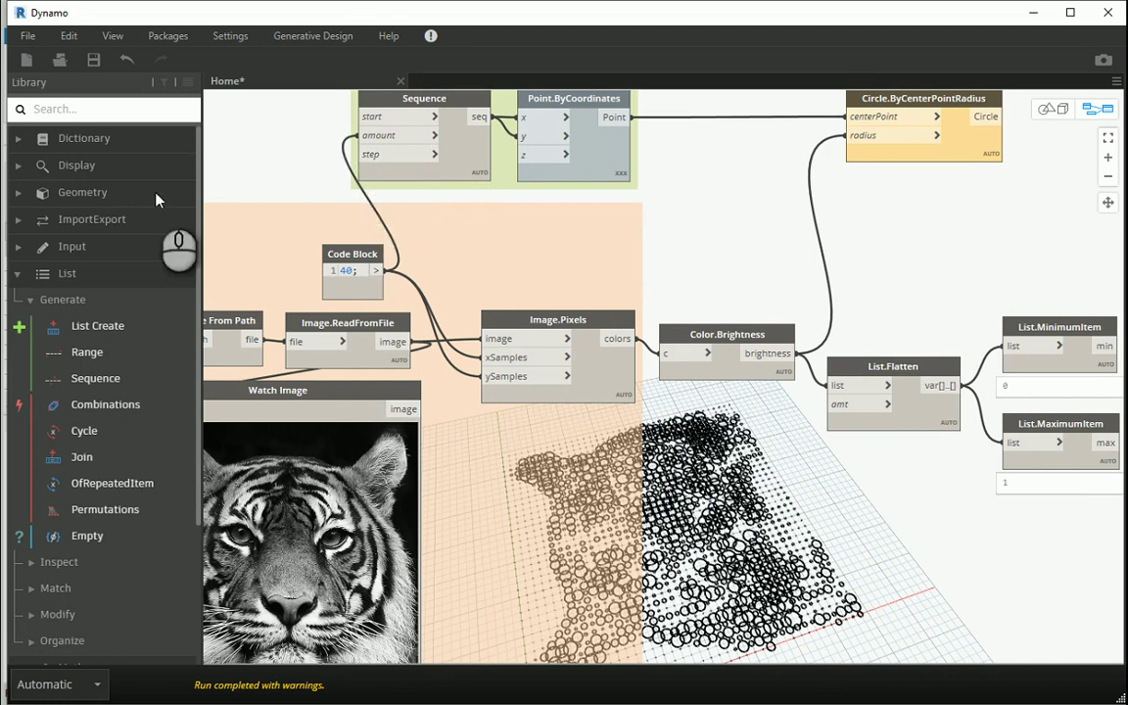
Move List.Flatten, List.MinimumItem and List.MaximumItem together downward to free space beside Color.Brightness.
{"action": "middle_click_drag", "start_coordinate": [914, 453], "coordinate": [643, 485]}
{"action": "left_click_drag", "start_coordinate": [882, 252], "coordinate": [615, 501]}
{"action": "left_click_drag", "start_coordinate": [759, 323], "coordinate": [774, 401]}
{"action": "left_click", "coordinate": [706, 327]}
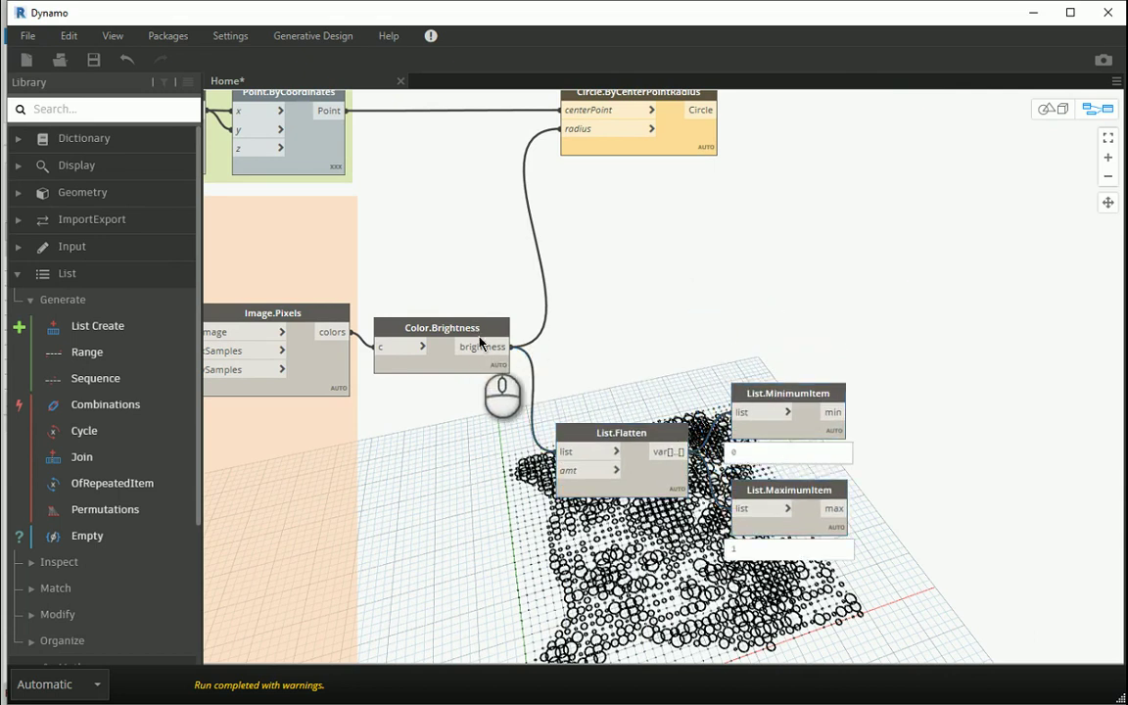
Add a Code Block containing a*0.5 and place it just right of Color.Brightness.
{"action": "double_click", "coordinate": [595, 307]}
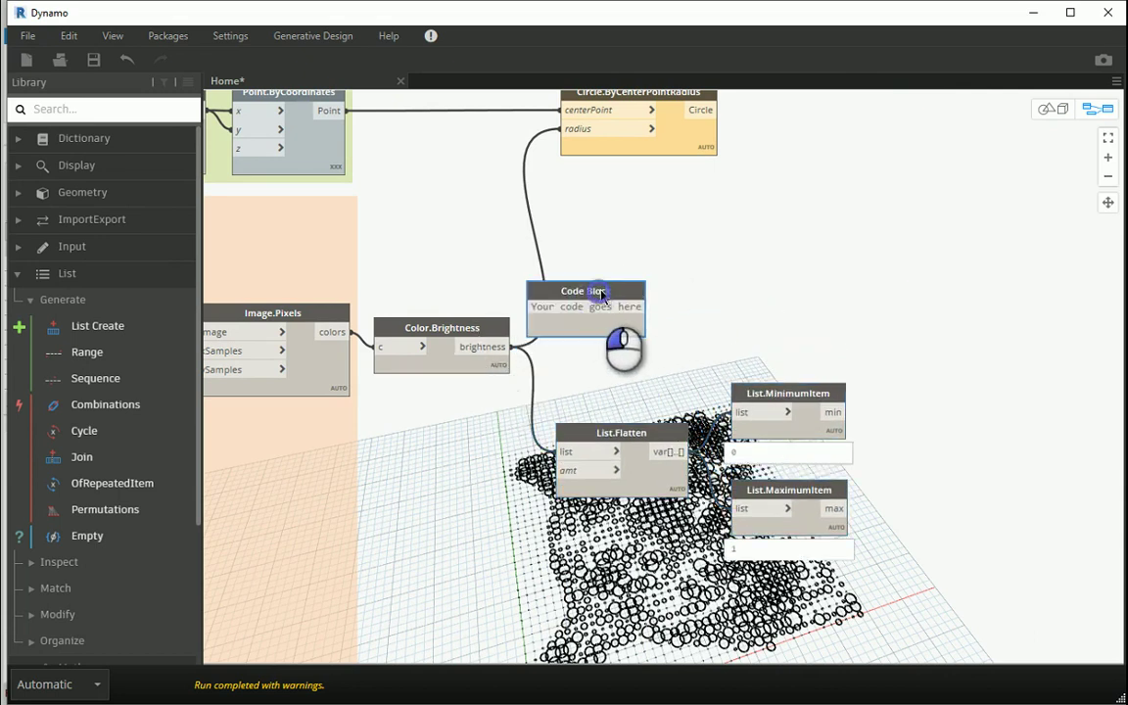
{"action": "left_click_drag", "start_coordinate": [600, 297], "coordinate": [652, 301]}
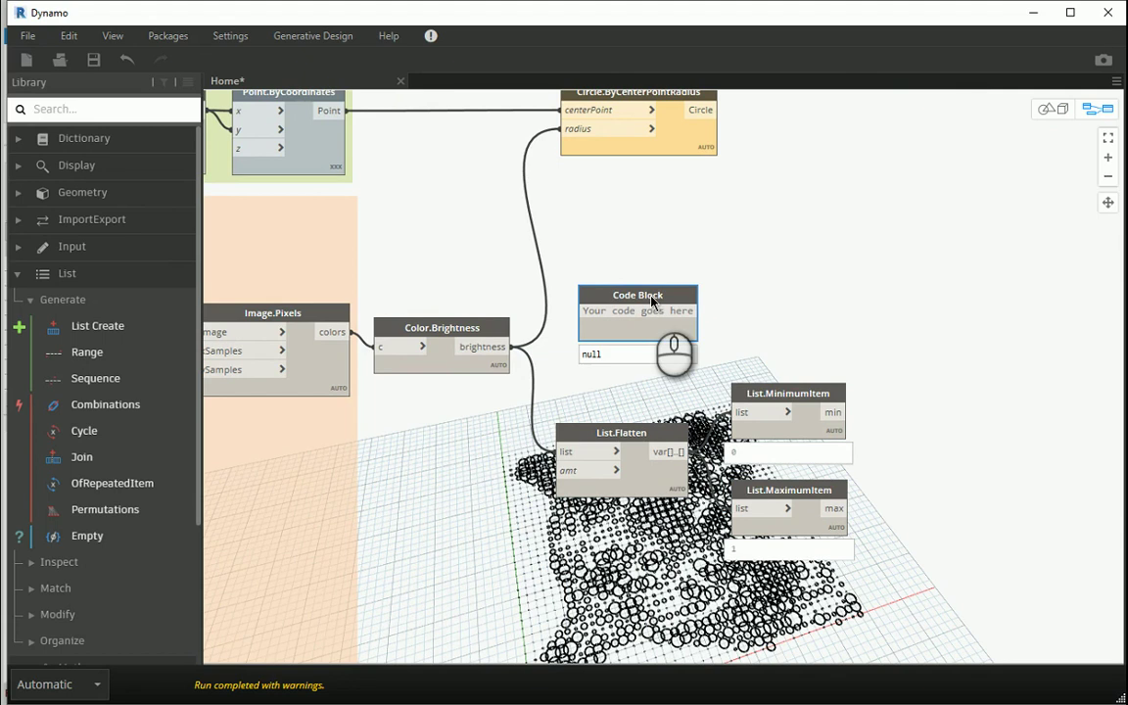
{"action": "left_click", "coordinate": [648, 312]}
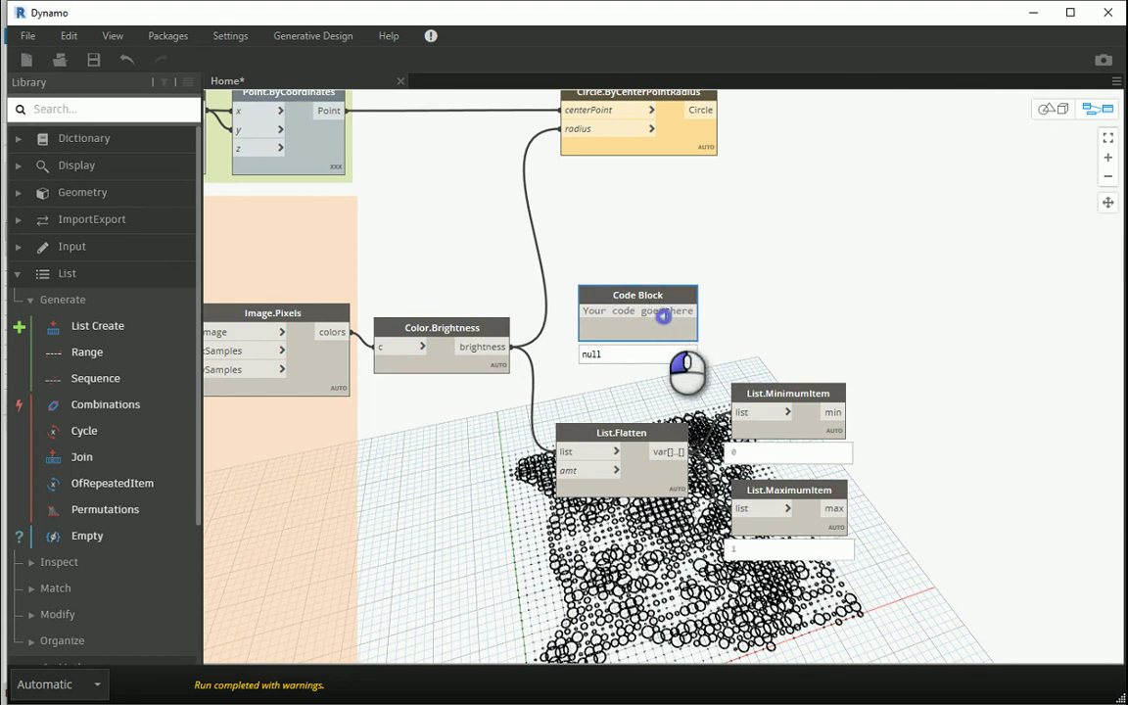
{"action": "type", "text": "a*0.5"}
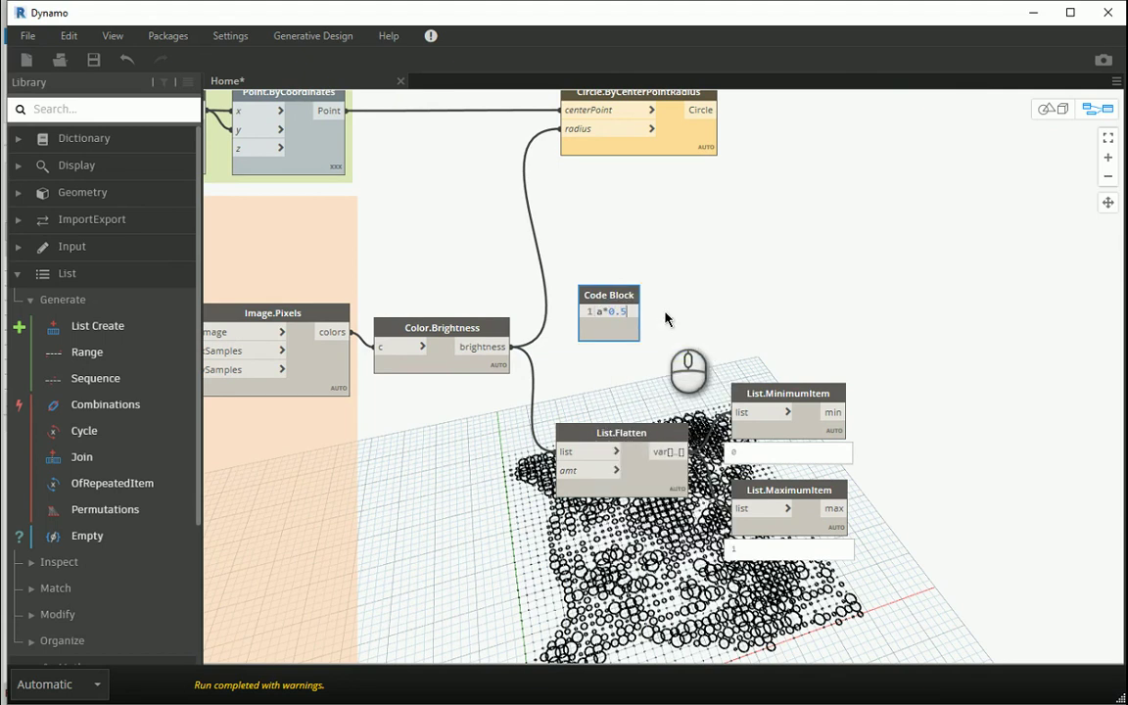
{"action": "left_click", "coordinate": [665, 313]}
{"action": "left_click_drag", "start_coordinate": [653, 290], "coordinate": [631, 319]}
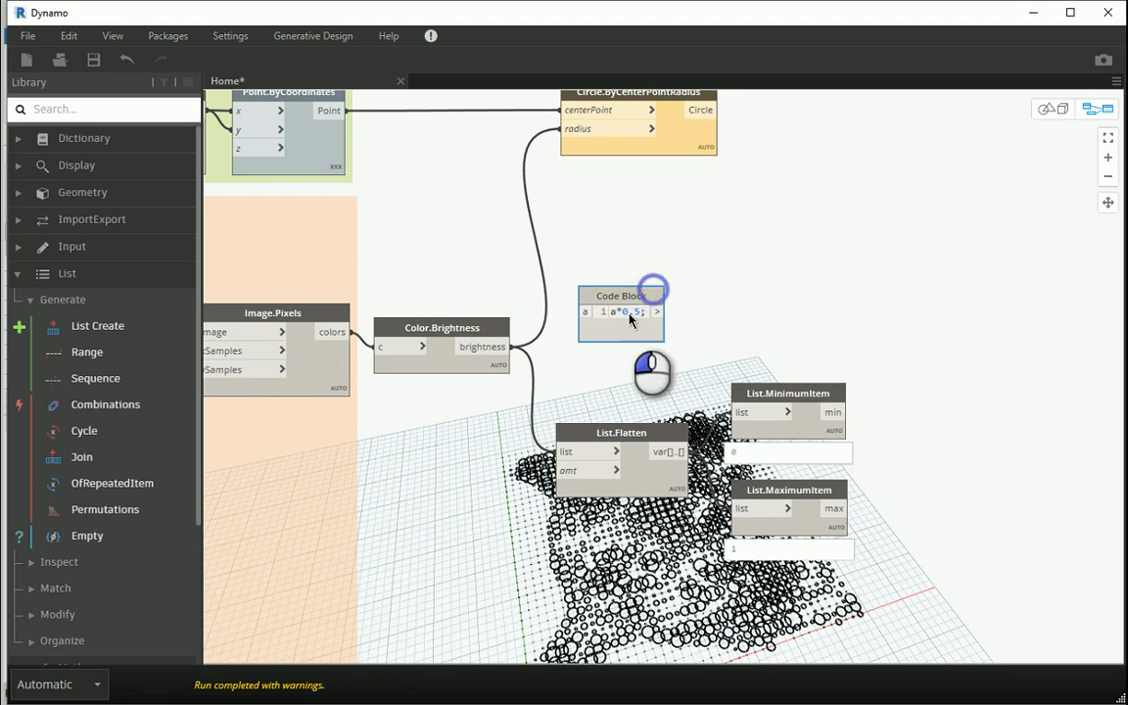
Connect Color.Brightness to the a*0.5 block's input and route its output to the circle radius and List.Flatten's list input.
{"action": "left_click", "coordinate": [506, 345]}
{"action": "left_click", "coordinate": [563, 342]}
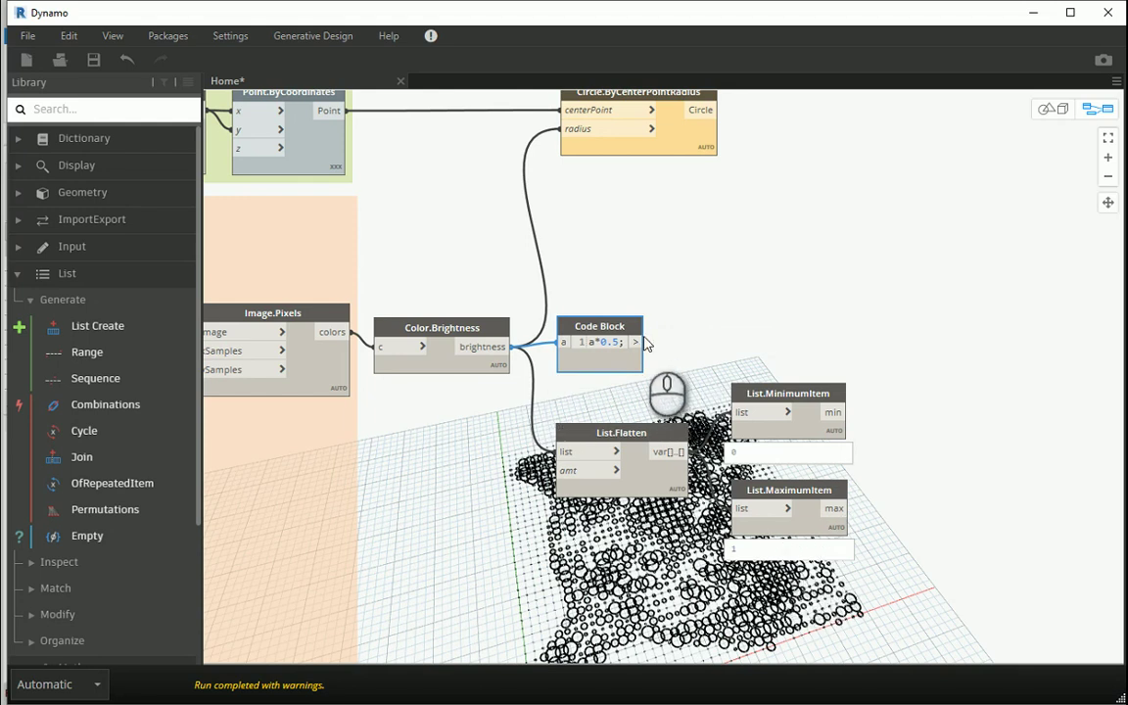
{"action": "left_click_drag", "start_coordinate": [636, 342], "coordinate": [568, 128]}
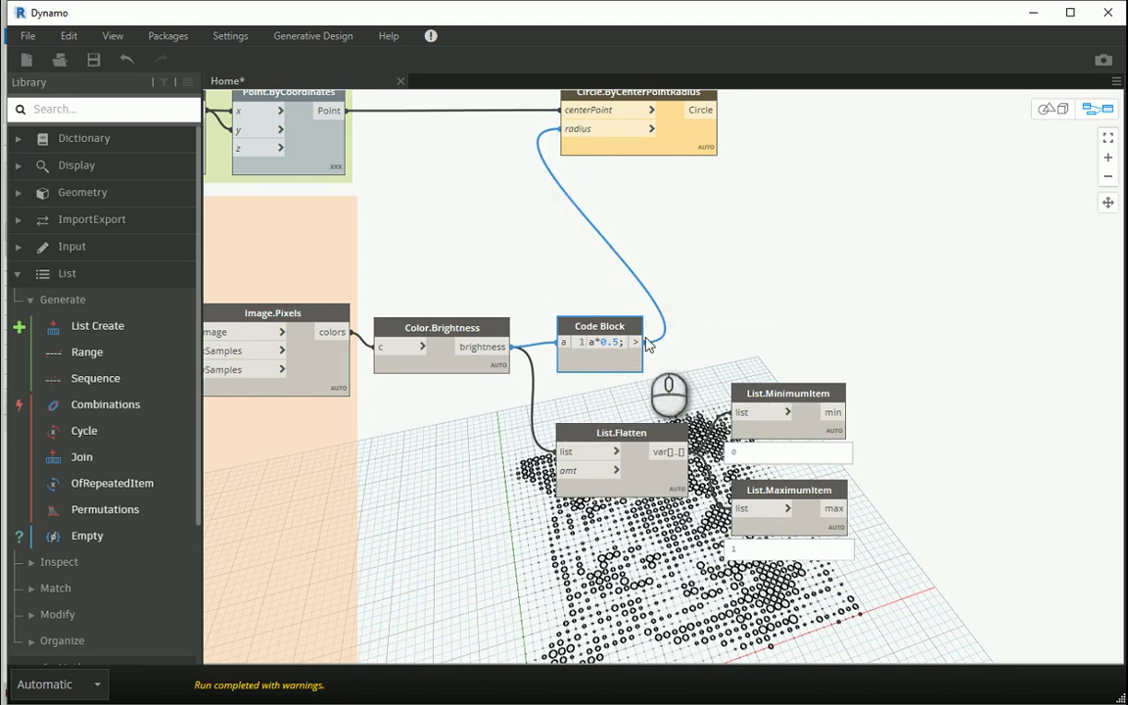
{"action": "left_click_drag", "start_coordinate": [638, 342], "coordinate": [563, 451]}
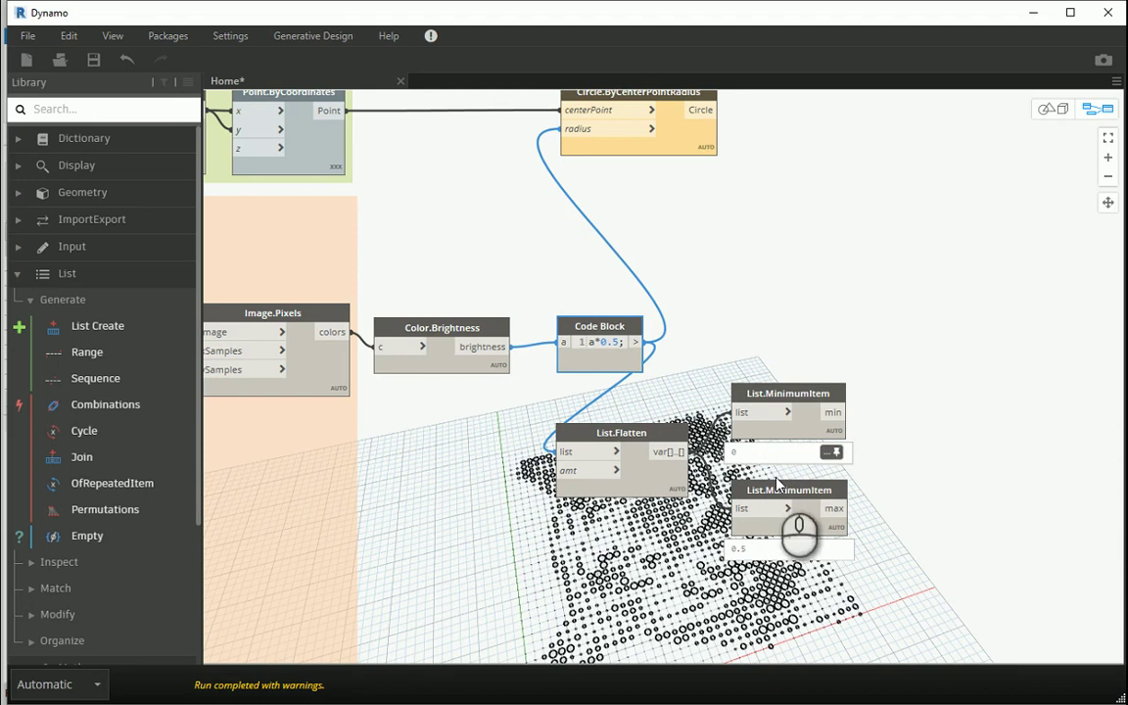
Examine the rescaled circles in 3D, checking up close whether neighbouring circles overlap.
{"action": "left_click", "coordinate": [1045, 110]}
{"action": "middle_click_drag", "start_coordinate": [825, 491], "coordinate": [826, 421]}
{"action": "scroll", "coordinate": [801, 568], "scroll_direction": "up", "scroll_amount": 2}
{"action": "right_click_drag", "start_coordinate": [806, 550], "coordinate": [783, 531]}
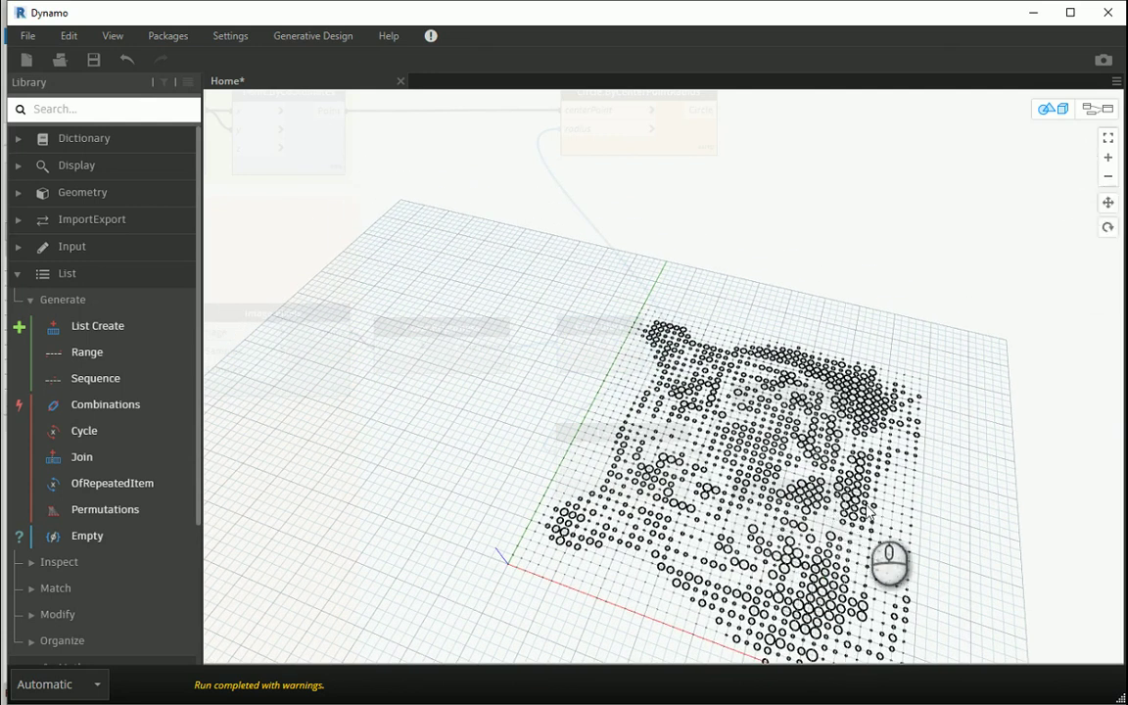
{"action": "scroll", "coordinate": [876, 527], "scroll_direction": "up", "scroll_amount": 3}
{"action": "middle_click_drag", "start_coordinate": [916, 538], "coordinate": [723, 407]}
{"action": "scroll", "coordinate": [899, 554], "scroll_direction": "up", "scroll_amount": 1}
{"action": "scroll", "coordinate": [899, 554], "scroll_direction": "up", "scroll_amount": 1}
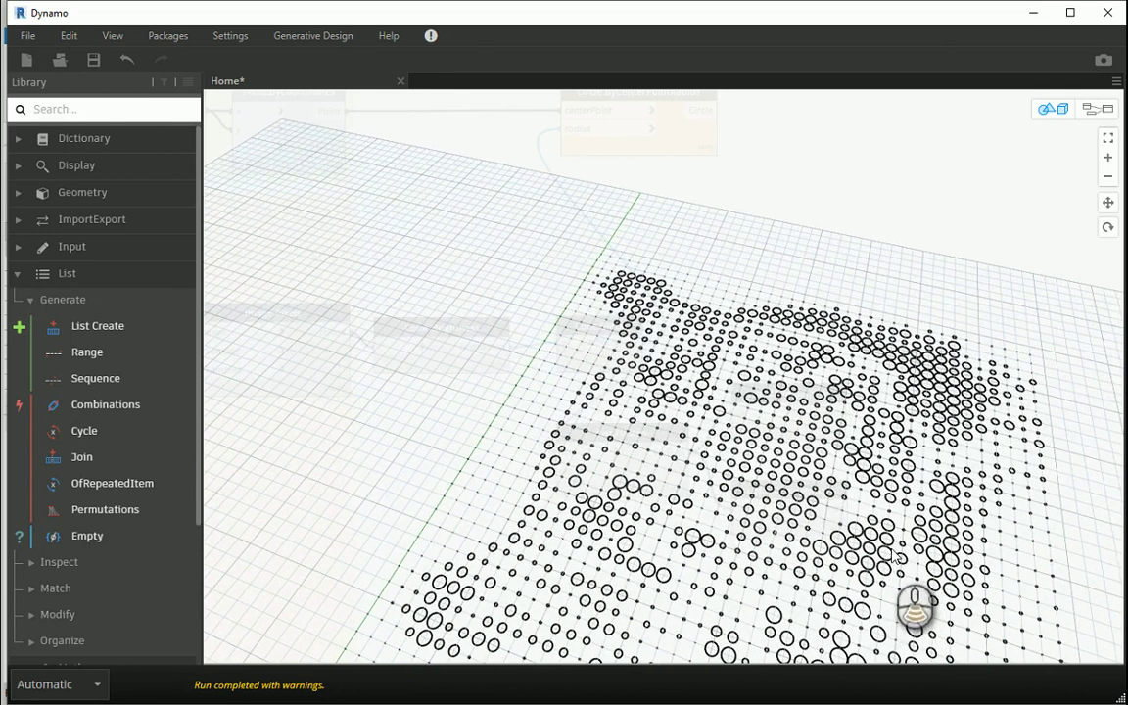
{"action": "scroll", "coordinate": [899, 555], "scroll_direction": "down", "scroll_amount": 6}
Review the Sequence inputs and the a*0.5 brightness branch, and compare the whole circle pattern in 3D with the tiger image.
{"action": "left_click", "coordinate": [1098, 109]}
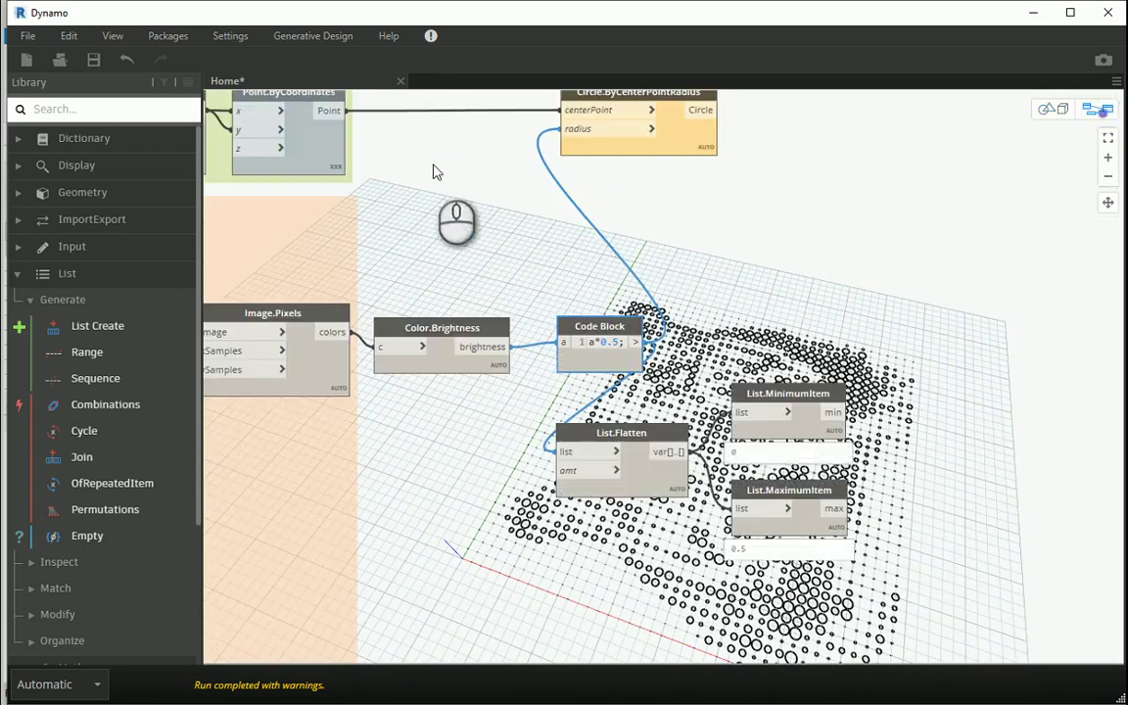
{"action": "middle_click_drag", "start_coordinate": [373, 211], "coordinate": [632, 264]}
{"action": "scroll", "coordinate": [632, 264], "scroll_direction": "up", "scroll_amount": 1}
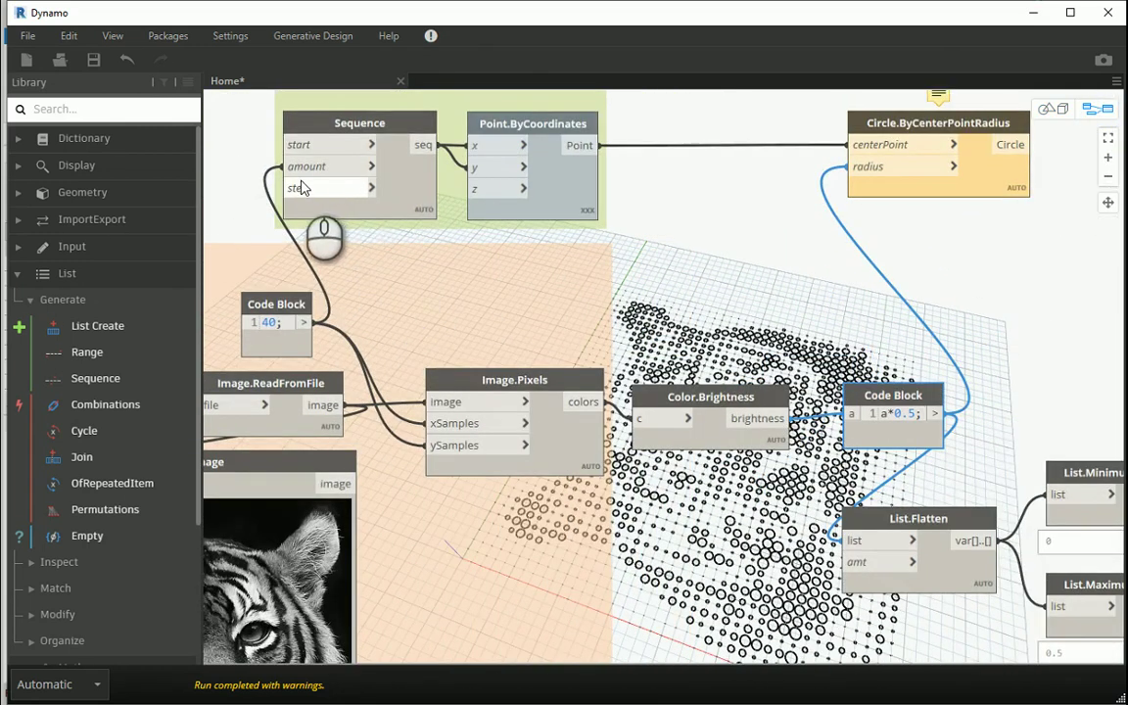
{"action": "scroll", "coordinate": [673, 261], "scroll_direction": "down", "scroll_amount": 2}
{"action": "scroll", "coordinate": [748, 311], "scroll_direction": "up", "scroll_amount": 3}
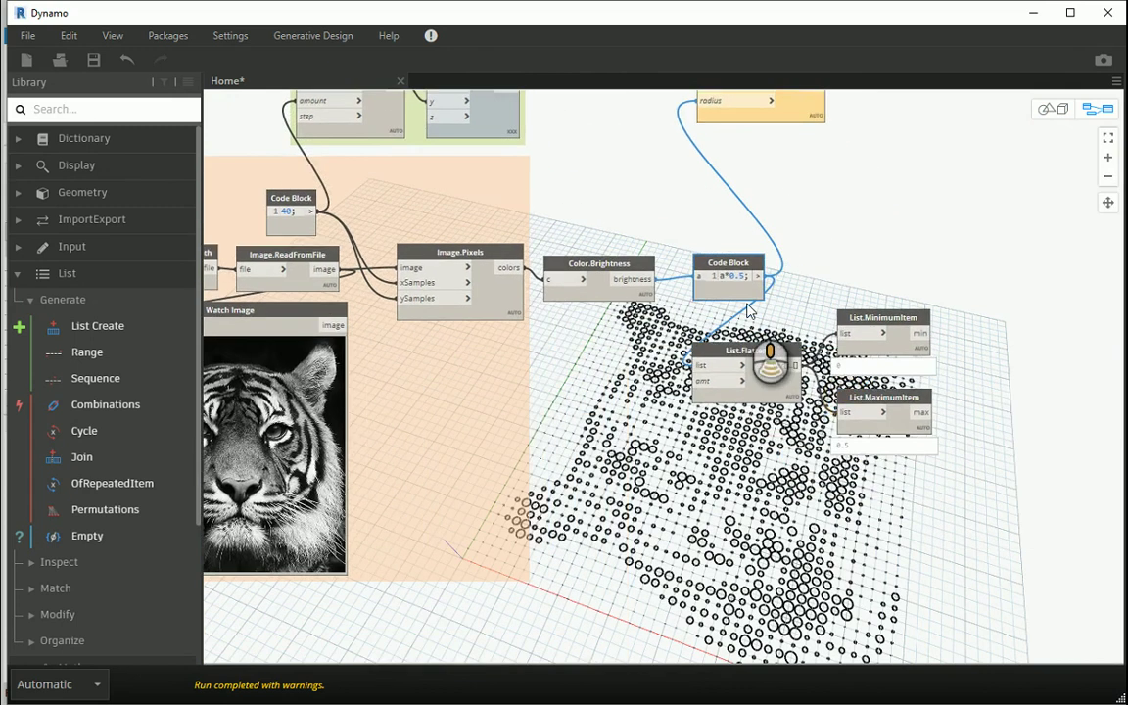
{"action": "scroll", "coordinate": [748, 311], "scroll_direction": "down", "scroll_amount": 2}
{"action": "left_click", "coordinate": [1053, 109]}
{"action": "scroll", "coordinate": [938, 433], "scroll_direction": "down", "scroll_amount": 3}
{"action": "middle_click_drag", "start_coordinate": [703, 427], "coordinate": [730, 455]}
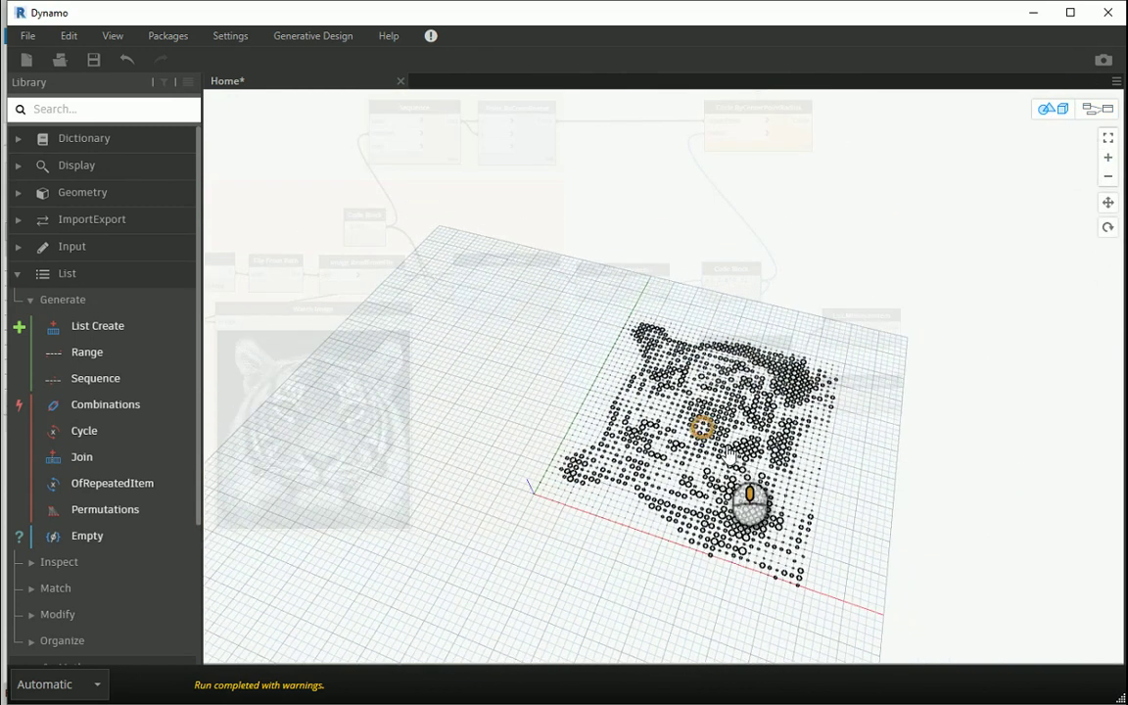
{"action": "right_click_drag", "start_coordinate": [730, 455], "coordinate": [872, 524]}
Set the Code Block feeding Image.Pixels and Sequence to 10 and check the coarser circle grid in 3D.
{"action": "left_click", "coordinate": [1098, 108]}
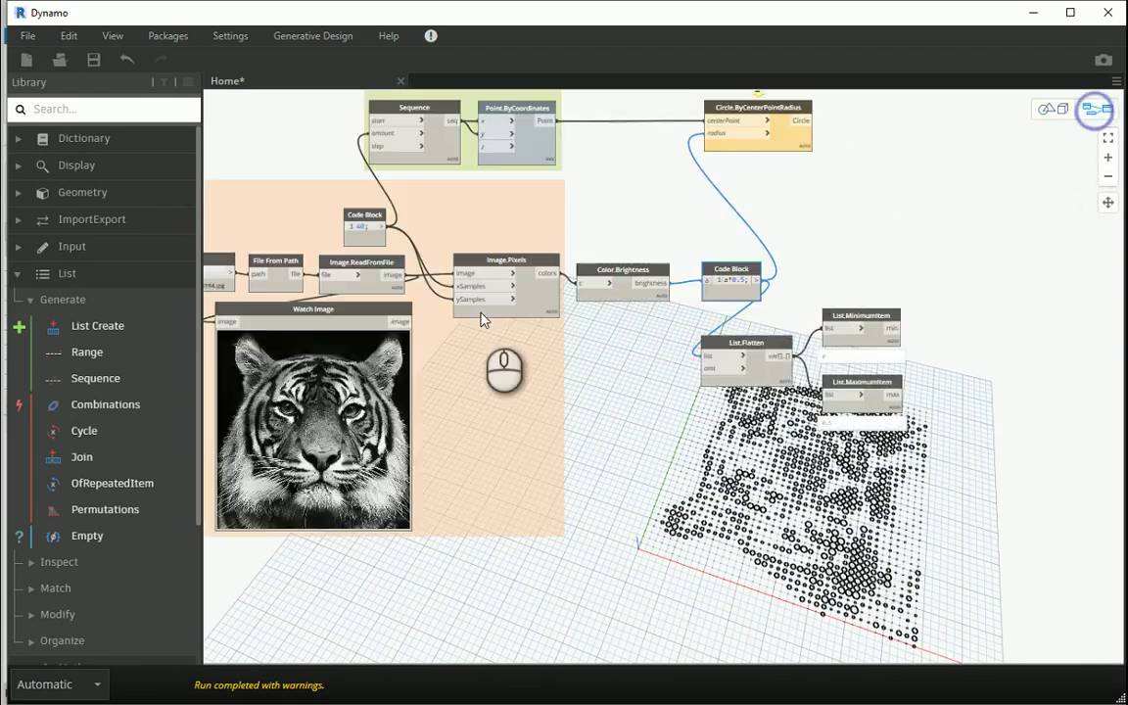
{"action": "scroll", "coordinate": [480, 315], "scroll_direction": "up", "scroll_amount": 1}
{"action": "middle_click_drag", "start_coordinate": [481, 315], "coordinate": [522, 292]}
{"action": "scroll", "coordinate": [599, 217], "scroll_direction": "up", "scroll_amount": 1}
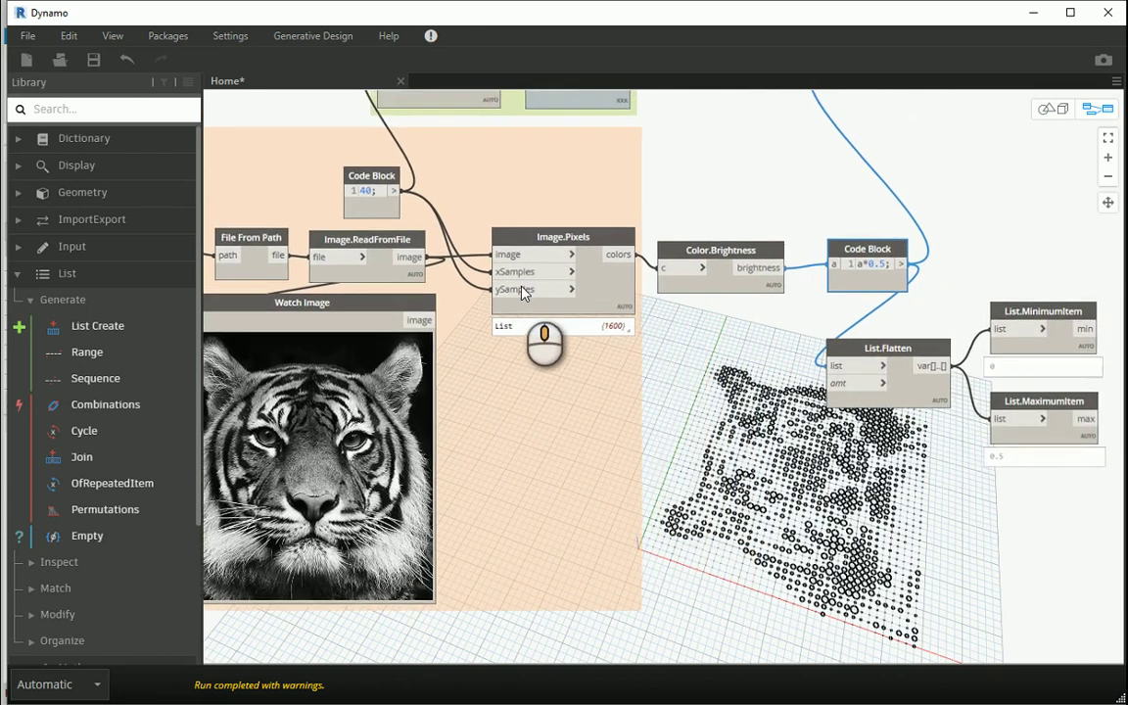
{"action": "scroll", "coordinate": [524, 294], "scroll_direction": "up", "scroll_amount": 1}
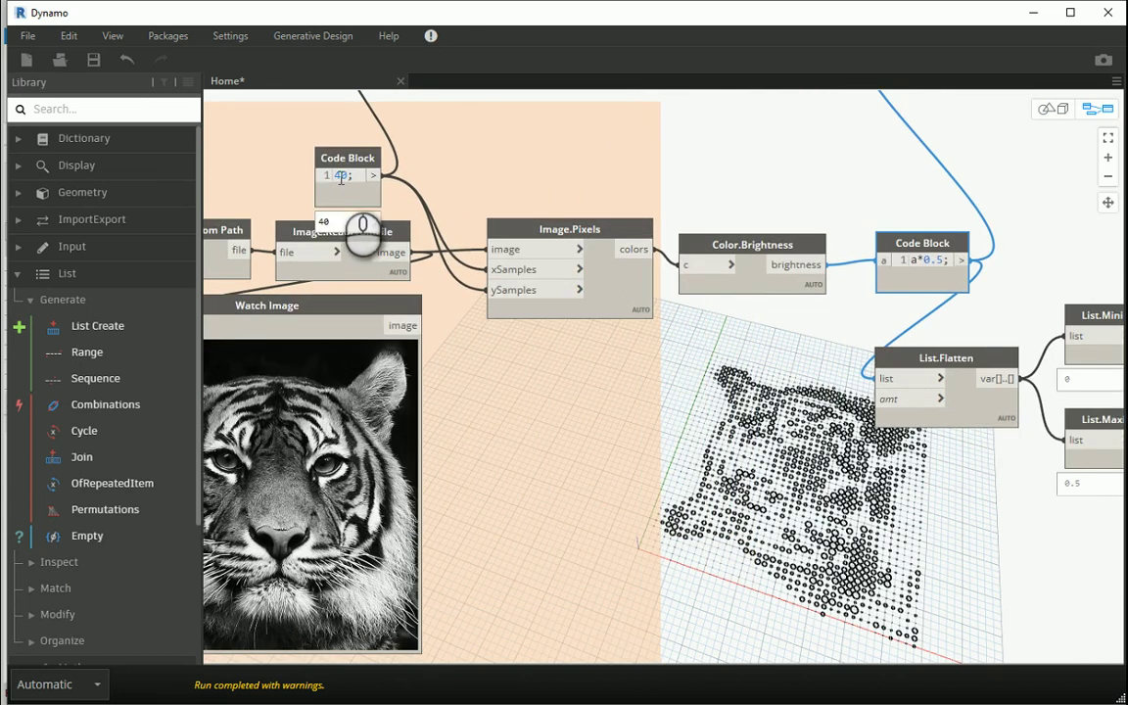
{"action": "double_click", "coordinate": [339, 176]}
{"action": "type", "text": "10"}
{"action": "left_click", "coordinate": [745, 181]}
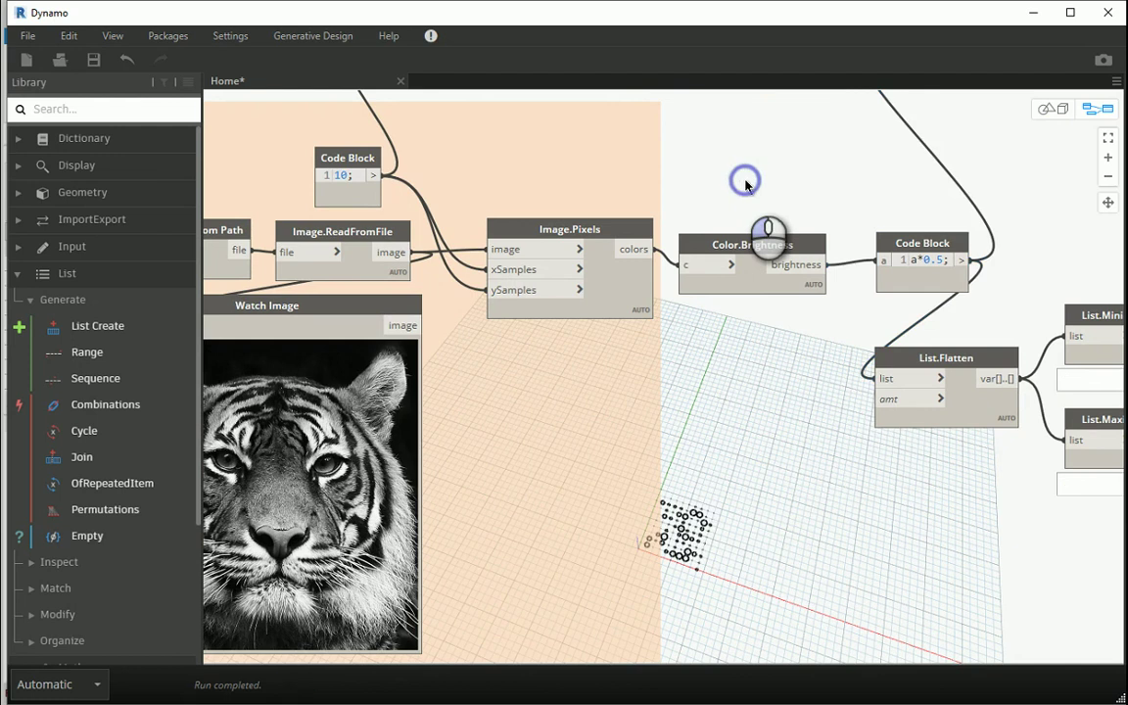
{"action": "left_click", "coordinate": [1047, 111]}
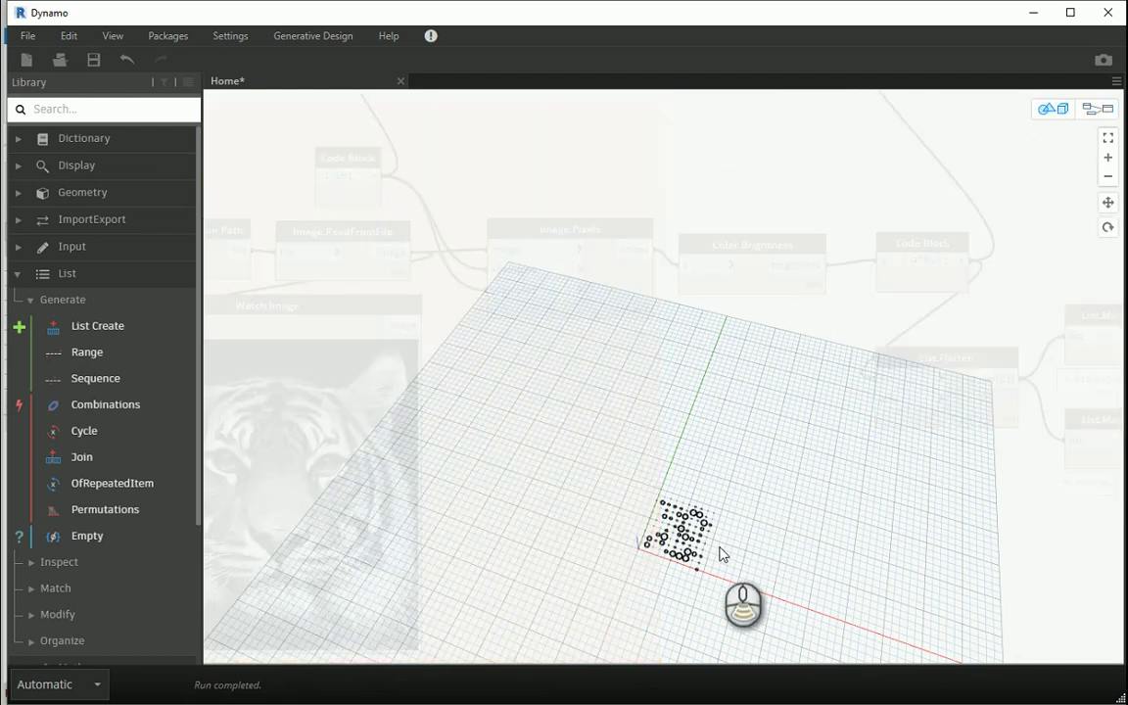
{"action": "scroll", "coordinate": [721, 547], "scroll_direction": "down", "scroll_amount": 1}
{"action": "scroll", "coordinate": [632, 496], "scroll_direction": "up", "scroll_amount": 3}
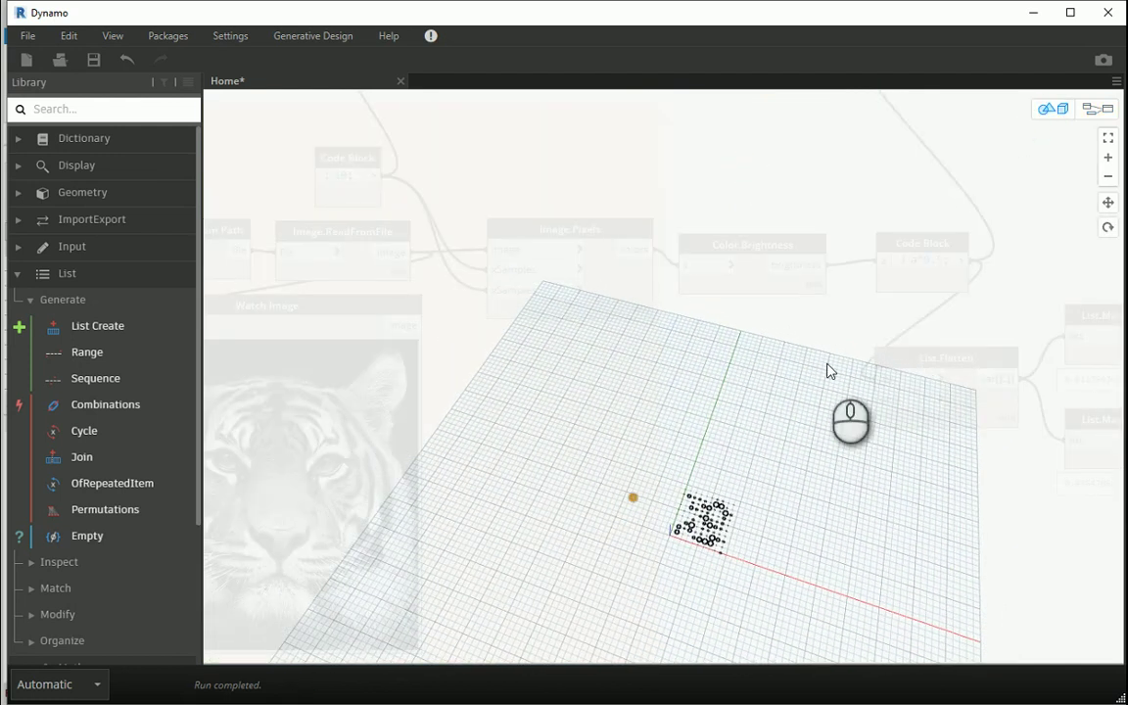
Try sample counts of 20, 30, 40 and 50 in turn in the Code Block feeding Image.Pixels and Sequence.
{"action": "left_click", "coordinate": [1099, 109]}
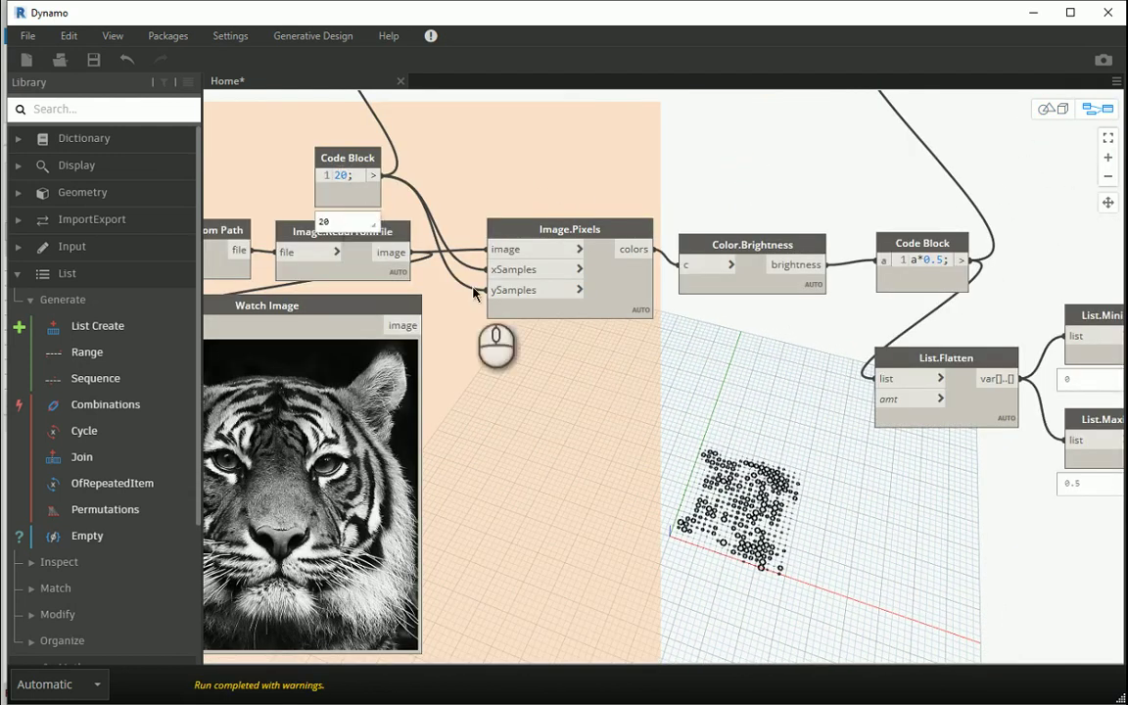
{"action": "left_click", "coordinate": [659, 522]}
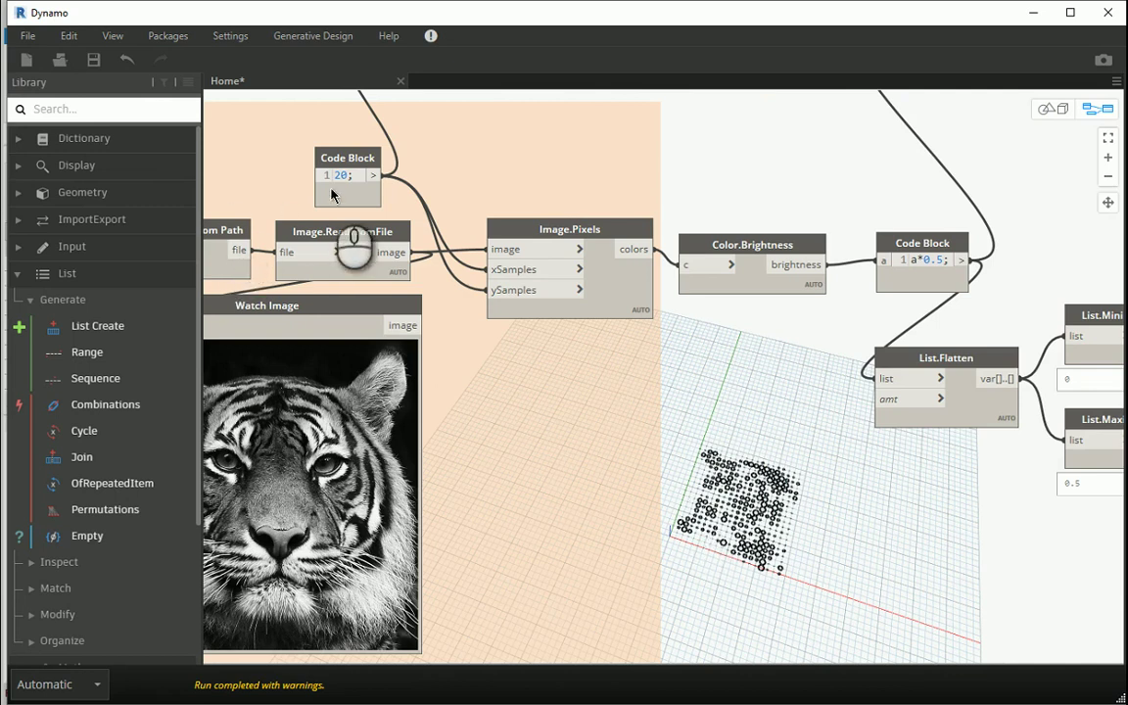
{"action": "type", "text": "30"}
{"action": "left_click", "coordinate": [656, 141]}
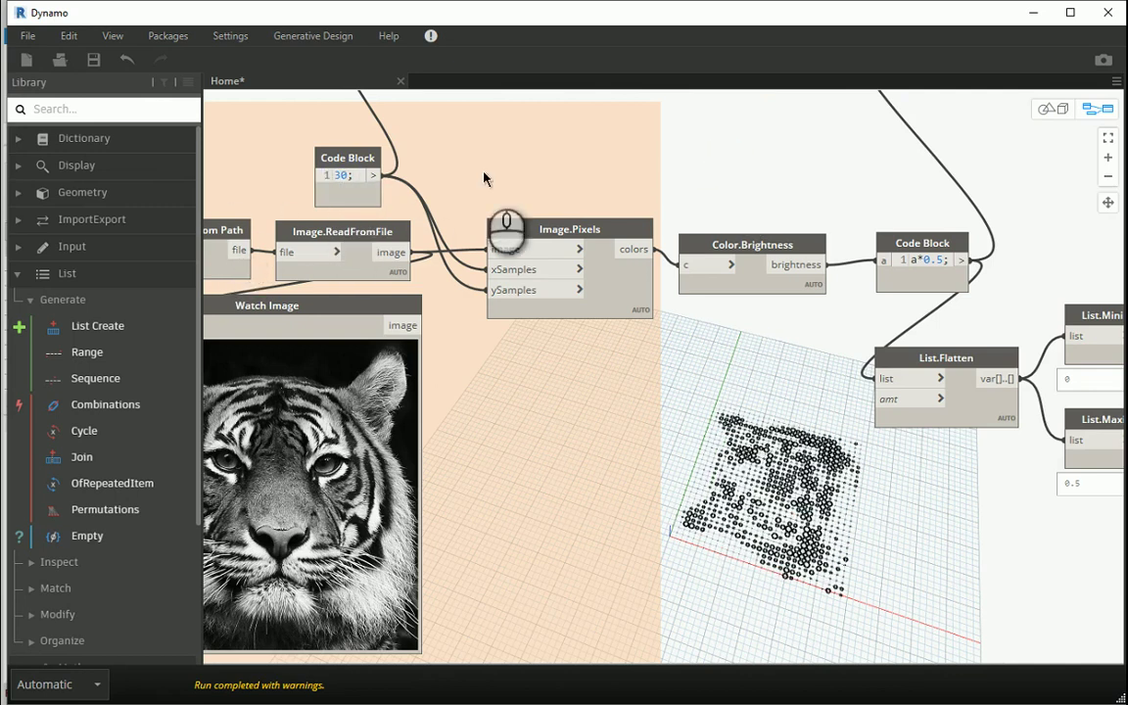
{"action": "type", "text": "40;"}
{"action": "left_click", "coordinate": [753, 135]}
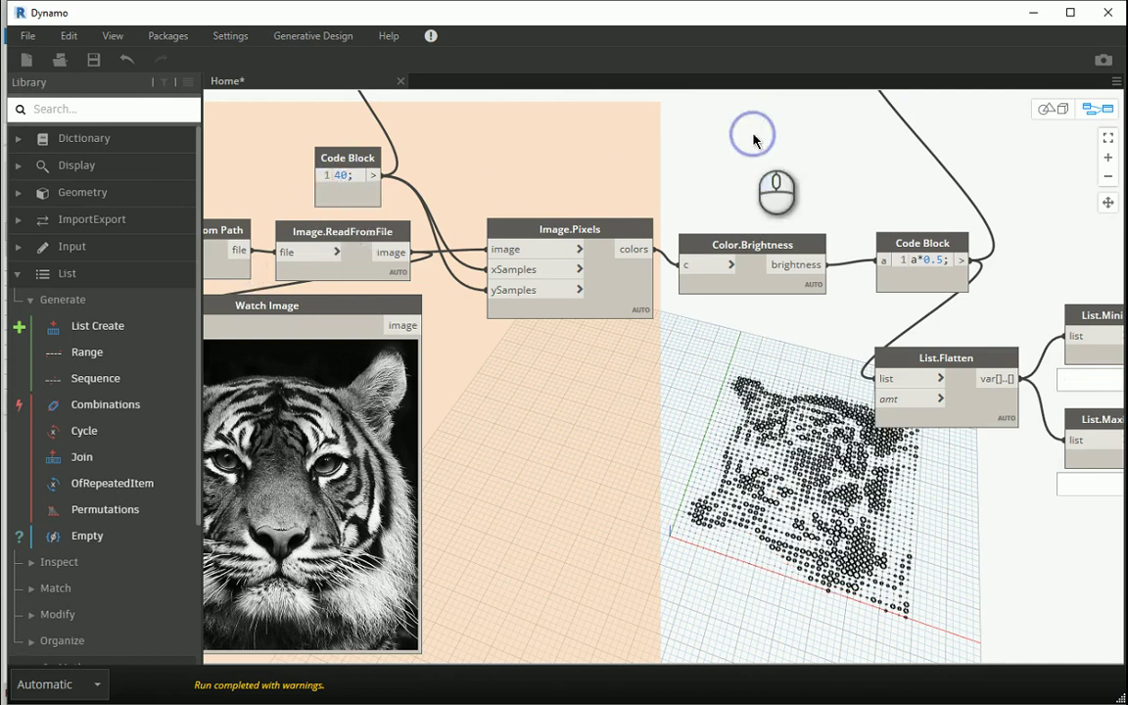
{"action": "double_click", "coordinate": [342, 175]}
{"action": "type", "text": "50"}
{"action": "left_click", "coordinate": [781, 183]}
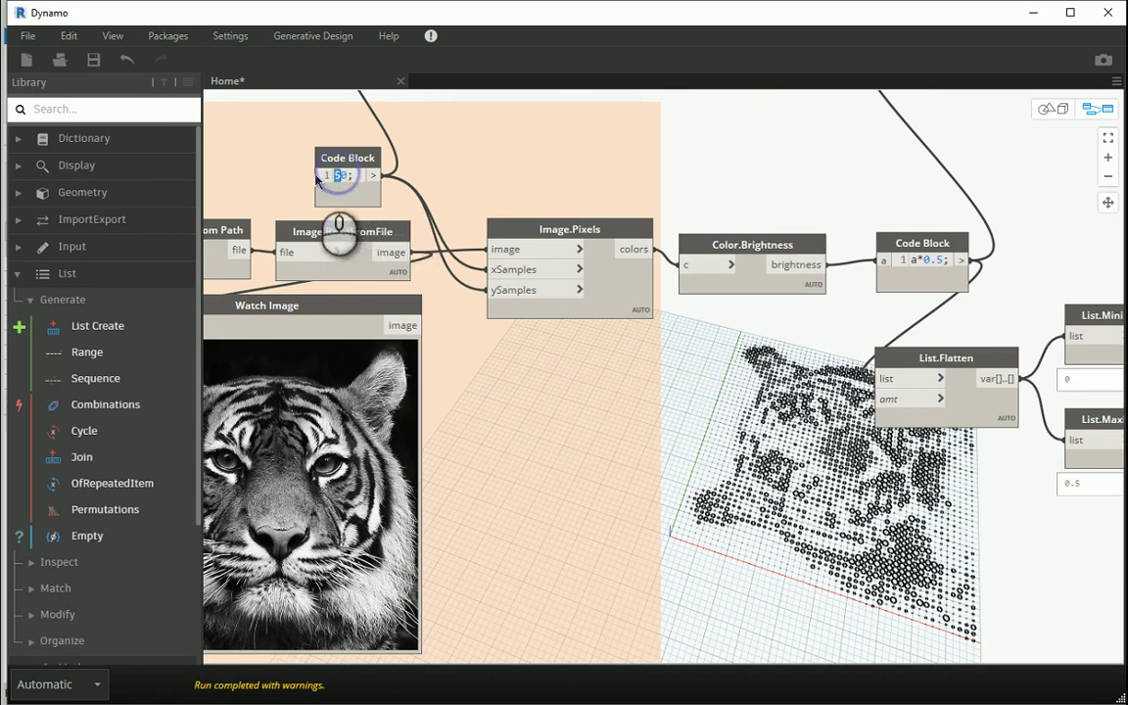
Set the sample-count Code Block to 100 and inspect the denser tiger pattern in 3D.
{"action": "type", "text": "0"}
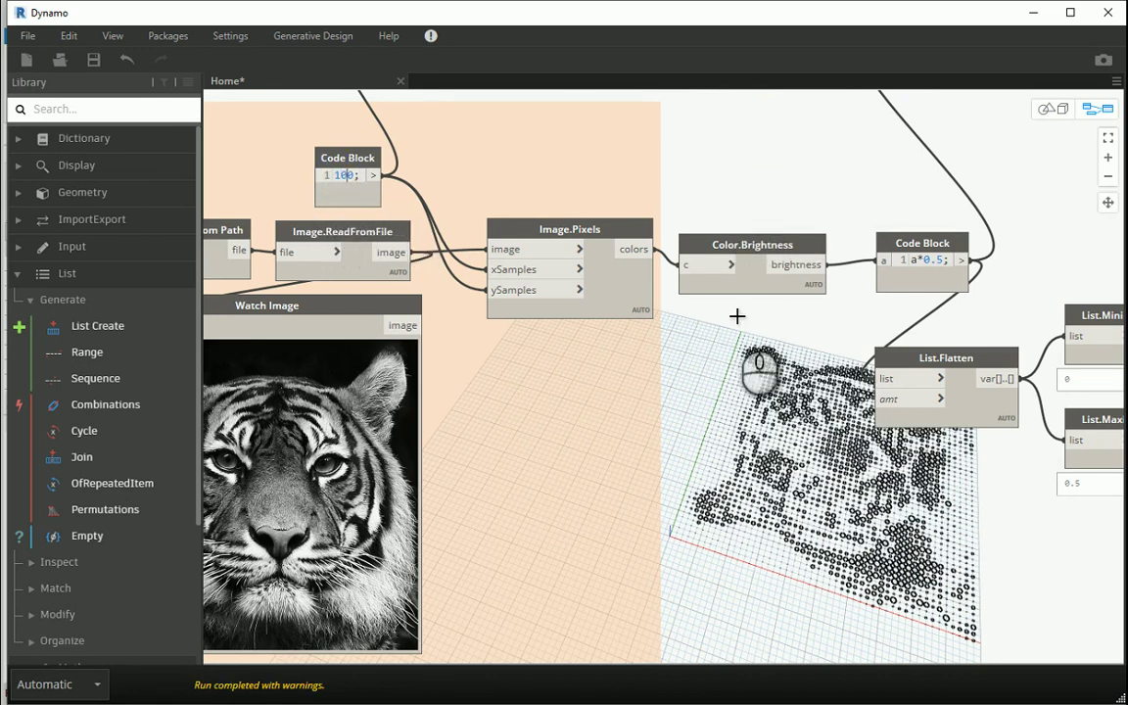
{"action": "left_click", "coordinate": [1020, 236]}
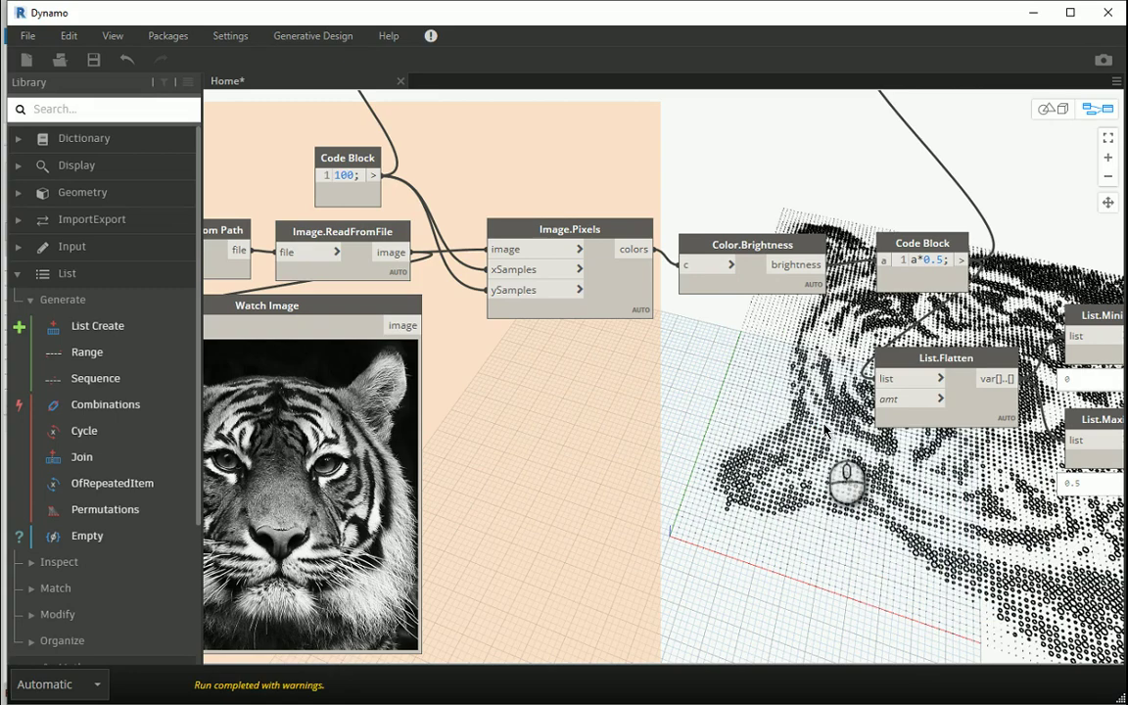
{"action": "left_click", "coordinate": [1050, 108]}
{"action": "right_click_drag", "start_coordinate": [910, 465], "coordinate": [862, 461]}
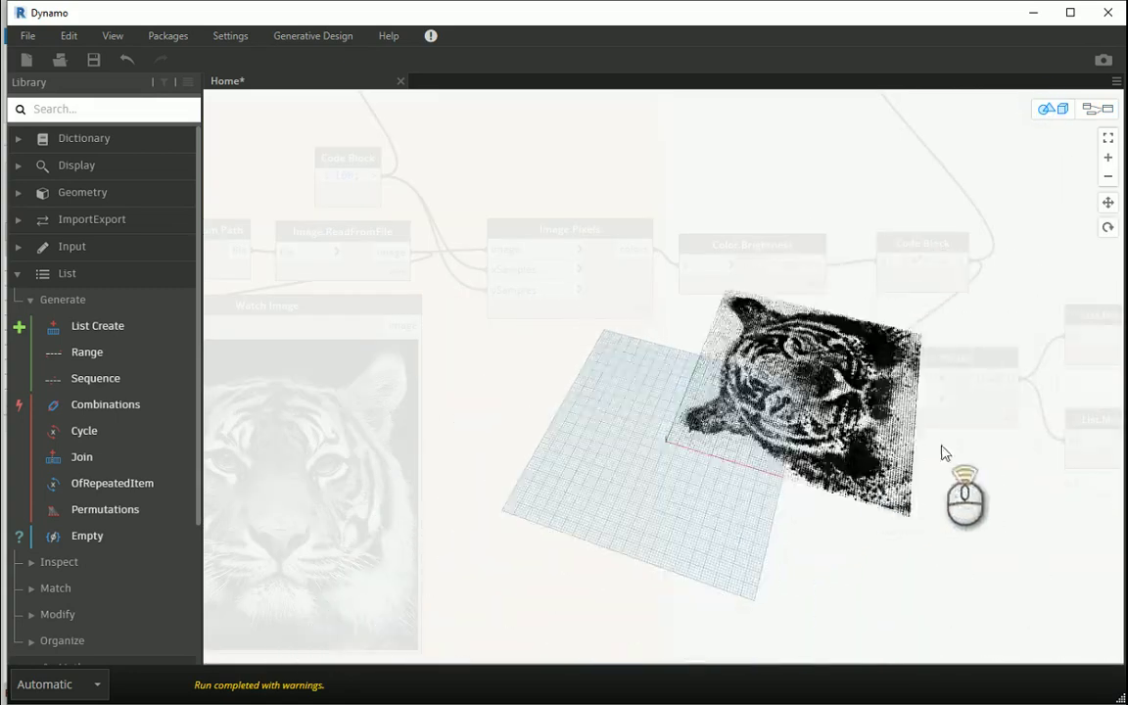
{"action": "scroll", "coordinate": [989, 451], "scroll_direction": "up", "scroll_amount": 8}
{"action": "scroll", "coordinate": [798, 460], "scroll_direction": "up", "scroll_amount": 6}
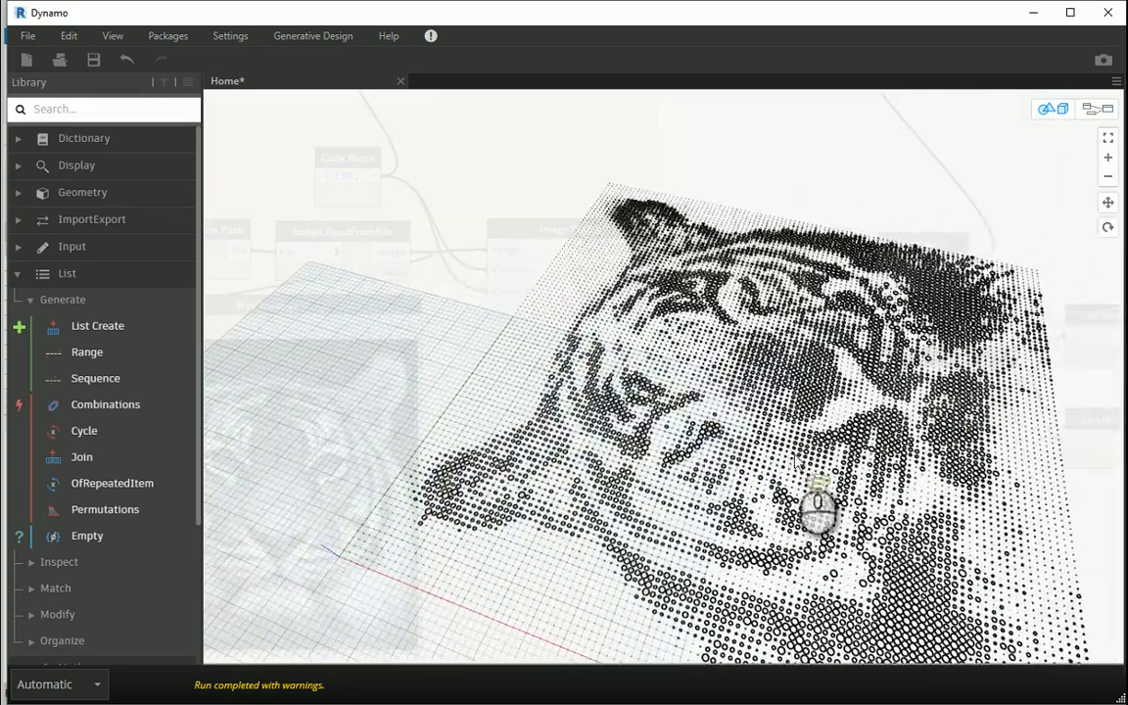
{"action": "scroll", "coordinate": [823, 445], "scroll_direction": "down", "scroll_amount": 12}
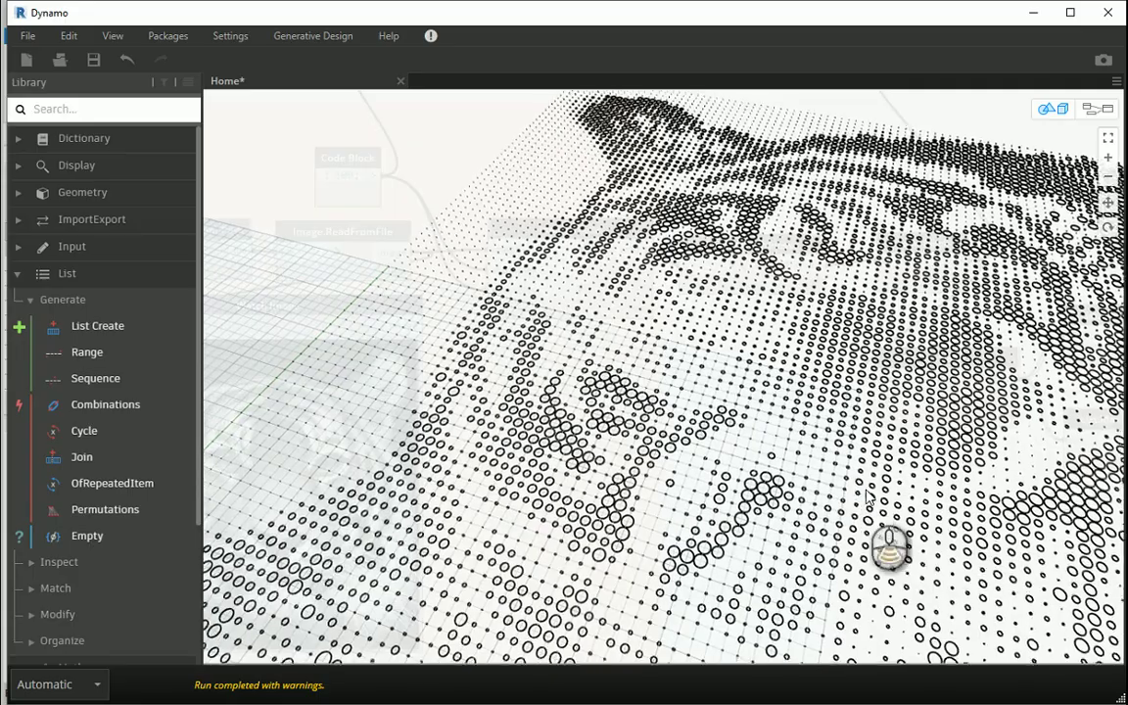
Set the Code Block feeding Image.Pixels and Sequence to 70 and inspect the circle pattern in 3D.
{"action": "scroll", "coordinate": [795, 446], "scroll_direction": "up", "scroll_amount": 8}
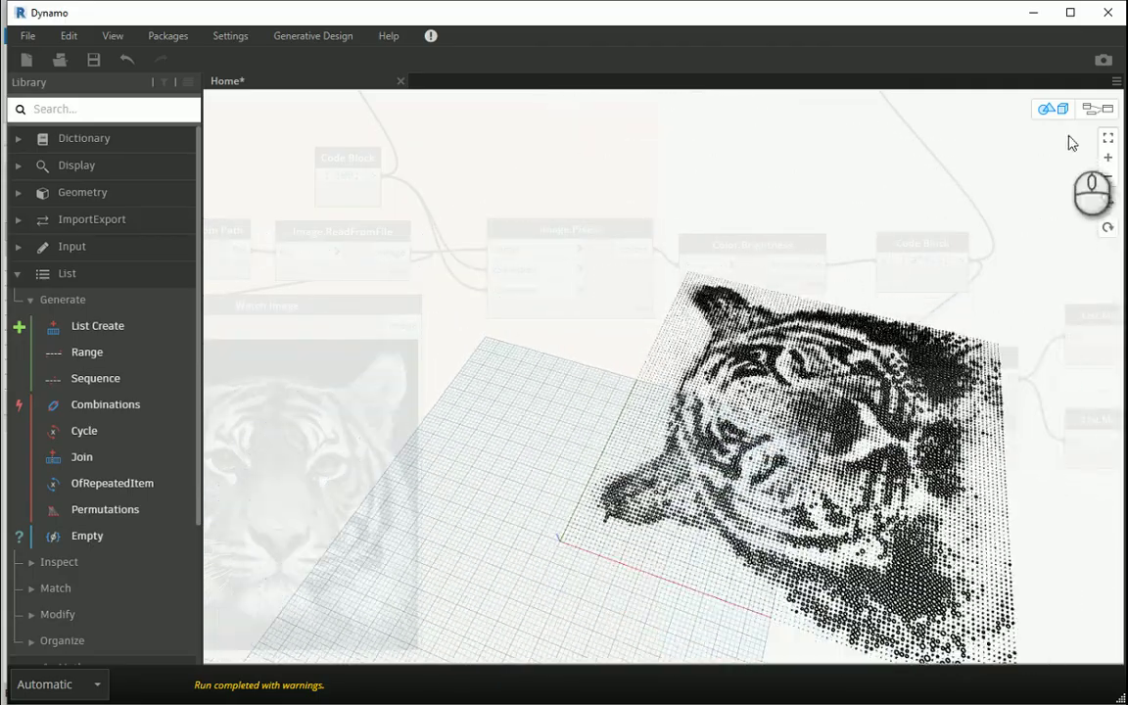
{"action": "left_click", "coordinate": [1098, 108]}
{"action": "left_click_drag", "start_coordinate": [352, 175], "coordinate": [184, 190]}
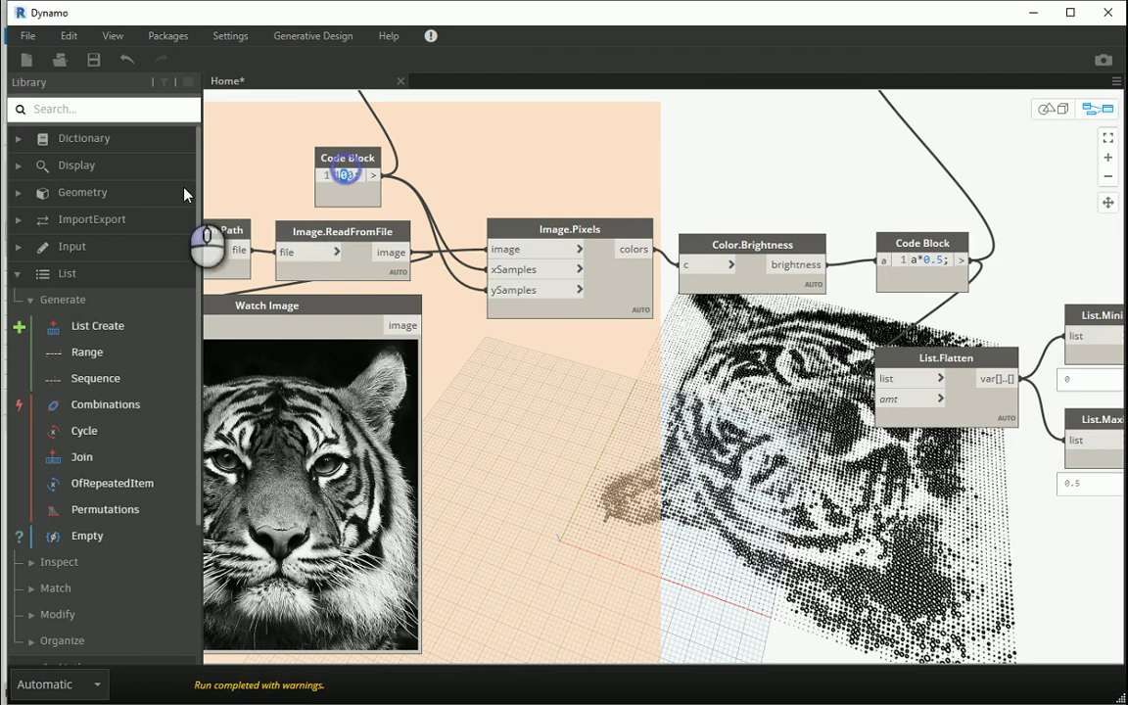
{"action": "type", "text": "70"}
{"action": "left_click", "coordinate": [698, 135]}
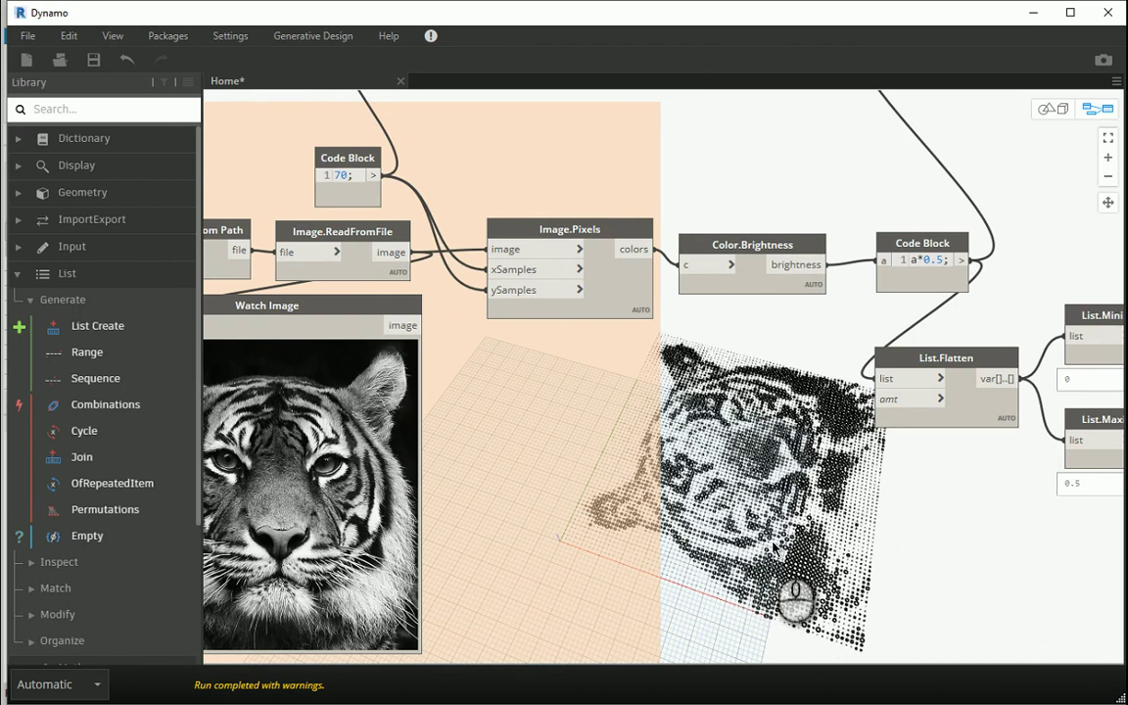
{"action": "left_click", "coordinate": [1048, 108]}
{"action": "right_click_drag", "start_coordinate": [829, 453], "coordinate": [771, 492]}
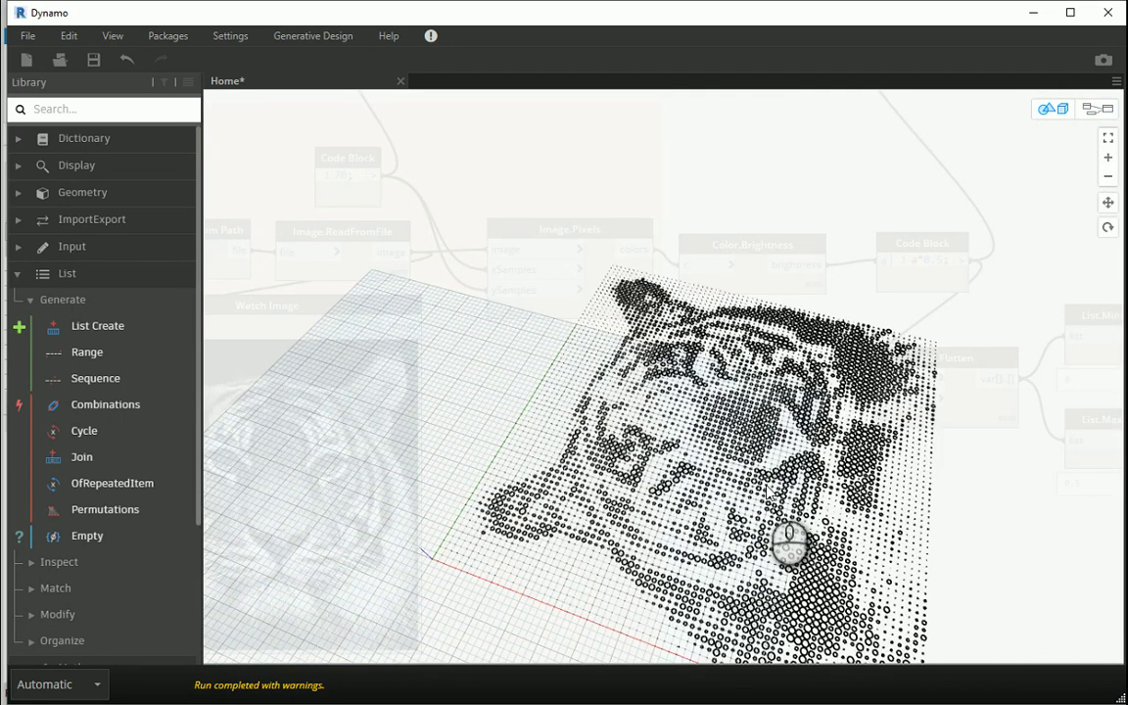
{"action": "scroll", "coordinate": [768, 490], "scroll_direction": "down", "scroll_amount": 5}
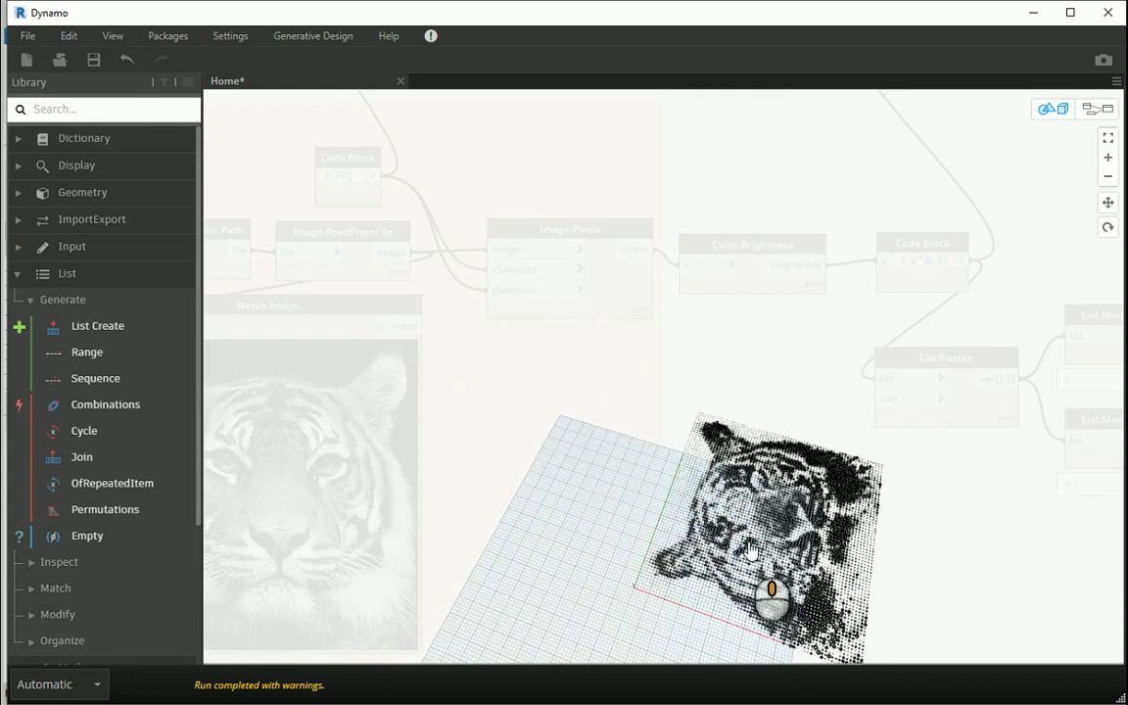
{"action": "middle_click_drag", "start_coordinate": [752, 551], "coordinate": [720, 559]}
Examine the graph from Sequence to Circle.ByCenterPointRadius alongside the tiger circle pattern in 3D.
{"action": "left_click", "coordinate": [1108, 110]}
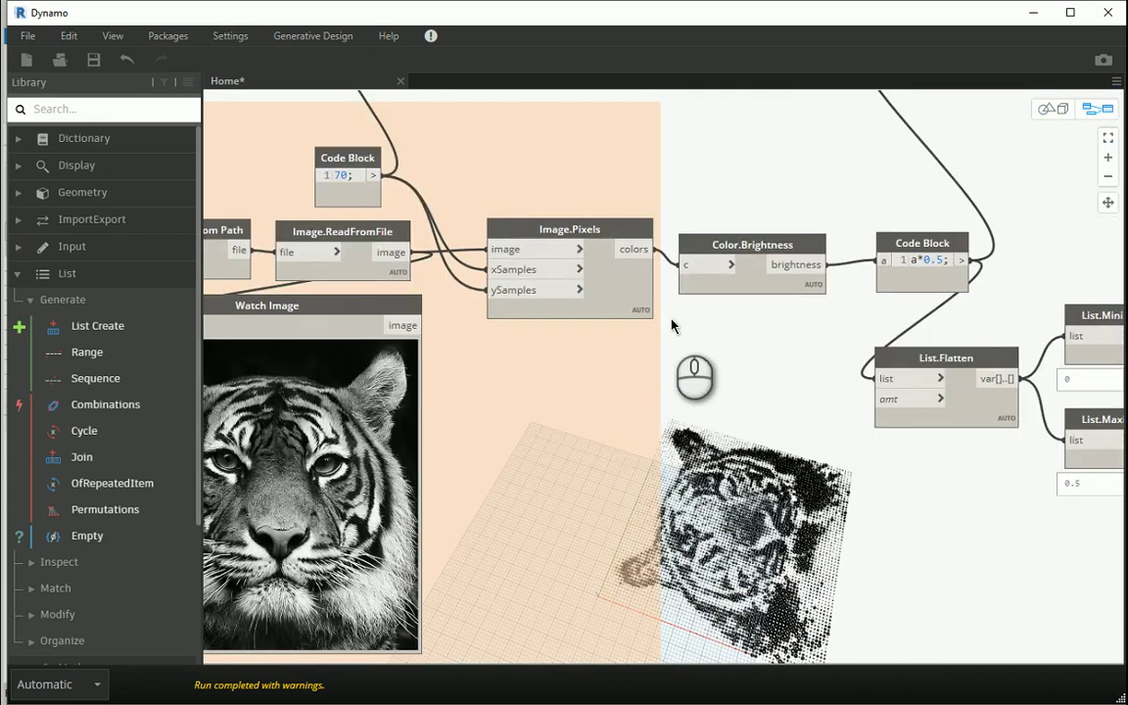
{"action": "scroll", "coordinate": [558, 366], "scroll_direction": "down", "scroll_amount": 4}
{"action": "scroll", "coordinate": [850, 270], "scroll_direction": "up", "scroll_amount": 1}
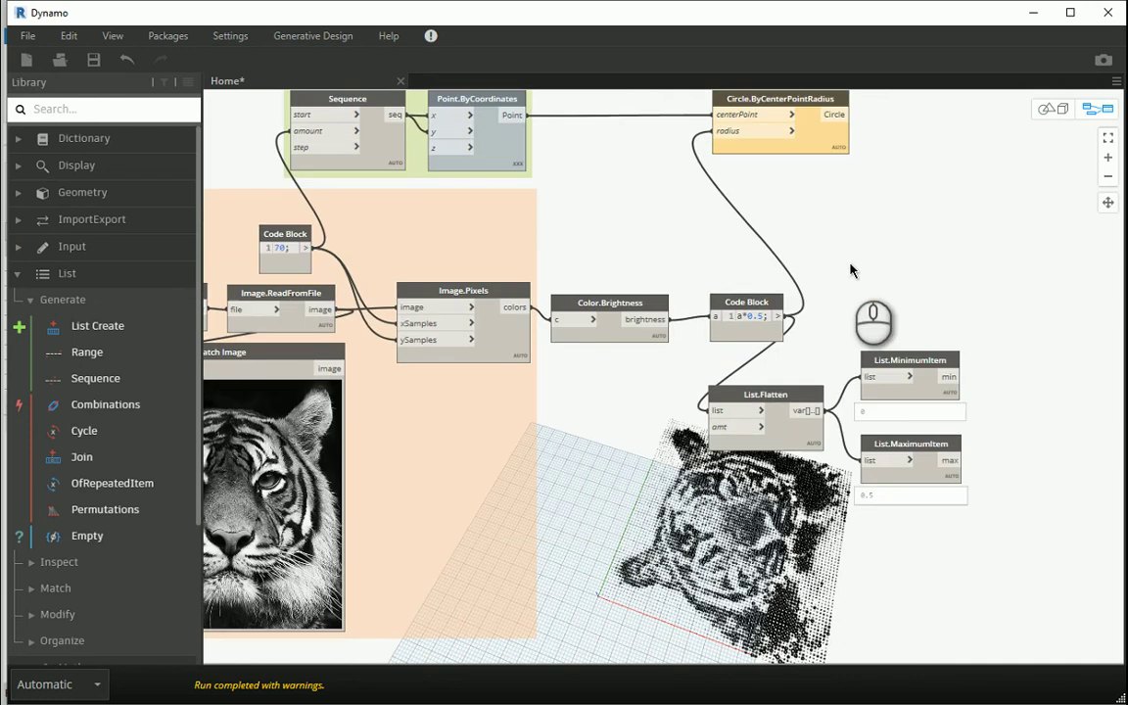
{"action": "left_click", "coordinate": [1047, 109]}
{"action": "middle_click_drag", "start_coordinate": [779, 498], "coordinate": [697, 459]}
{"action": "scroll", "coordinate": [735, 536], "scroll_direction": "up", "scroll_amount": 1}
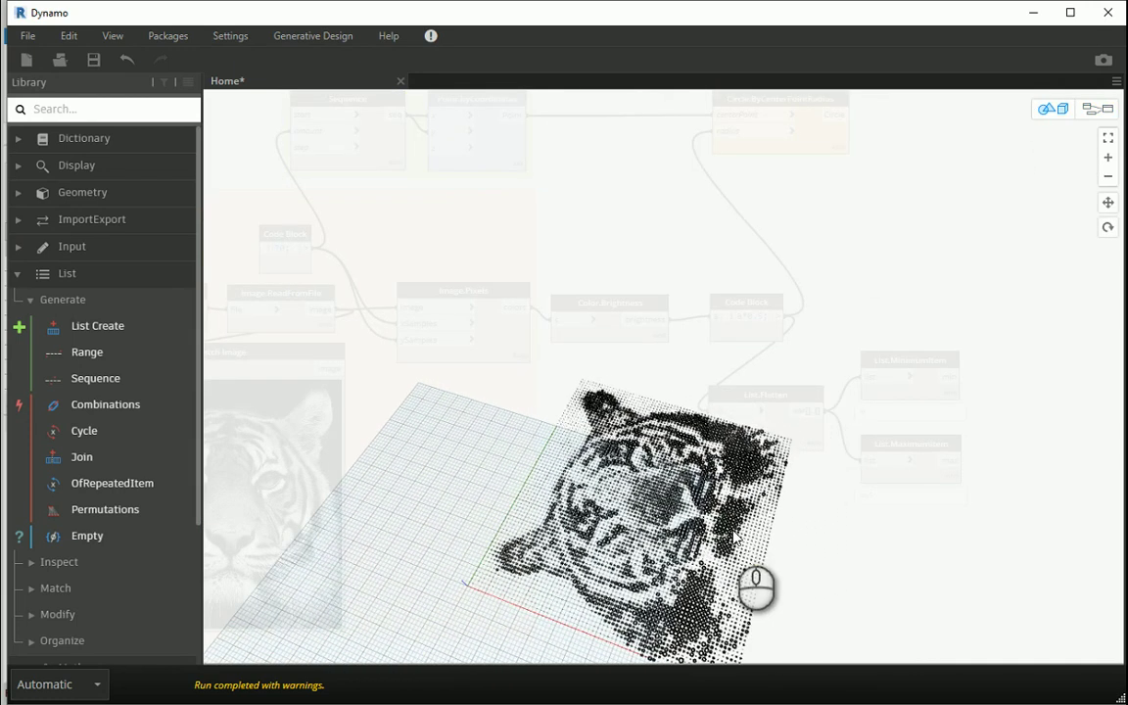
{"action": "left_click", "coordinate": [1108, 112]}
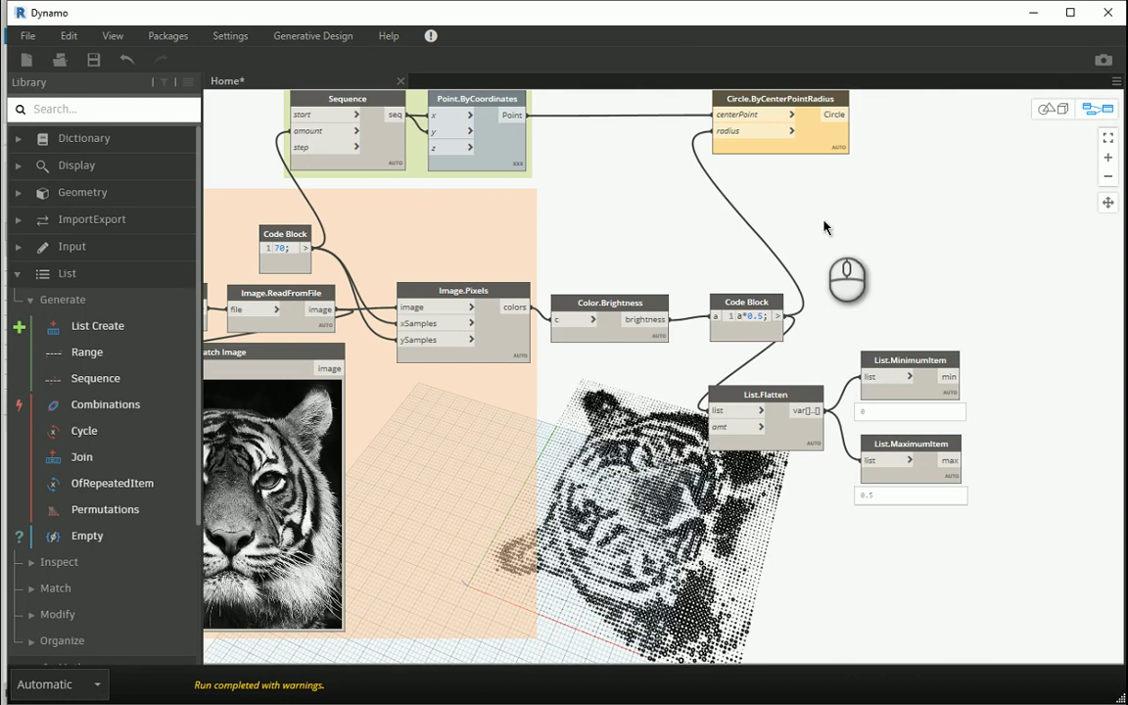
{"action": "middle_click_drag", "start_coordinate": [826, 224], "coordinate": [848, 241]}
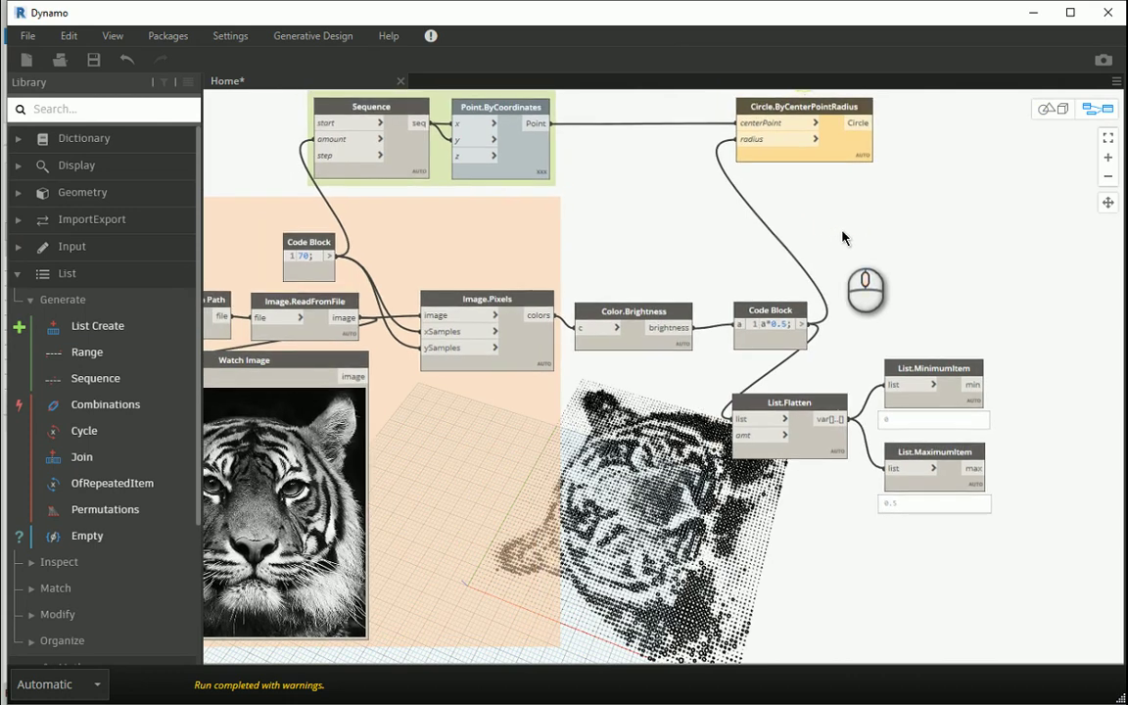
Add a Code Block with 0.5, connect it to the Sequence node's step input, and check the tighter circle spacing in 3D.
{"action": "double_click", "coordinate": [252, 153]}
{"action": "type", "text": "1:0"}
{"action": "type", "text": ".5"}
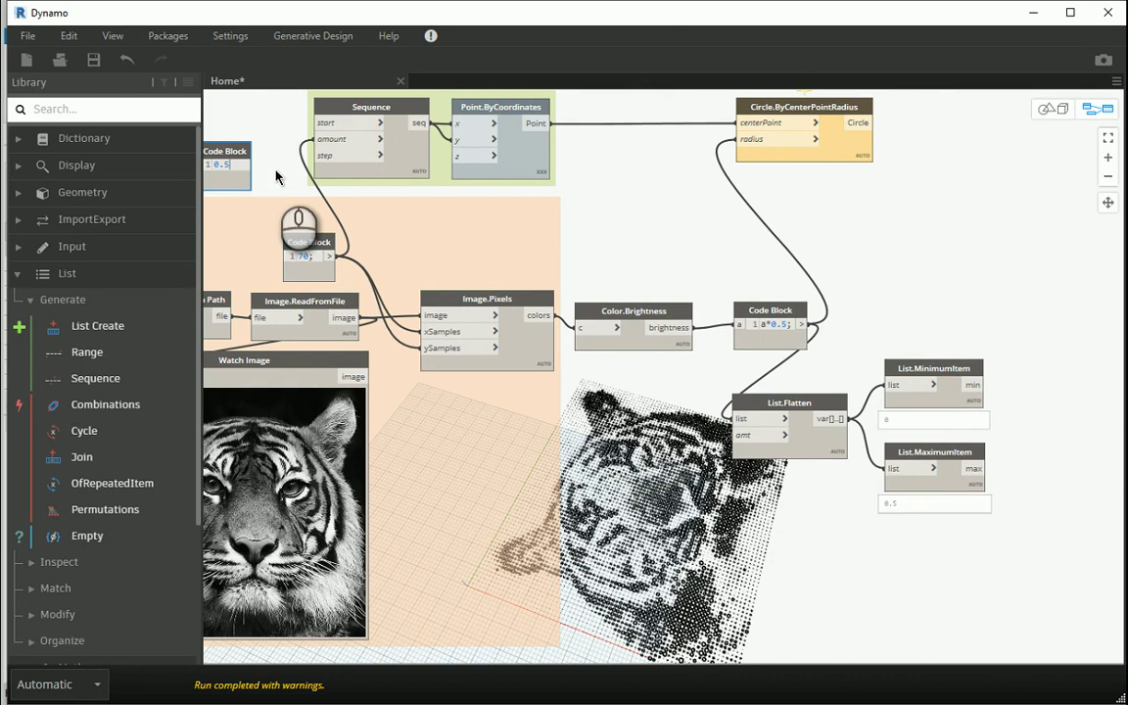
{"action": "left_click", "coordinate": [281, 118]}
{"action": "left_click_drag", "start_coordinate": [227, 151], "coordinate": [314, 156]}
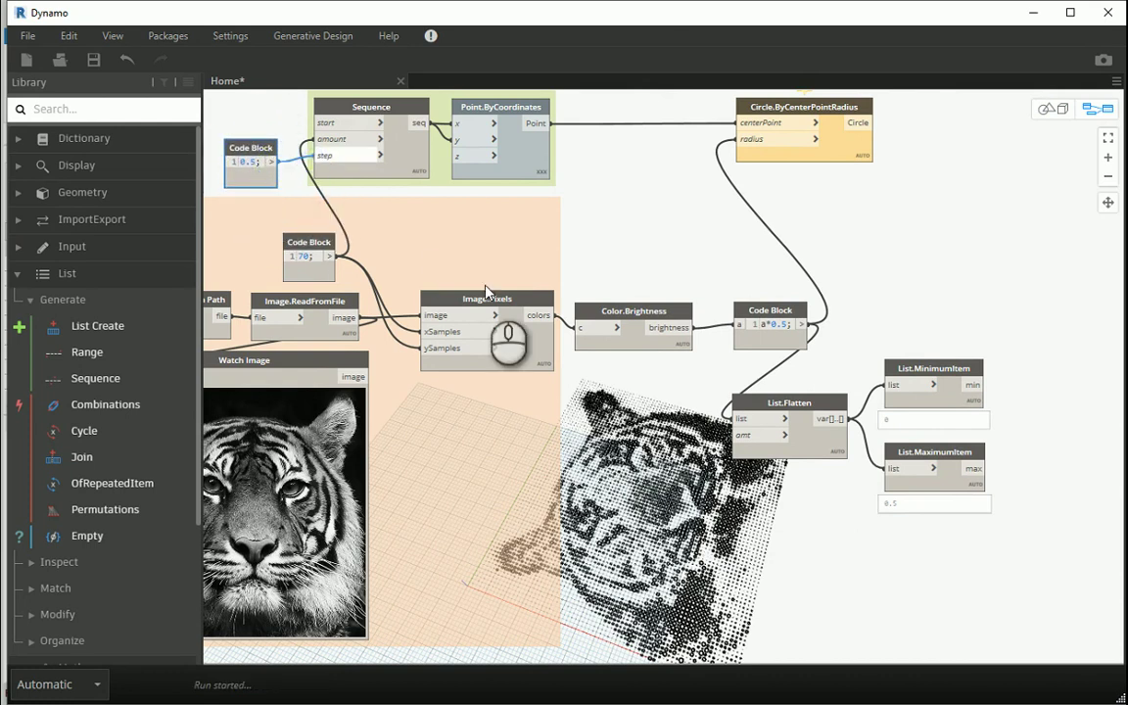
{"action": "left_click", "coordinate": [1048, 108]}
{"action": "middle_click_drag", "start_coordinate": [684, 416], "coordinate": [689, 389]}
{"action": "scroll", "coordinate": [578, 587], "scroll_direction": "up", "scroll_amount": 5}
{"action": "middle_click_drag", "start_coordinate": [540, 590], "coordinate": [701, 368]}
{"action": "right_click_drag", "start_coordinate": [654, 419], "coordinate": [663, 525]}
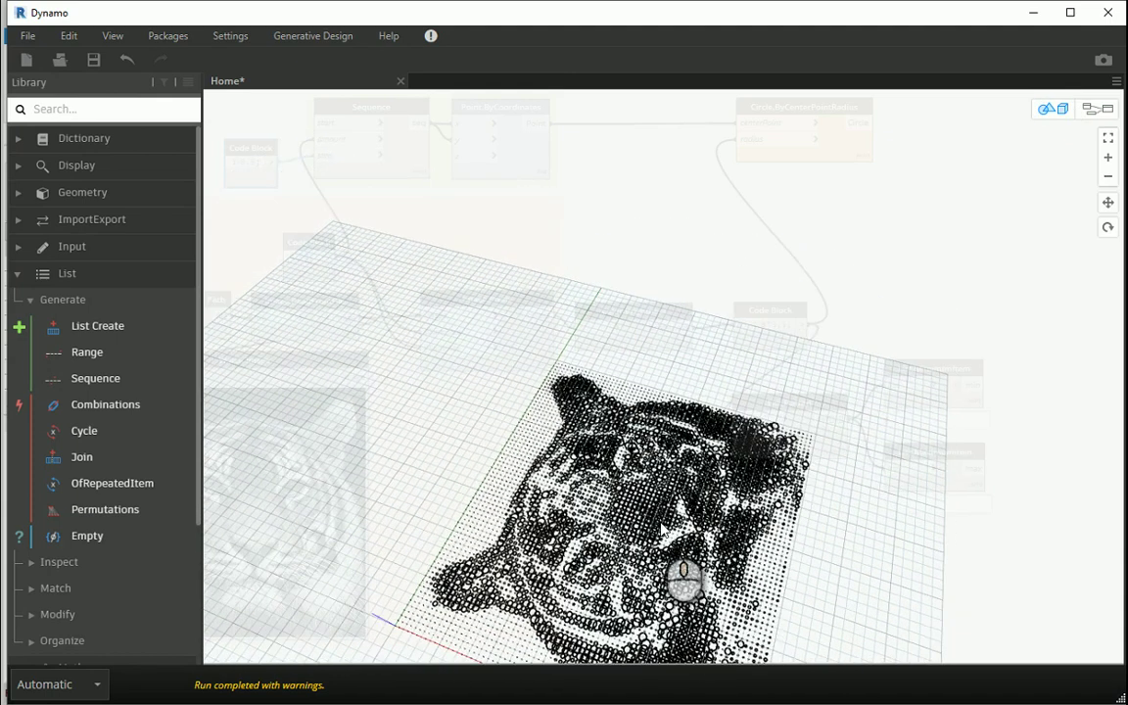
Change the brightness scaling Code Block to a*0.25 and check the List.MaximumItem output.
{"action": "left_click", "coordinate": [1096, 108]}
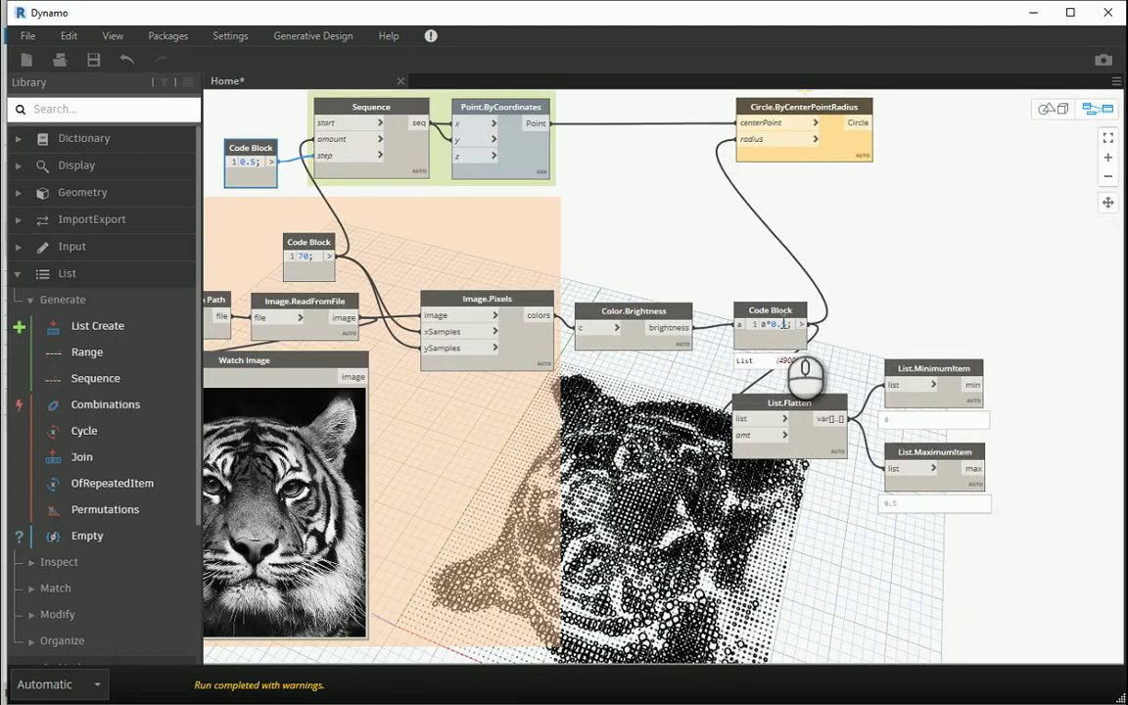
{"action": "left_click", "coordinate": [783, 323]}
{"action": "type", "text": "25"}
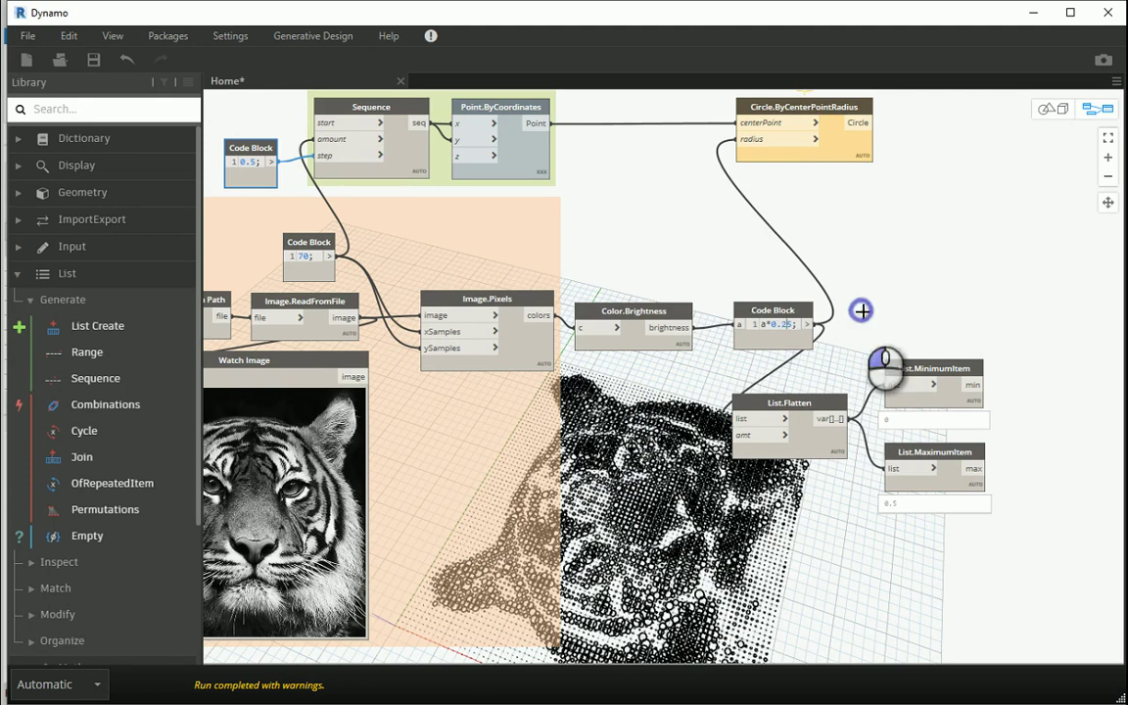
{"action": "left_click", "coordinate": [914, 510]}
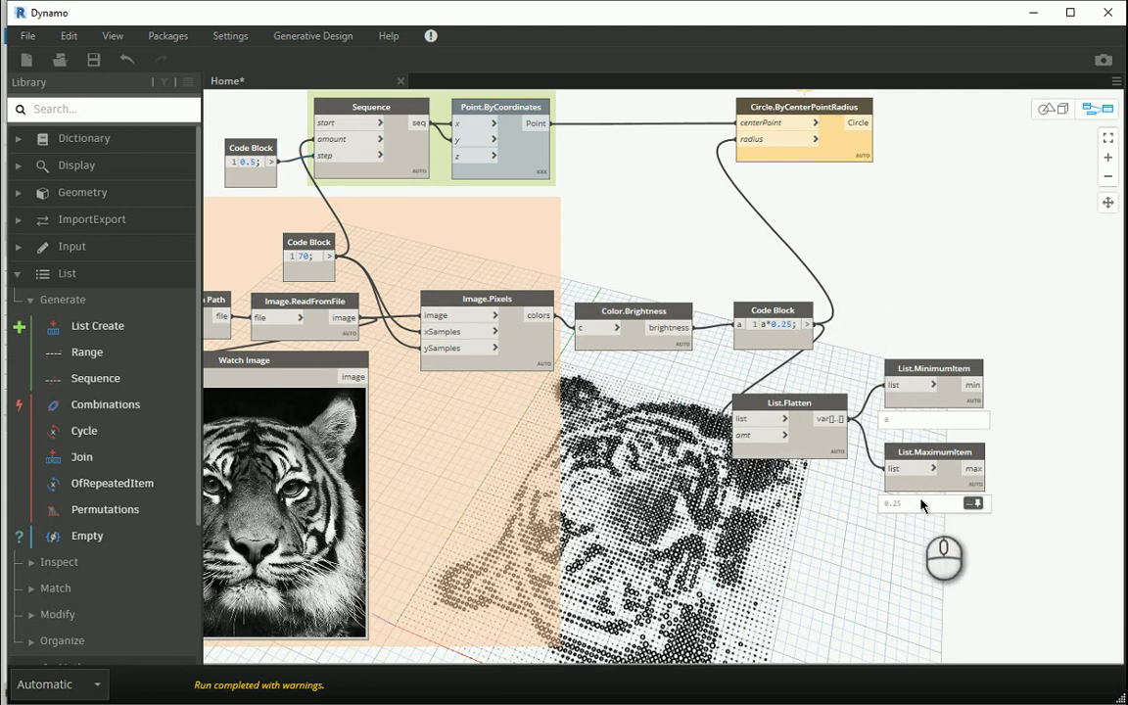
{"action": "mouse_move", "coordinate": [971, 512]}
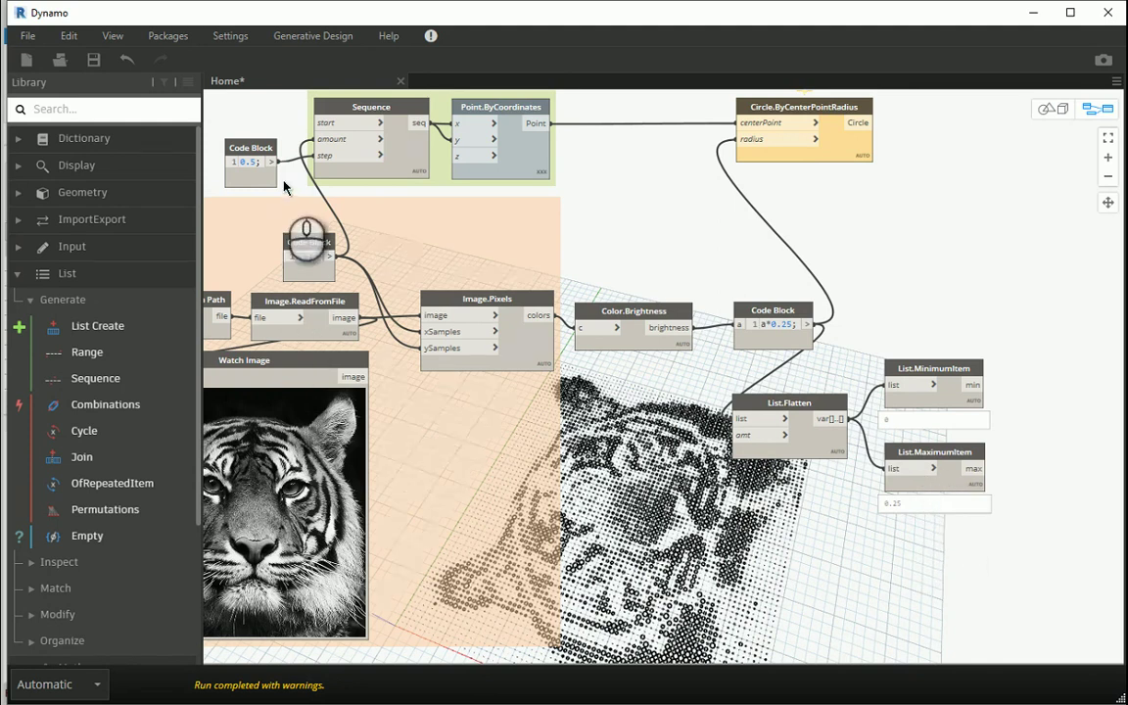
Set the Code Block feeding the Sequence node's step input to 0.25.
{"action": "left_click", "coordinate": [304, 154]}
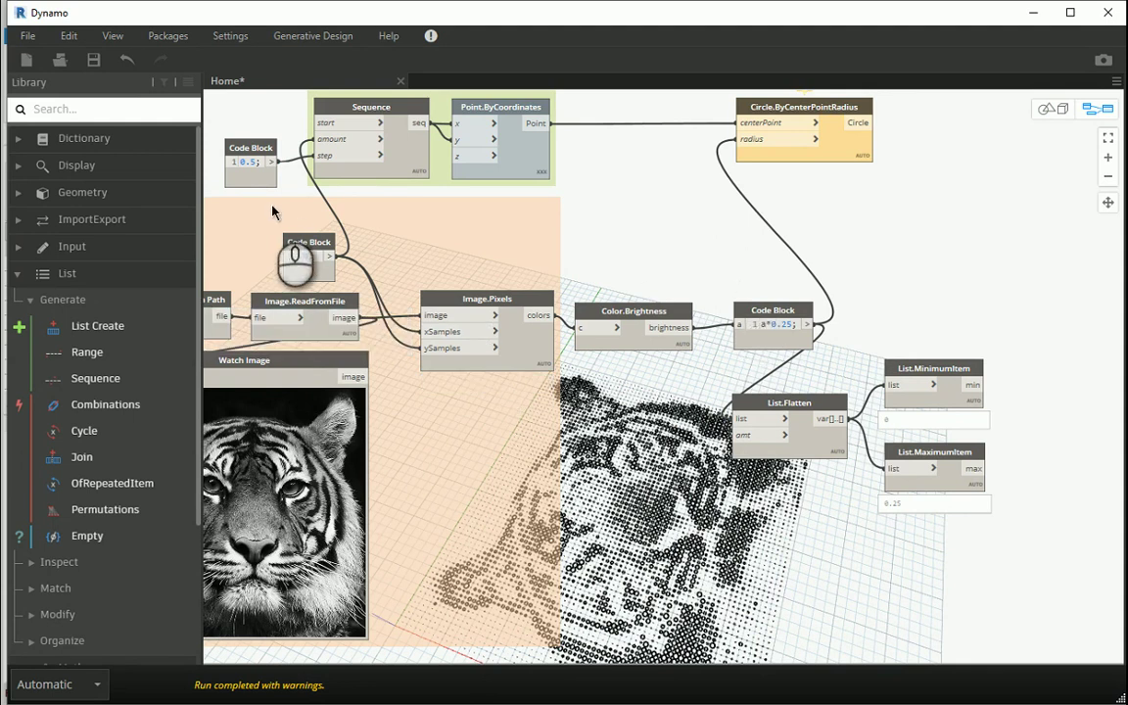
{"action": "type", "text": "20;"}
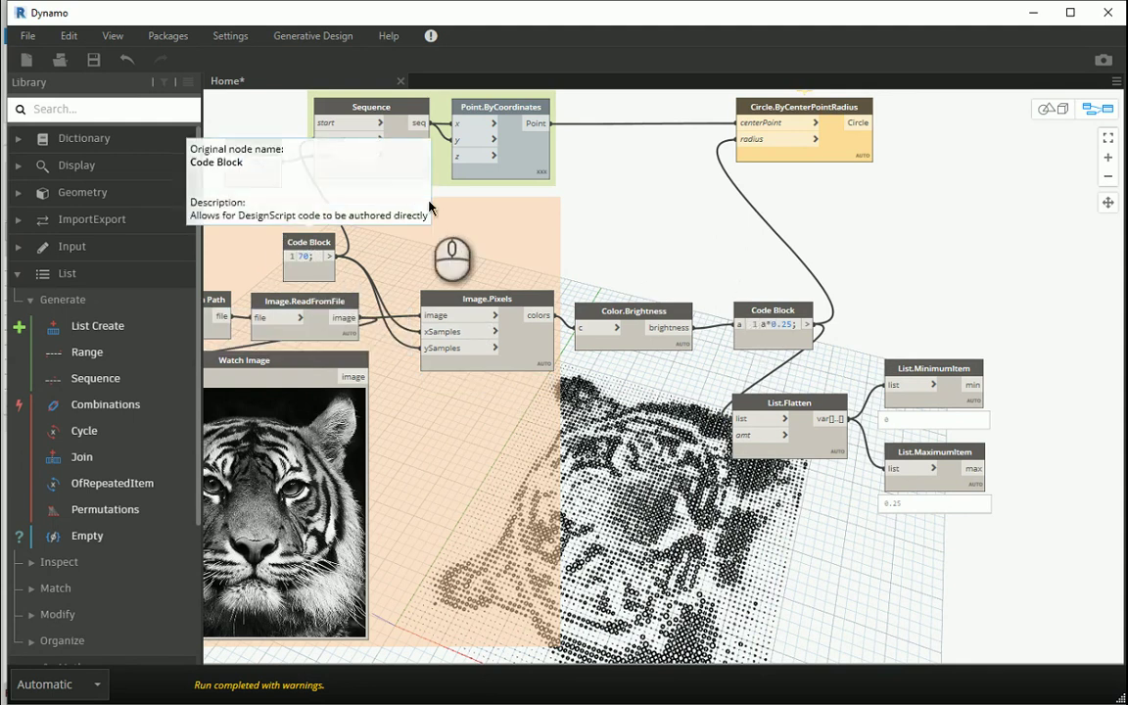
{"action": "left_click", "coordinate": [610, 210]}
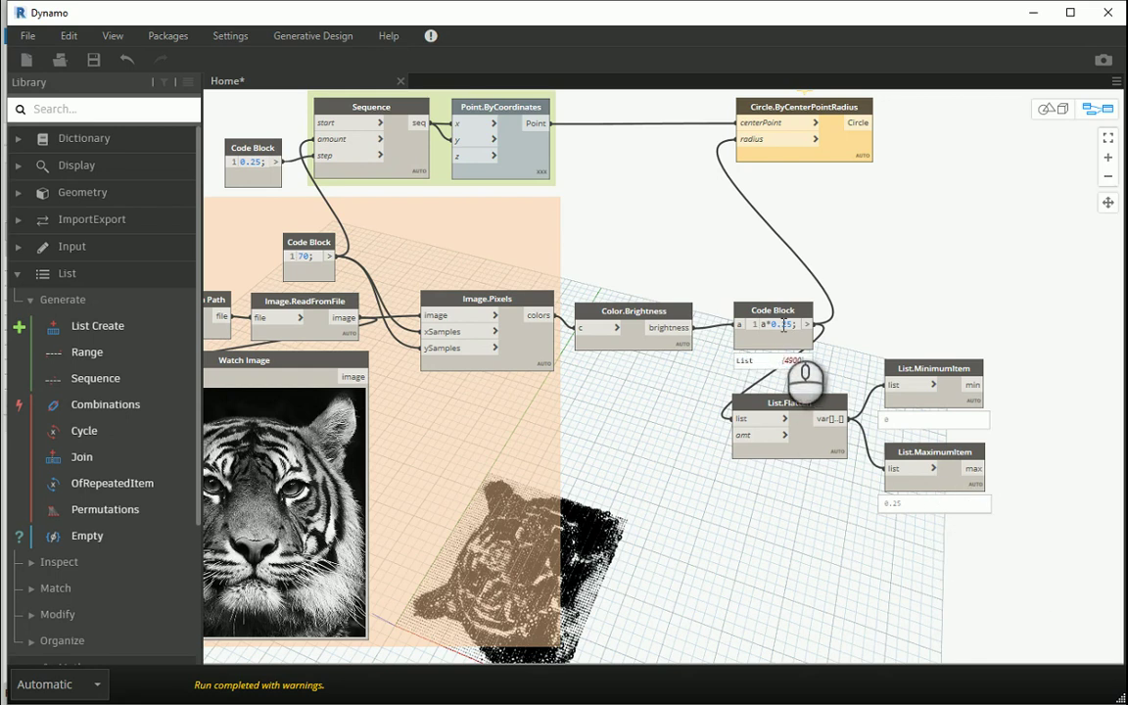
Change the brightness scaling Code Block to a*0.125 and check the circle sizes against the grid spacing in 3D.
{"action": "left_click", "coordinate": [783, 327]}
{"action": "type", "text": "1"}
{"action": "left_click", "coordinate": [897, 322]}
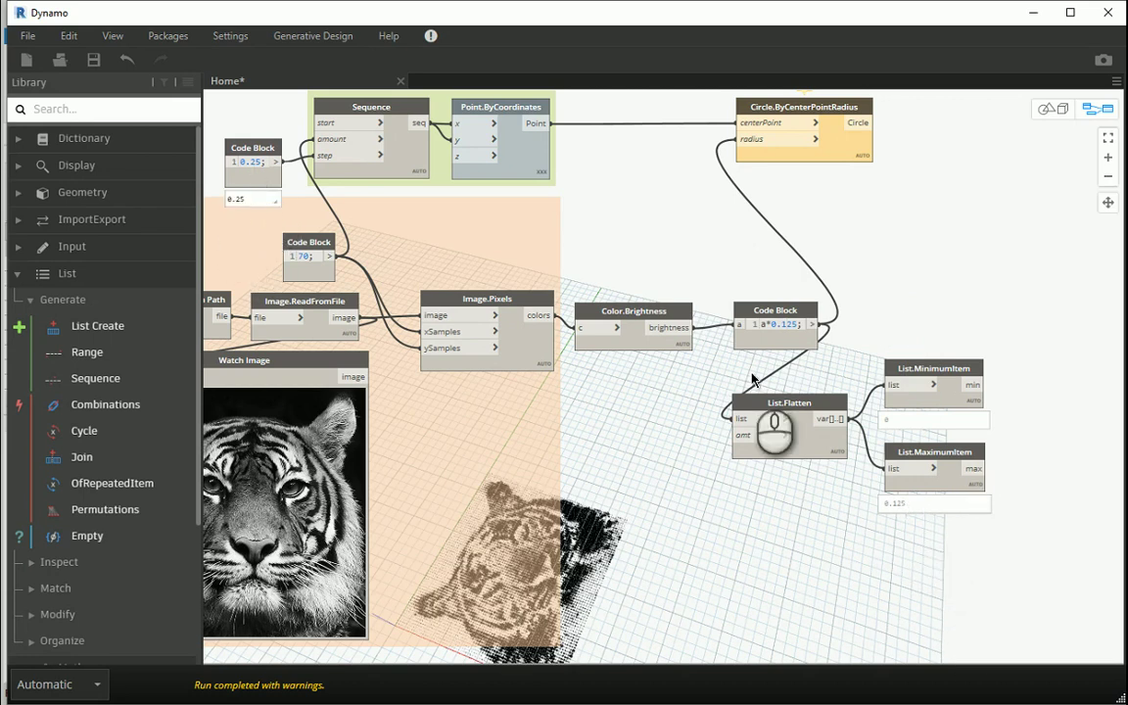
{"action": "left_click_drag", "start_coordinate": [263, 154], "coordinate": [261, 152]}
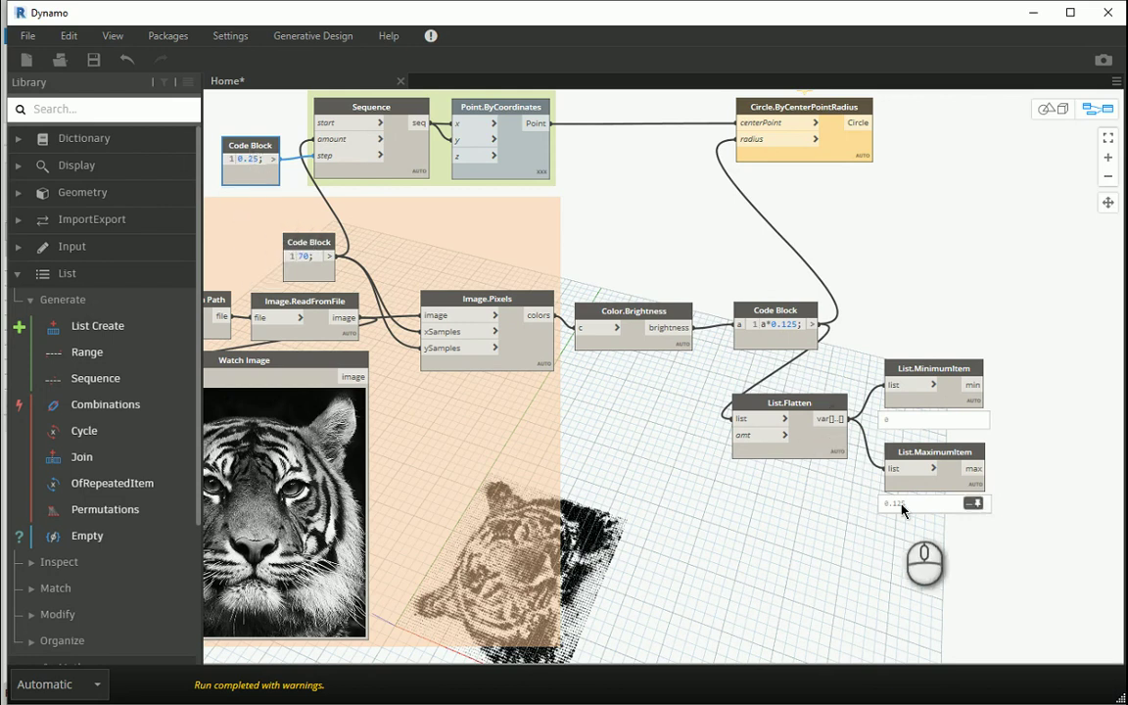
{"action": "left_click", "coordinate": [1039, 114]}
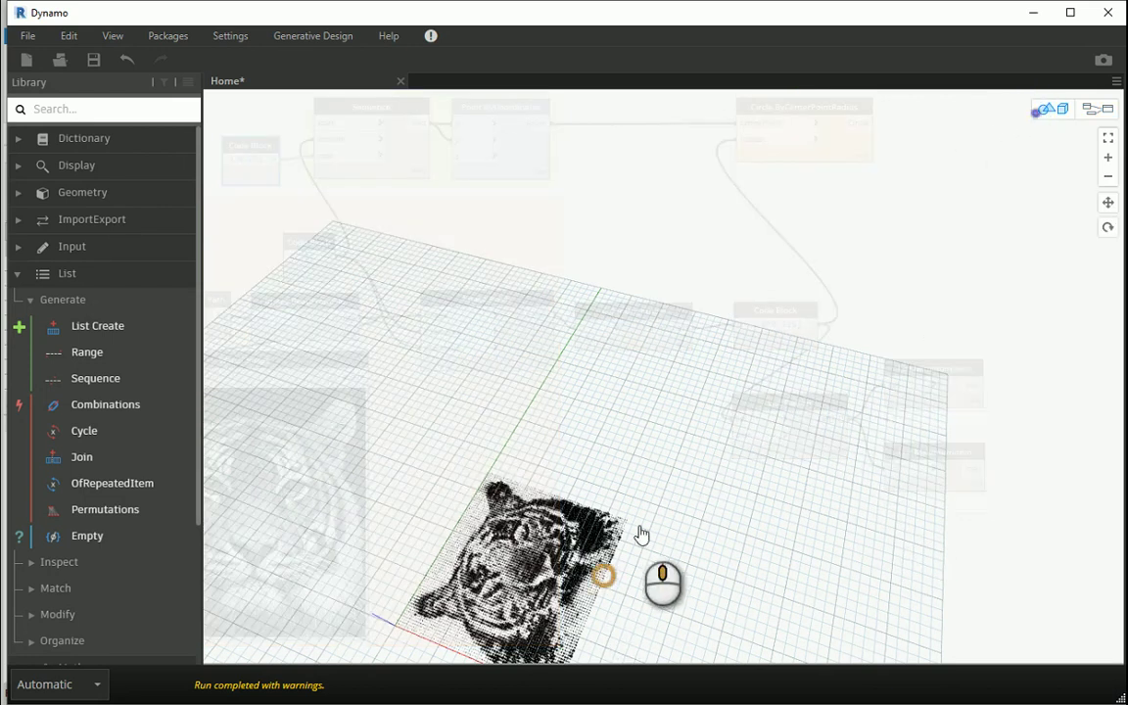
{"action": "middle_click_drag", "start_coordinate": [604, 574], "coordinate": [700, 444]}
{"action": "scroll", "coordinate": [696, 453], "scroll_direction": "up", "scroll_amount": 4}
{"action": "right_click_drag", "start_coordinate": [631, 469], "coordinate": [653, 554]}
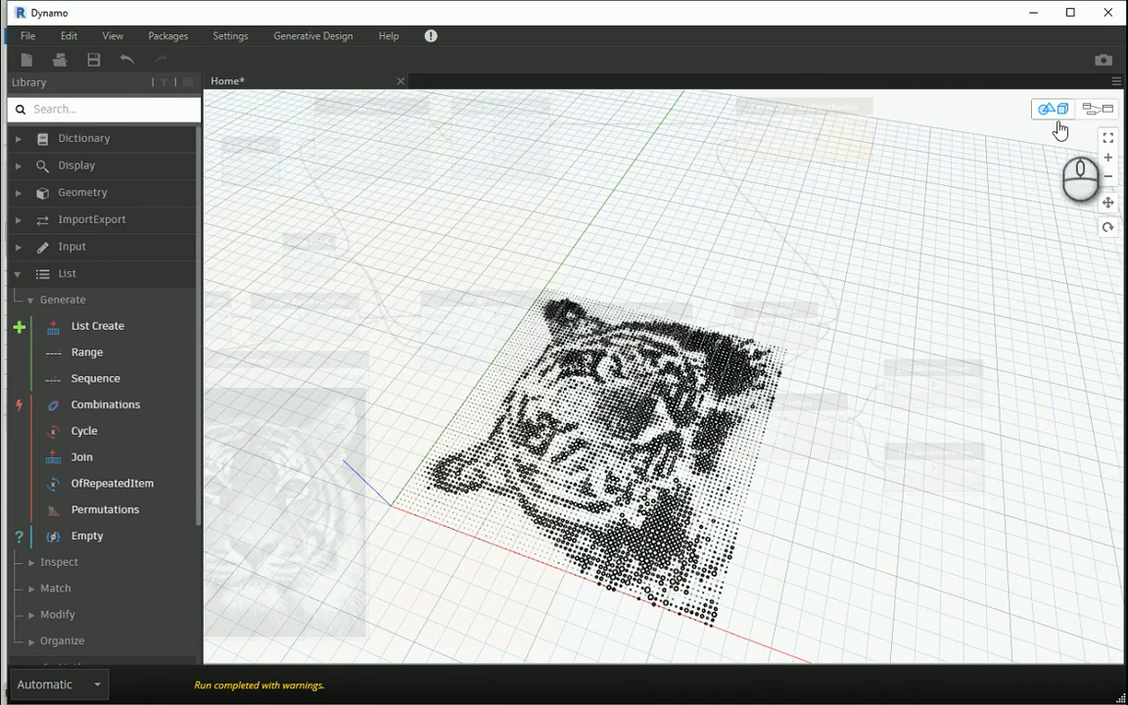
Set the sample-count Code Block to 60 and check the tiger circle pattern in 3D.
{"action": "left_click", "coordinate": [1093, 112]}
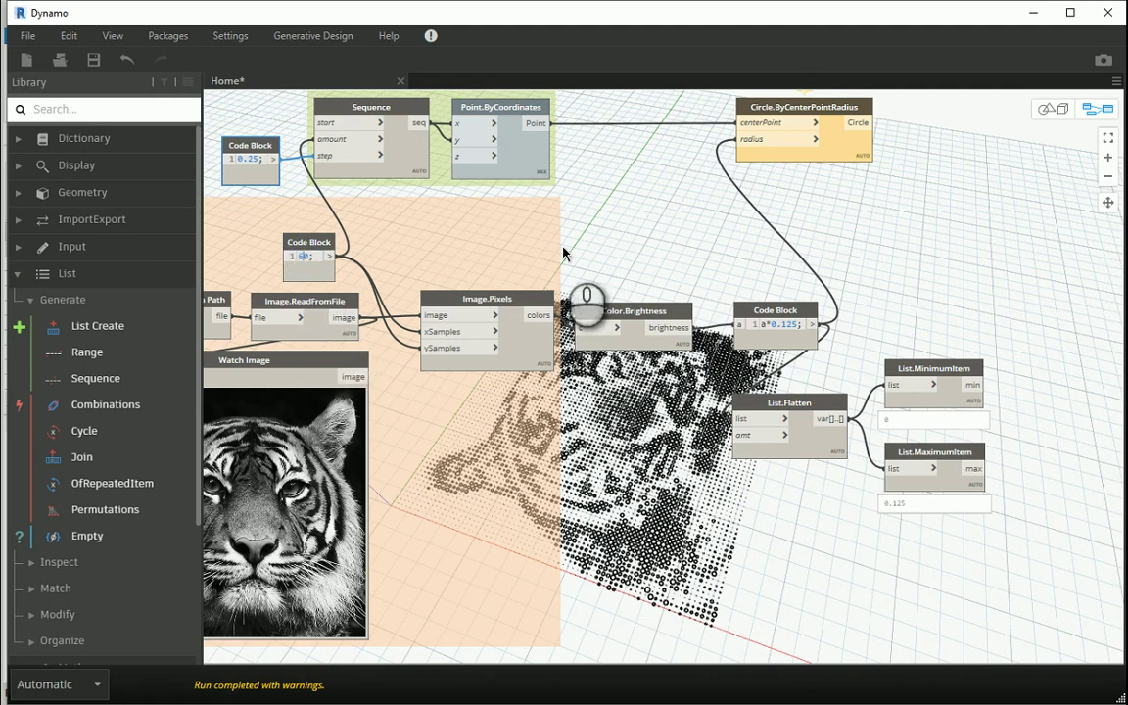
{"action": "left_click", "coordinate": [634, 240]}
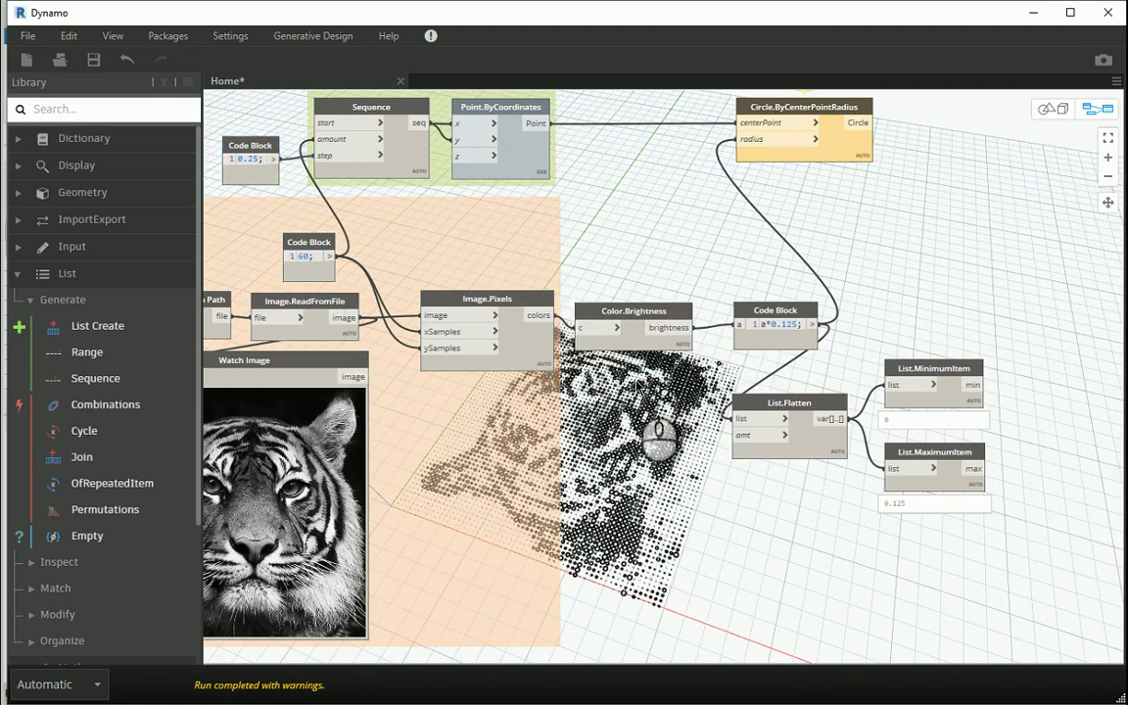
{"action": "left_click", "coordinate": [1050, 111]}
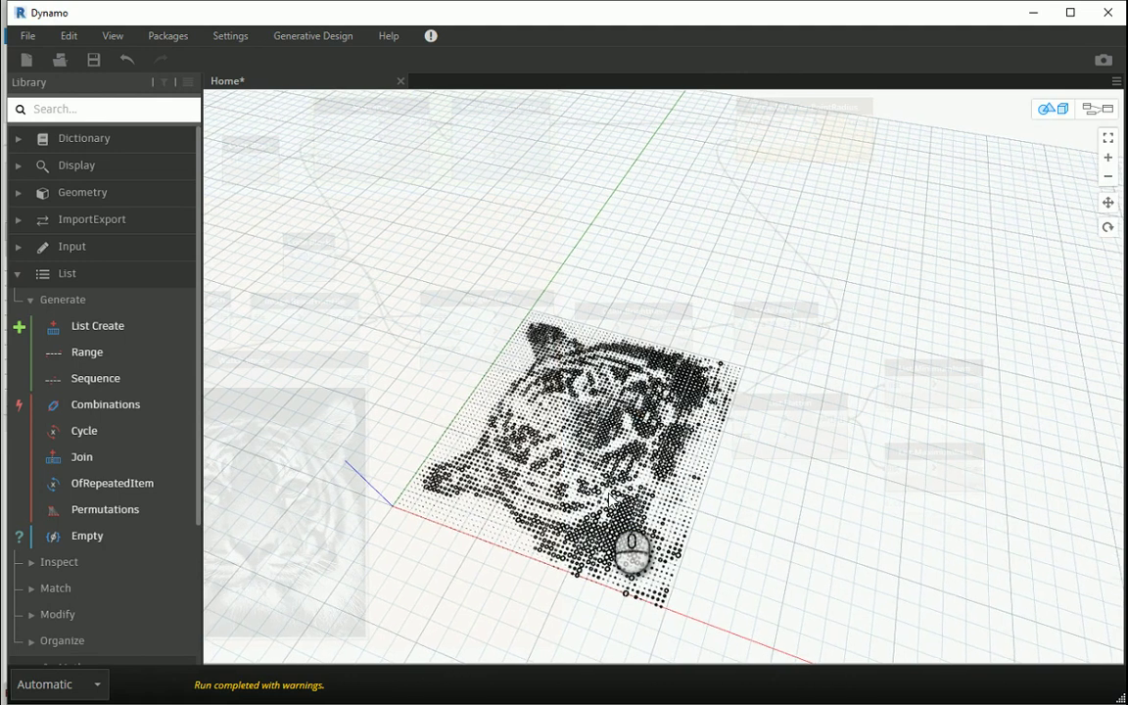
{"action": "scroll", "coordinate": [609, 496], "scroll_direction": "down", "scroll_amount": 1}
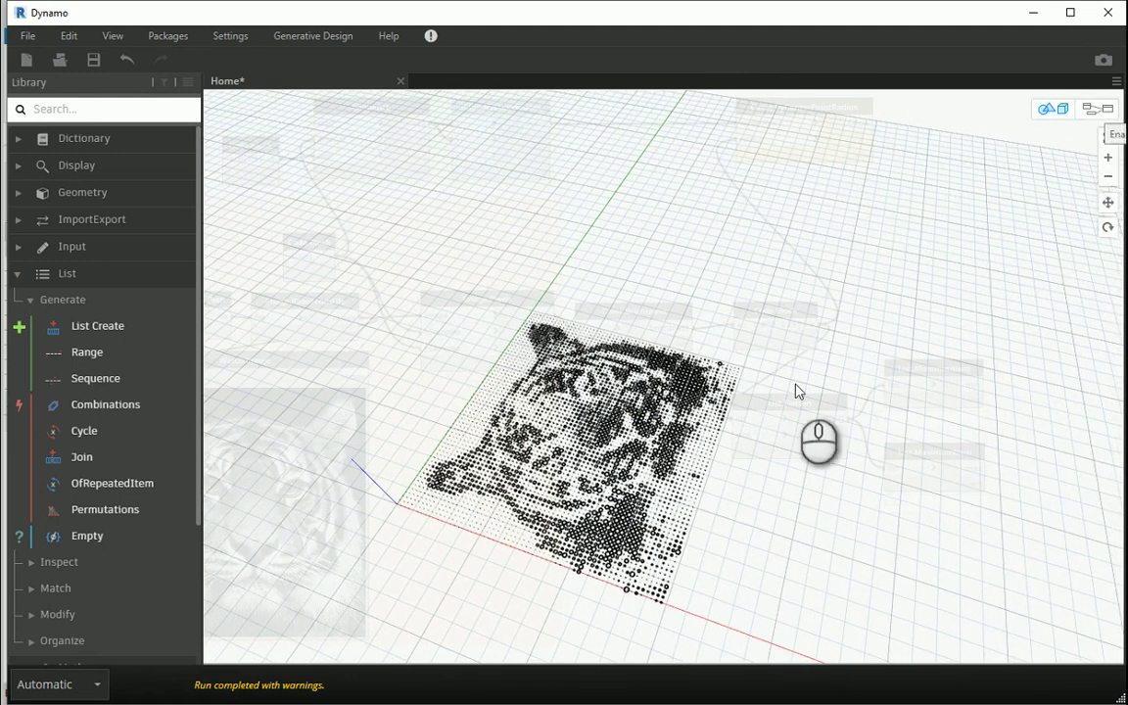
Examine the whole tiger circle pattern in 3D from a viewpoint where the face appears upright.
{"action": "middle_click_drag", "start_coordinate": [795, 392], "coordinate": [825, 484]}
{"action": "right_click_drag", "start_coordinate": [927, 555], "coordinate": [891, 564]}
{"action": "middle_click_drag", "start_coordinate": [917, 579], "coordinate": [687, 299]}
{"action": "scroll", "coordinate": [688, 299], "scroll_direction": "up", "scroll_amount": 1}
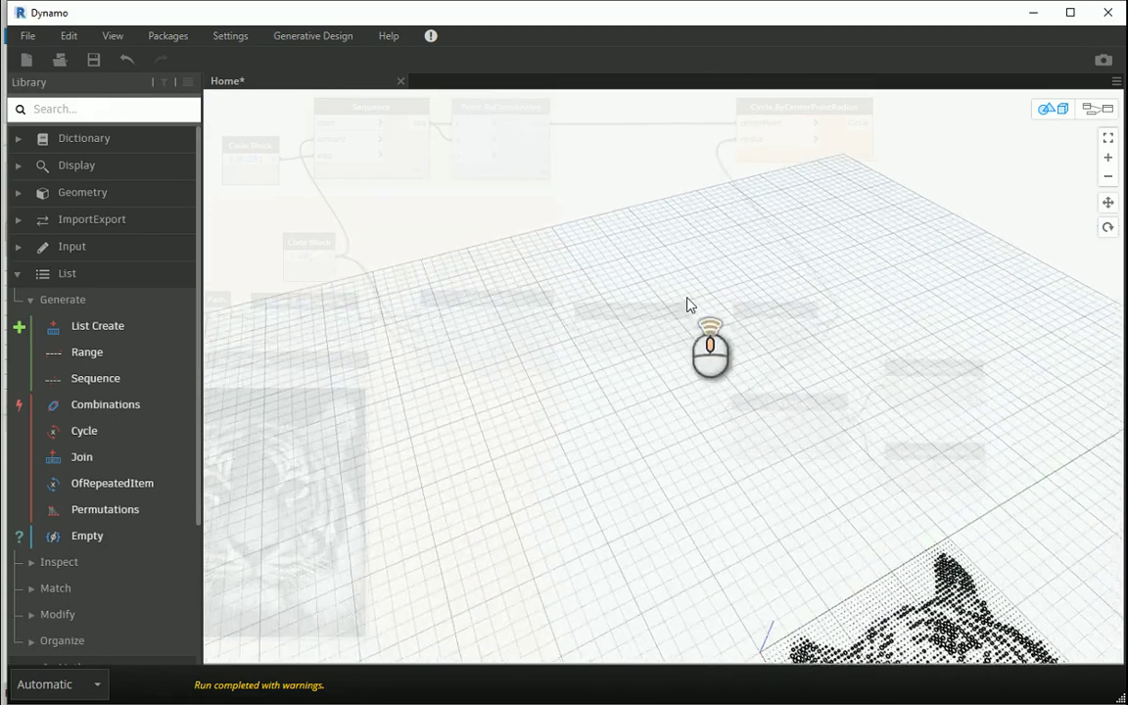
{"action": "scroll", "coordinate": [726, 489], "scroll_direction": "down", "scroll_amount": 4}
{"action": "scroll", "coordinate": [786, 539], "scroll_direction": "up", "scroll_amount": 3}
{"action": "middle_click_drag", "start_coordinate": [878, 561], "coordinate": [715, 504]}
{"action": "right_click_drag", "start_coordinate": [797, 557], "coordinate": [781, 580]}
{"action": "middle_click_drag", "start_coordinate": [781, 582], "coordinate": [733, 480]}
{"action": "scroll", "coordinate": [760, 544], "scroll_direction": "down", "scroll_amount": 2}
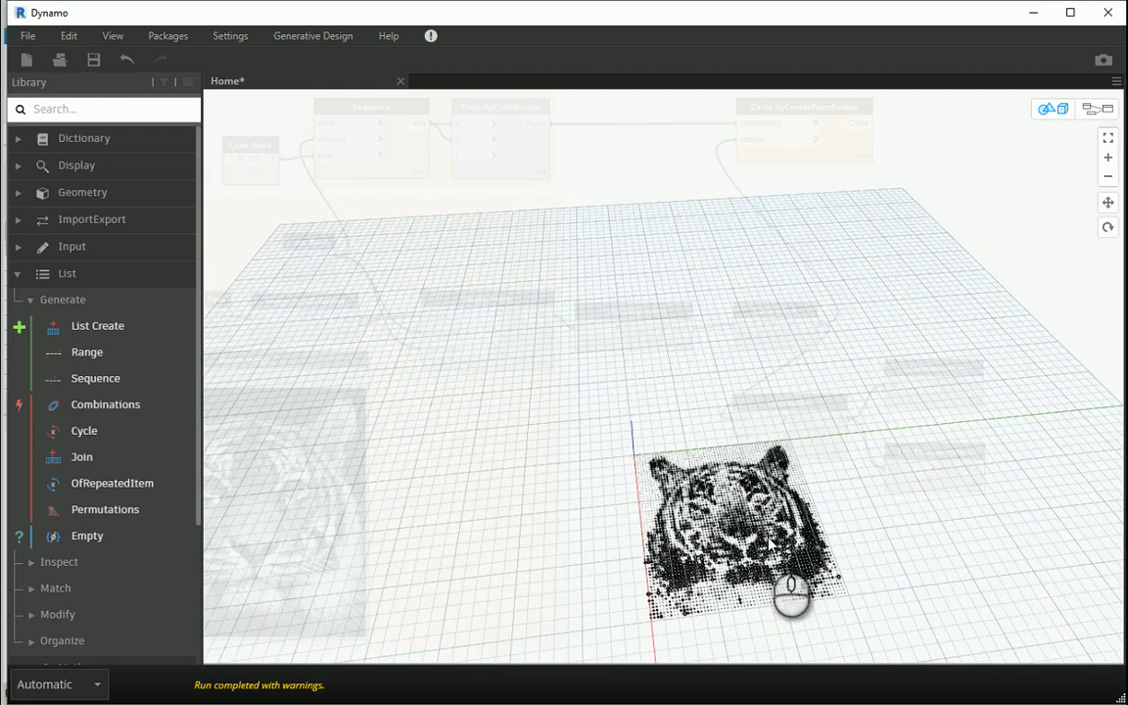
{"action": "scroll", "coordinate": [769, 545], "scroll_direction": "up", "scroll_amount": 1}
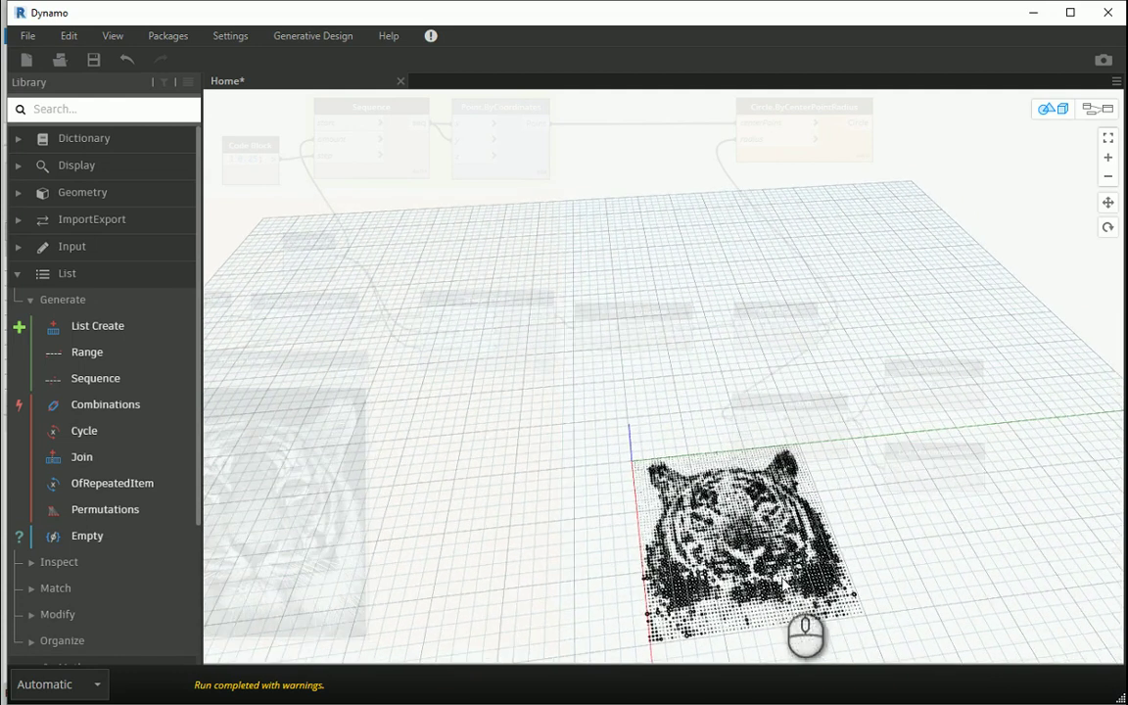
Inspect the individual circles of the tiger's face up close in 3D and review the node graph that produces them.
{"action": "scroll", "coordinate": [785, 582], "scroll_direction": "up", "scroll_amount": 3}
{"action": "middle_click_drag", "start_coordinate": [781, 452], "coordinate": [600, 275]}
{"action": "scroll", "coordinate": [762, 595], "scroll_direction": "up", "scroll_amount": 3}
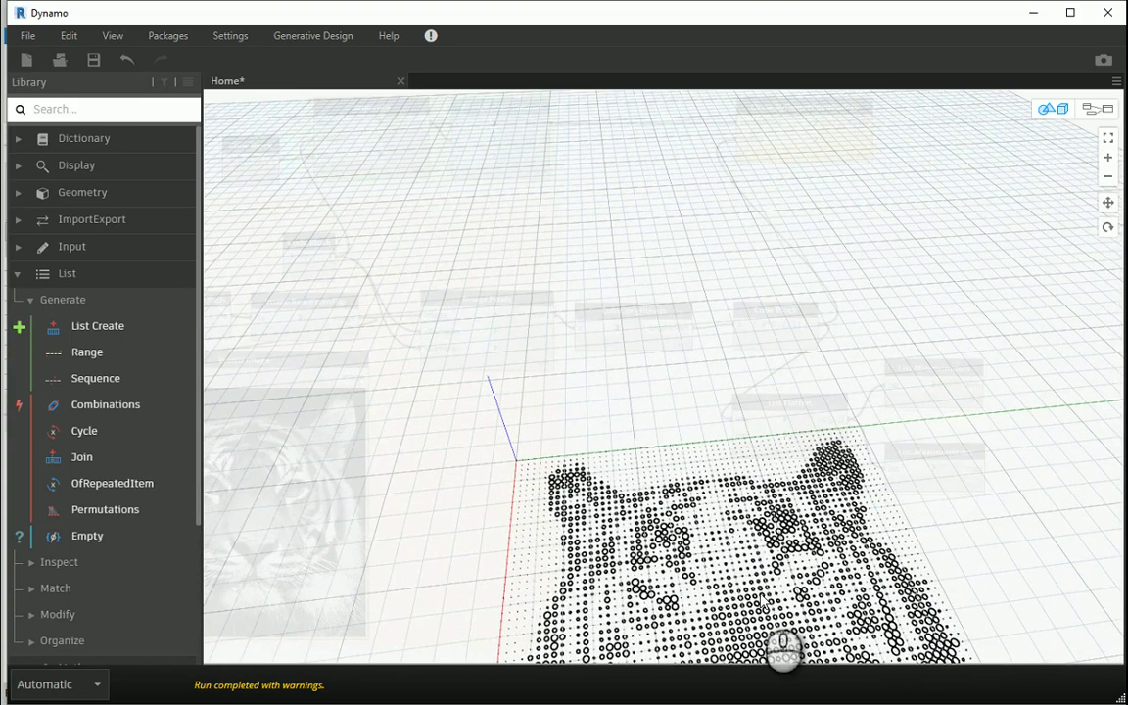
{"action": "scroll", "coordinate": [769, 612], "scroll_direction": "down", "scroll_amount": 1}
{"action": "scroll", "coordinate": [771, 611], "scroll_direction": "down", "scroll_amount": 5}
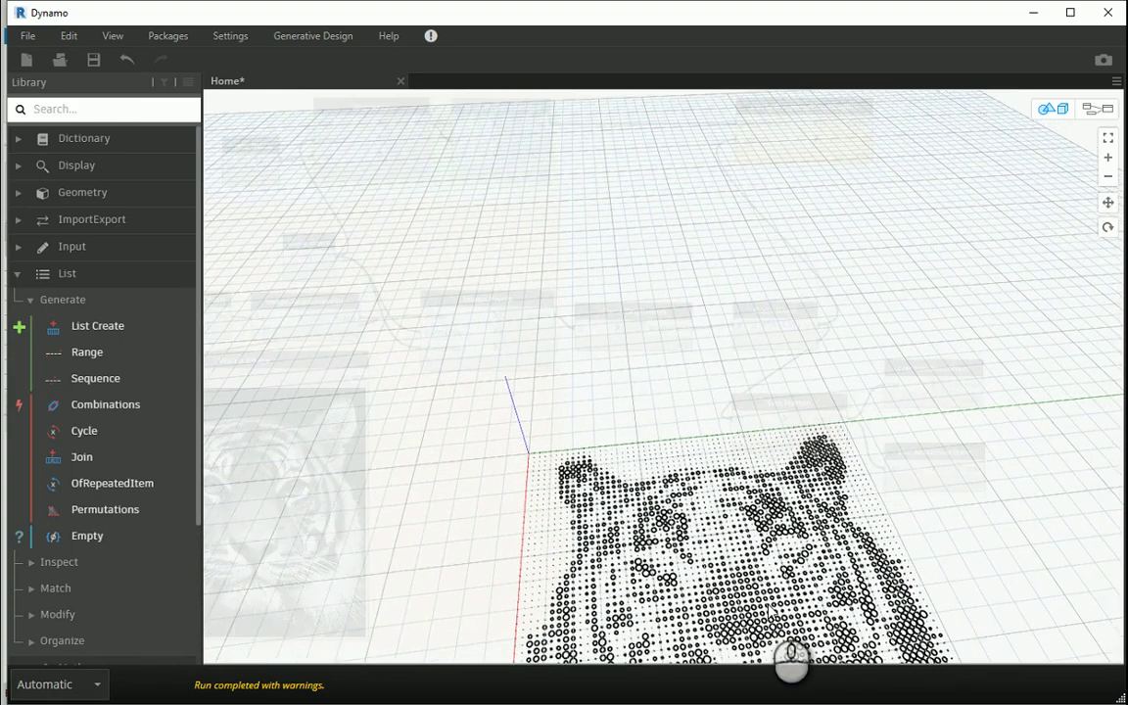
{"action": "scroll", "coordinate": [769, 606], "scroll_direction": "down", "scroll_amount": 2}
{"action": "middle_click_drag", "start_coordinate": [747, 501], "coordinate": [815, 578]}
{"action": "scroll", "coordinate": [704, 296], "scroll_direction": "down", "scroll_amount": 3}
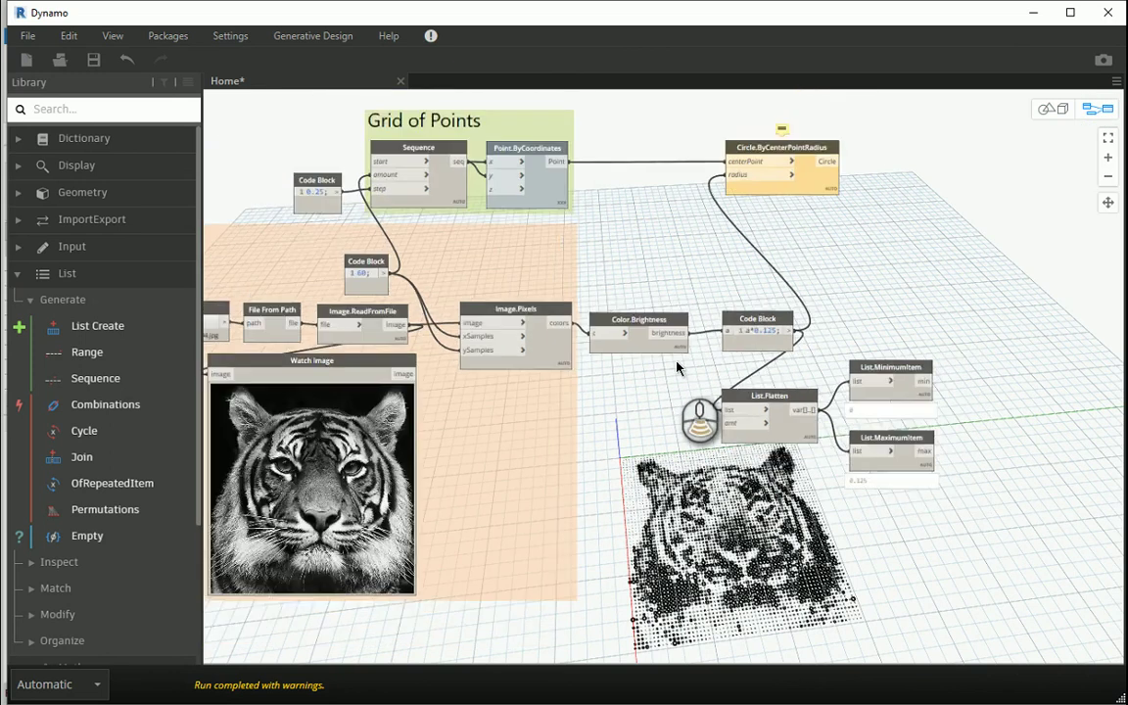
{"action": "scroll", "coordinate": [833, 345], "scroll_direction": "up", "scroll_amount": 2}
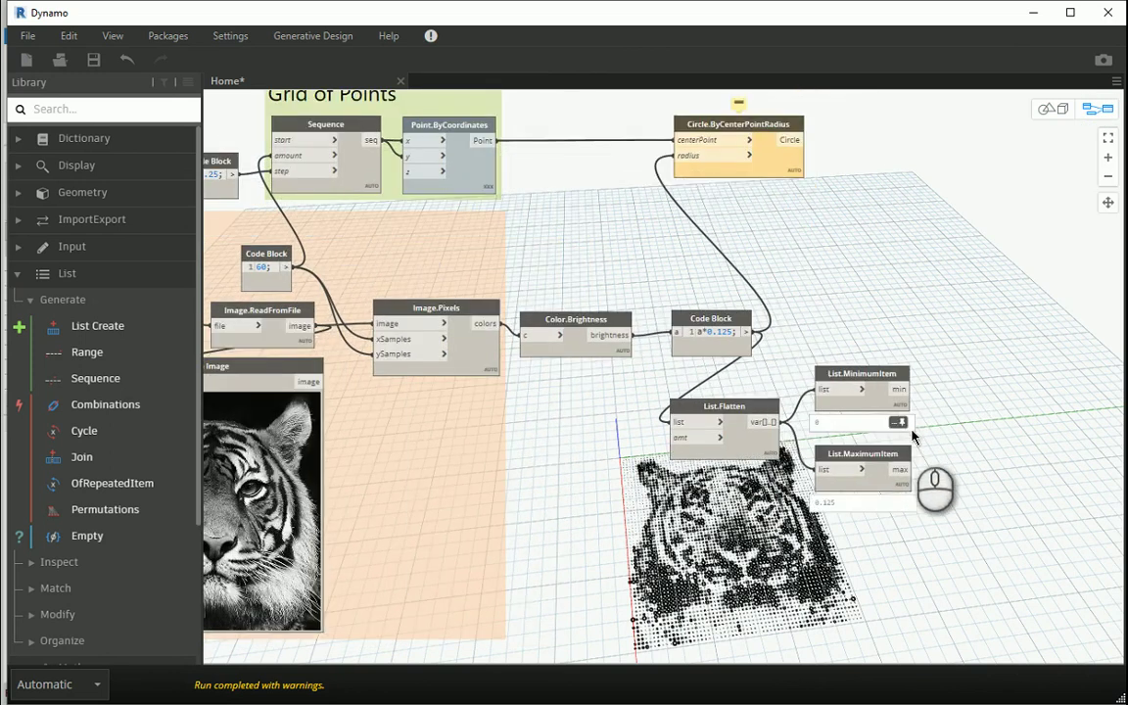
Reposition the Circle.ByCenterPointRadius node, add a Surface.ByPatch node beside it, and wire Circle into closedCurve.
{"action": "left_click_drag", "start_coordinate": [760, 122], "coordinate": [643, 128]}
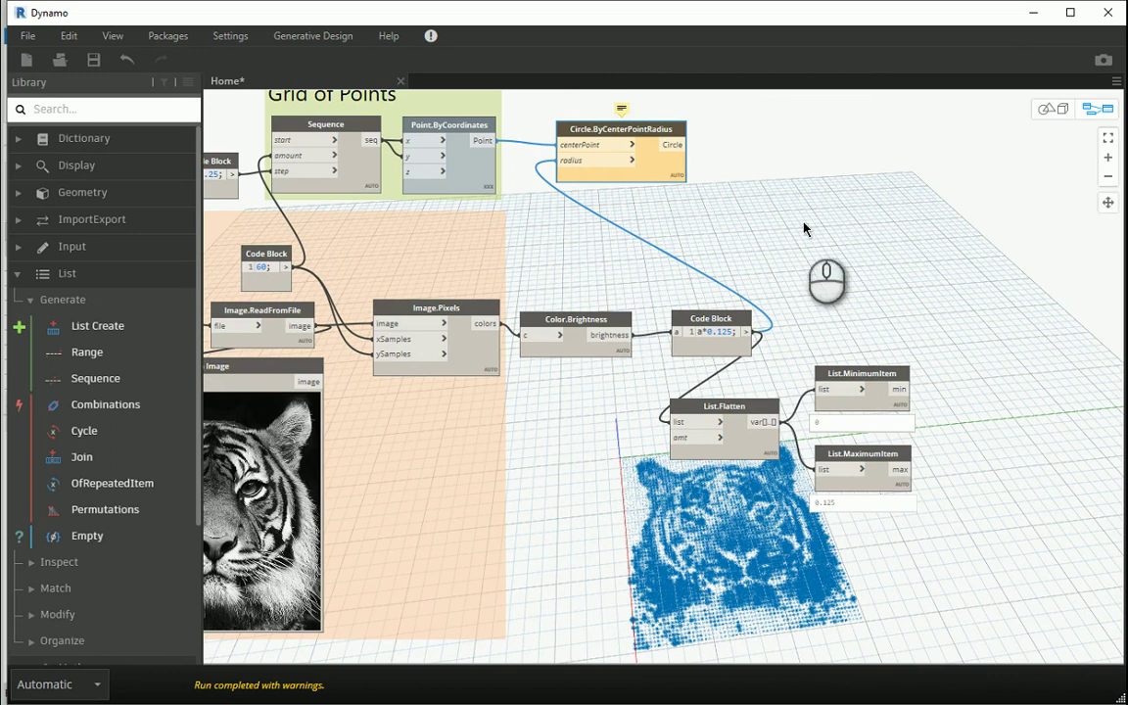
{"action": "left_click", "coordinate": [1046, 109]}
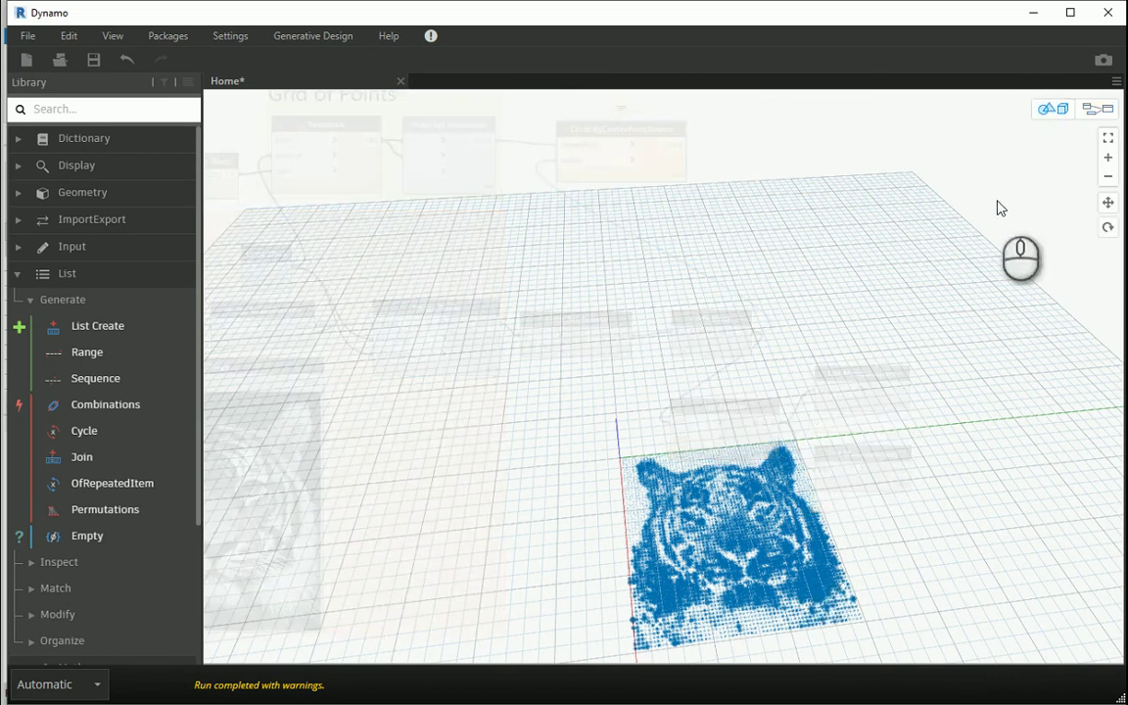
{"action": "left_click", "coordinate": [1097, 109]}
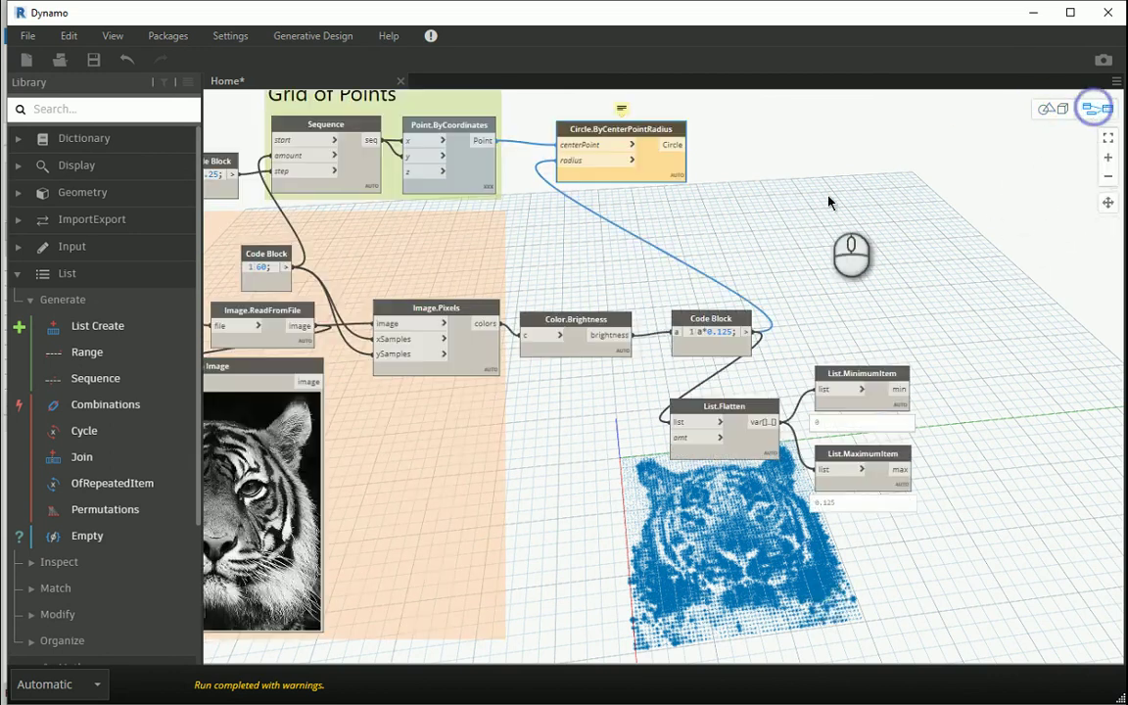
{"action": "right_click", "coordinate": [753, 146]}
{"action": "type", "text": "patch"}
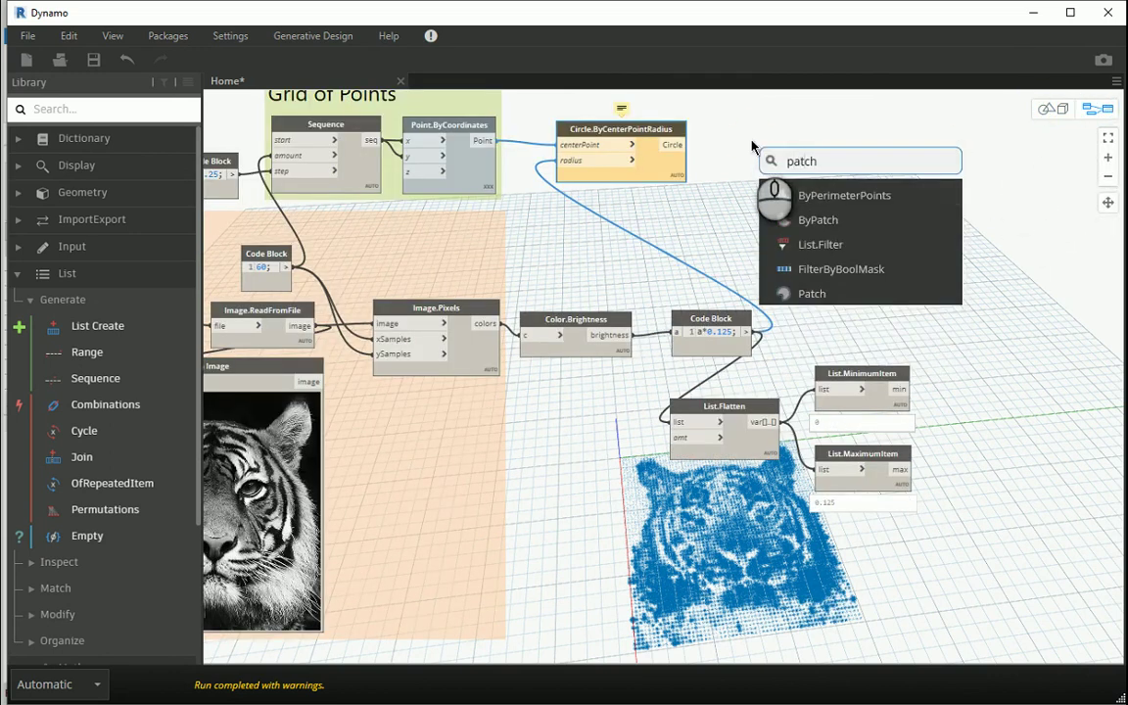
{"action": "left_click", "coordinate": [802, 211]}
{"action": "left_click_drag", "start_coordinate": [857, 221], "coordinate": [763, 136]}
{"action": "left_click", "coordinate": [679, 144]}
{"action": "left_click", "coordinate": [744, 156]}
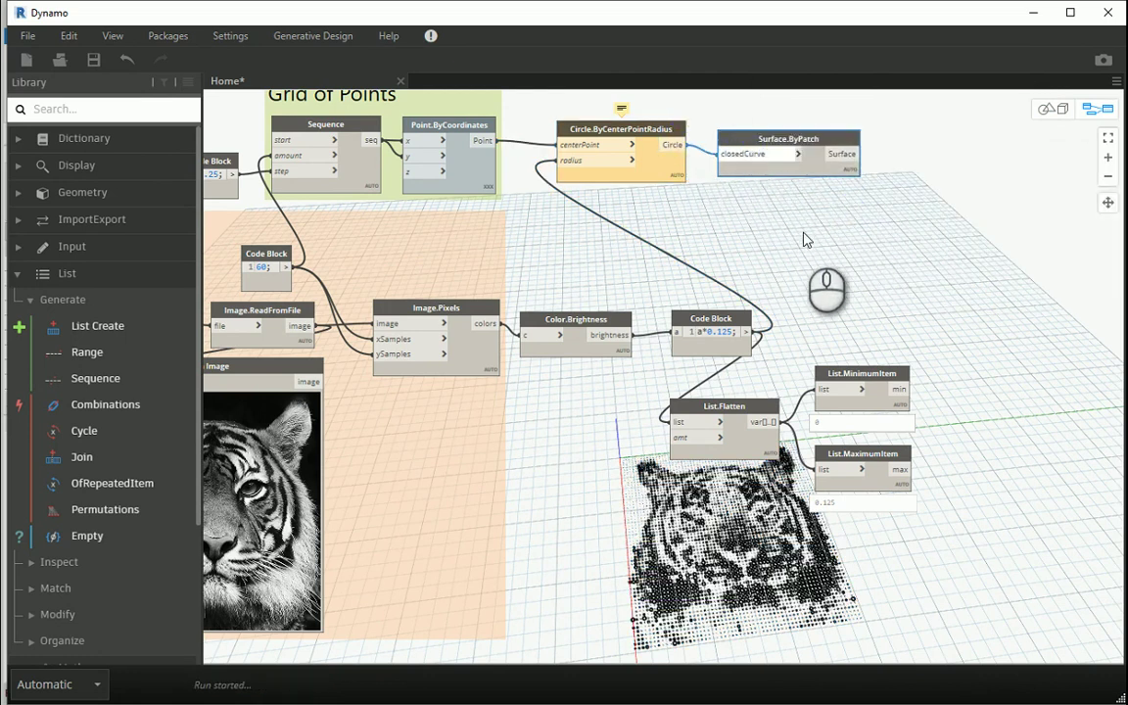
Switch to Revit and examine the tiger circle pattern as a whole and up close in the Level 1 floor plan.
{"action": "left_click", "coordinate": [1058, 106]}
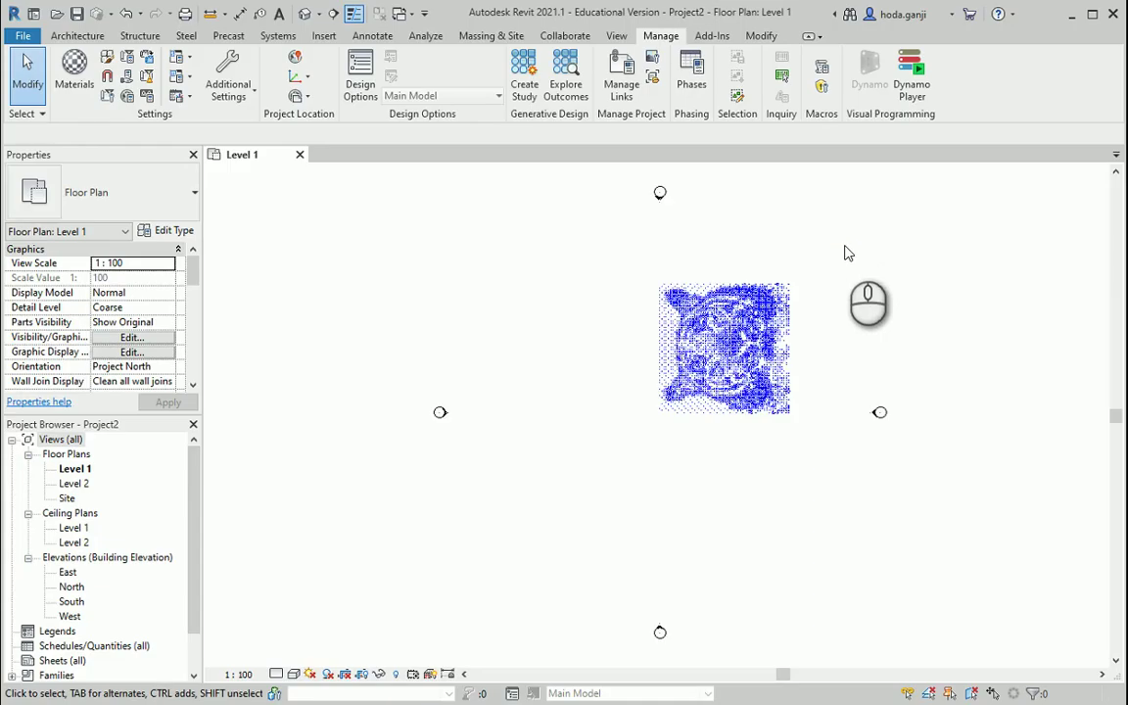
{"action": "scroll", "coordinate": [802, 371], "scroll_direction": "up", "scroll_amount": 5}
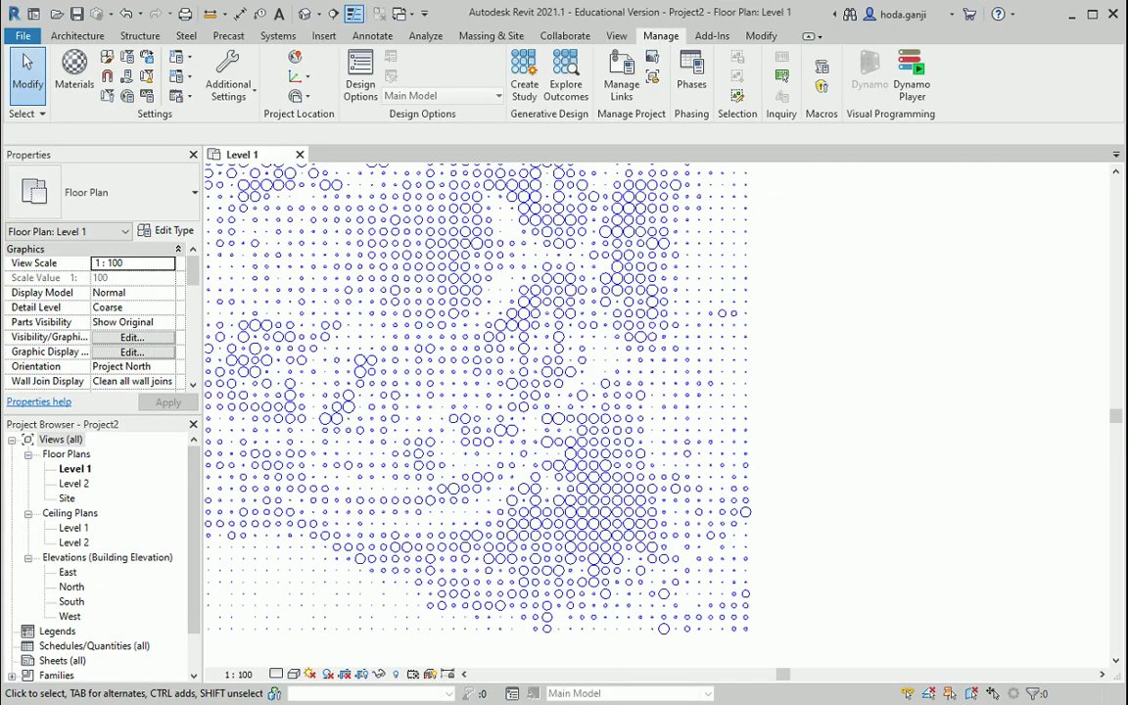
{"action": "scroll", "coordinate": [529, 431], "scroll_direction": "down", "scroll_amount": 3}
{"action": "scroll", "coordinate": [438, 314], "scroll_direction": "up", "scroll_amount": 2}
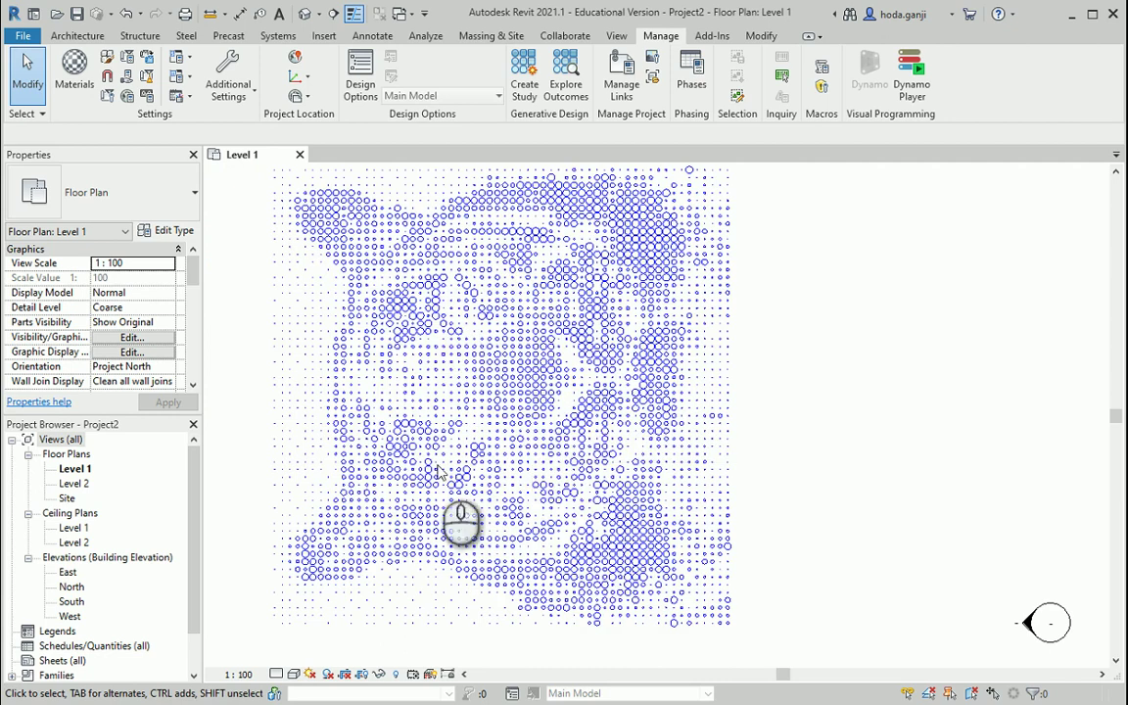
{"action": "scroll", "coordinate": [576, 494], "scroll_direction": "up", "scroll_amount": 2}
{"action": "scroll", "coordinate": [641, 548], "scroll_direction": "down", "scroll_amount": 2}
{"action": "mouse_move", "coordinate": [524, 686]}
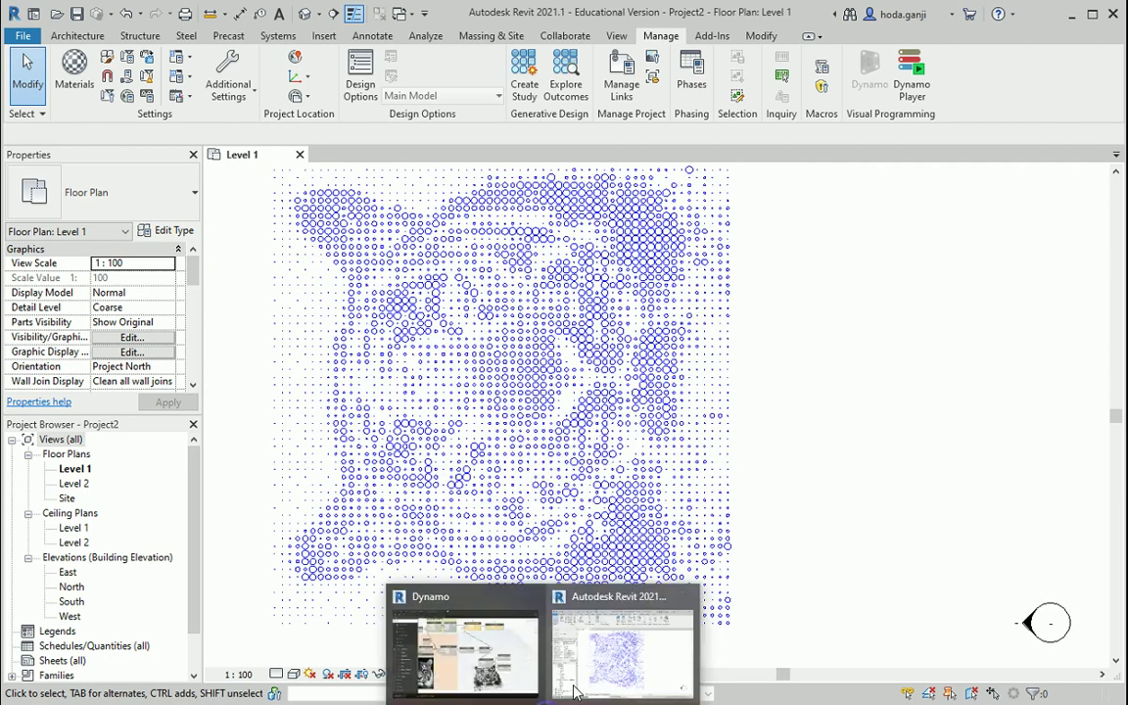
Return to Dynamo, inspect the patched circles in 3D, and review the output list of the Surface.ByPatch node.
{"action": "left_click", "coordinate": [504, 641]}
{"action": "left_click", "coordinate": [1060, 109]}
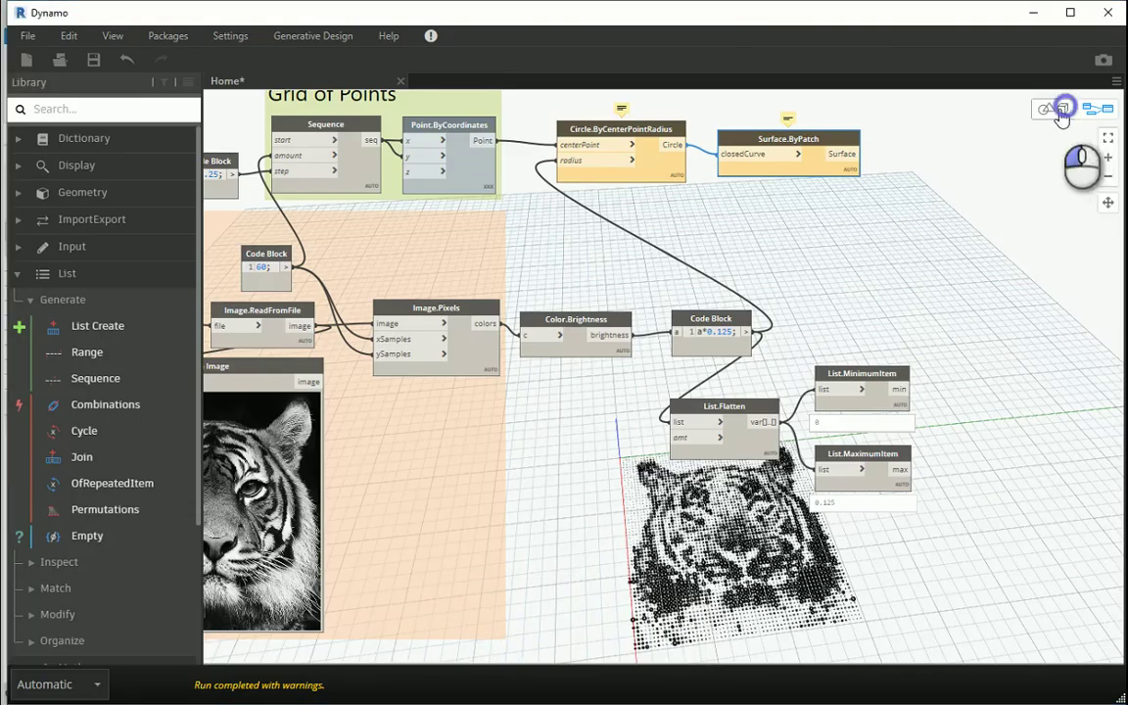
{"action": "scroll", "coordinate": [887, 519], "scroll_direction": "up", "scroll_amount": 2}
{"action": "middle_click_drag", "start_coordinate": [877, 542], "coordinate": [680, 274]}
{"action": "scroll", "coordinate": [717, 568], "scroll_direction": "up", "scroll_amount": 5}
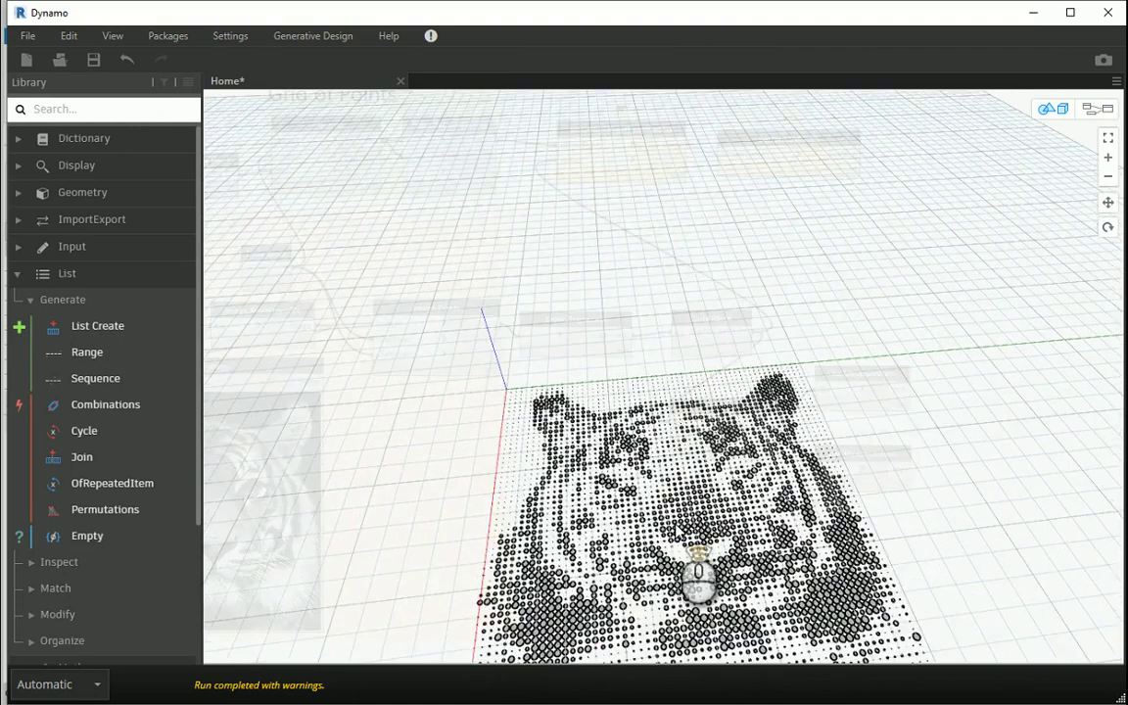
{"action": "scroll", "coordinate": [720, 590], "scroll_direction": "down", "scroll_amount": 5}
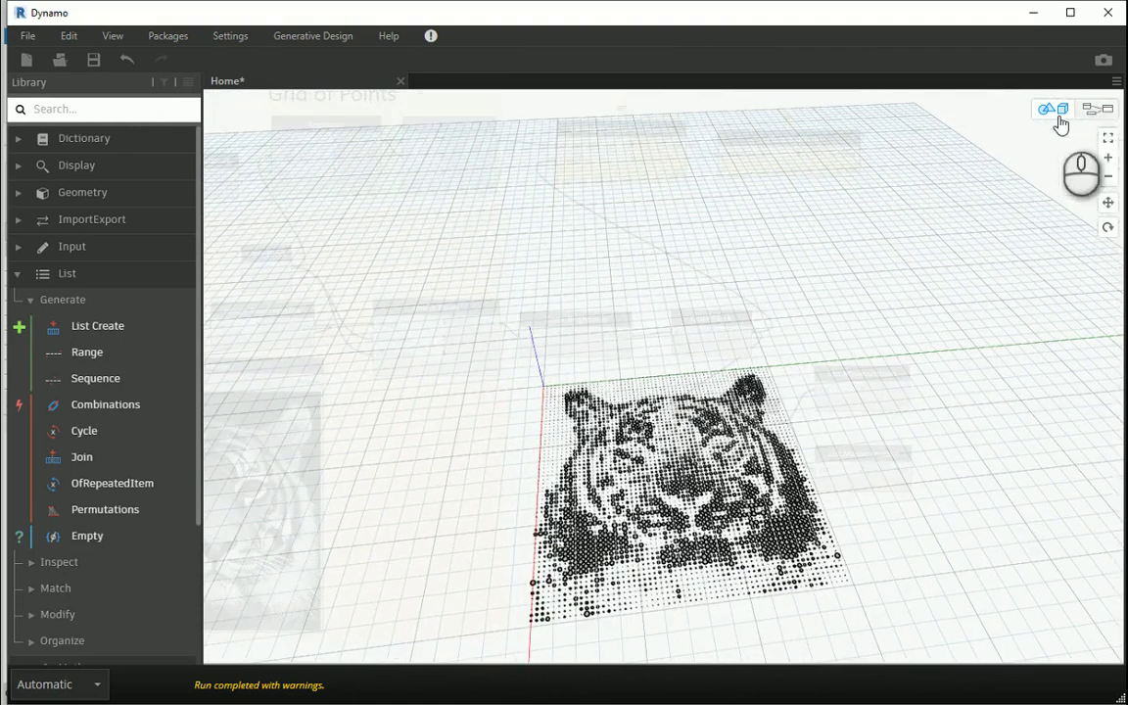
{"action": "left_click", "coordinate": [1058, 110]}
{"action": "left_click", "coordinate": [815, 140]}
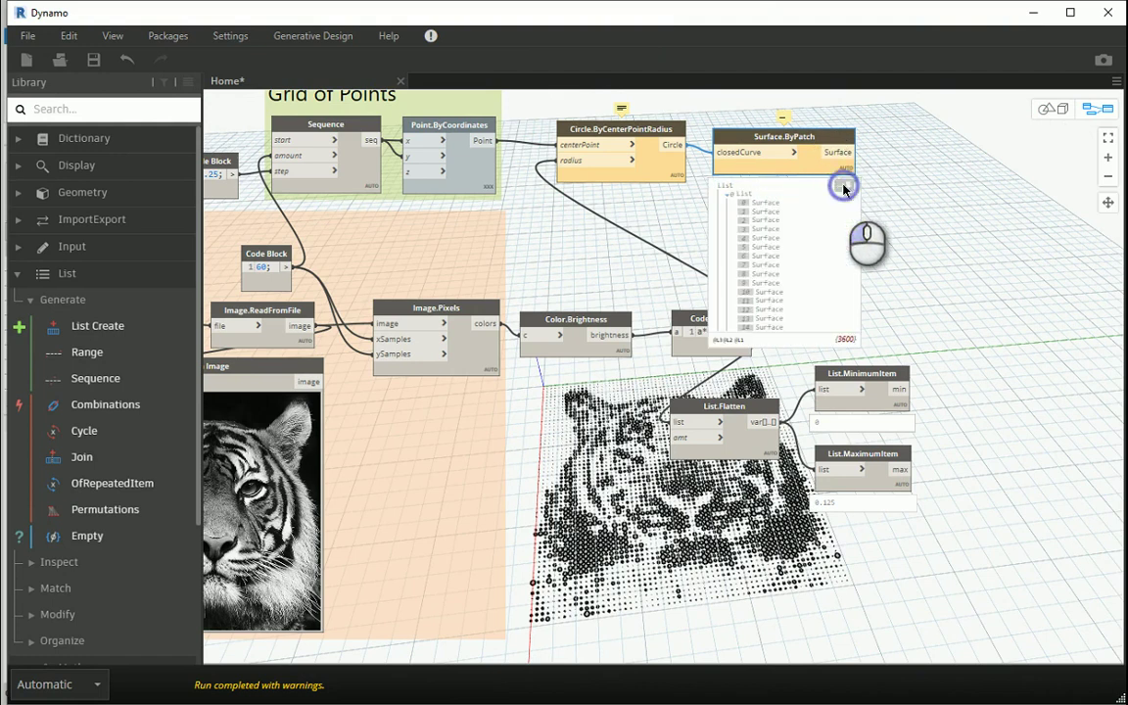
{"action": "left_click", "coordinate": [844, 189]}
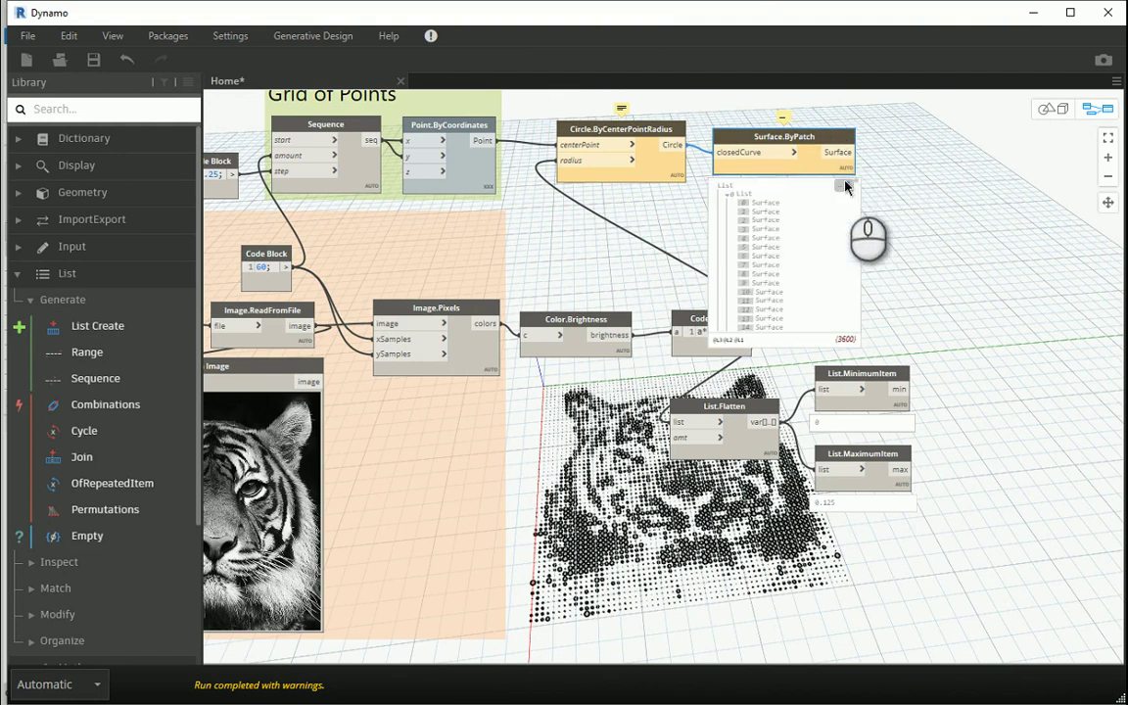
Search the nodes for union and place a Surface.ByUnion node beside Surface.ByPatch.
{"action": "right_click", "coordinate": [889, 154]}
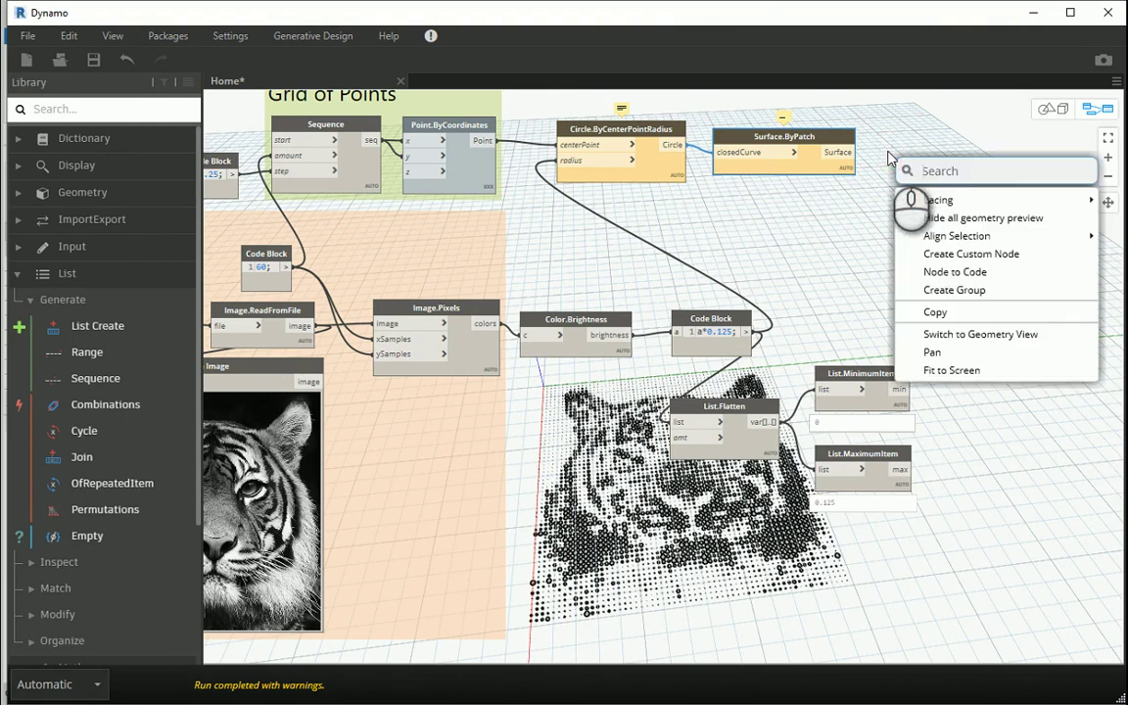
{"action": "type", "text": "union"}
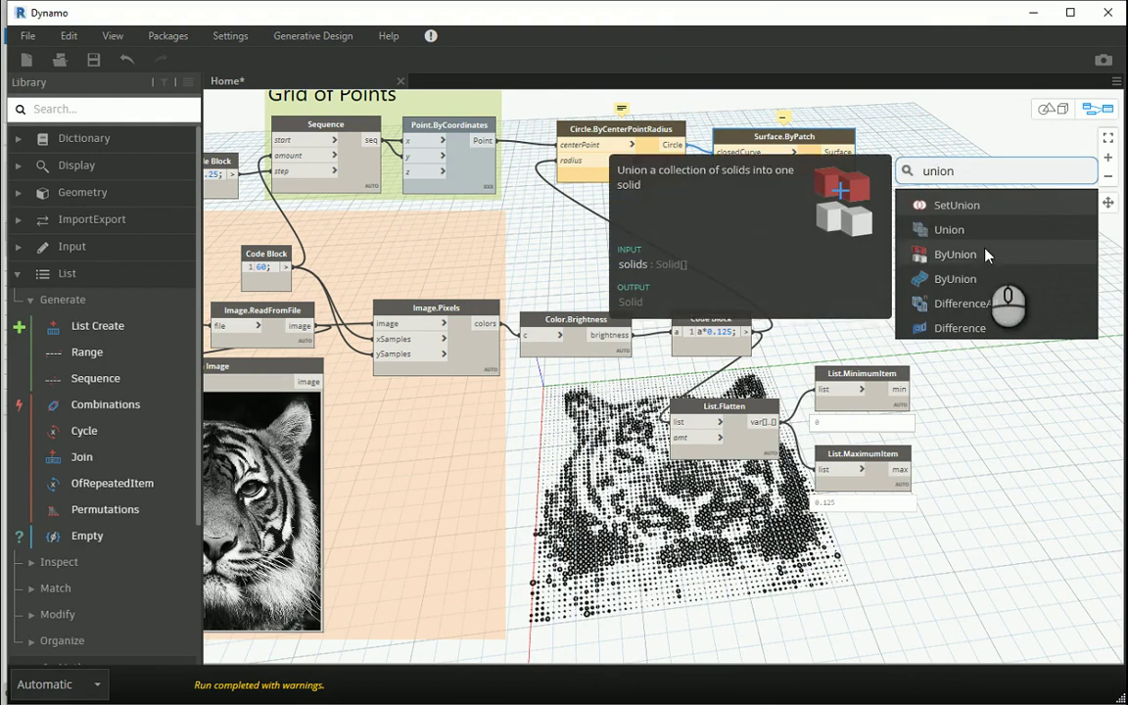
{"action": "mouse_move", "coordinate": [969, 281]}
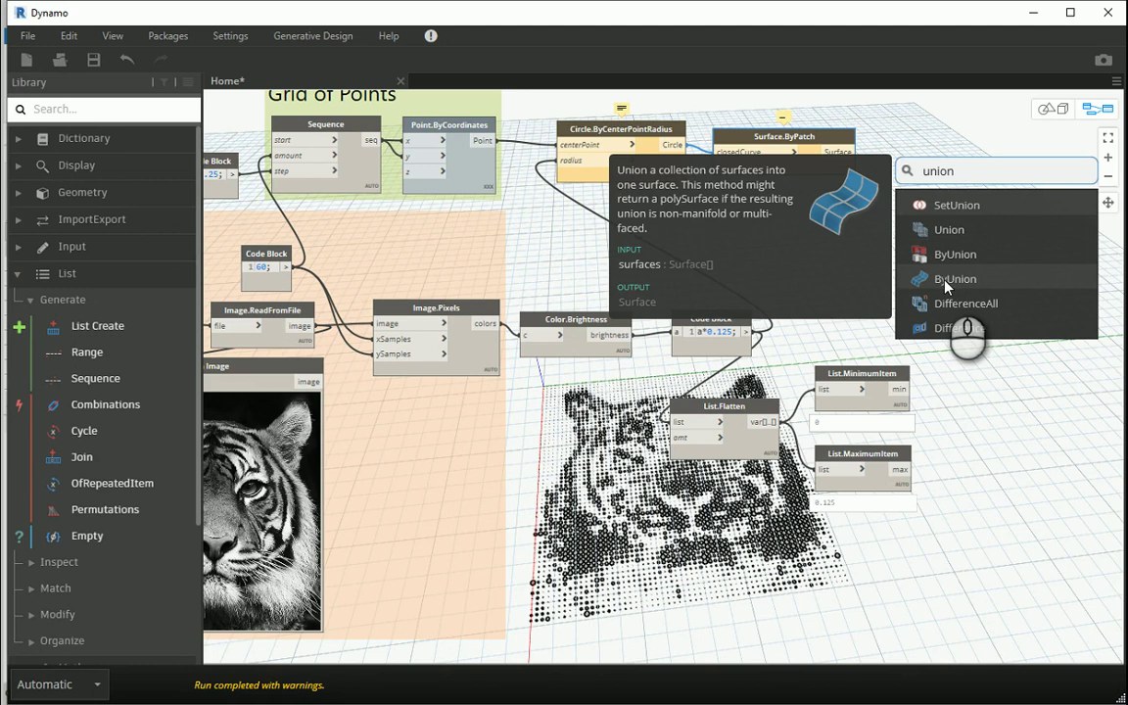
{"action": "left_click", "coordinate": [947, 286]}
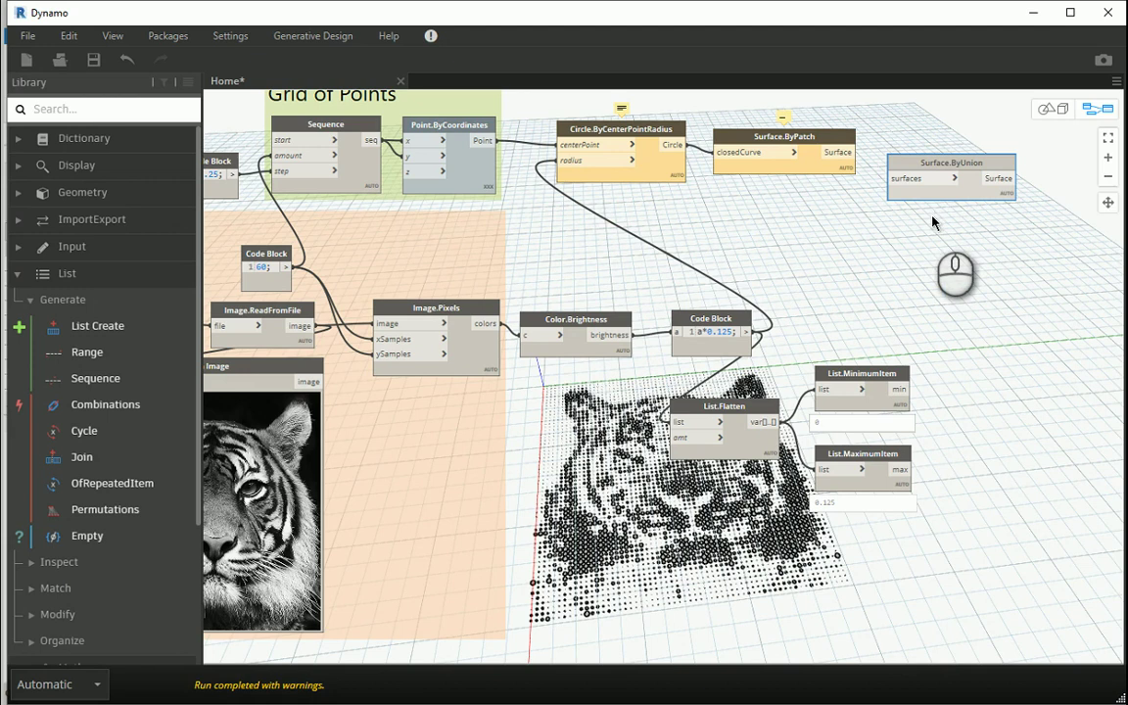
Set the graph's run mode to Manual.
{"action": "left_click", "coordinate": [101, 685]}
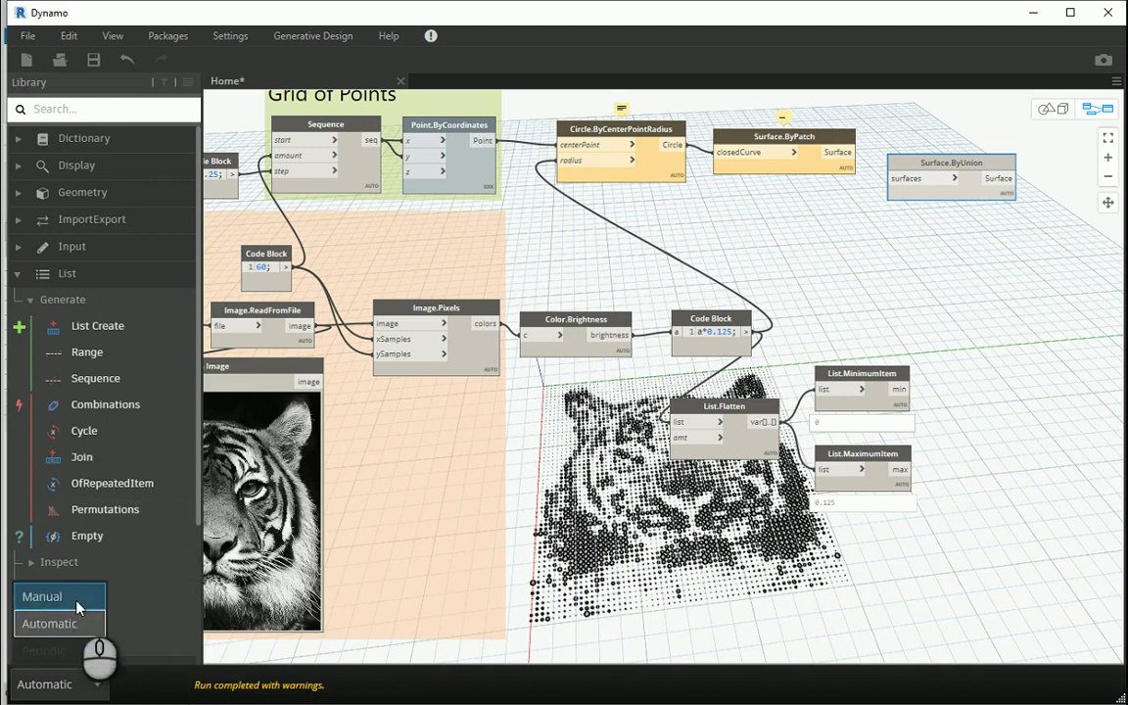
{"action": "left_click", "coordinate": [68, 596]}
Wire the Surface.ByPatch output into the surfaces input of Surface.ByUnion and run the graph.
{"action": "left_click_drag", "start_coordinate": [849, 160], "coordinate": [885, 182]}
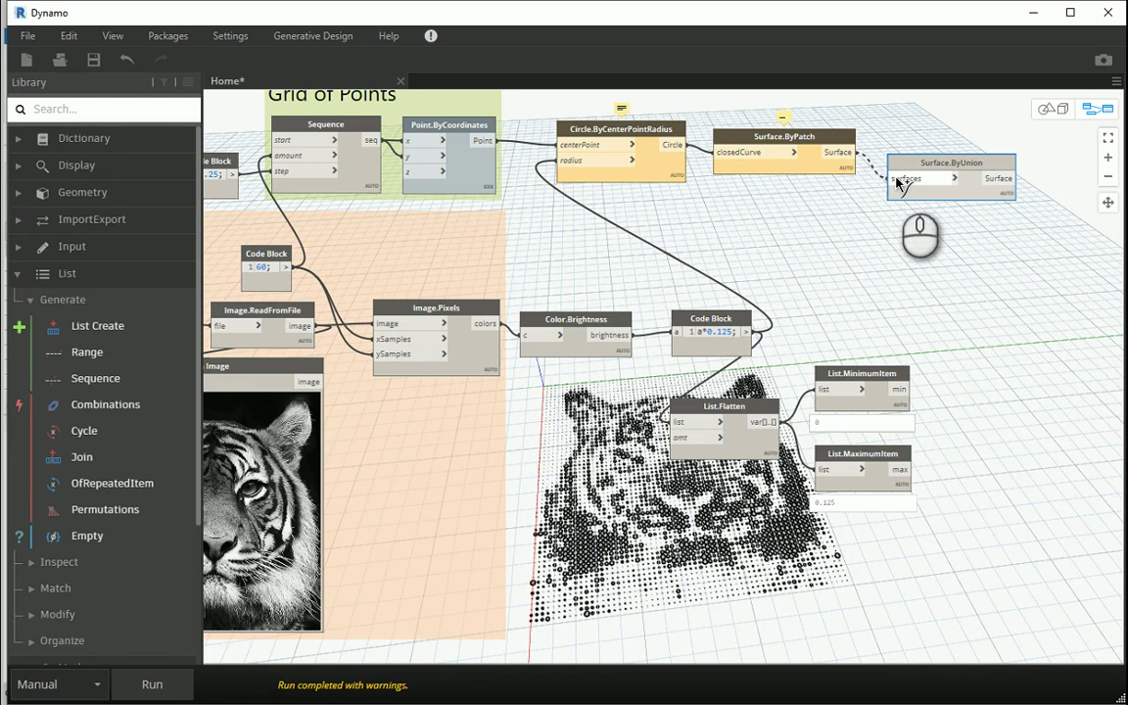
{"action": "left_click", "coordinate": [893, 179]}
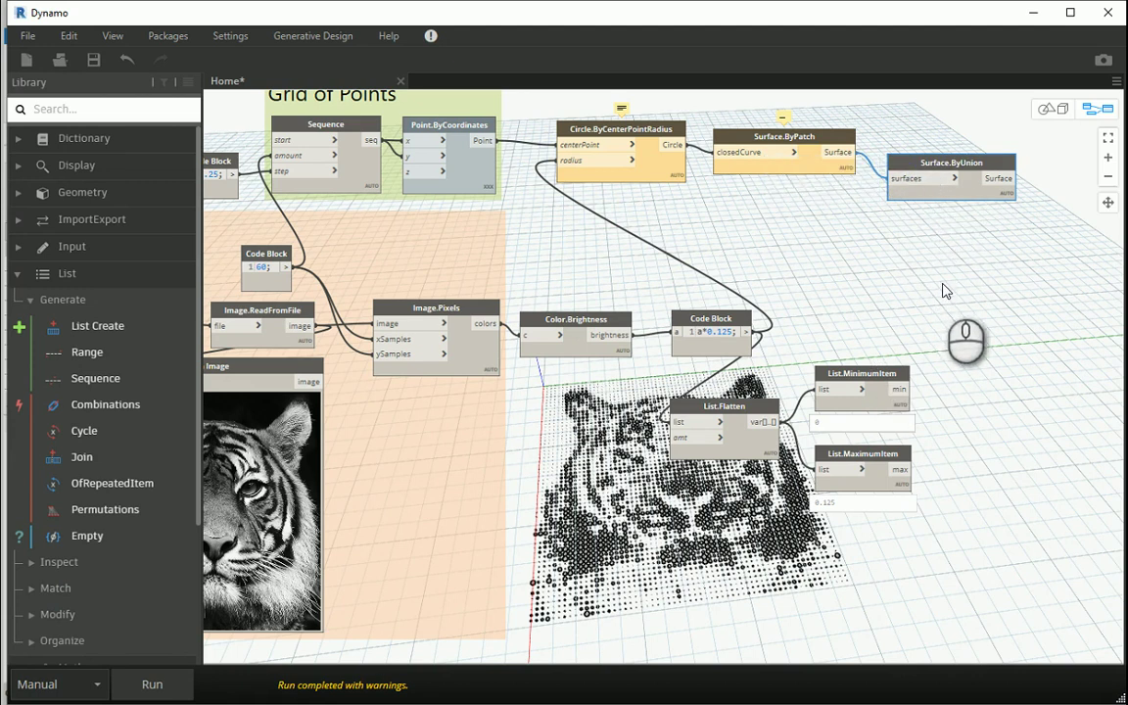
{"action": "left_click", "coordinate": [152, 685]}
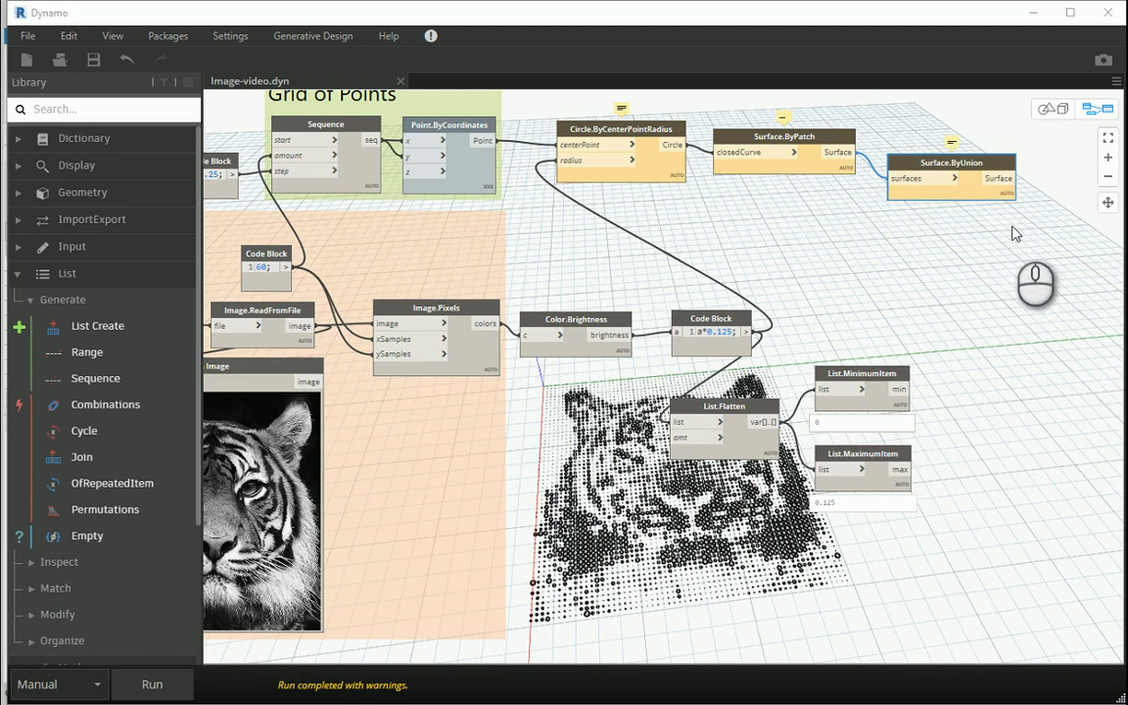
Compare the output lists of Surface.ByPatch and Surface.ByUnion and read the warning on the union node.
{"action": "scroll", "coordinate": [1013, 227], "scroll_direction": "up", "scroll_amount": 3}
{"action": "middle_click_drag", "start_coordinate": [1010, 220], "coordinate": [872, 371]}
{"action": "scroll", "coordinate": [773, 316], "scroll_direction": "up", "scroll_amount": 1}
{"action": "mouse_move", "coordinate": [596, 319]}
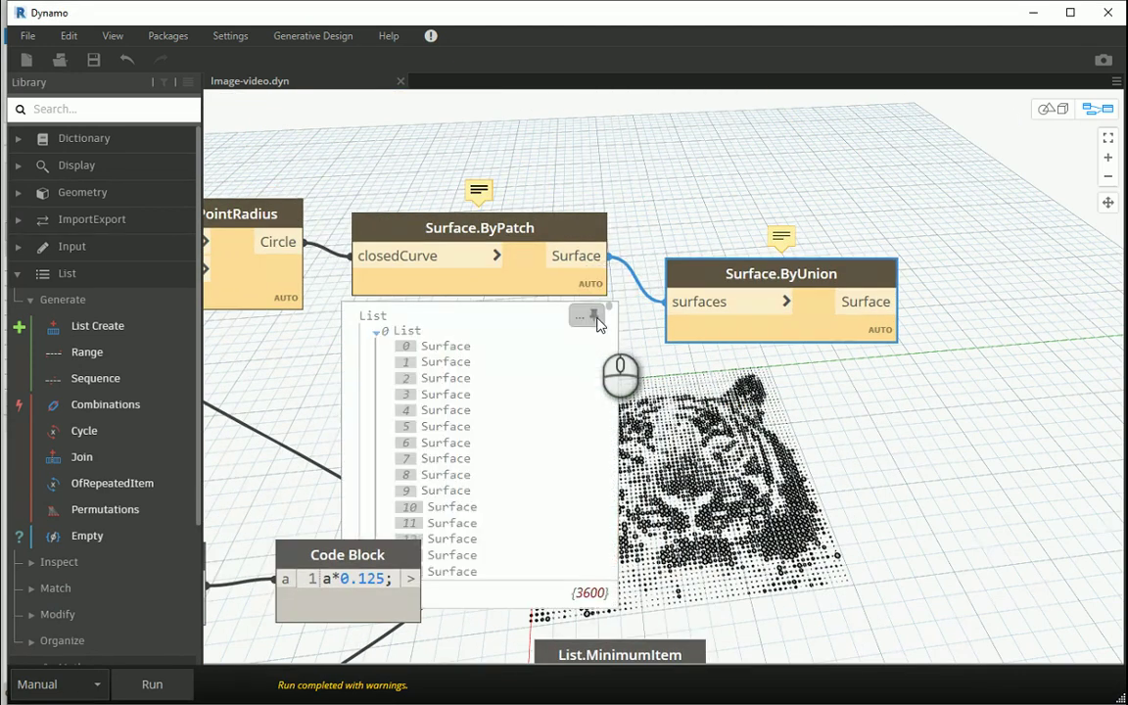
{"action": "left_click_drag", "start_coordinate": [788, 271], "coordinate": [779, 241]}
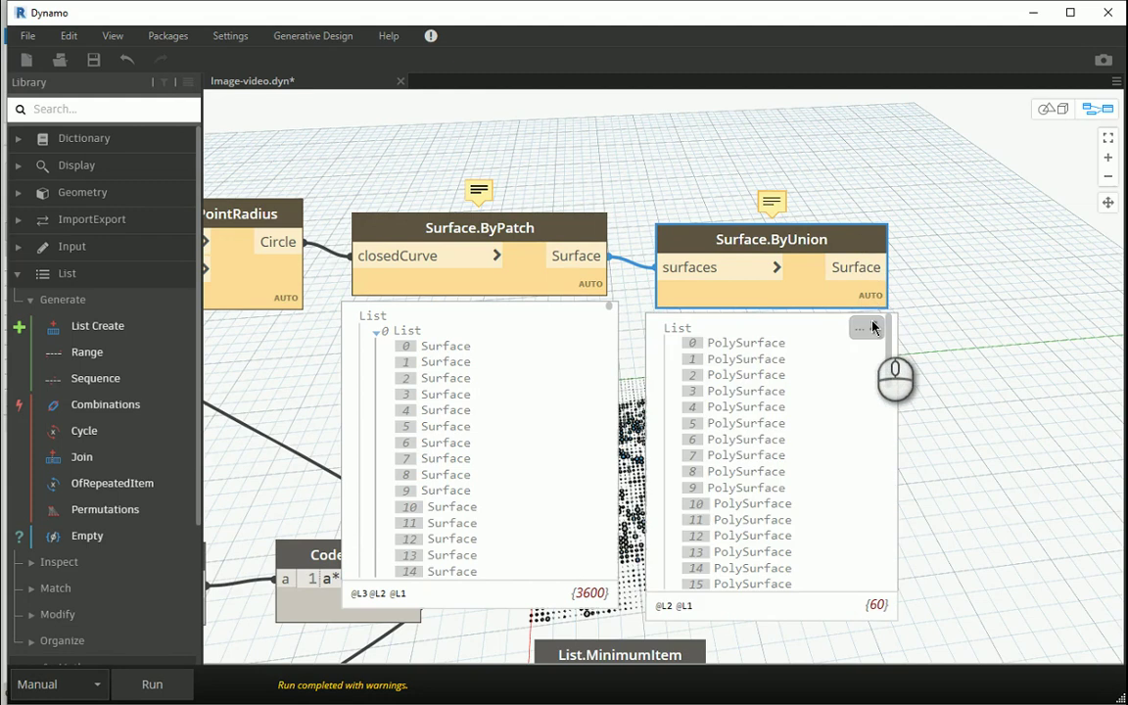
{"action": "left_click", "coordinate": [869, 323]}
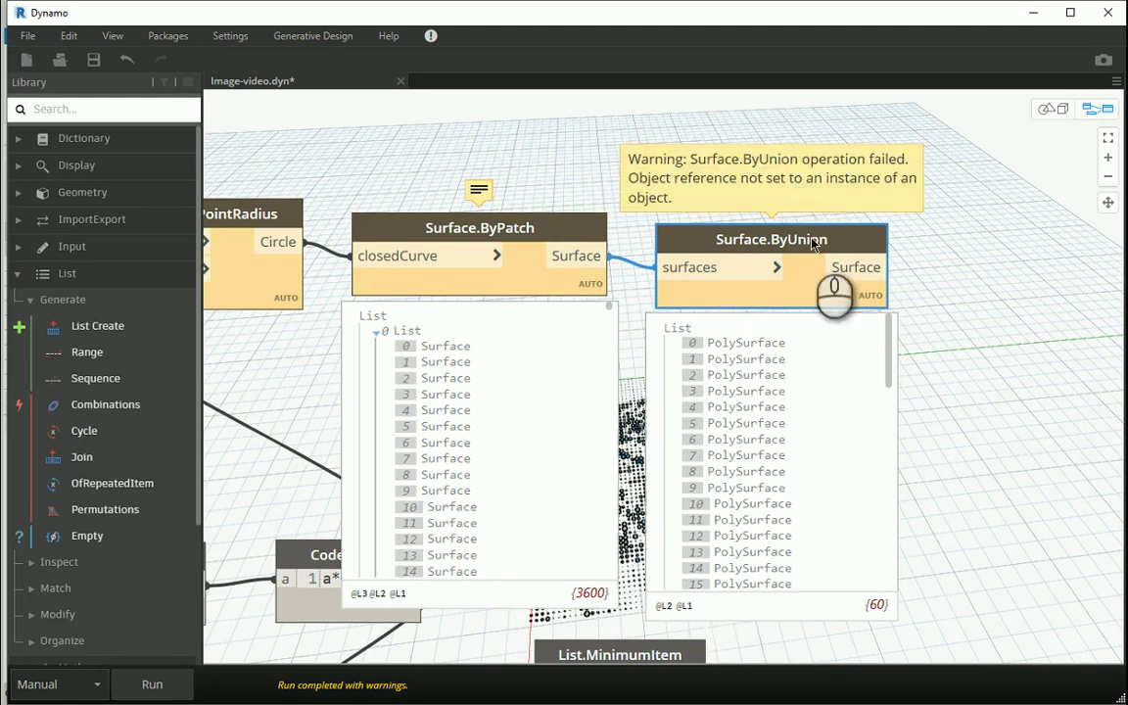
{"action": "scroll", "coordinate": [926, 275], "scroll_direction": "down", "scroll_amount": 3}
{"action": "middle_click_drag", "start_coordinate": [951, 307], "coordinate": [868, 282]}
{"action": "scroll", "coordinate": [867, 283], "scroll_direction": "up", "scroll_amount": 3}
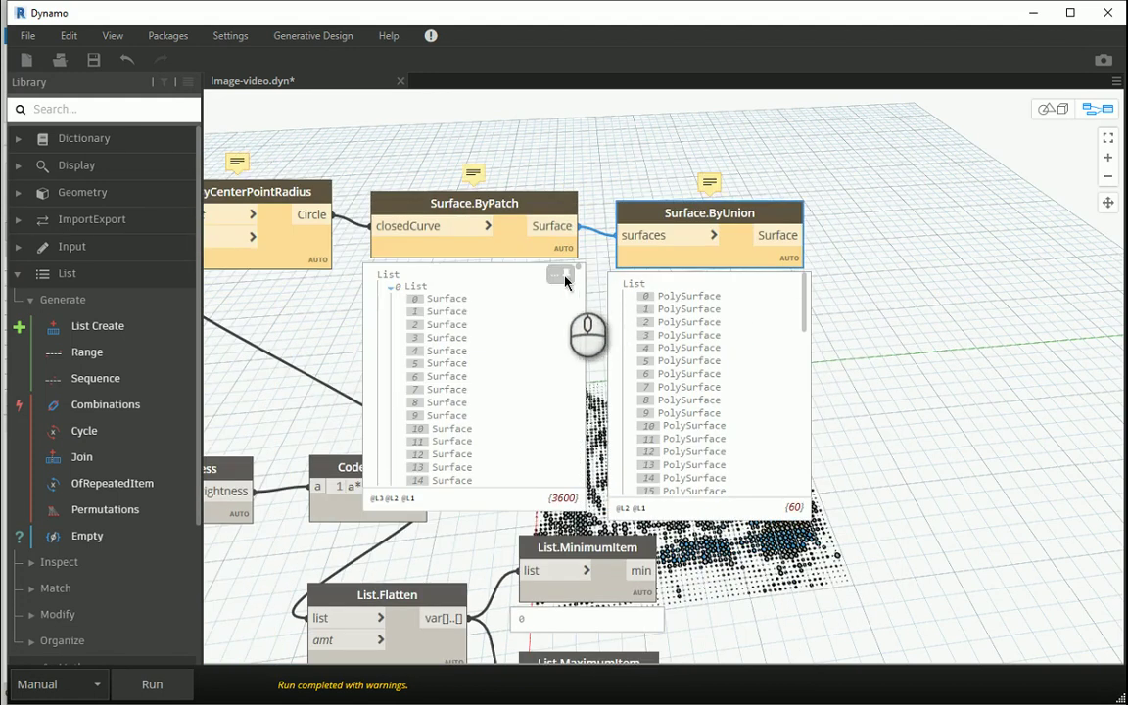
{"action": "middle_click_drag", "start_coordinate": [874, 305], "coordinate": [857, 294]}
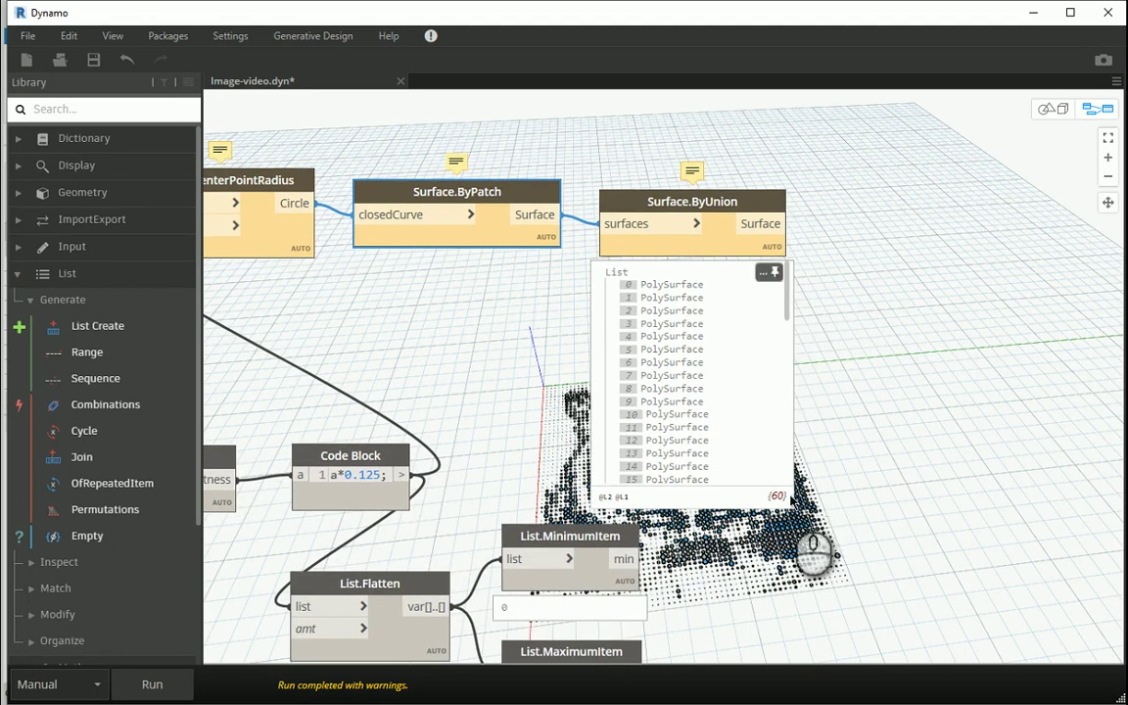
Add a second Surface.ByUnion node, wire the first union's Surface output into its surfaces input, and run the graph.
{"action": "right_click", "coordinate": [872, 238]}
{"action": "type", "text": "union"}
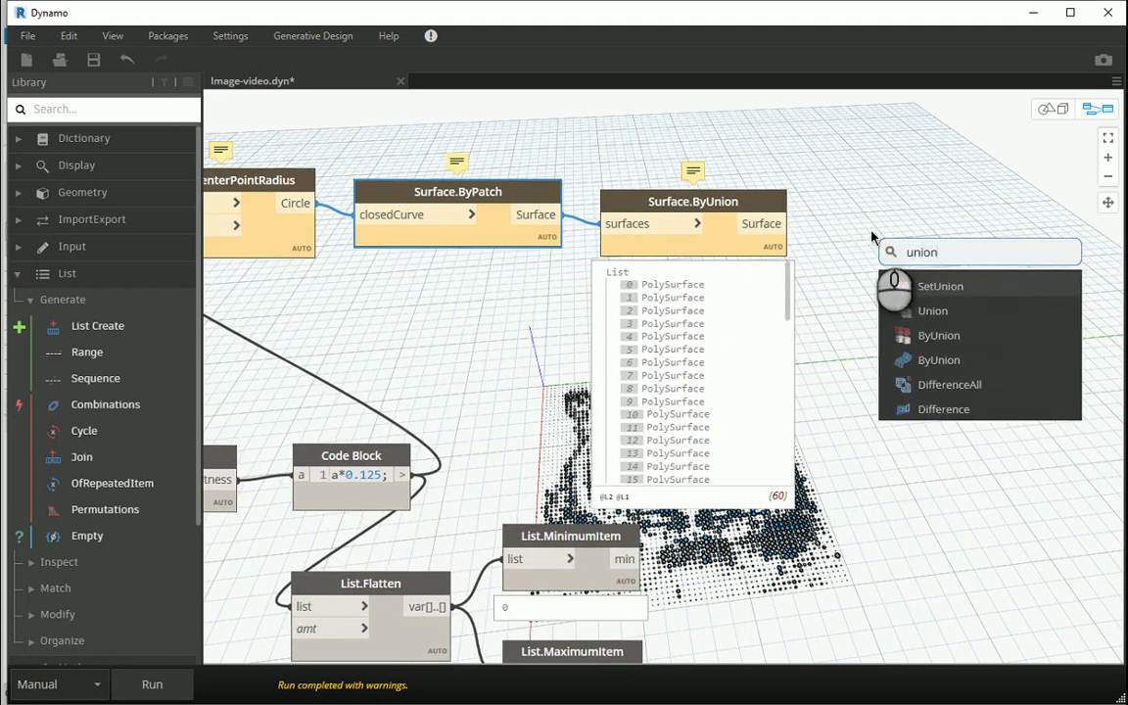
{"action": "left_click", "coordinate": [931, 361]}
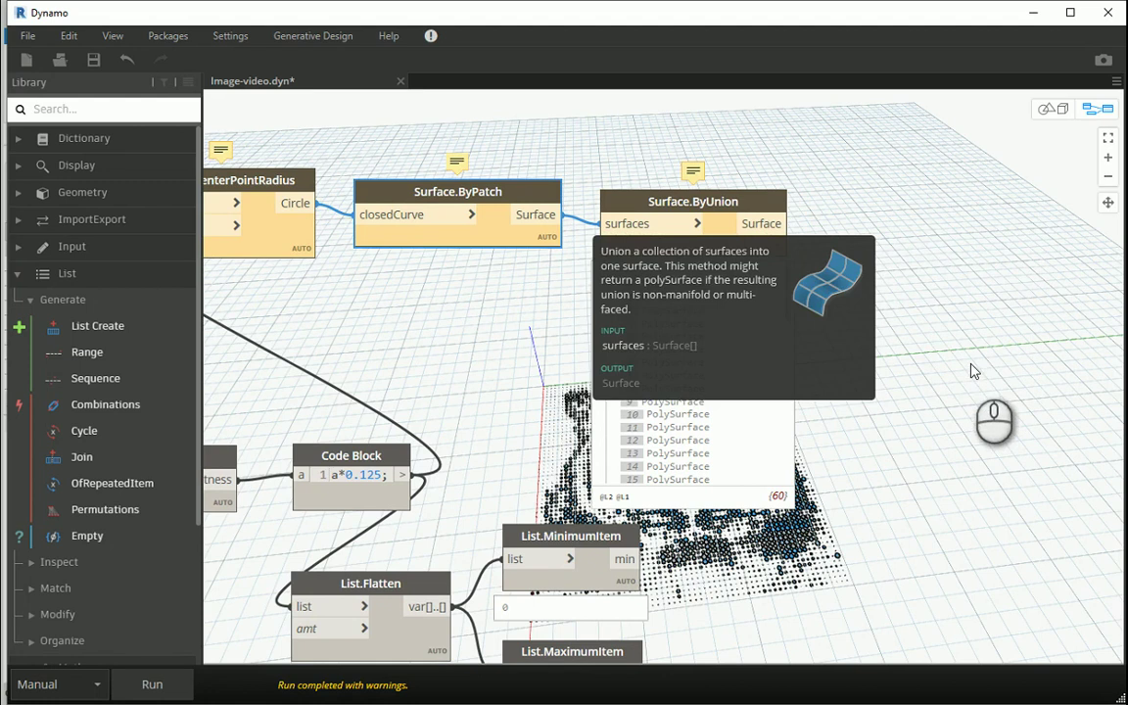
{"action": "left_click_drag", "start_coordinate": [973, 360], "coordinate": [869, 202]}
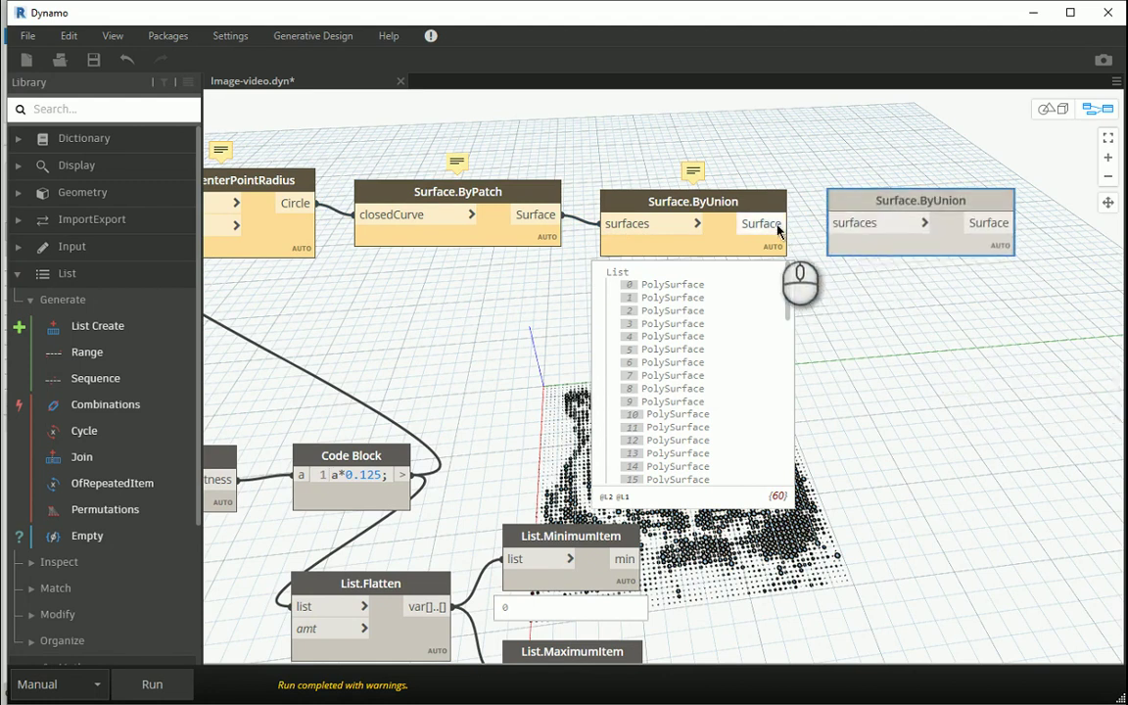
{"action": "left_click_drag", "start_coordinate": [778, 224], "coordinate": [835, 224]}
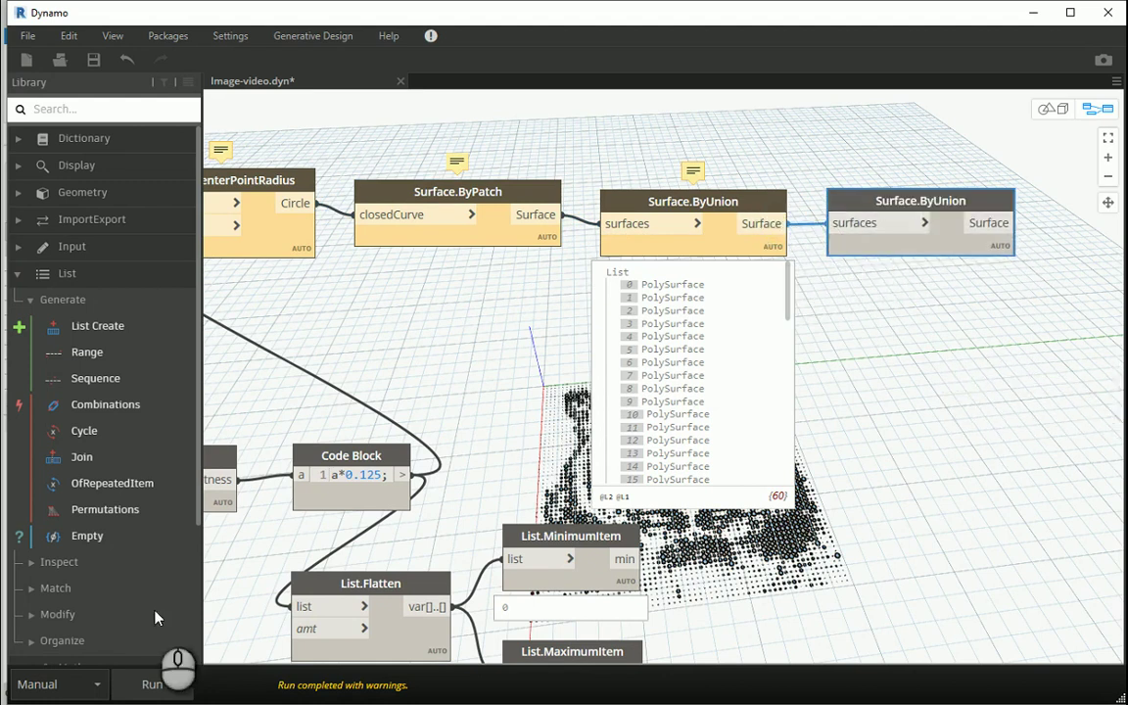
{"action": "left_click", "coordinate": [152, 685]}
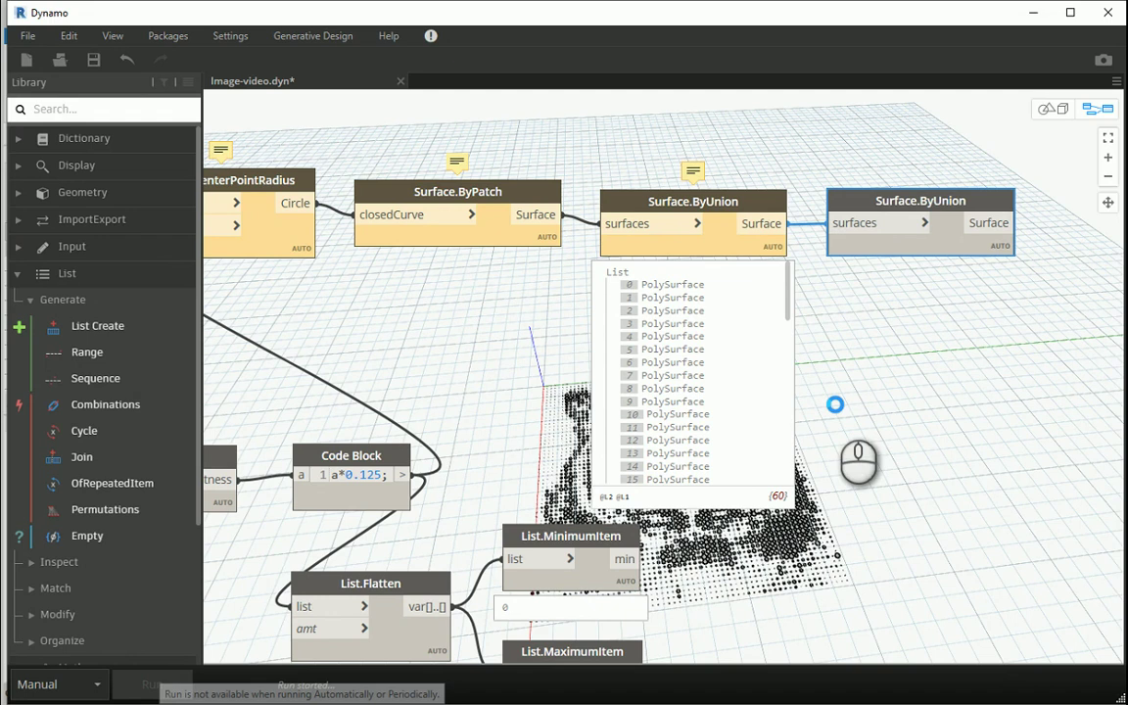
Check the second union's output list and delete both Surface.ByUnion nodes.
{"action": "mouse_move", "coordinate": [998, 270]}
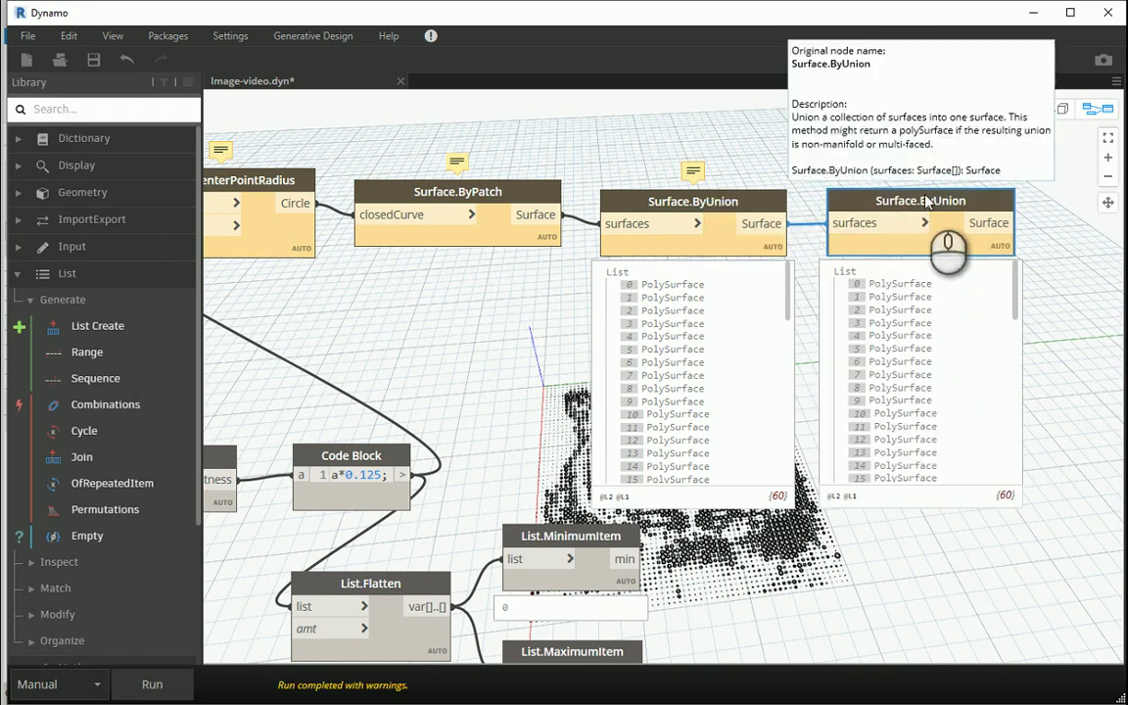
{"action": "left_click", "coordinate": [924, 198]}
{"action": "key", "text": "Delete"}
{"action": "left_click", "coordinate": [767, 270]}
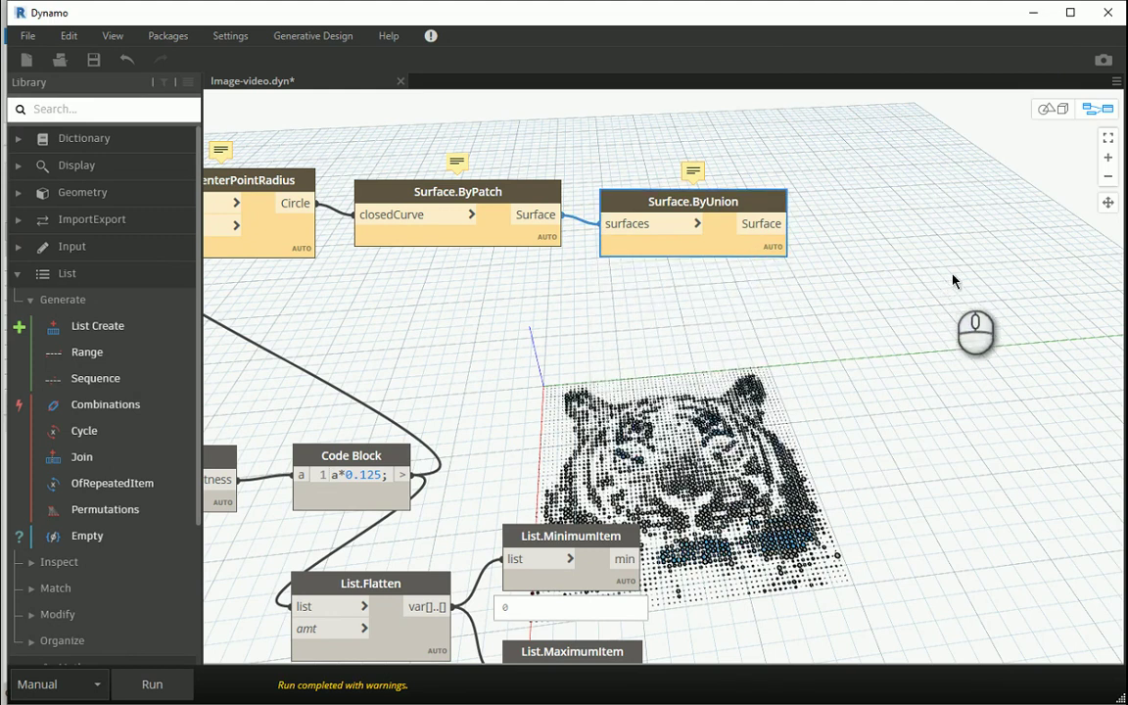
{"action": "key", "text": "Delete"}
View the patched tiger circles in 3D from a different angle.
{"action": "left_click", "coordinate": [1045, 116]}
{"action": "middle_click_drag", "start_coordinate": [793, 443], "coordinate": [916, 279]}
{"action": "right_click_drag", "start_coordinate": [925, 268], "coordinate": [912, 312]}
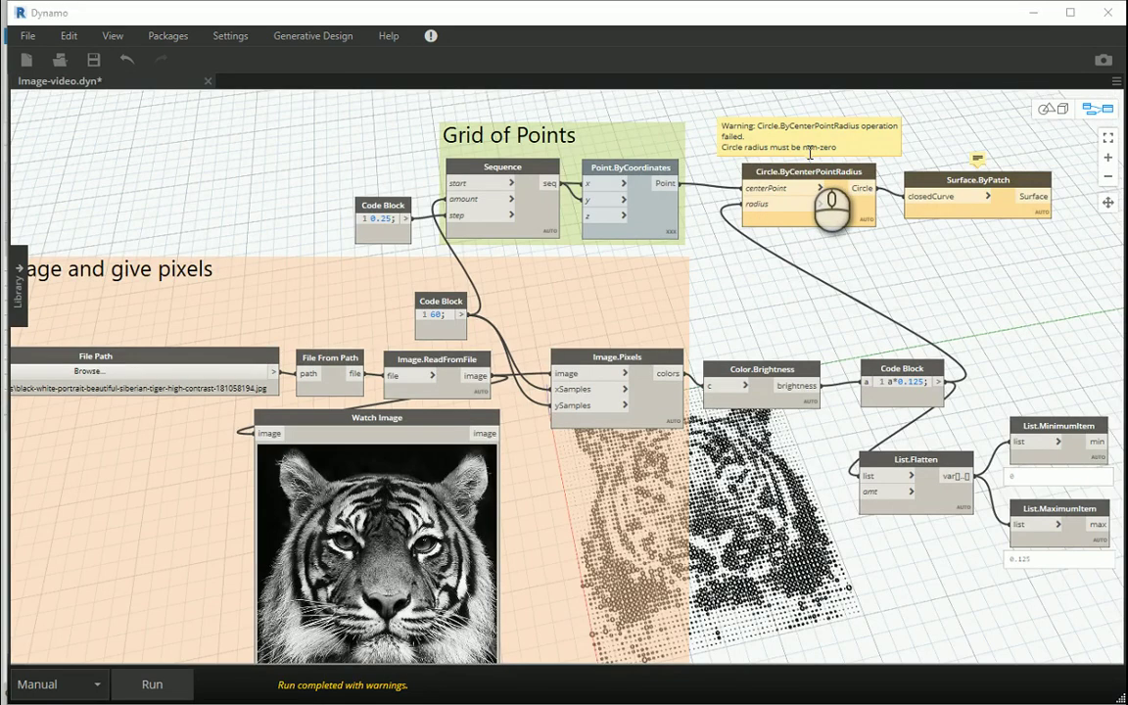
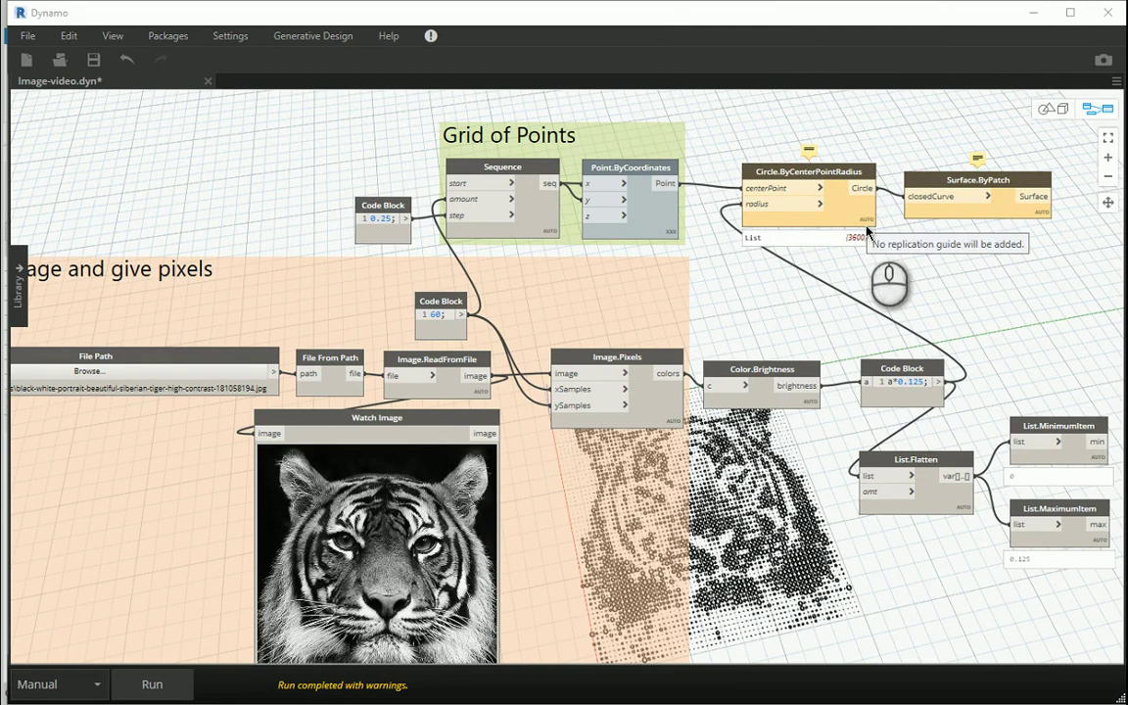
Check the output list and warning on Circle.ByCenterPointRadius and line up the Surface.ByPatch node beside it.
{"action": "mouse_move", "coordinate": [866, 237]}
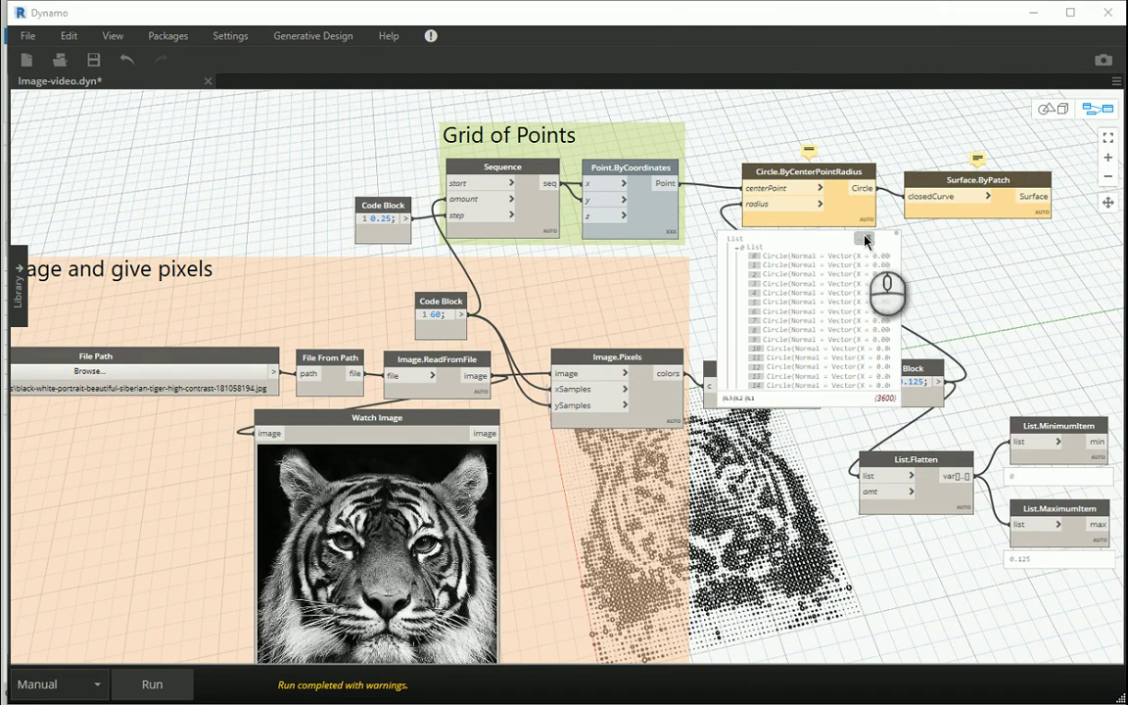
{"action": "mouse_move", "coordinate": [809, 150]}
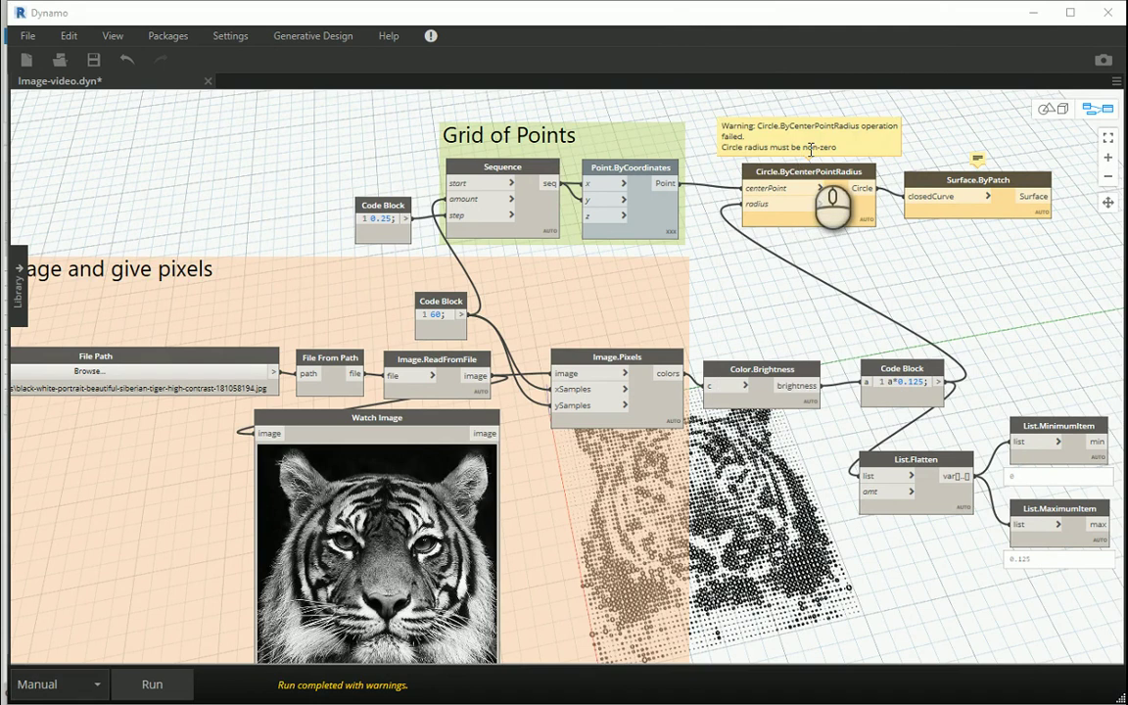
{"action": "scroll", "coordinate": [745, 558], "scroll_direction": "up", "scroll_amount": 2}
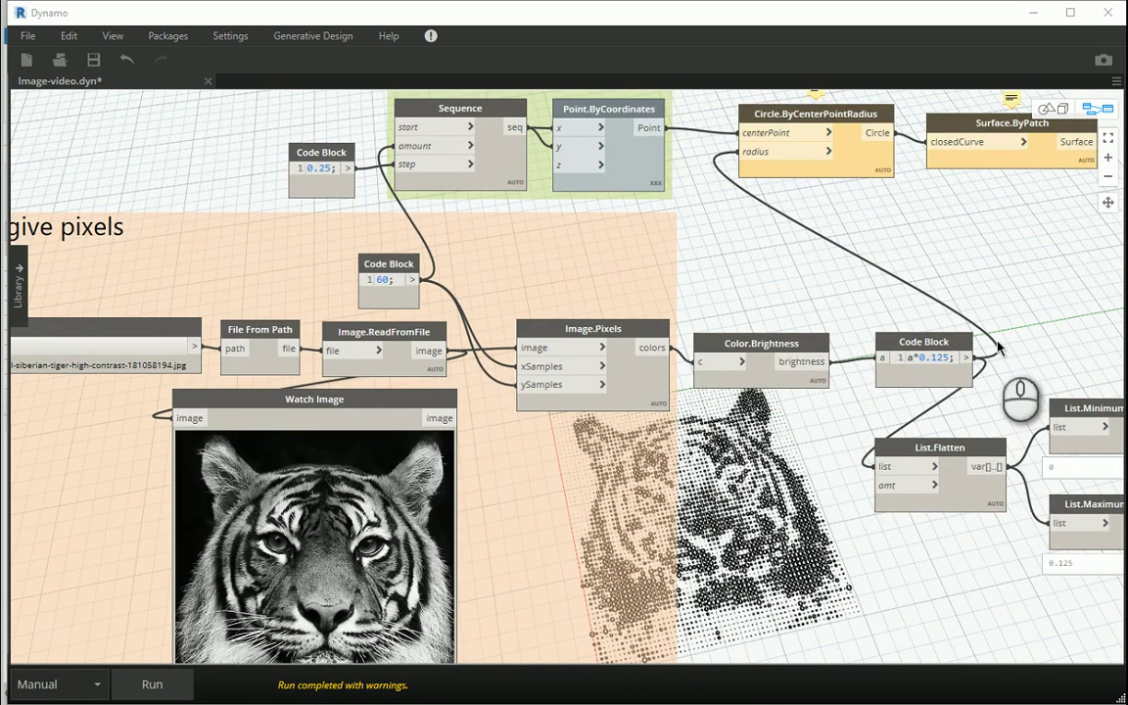
{"action": "scroll", "coordinate": [717, 519], "scroll_direction": "down", "scroll_amount": 1}
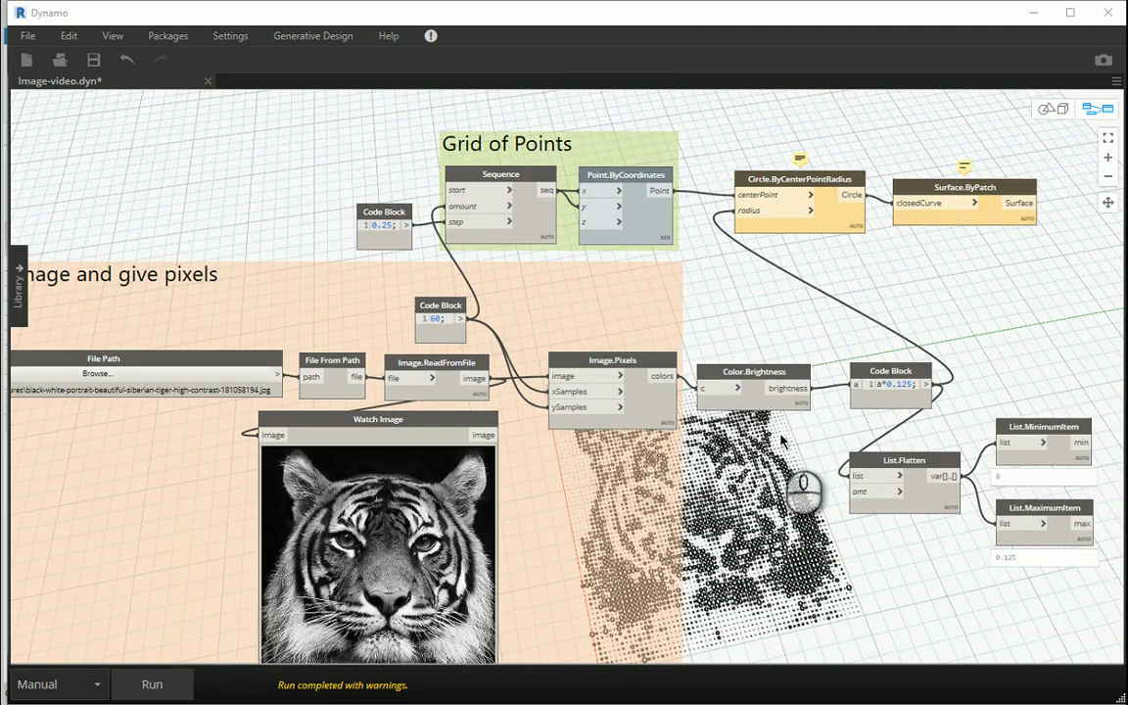
{"action": "left_click_drag", "start_coordinate": [947, 200], "coordinate": [942, 193]}
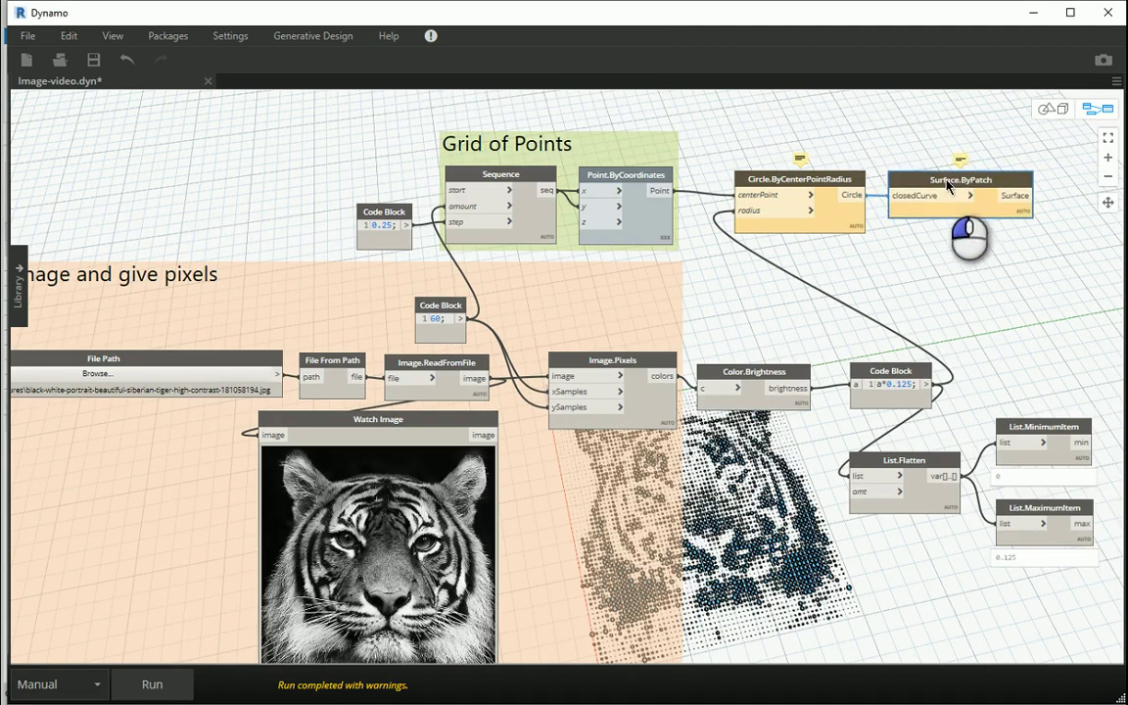
{"action": "mouse_move", "coordinate": [819, 174]}
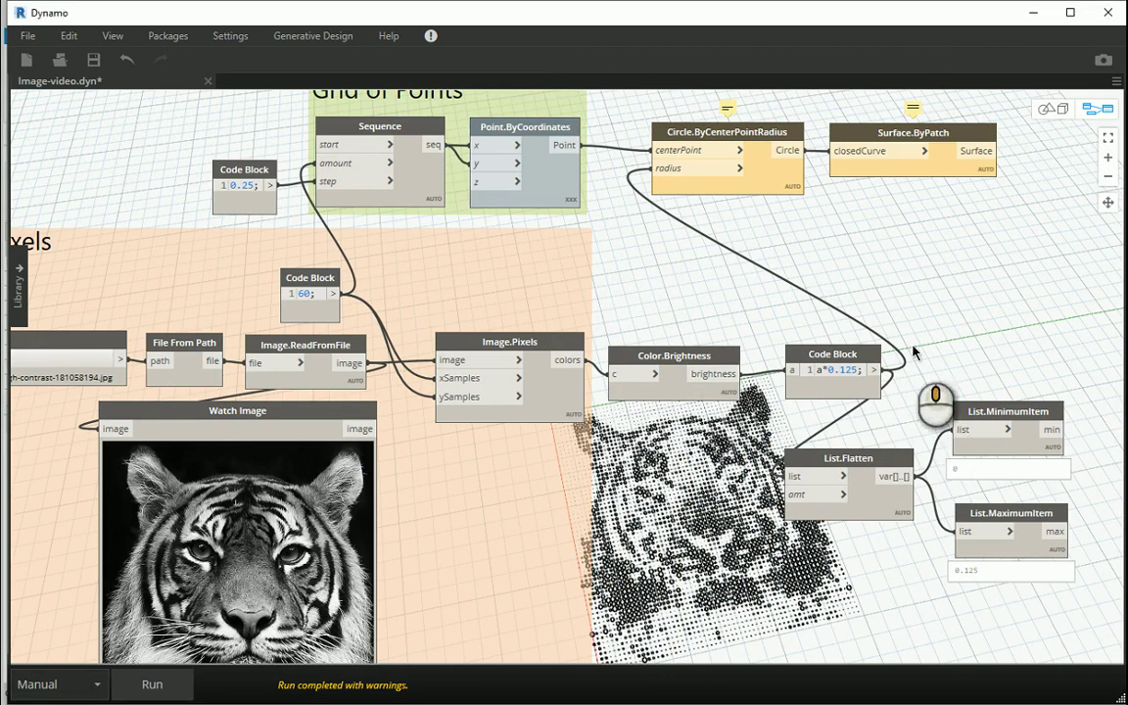
Examine the brightness values in the Color.Brightness output list.
{"action": "middle_click_drag", "start_coordinate": [909, 363], "coordinate": [908, 325]}
{"action": "scroll", "coordinate": [908, 326], "scroll_direction": "up", "scroll_amount": 2}
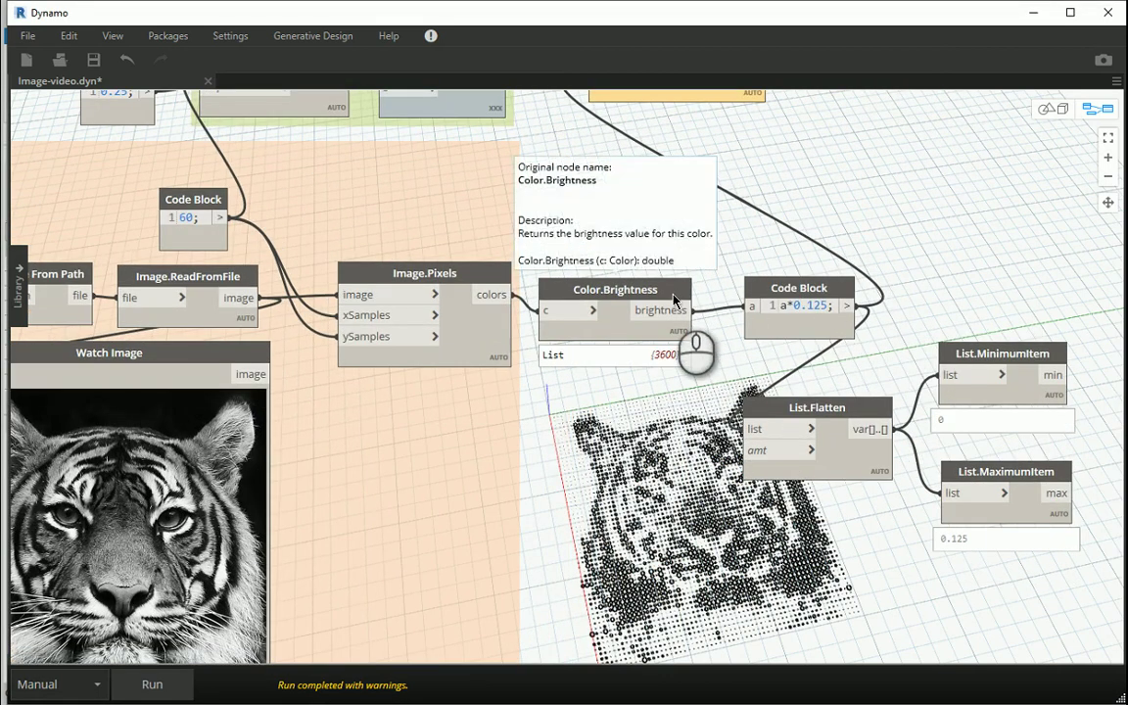
{"action": "mouse_move", "coordinate": [683, 359]}
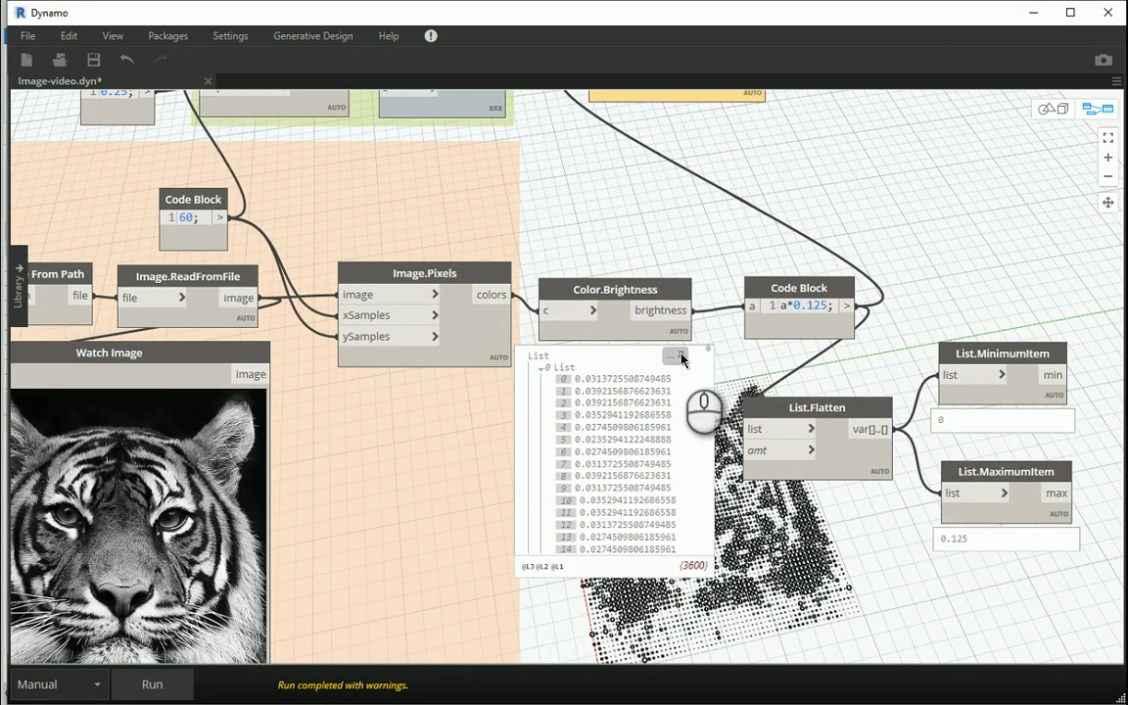
{"action": "left_click", "coordinate": [683, 358]}
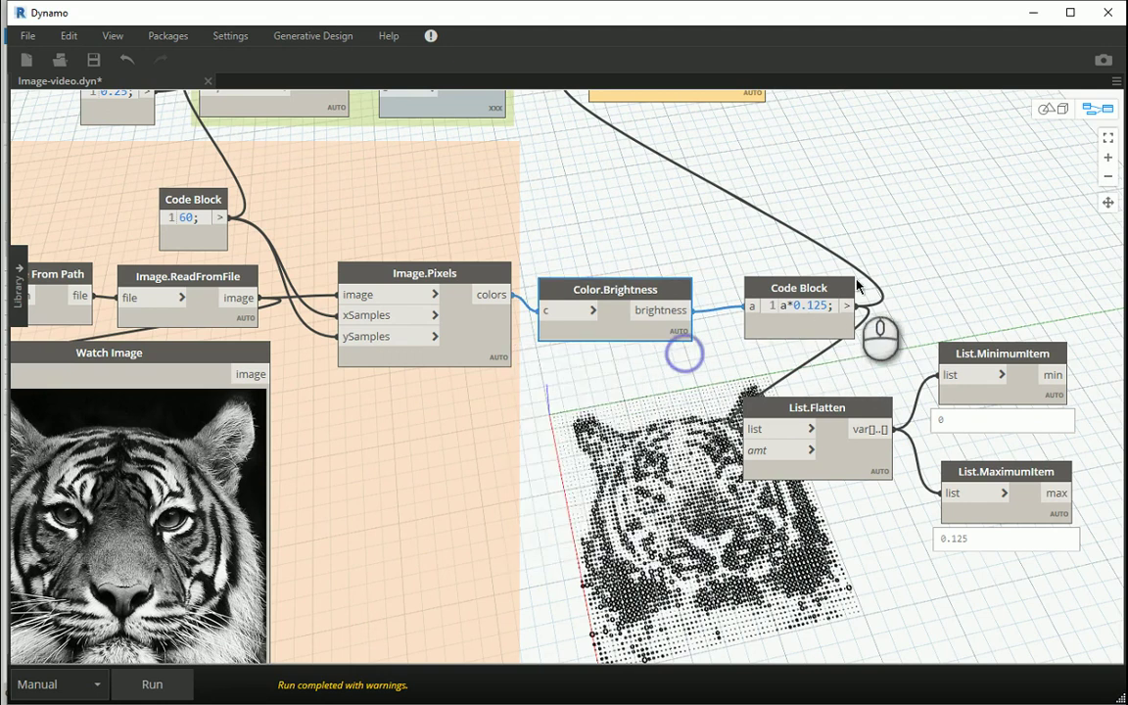
Add a Math.RemapRange node below Surface.ByPatch and wire the Color.Brightness output into its numbers input.
{"action": "middle_click_drag", "start_coordinate": [925, 247], "coordinate": [839, 277]}
{"action": "right_click", "coordinate": [821, 257]}
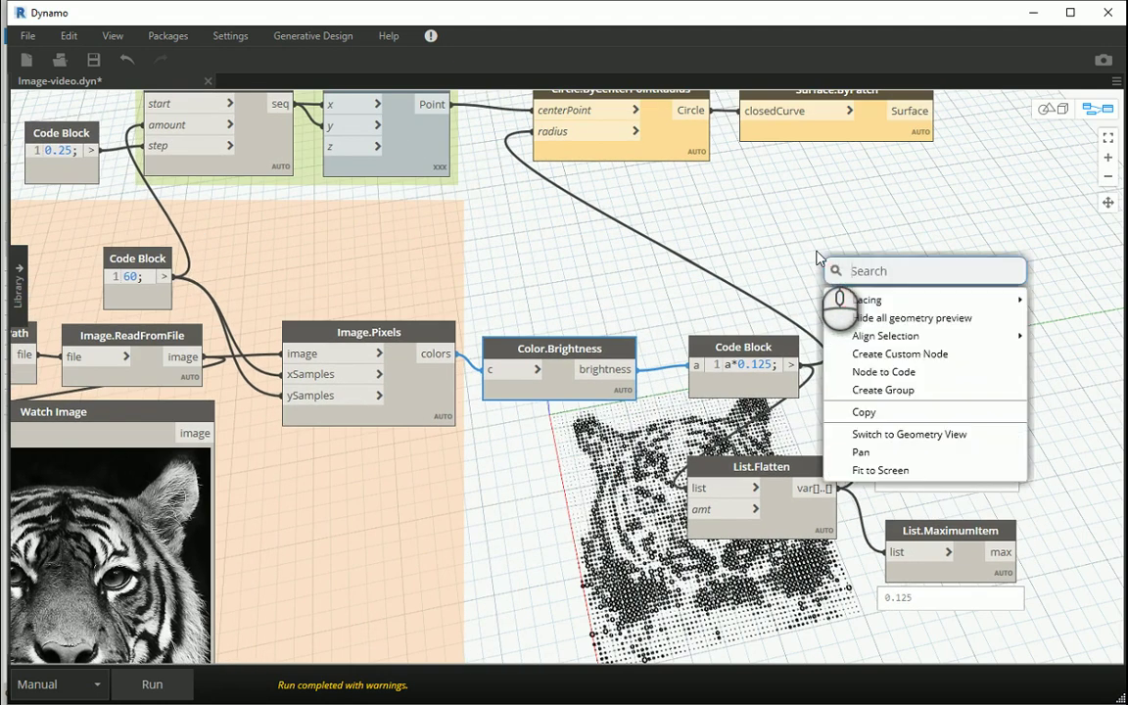
{"action": "type", "text": "remap"}
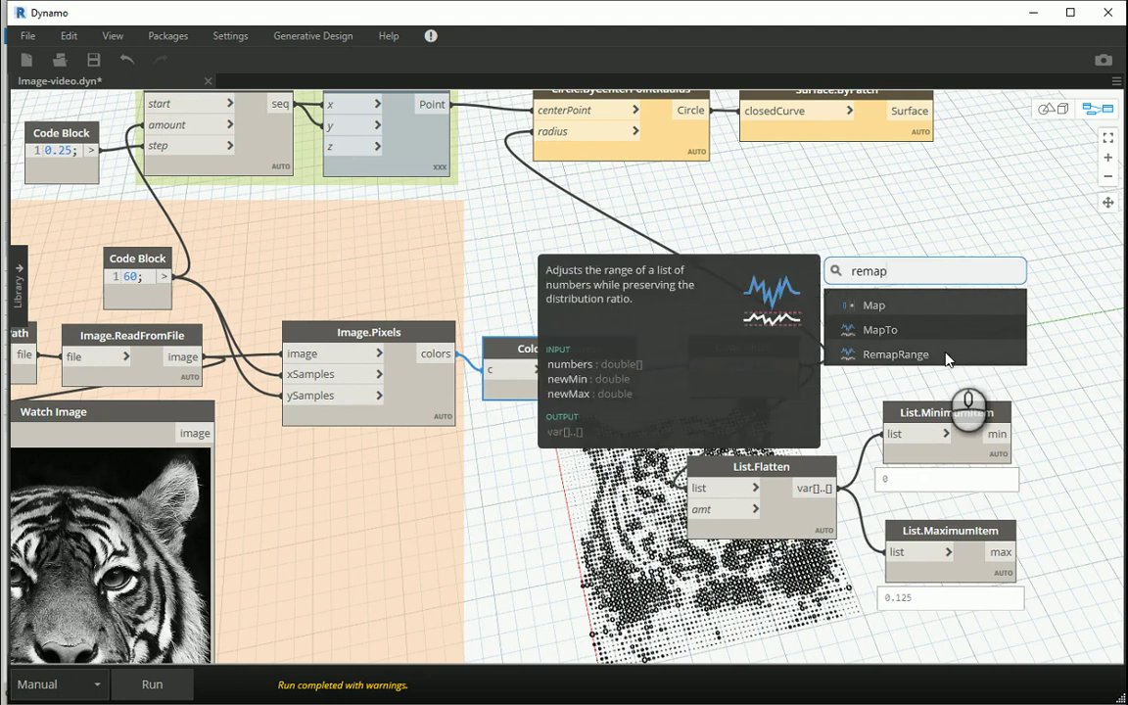
{"action": "left_click", "coordinate": [947, 360]}
{"action": "left_click_drag", "start_coordinate": [966, 368], "coordinate": [906, 210]}
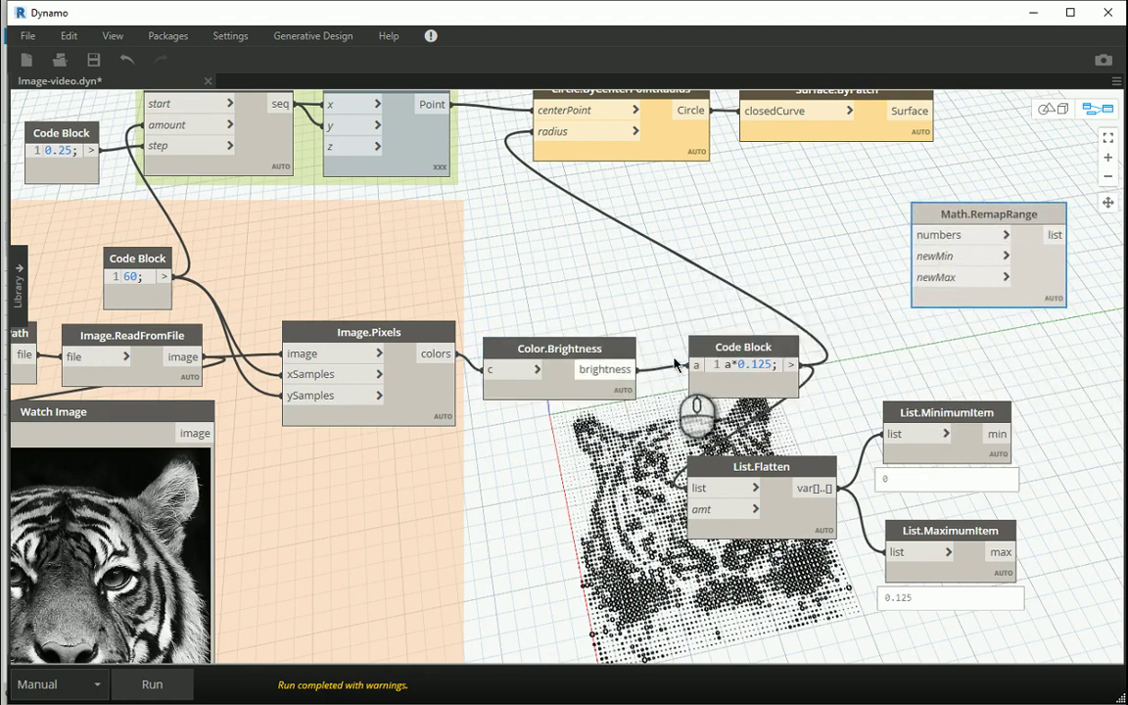
{"action": "left_click_drag", "start_coordinate": [730, 349], "coordinate": [726, 371]}
{"action": "left_click_drag", "start_coordinate": [996, 211], "coordinate": [985, 182]}
{"action": "left_click", "coordinate": [634, 369]}
{"action": "left_click", "coordinate": [904, 206]}
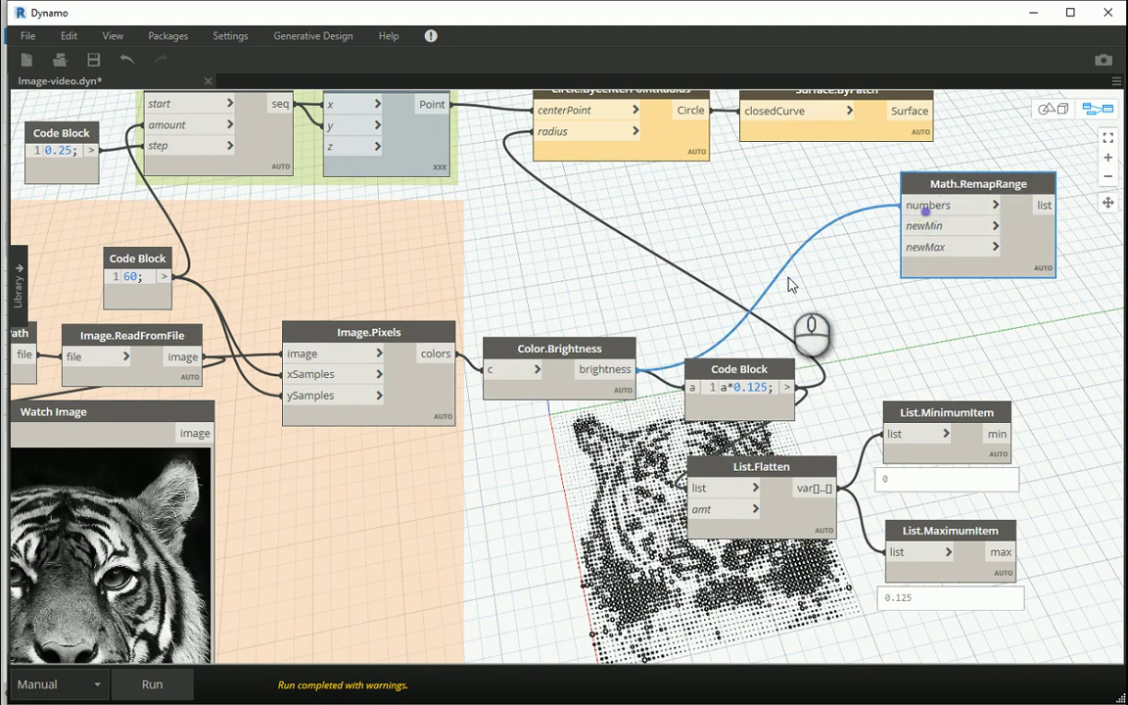
{"action": "left_click_drag", "start_coordinate": [988, 182], "coordinate": [938, 175]}
Create a code block with the value 0 and wire it to the newMin input of Math.RemapRange.
{"action": "mouse_move", "coordinate": [630, 421]}
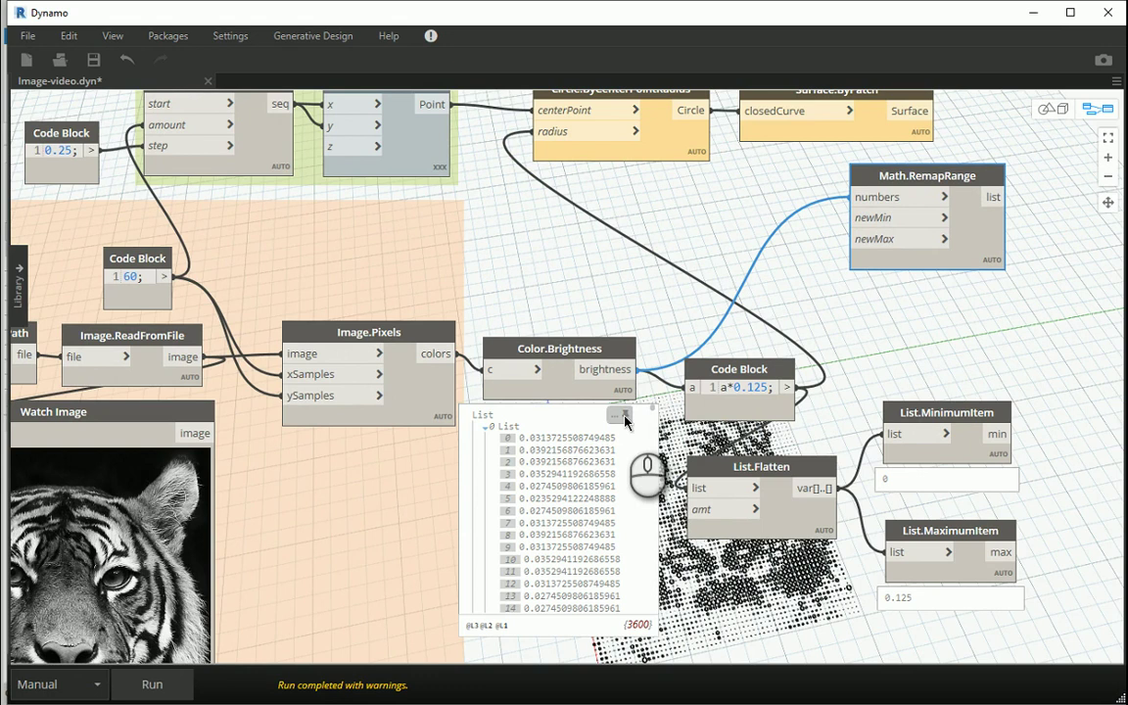
{"action": "double_click", "coordinate": [724, 221]}
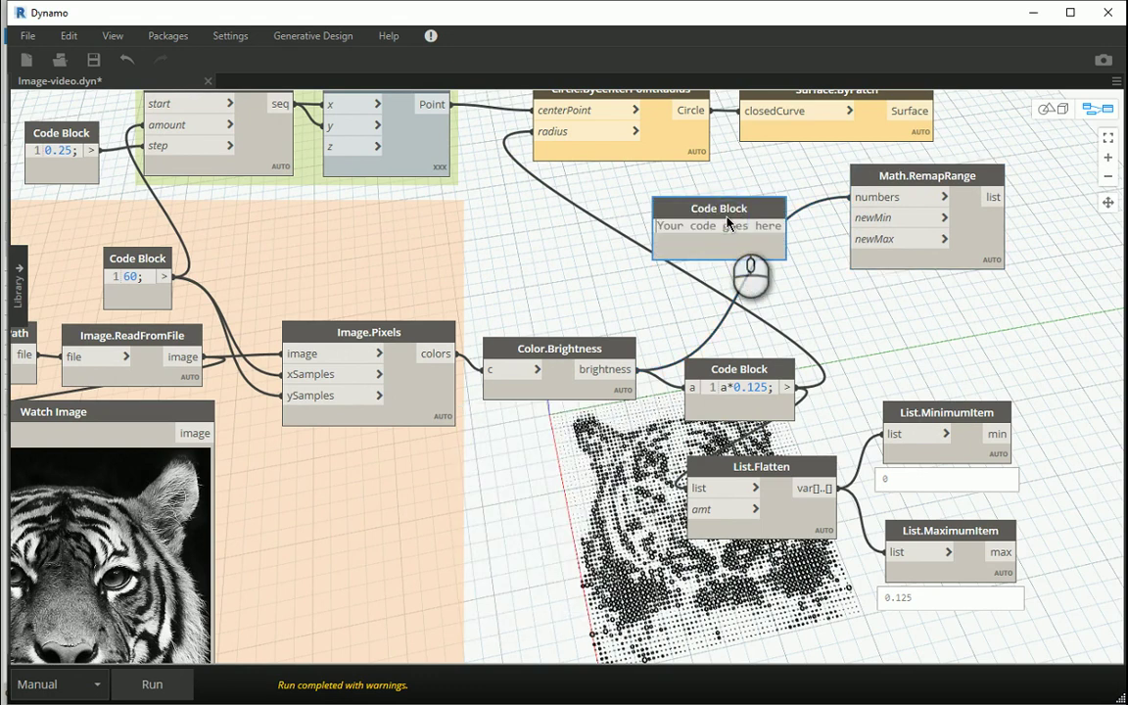
{"action": "type", "text": "0"}
{"action": "left_click", "coordinate": [819, 278]}
{"action": "left_click_drag", "start_coordinate": [699, 207], "coordinate": [854, 218]}
Create a 0.125 code block, wire it to newMax of Math.RemapRange, run the graph and check the remapped output.
{"action": "double_click", "coordinate": [786, 270]}
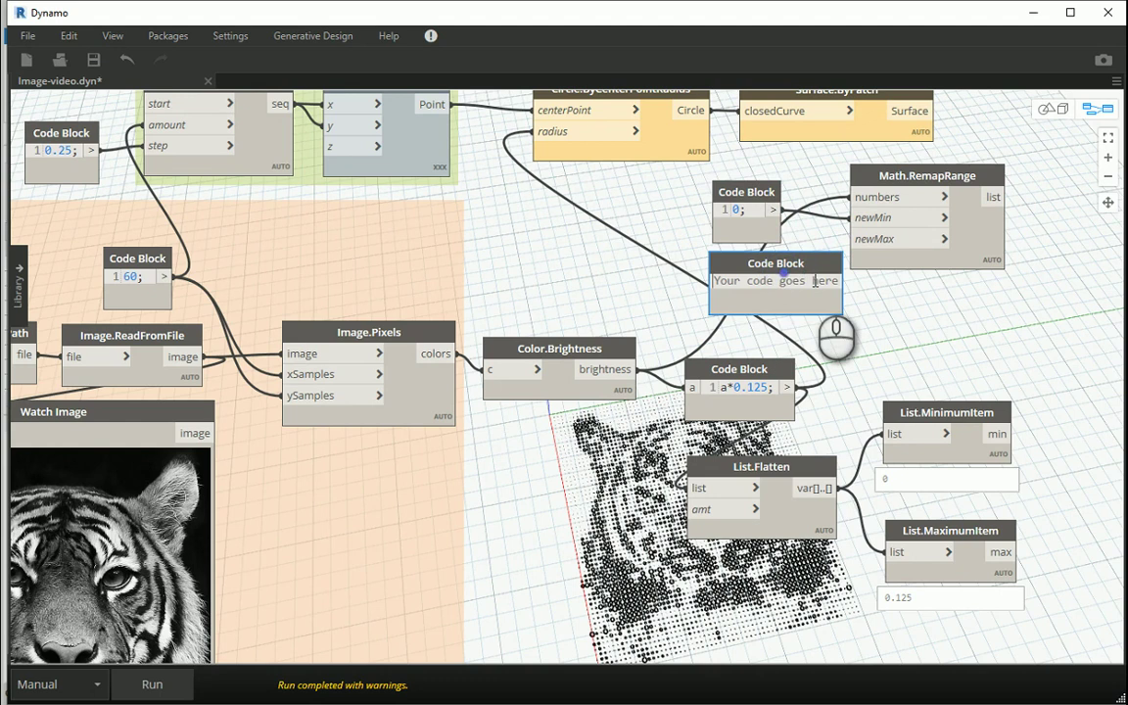
{"action": "type", "text": "0.125;"}
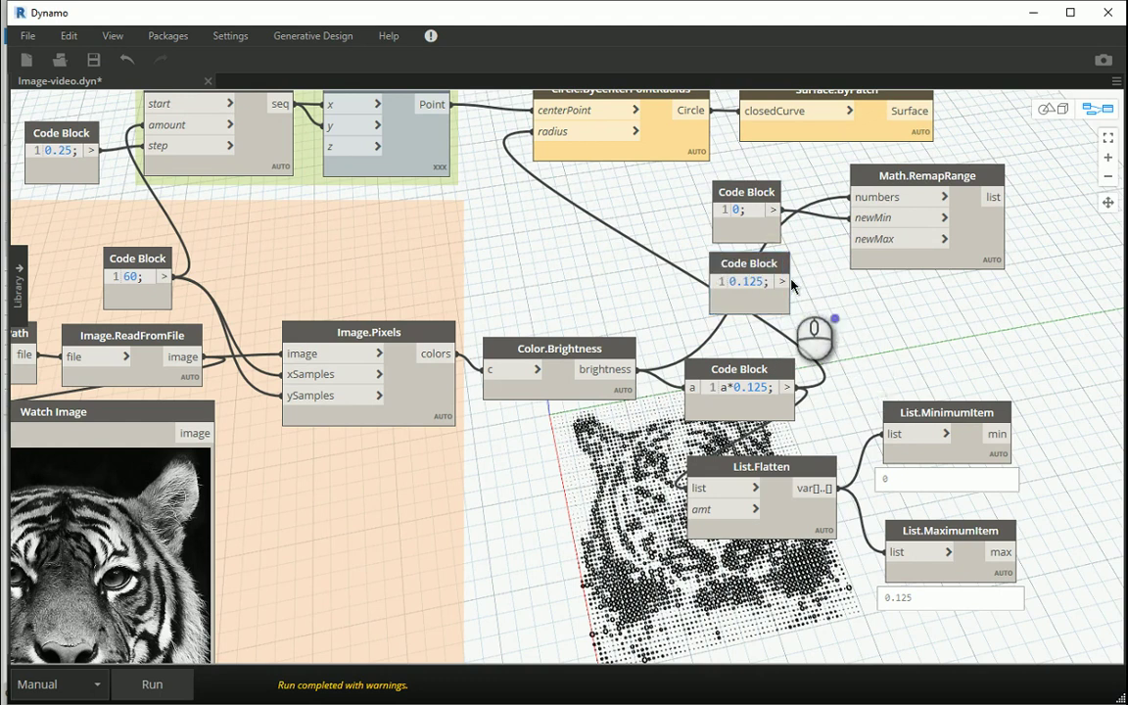
{"action": "left_click_drag", "start_coordinate": [783, 281], "coordinate": [945, 239]}
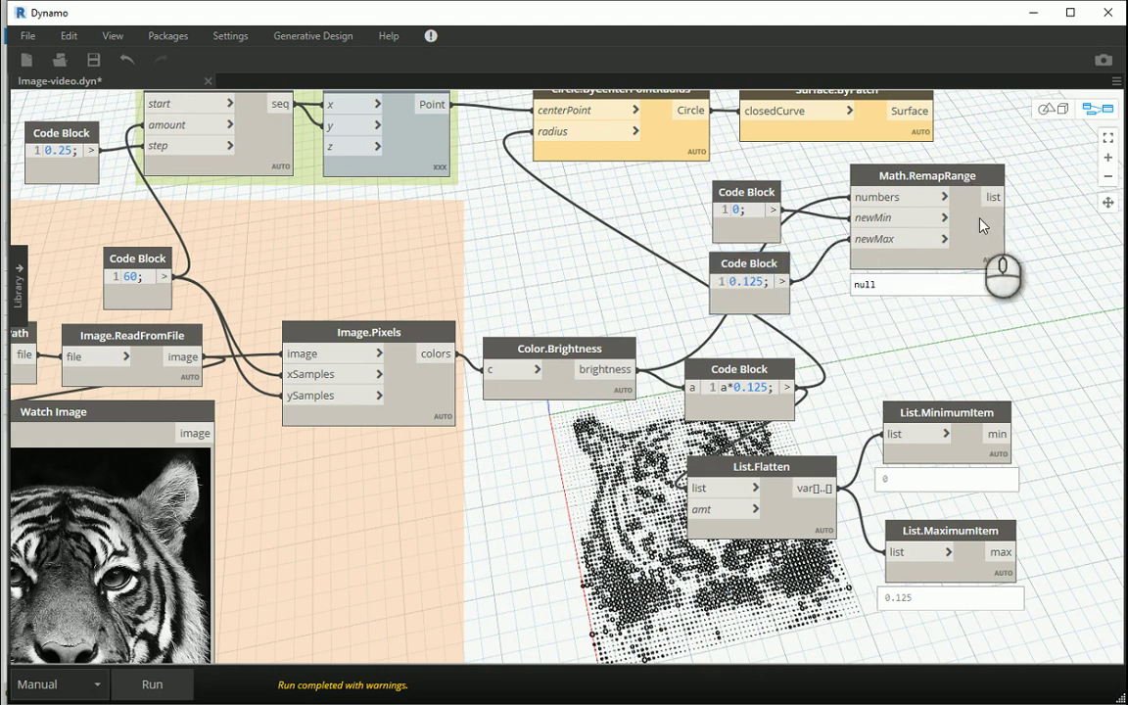
{"action": "left_click", "coordinate": [143, 675]}
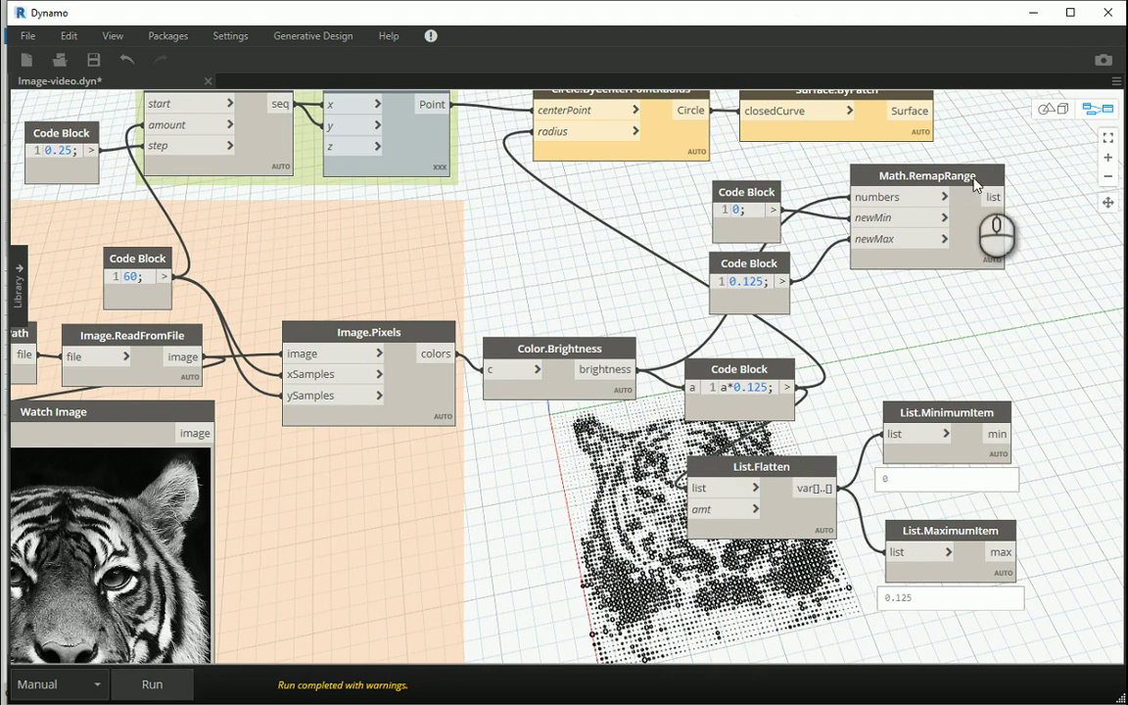
{"action": "mouse_move", "coordinate": [985, 267]}
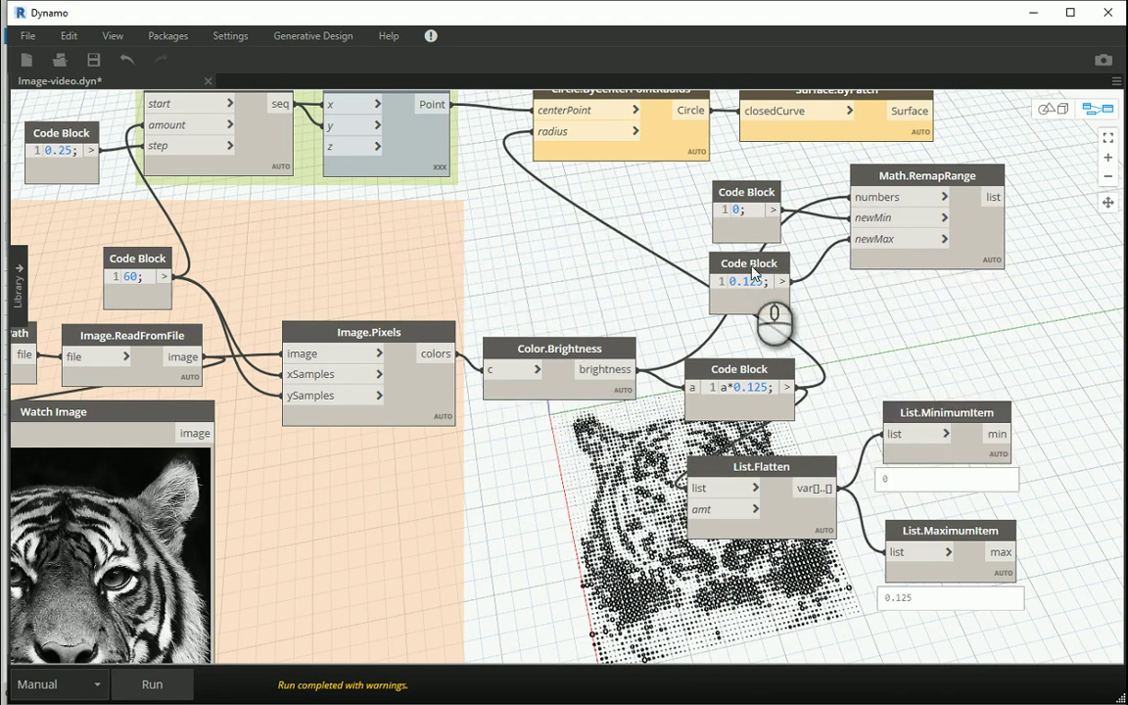
Move the List.Flatten, List.MinimumItem and List.MaximumItem nodes together into the free space right of the a*0.125 code block.
{"action": "middle_click_drag", "start_coordinate": [802, 248], "coordinate": [635, 253]}
{"action": "scroll", "coordinate": [637, 253], "scroll_direction": "up", "scroll_amount": 1}
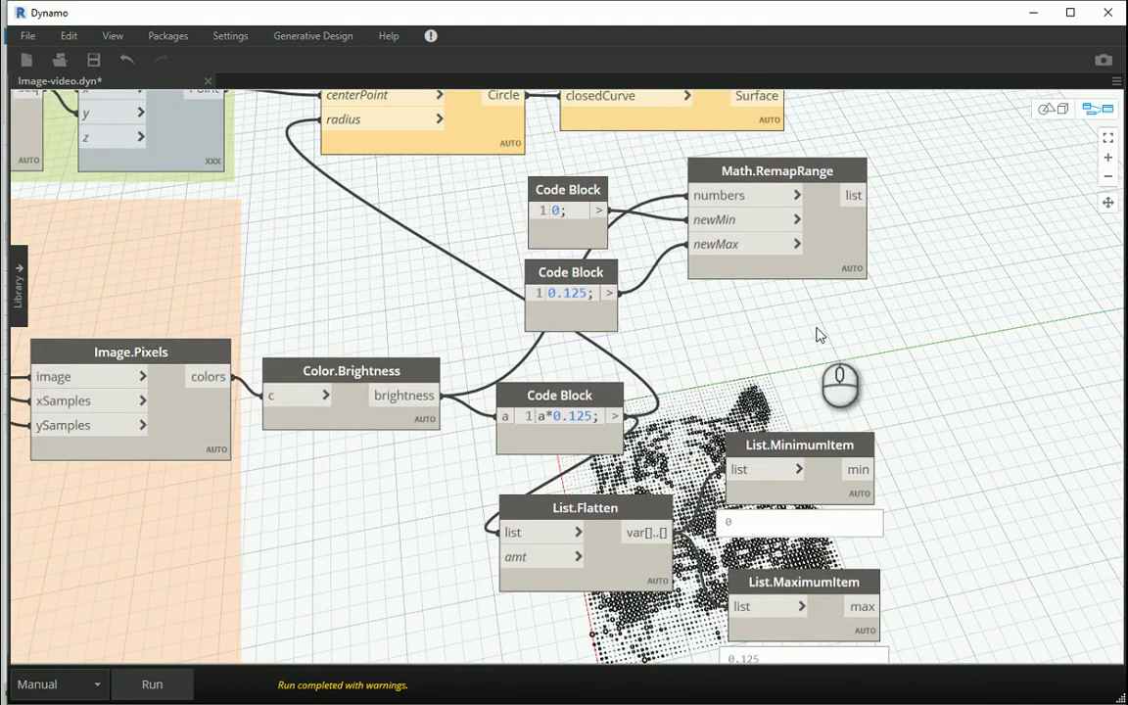
{"action": "scroll", "coordinate": [715, 301], "scroll_direction": "down", "scroll_amount": 1}
{"action": "left_click_drag", "start_coordinate": [1000, 665], "coordinate": [733, 429]}
{"action": "left_click_drag", "start_coordinate": [939, 595], "coordinate": [713, 460]}
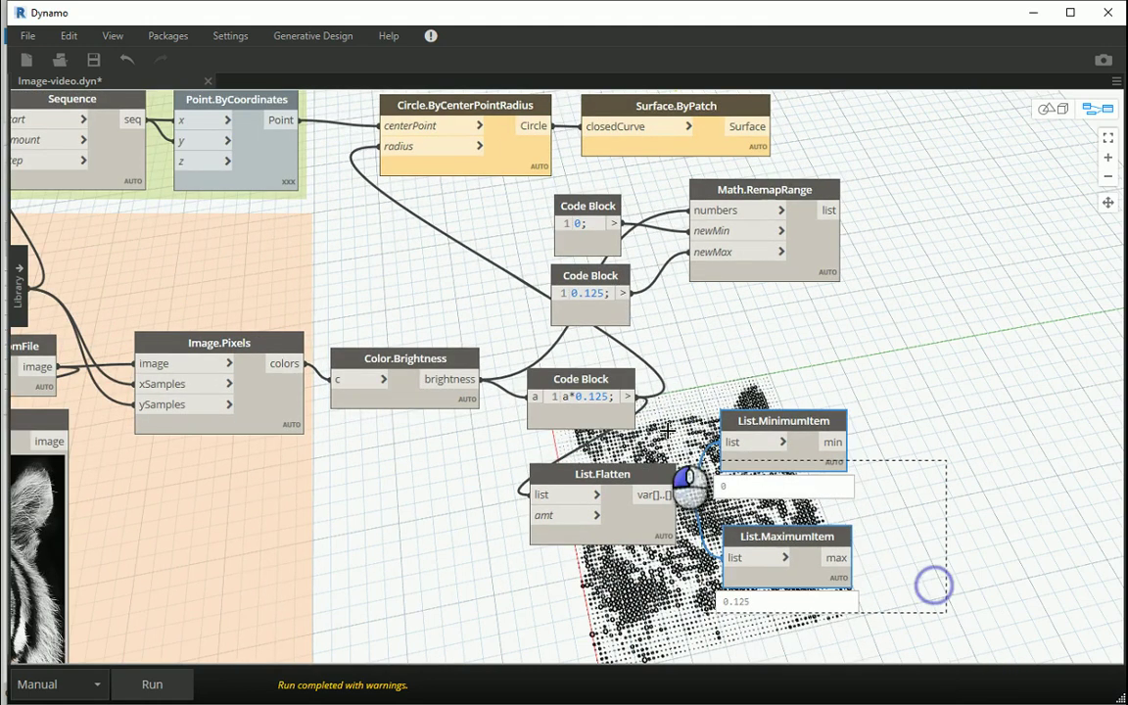
{"action": "left_click_drag", "start_coordinate": [818, 421], "coordinate": [933, 396]}
{"action": "left_click_drag", "start_coordinate": [1019, 360], "coordinate": [1050, 342]}
{"action": "left_click", "coordinate": [893, 339]}
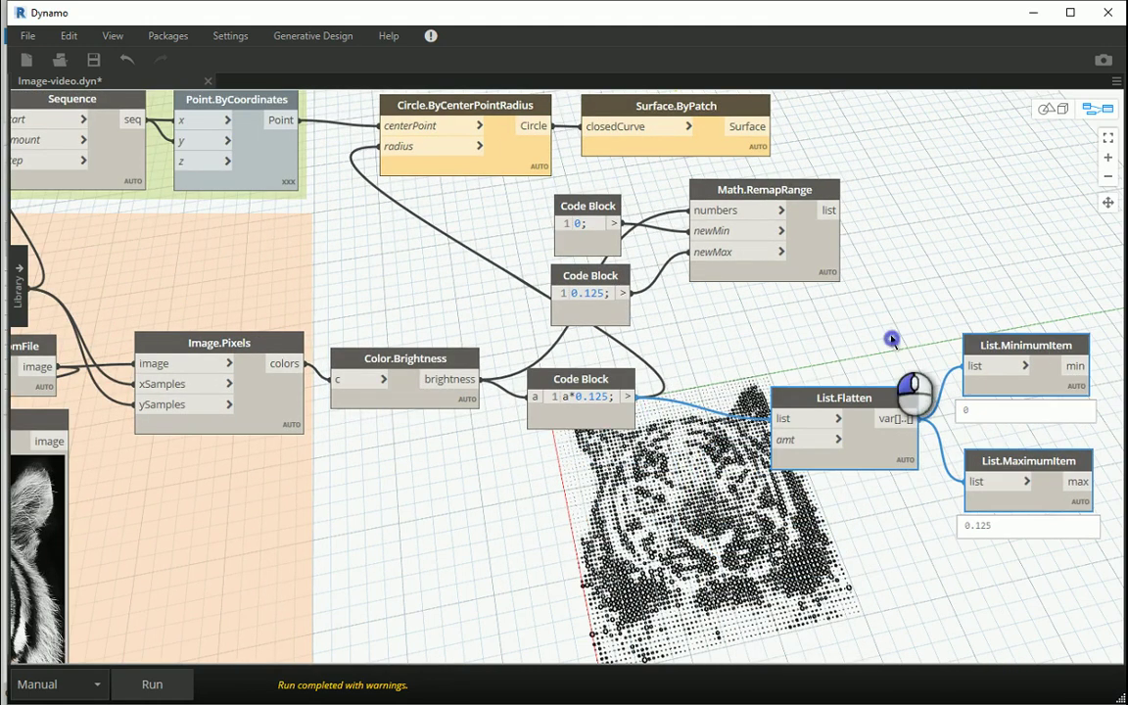
Wire the Math.RemapRange list into List.Flatten and move the a*0.125 code block below Color.Brightness to compare both approaches.
{"action": "left_click", "coordinate": [833, 210]}
{"action": "left_click", "coordinate": [770, 419]}
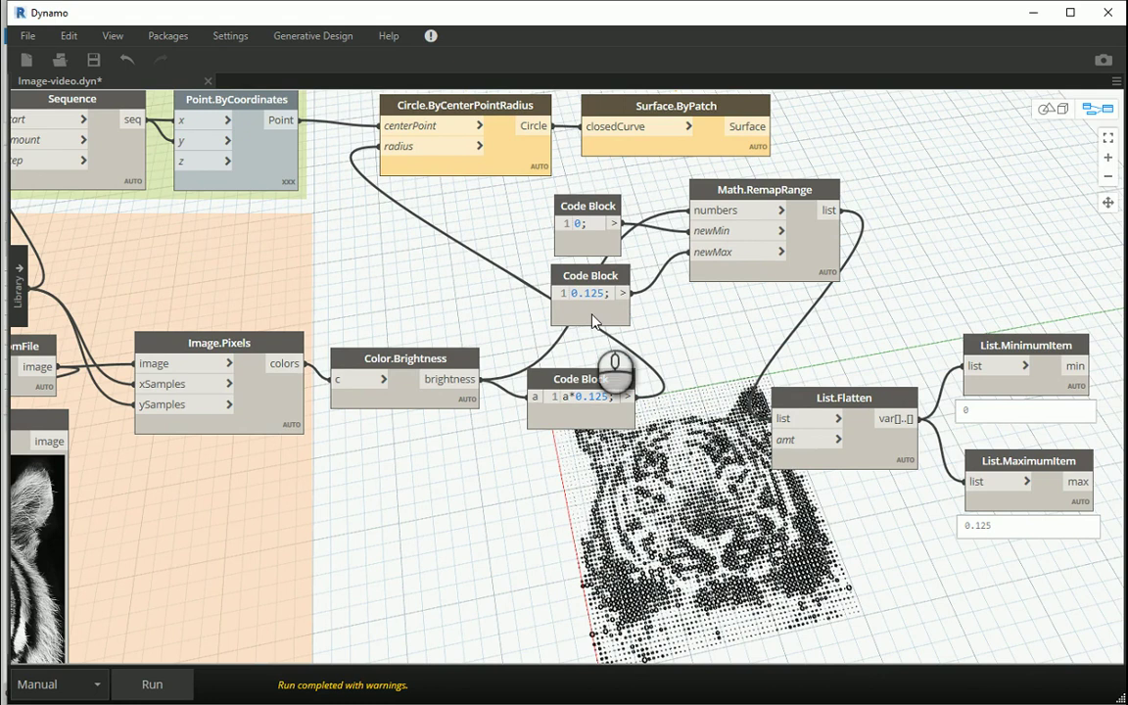
{"action": "left_click_drag", "start_coordinate": [606, 382], "coordinate": [574, 473]}
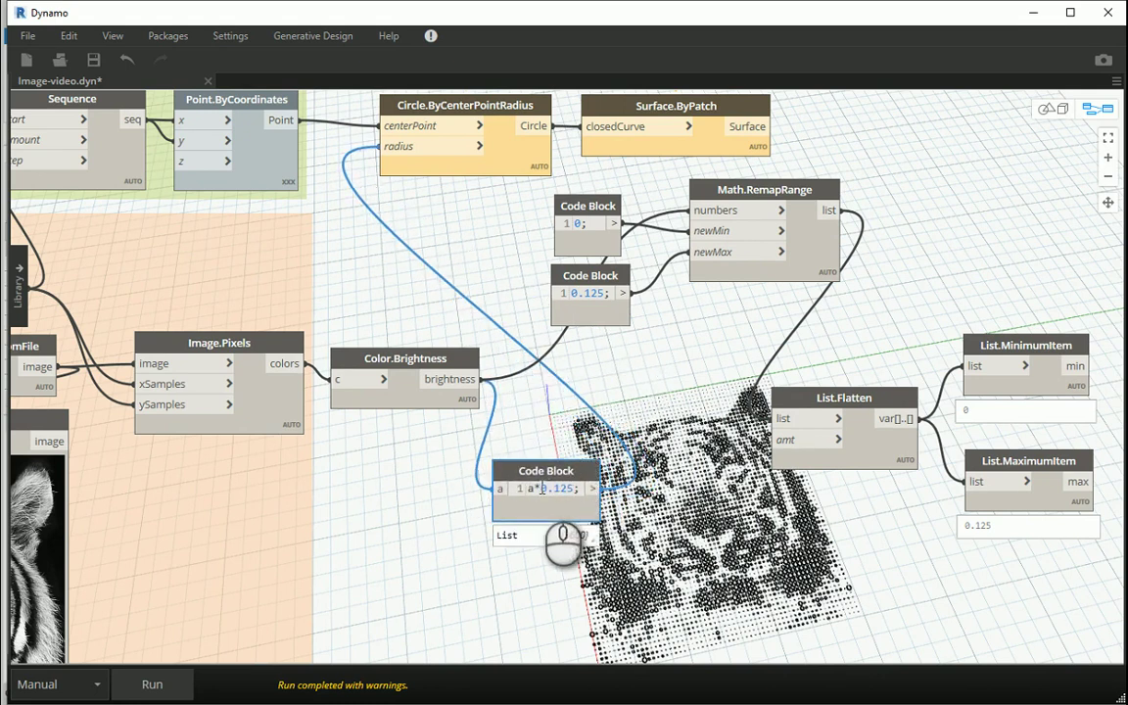
{"action": "double_click", "coordinate": [544, 488]}
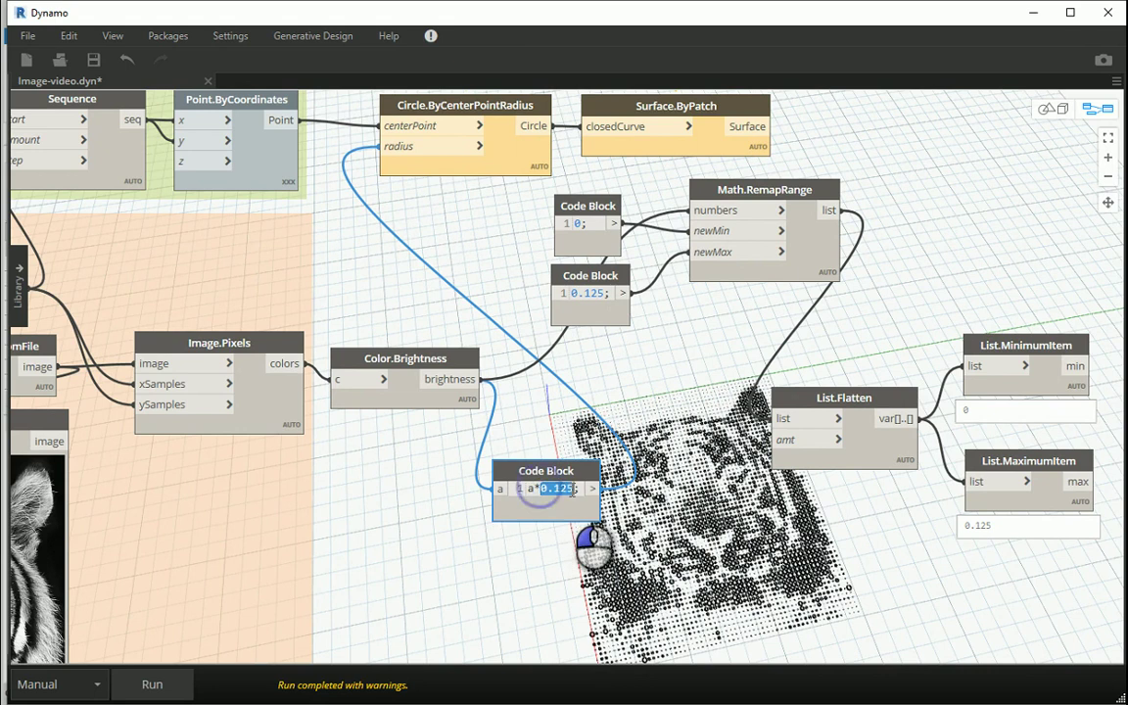
{"action": "left_click", "coordinate": [614, 378]}
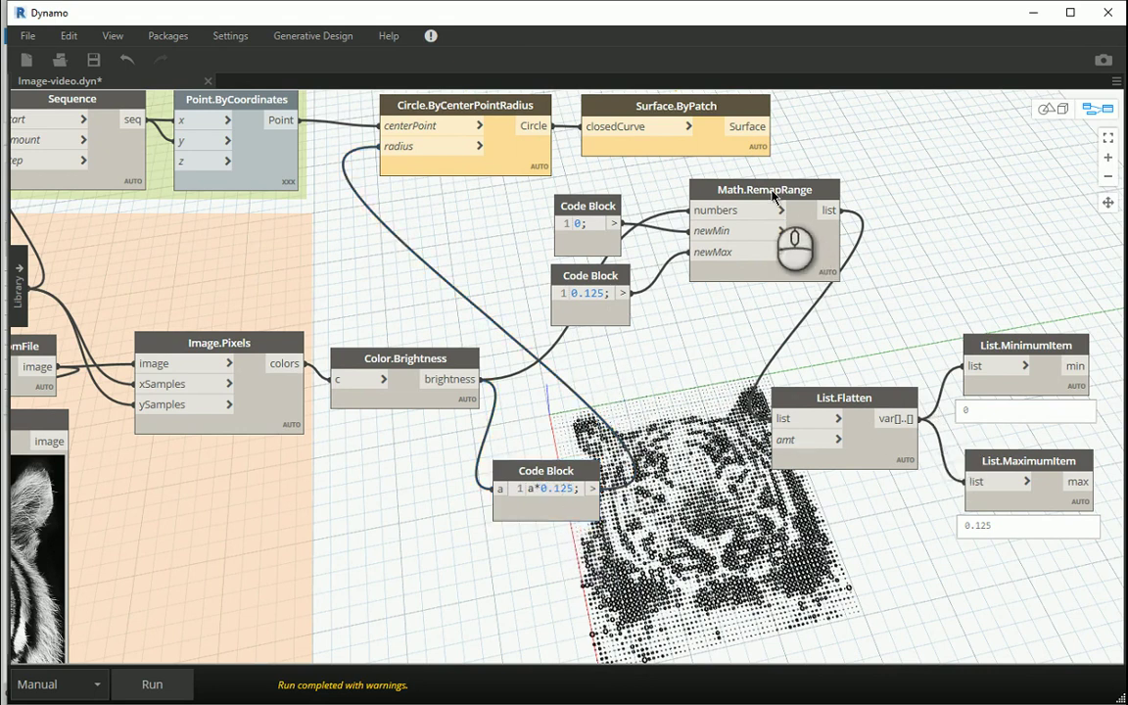
{"action": "mouse_move", "coordinate": [774, 195]}
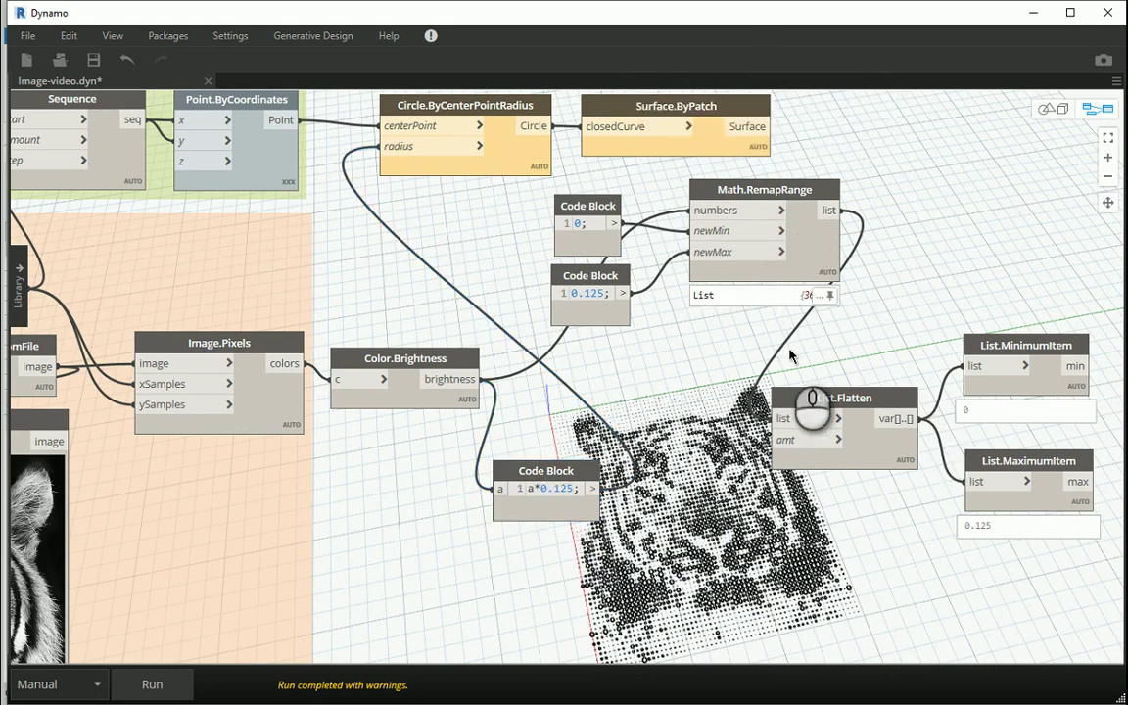
Move the a*0.125 code block back between Color.Brightness and List.Flatten and reconnect its output to the List.Flatten list input.
{"action": "scroll", "coordinate": [797, 437], "scroll_direction": "down", "scroll_amount": 2}
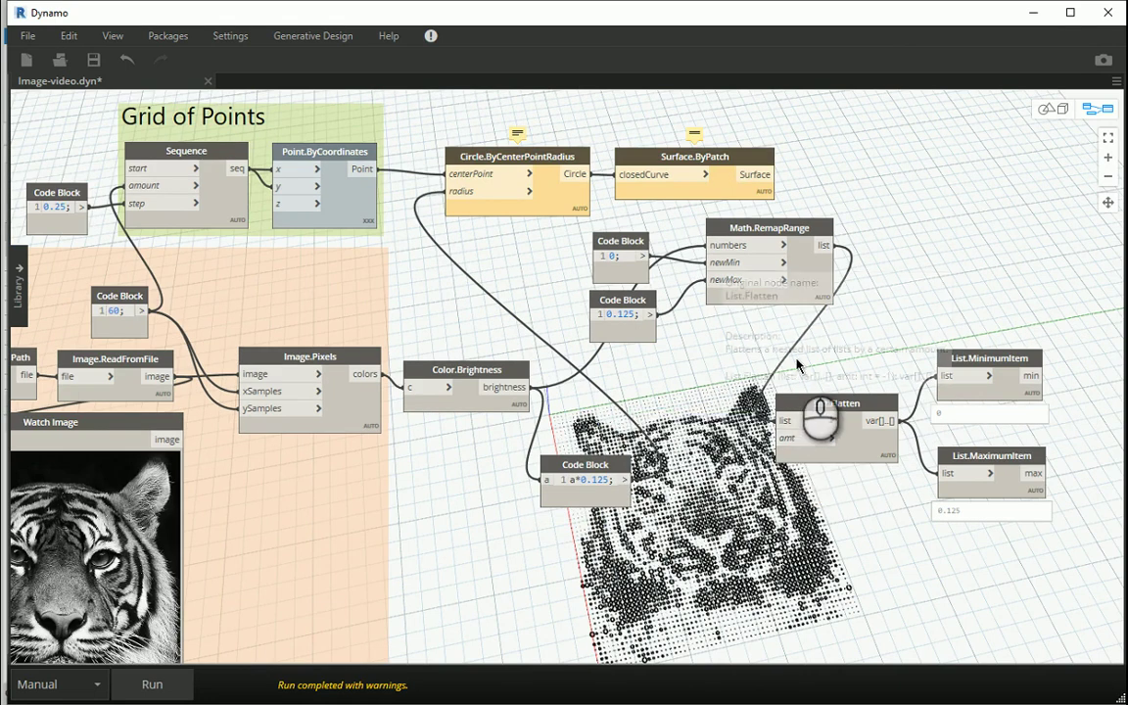
{"action": "scroll", "coordinate": [809, 377], "scroll_direction": "up", "scroll_amount": 2}
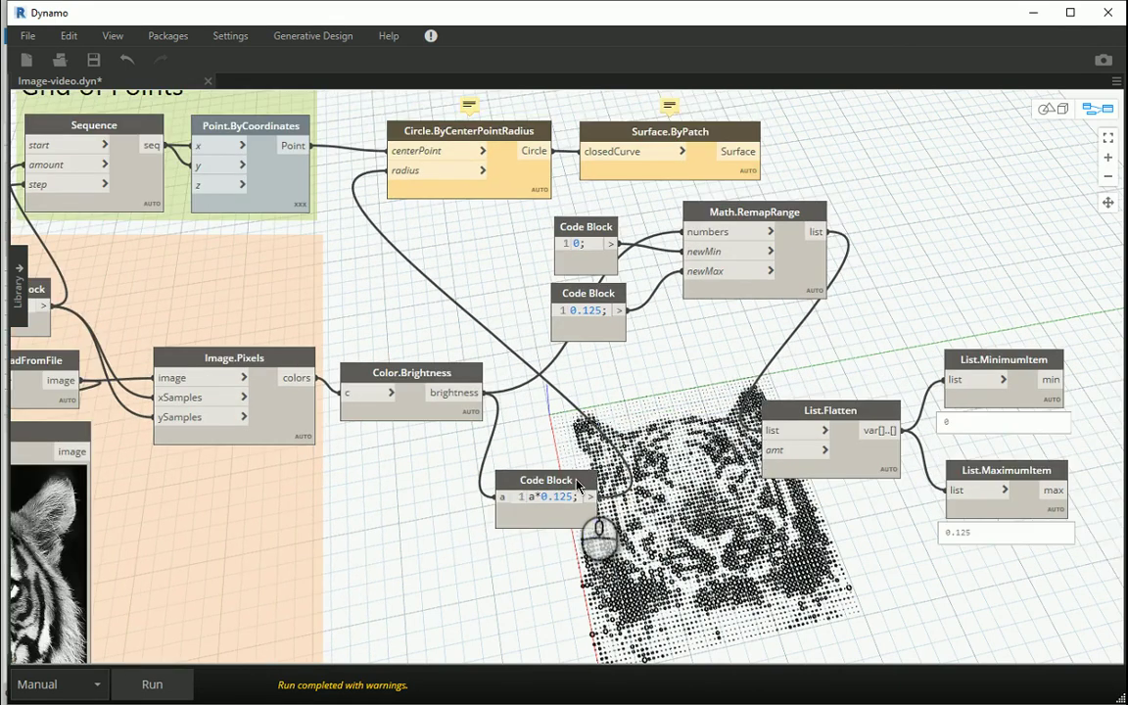
{"action": "left_click_drag", "start_coordinate": [546, 480], "coordinate": [589, 421]}
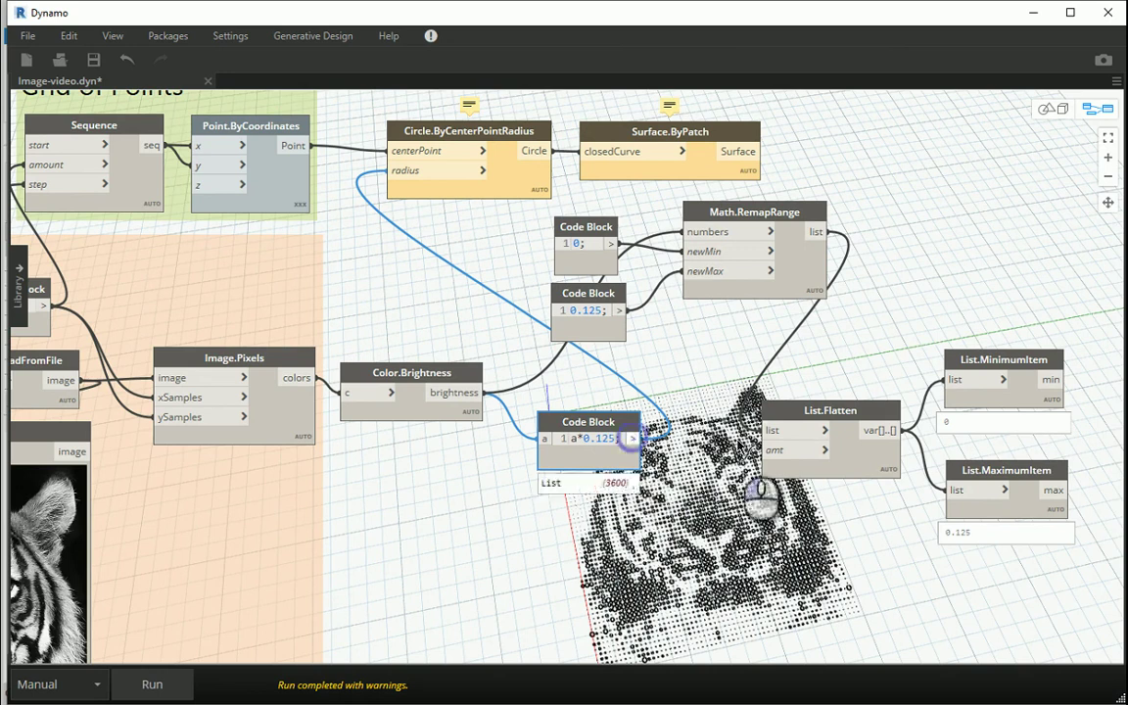
{"action": "left_click_drag", "start_coordinate": [632, 438], "coordinate": [764, 431]}
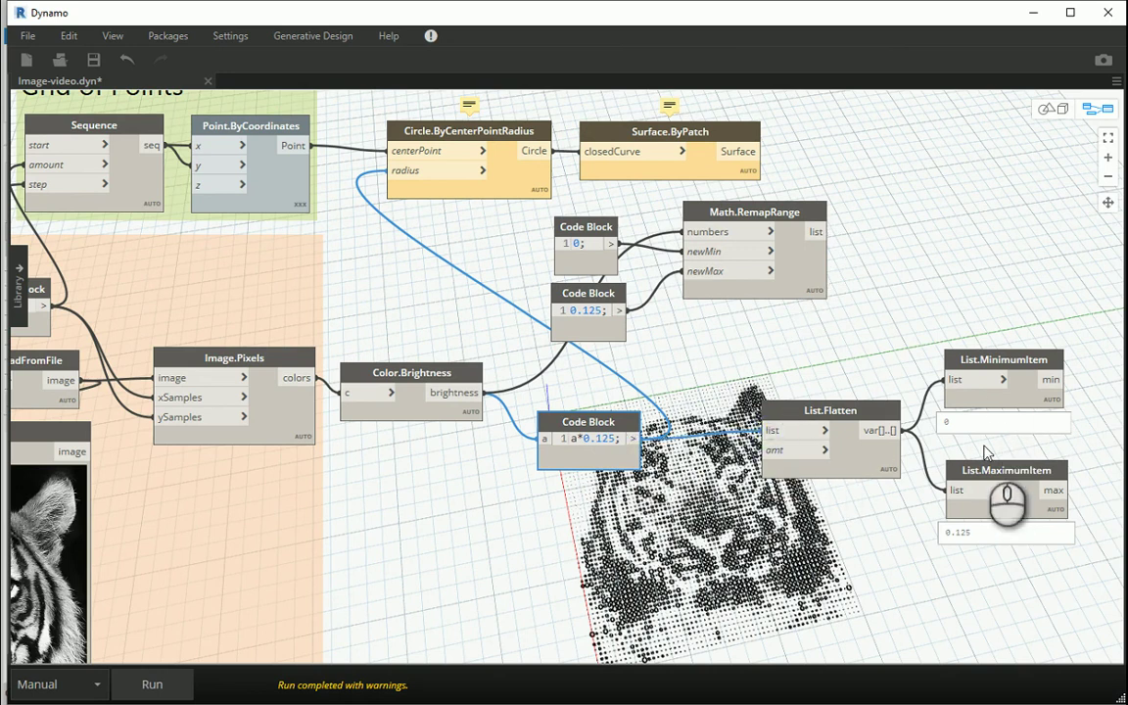
Delete the Math.RemapRange node together with its 0 and 0.125 code blocks.
{"action": "left_click_drag", "start_coordinate": [743, 323], "coordinate": [607, 213]}
{"action": "key", "text": "Delete"}
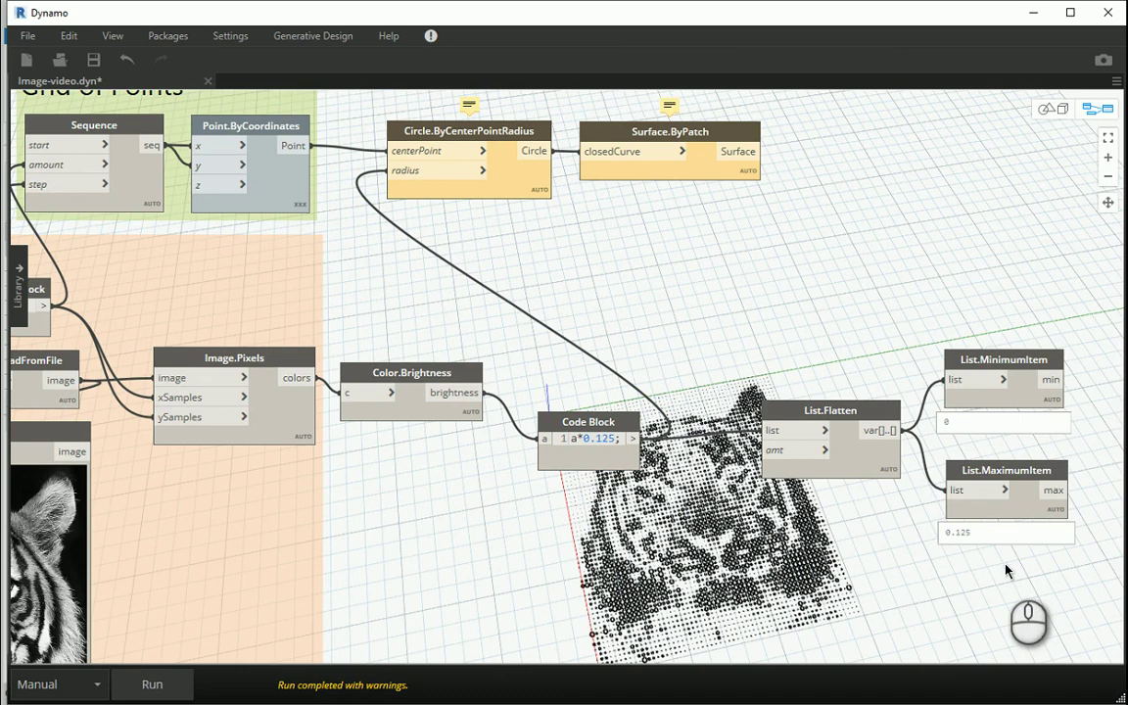
{"action": "scroll", "coordinate": [1077, 421], "scroll_direction": "down", "scroll_amount": 5}
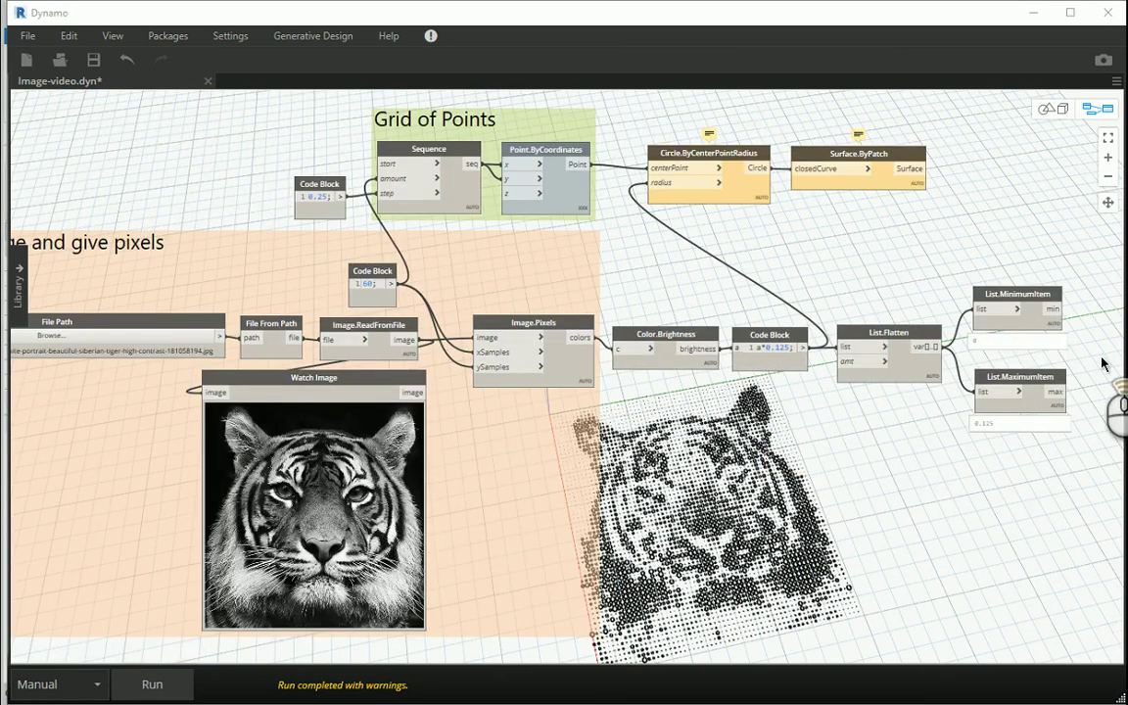
Group the Color.Brightness, a*0.125 code block, List.Flatten, List.MinimumItem and List.MaximumItem nodes under the title "Brightness Values".
{"action": "left_click_drag", "start_coordinate": [1061, 490], "coordinate": [592, 241]}
{"action": "right_click", "coordinate": [609, 327]}
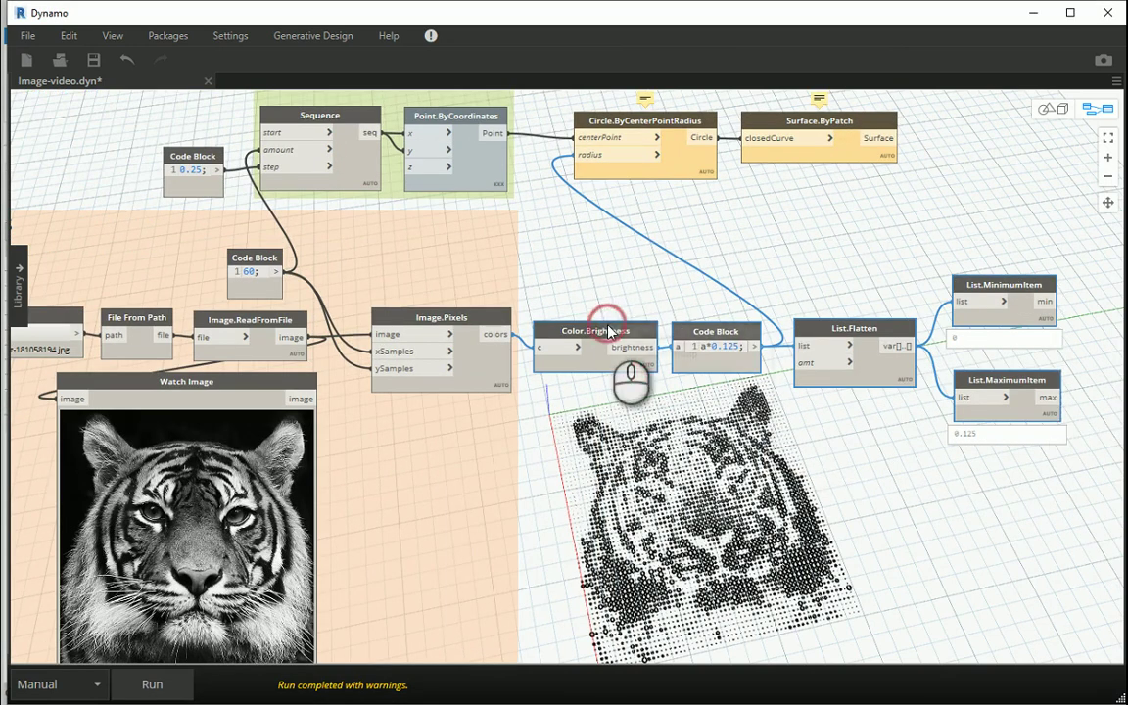
{"action": "left_click", "coordinate": [636, 353]}
{"action": "left_click", "coordinate": [629, 244]}
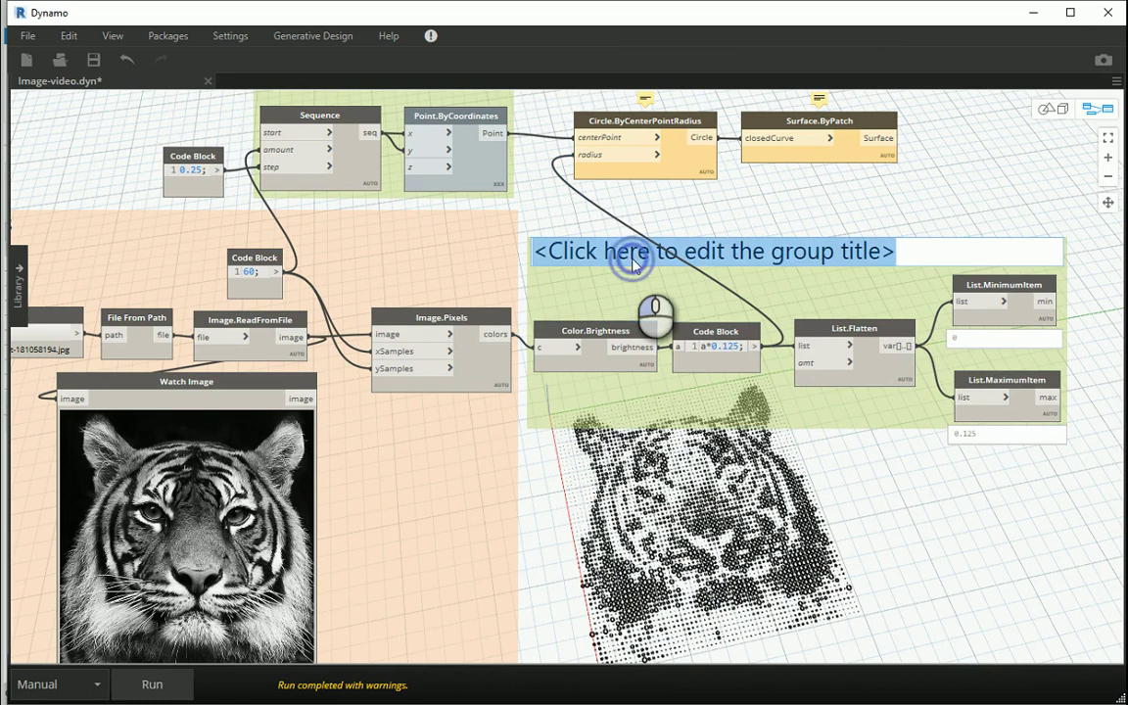
{"action": "type", "text": "Brightness Values"}
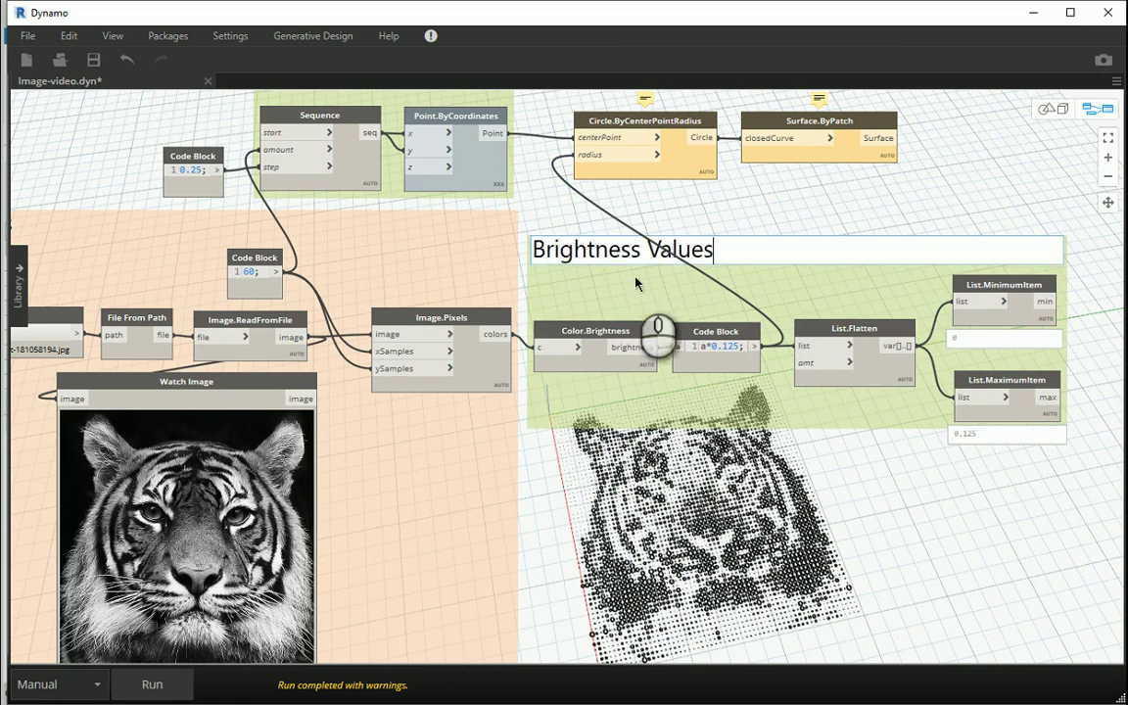
{"action": "left_click", "coordinate": [775, 197]}
Move the Brightness Values group slightly upward and colour it light orange like the image-reading group.
{"action": "left_click_drag", "start_coordinate": [781, 270], "coordinate": [781, 250]}
{"action": "right_click", "coordinate": [732, 244]}
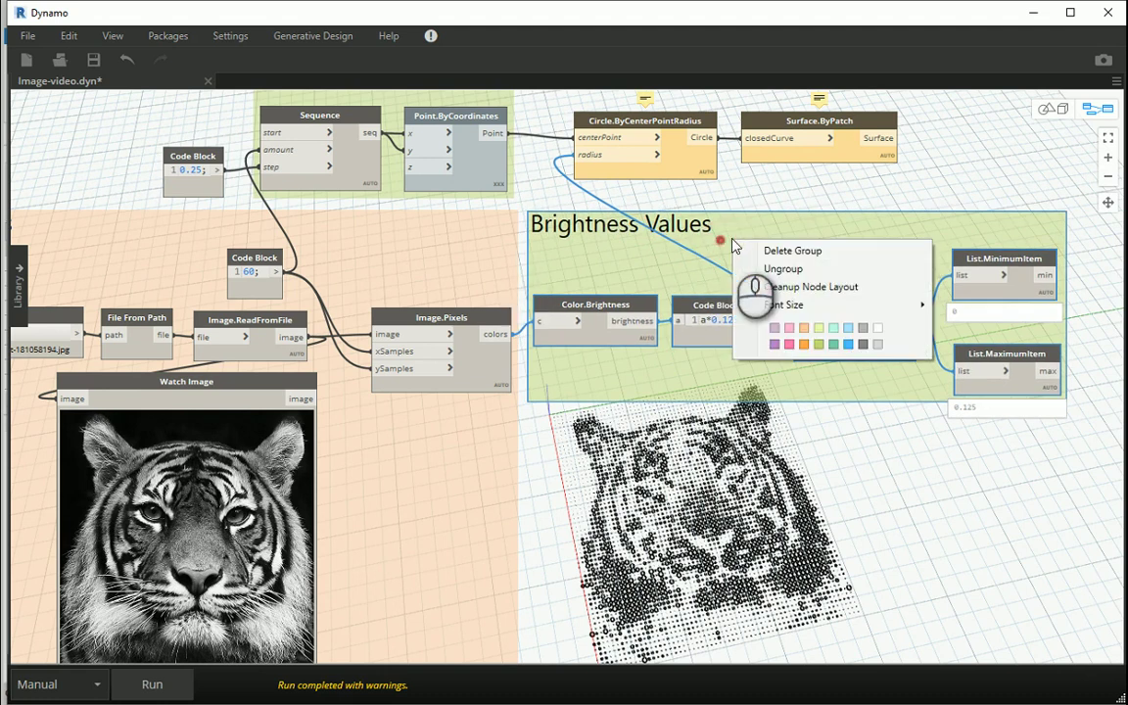
{"action": "left_click", "coordinate": [803, 329]}
Group the Circle.ByCenterPointRadius and Surface.ByPatch nodes under the title "Circle surfaces".
{"action": "middle_click_drag", "start_coordinate": [825, 306], "coordinate": [822, 456]}
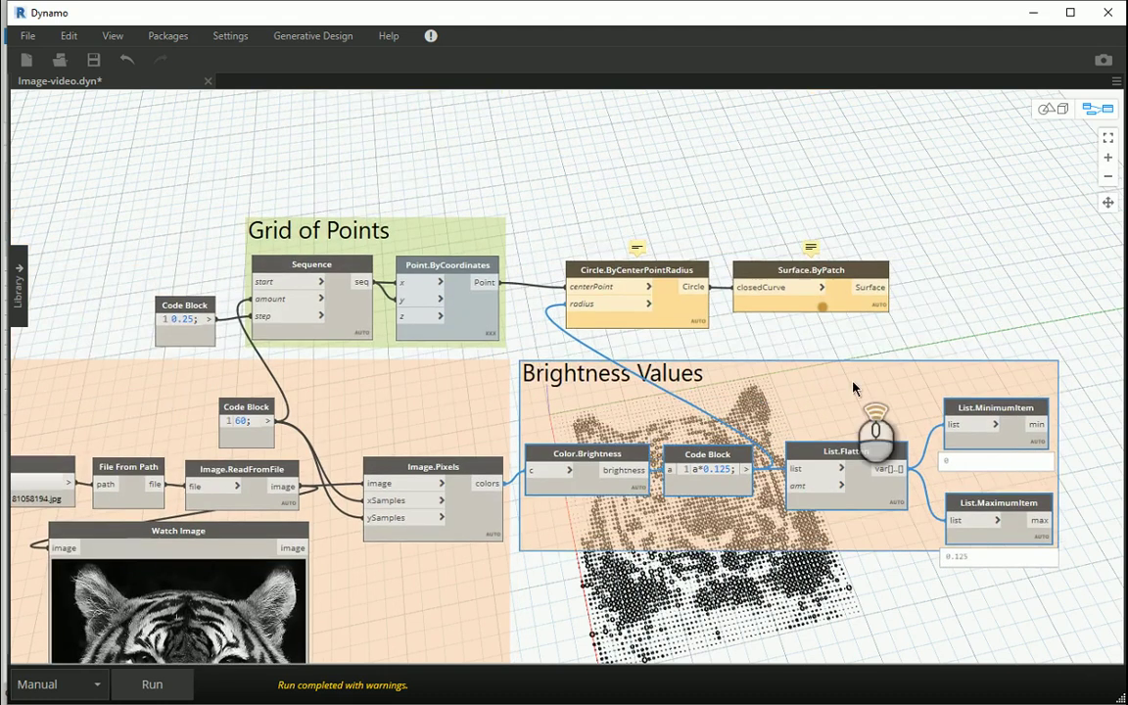
{"action": "scroll", "coordinate": [853, 383], "scroll_direction": "up", "scroll_amount": 1}
{"action": "left_click_drag", "start_coordinate": [942, 151], "coordinate": [577, 303]}
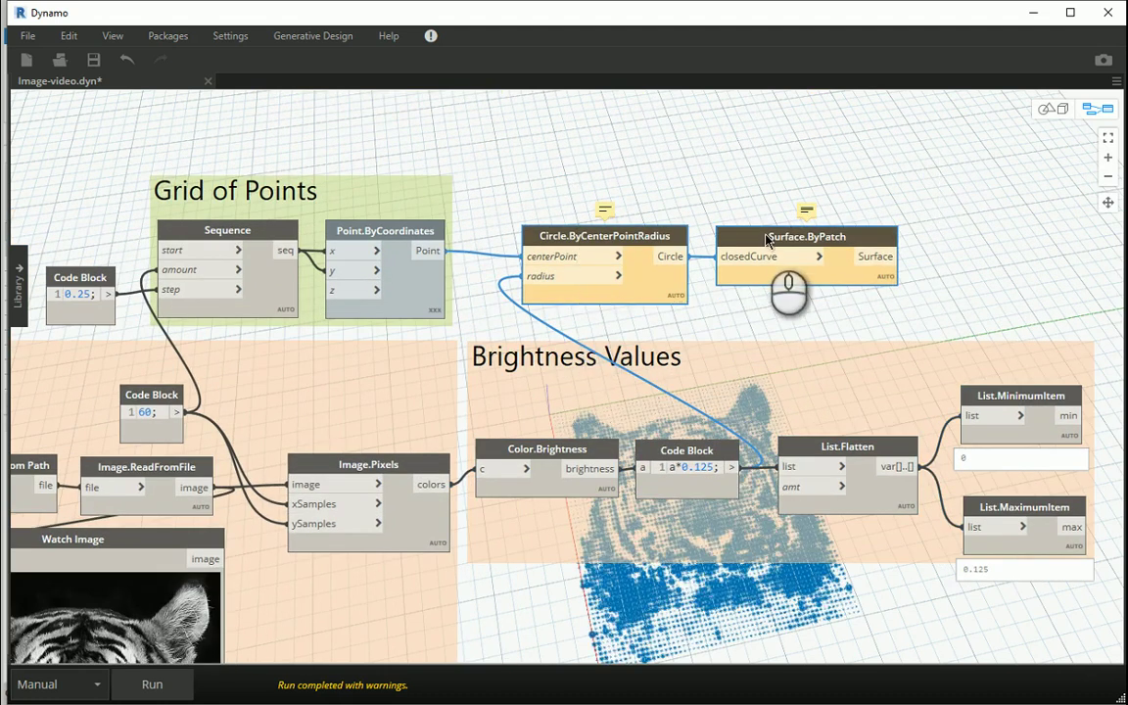
{"action": "right_click", "coordinate": [768, 241]}
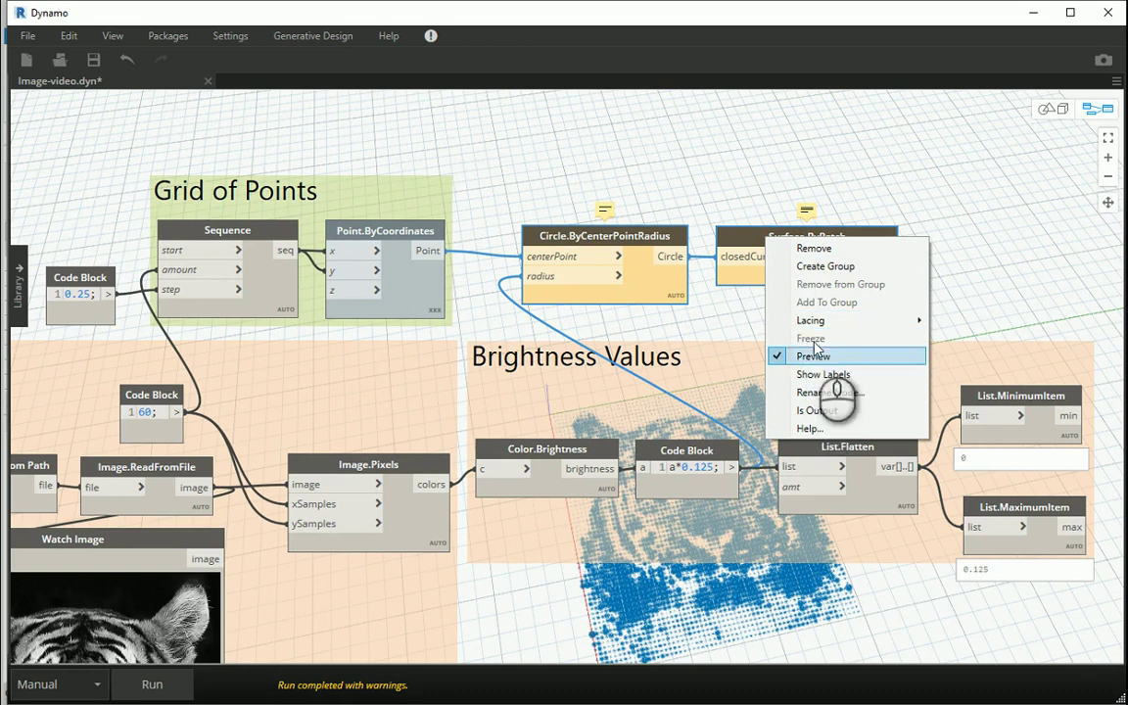
{"action": "left_click", "coordinate": [826, 266]}
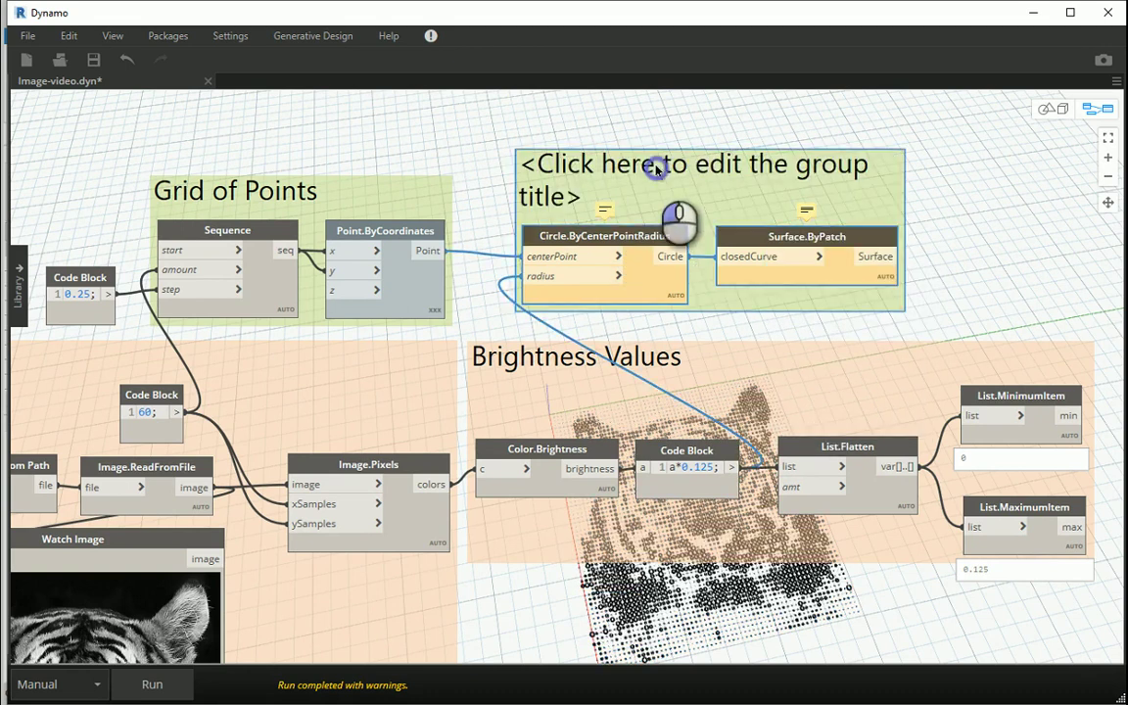
{"action": "double_click", "coordinate": [656, 169]}
{"action": "type", "text": "Circle surfaces"}
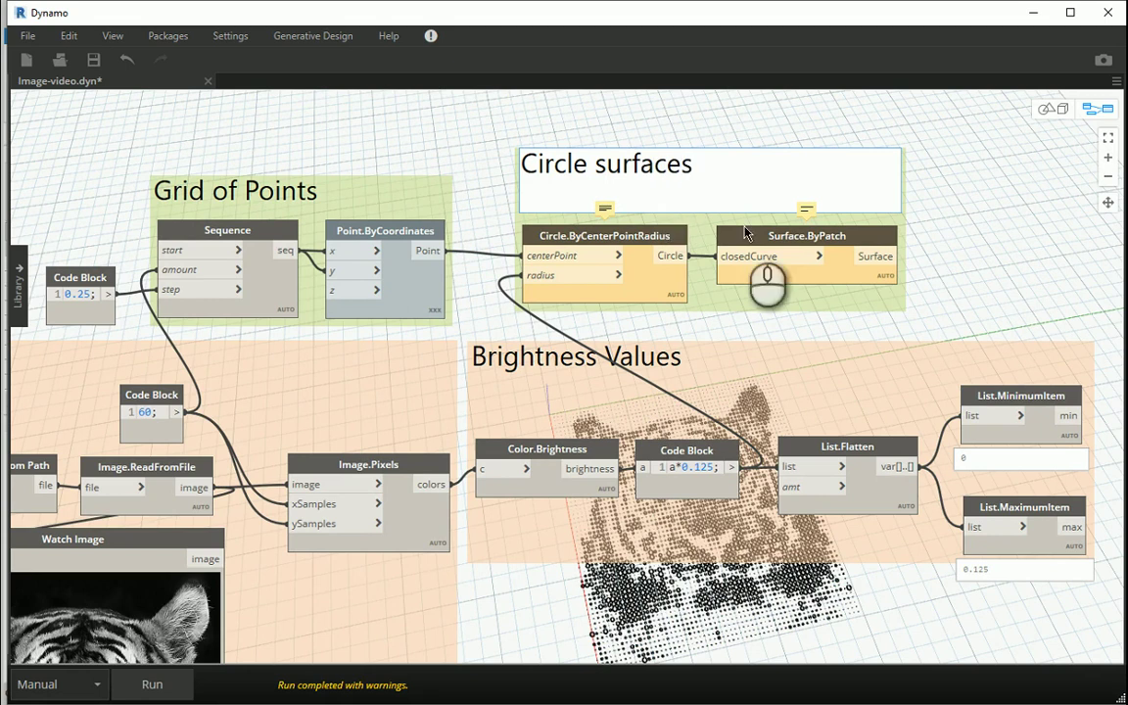
{"action": "left_click", "coordinate": [983, 226]}
{"action": "scroll", "coordinate": [1002, 255], "scroll_direction": "down", "scroll_amount": 4}
{"action": "middle_click_drag", "start_coordinate": [881, 234], "coordinate": [858, 210]}
{"action": "scroll", "coordinate": [859, 212], "scroll_direction": "up", "scroll_amount": 1}
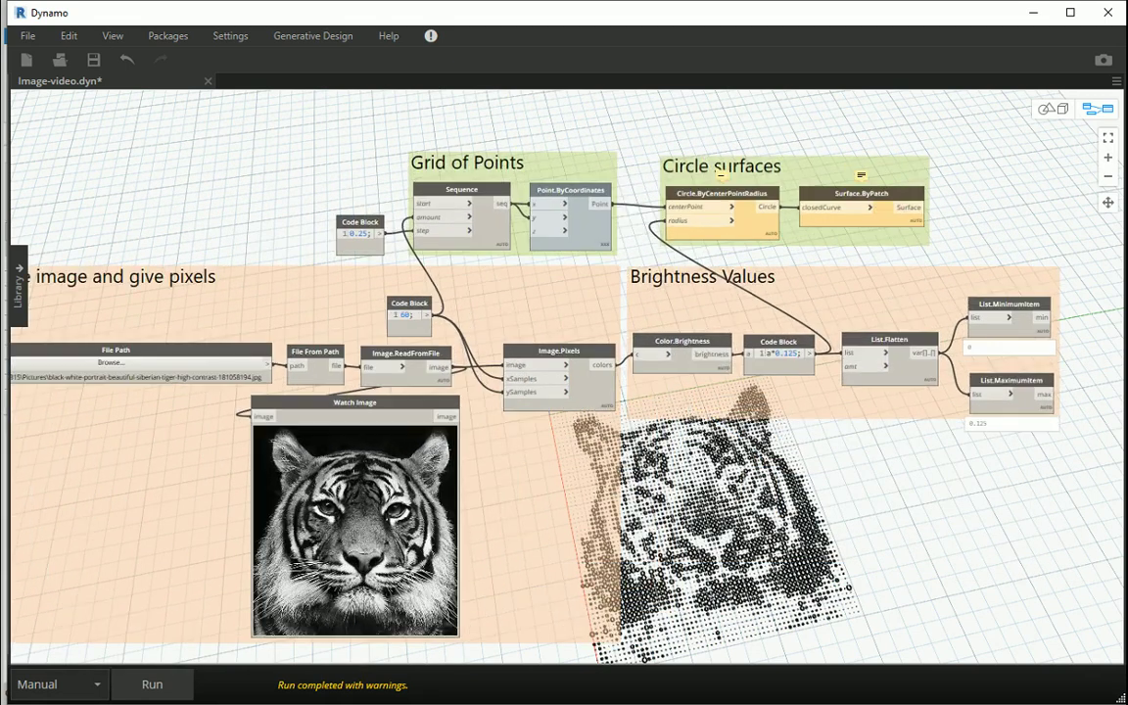
{"action": "middle_click_drag", "start_coordinate": [722, 168], "coordinate": [777, 113]}
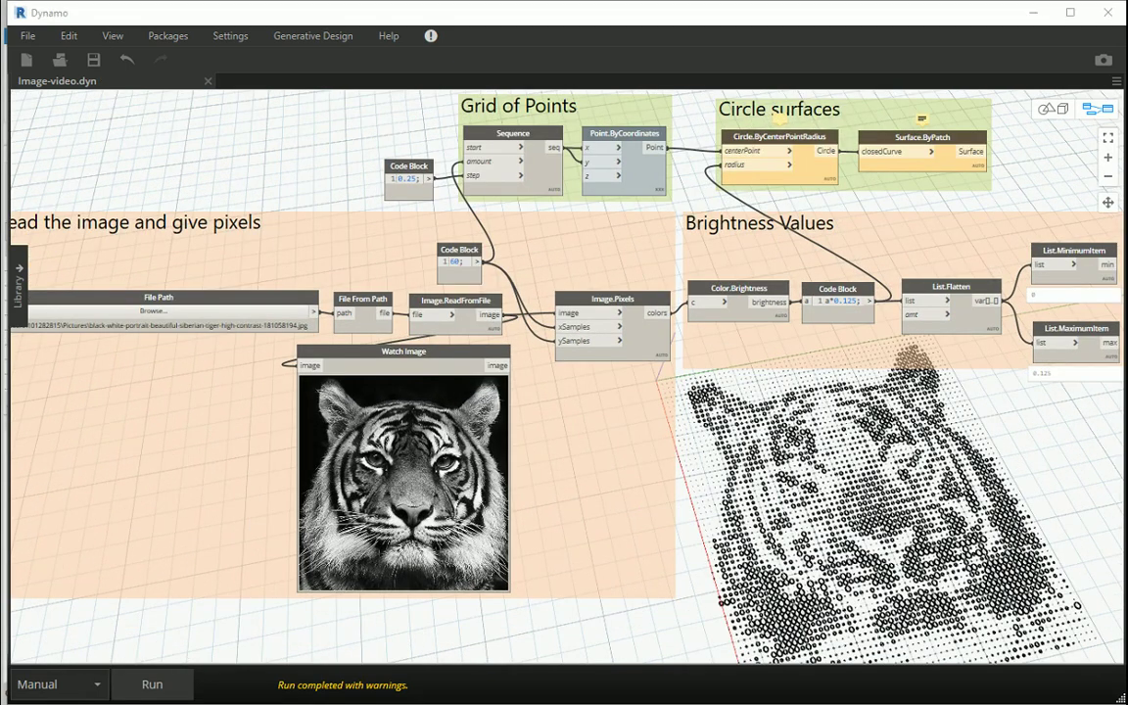